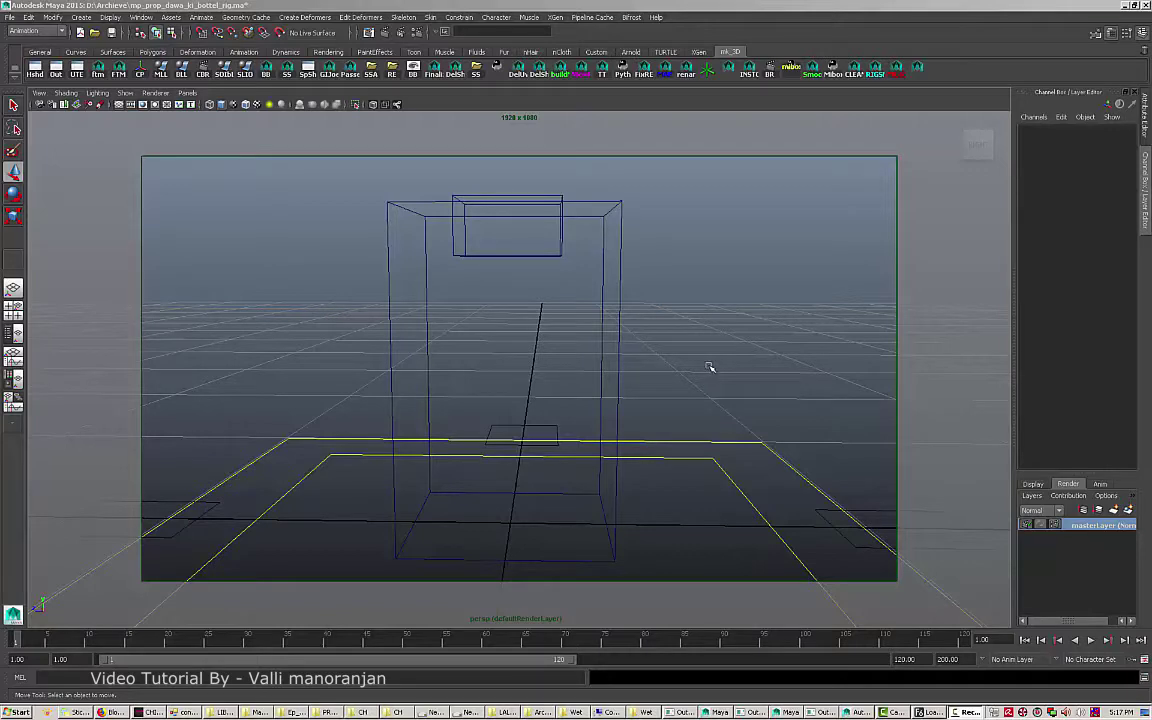
Show the bottle model with shaded surfaces in the perspective view.
click(709, 367)
key(4)
key(5)
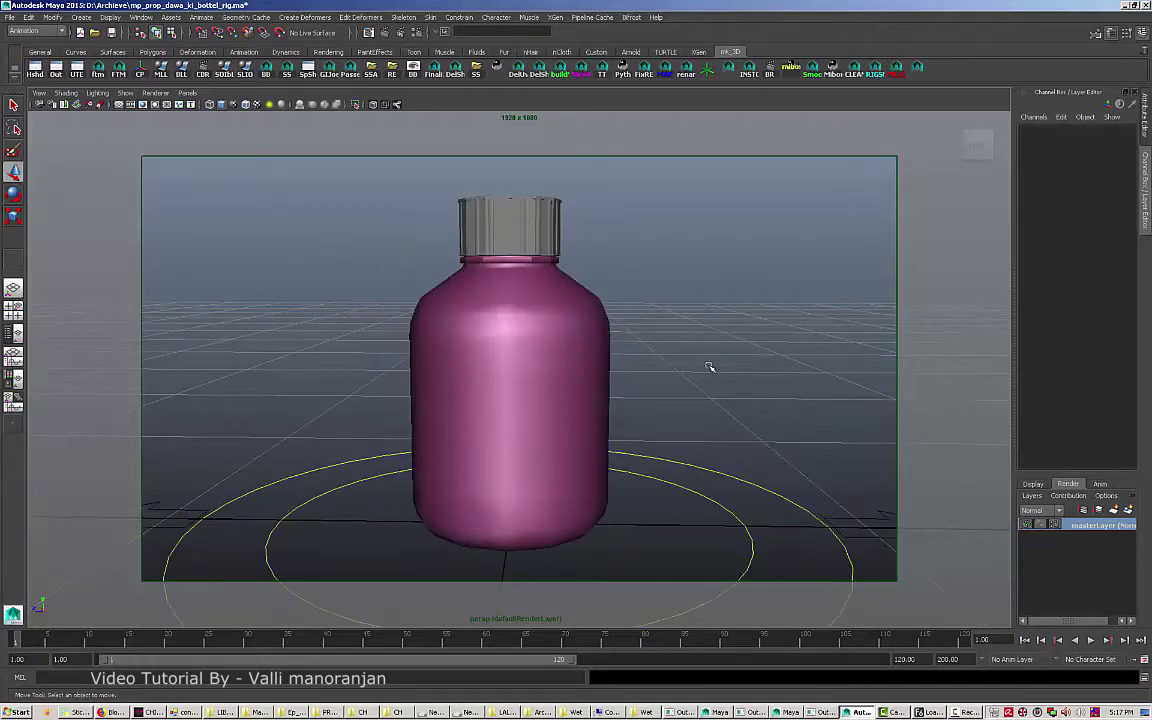
click(506, 268)
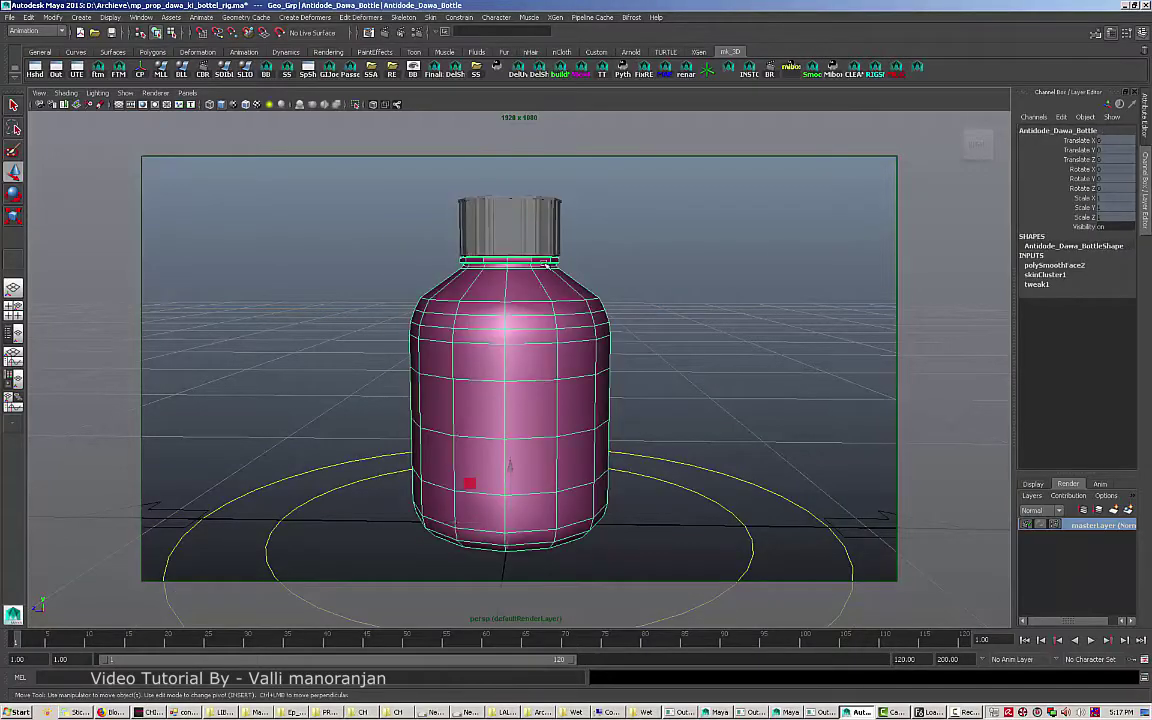
click(543, 262)
click(535, 330)
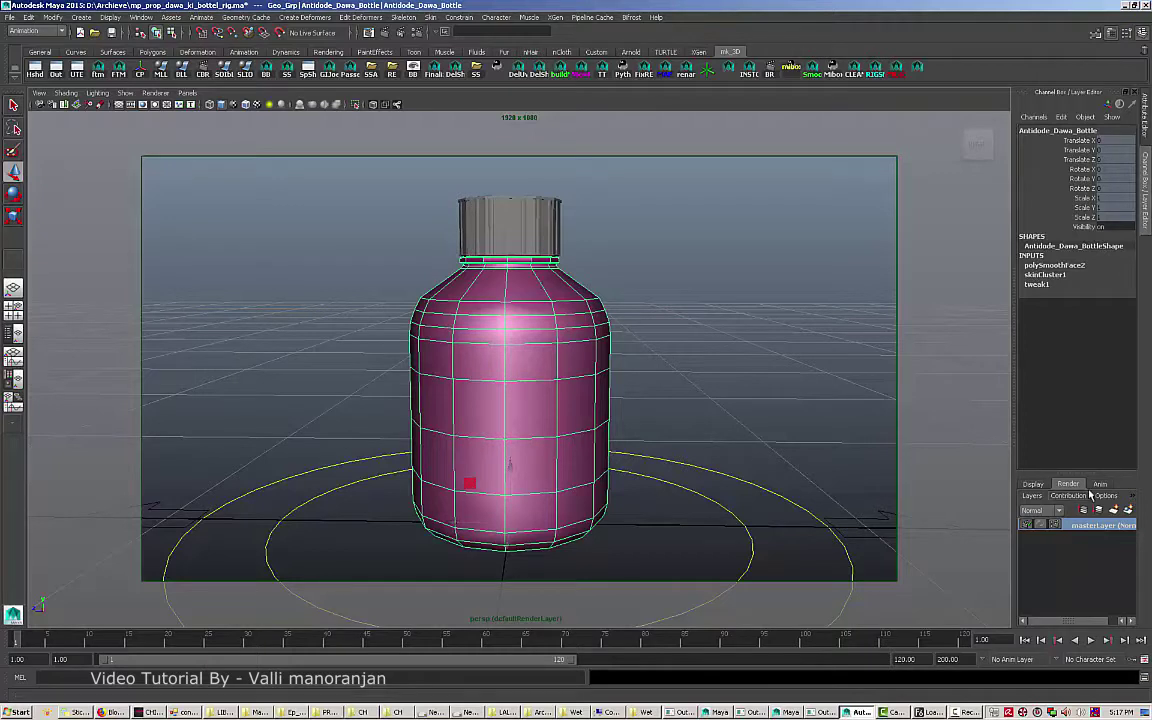
click(800, 398)
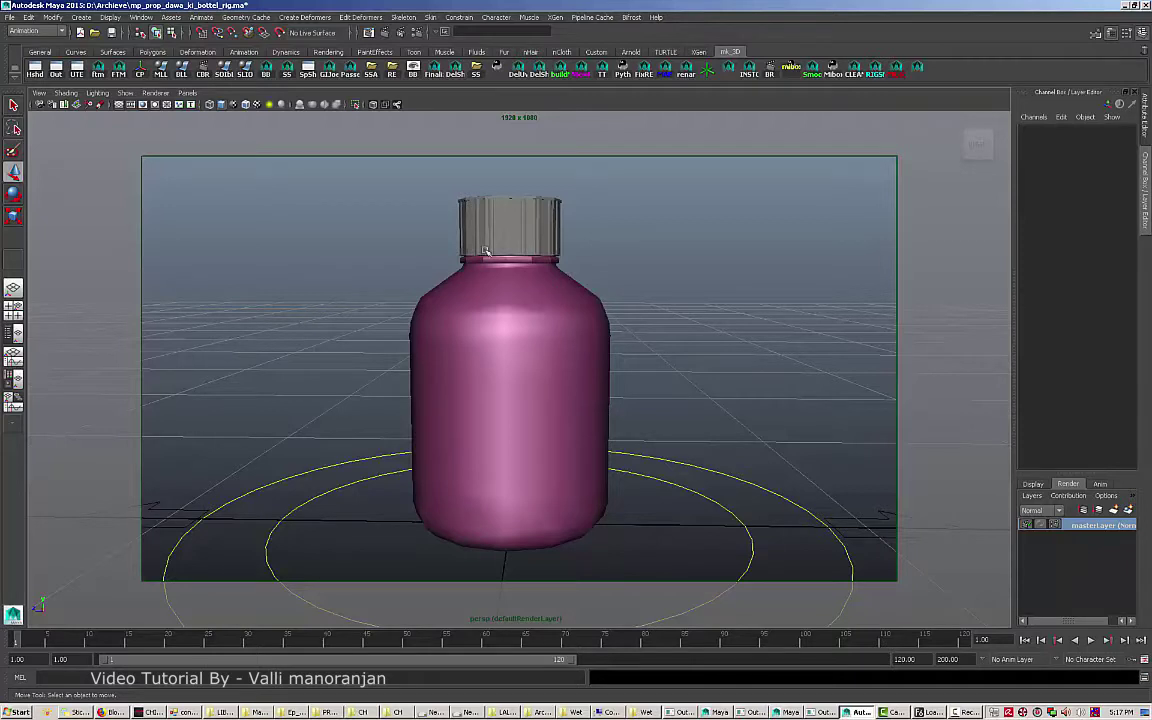
Create four new render layers from the selected bottle and cap meshes.
drag(428, 262, 558, 318)
click(1130, 510)
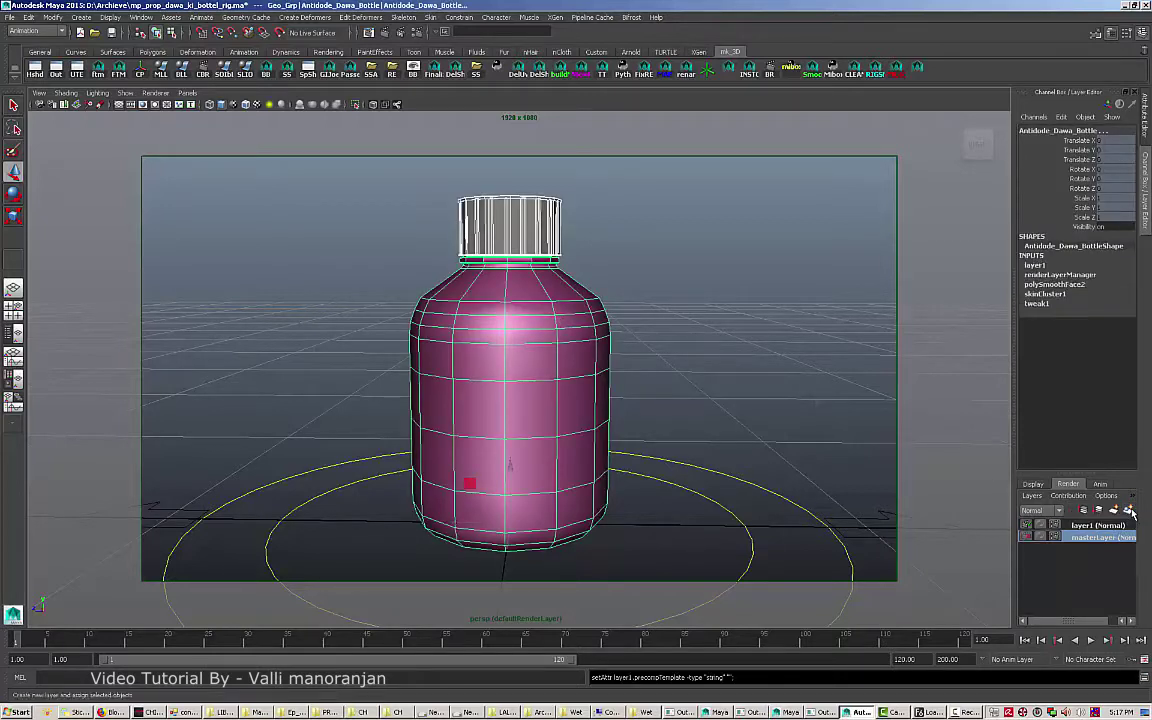
click(1130, 510)
click(1130, 510)
click(1130, 510)
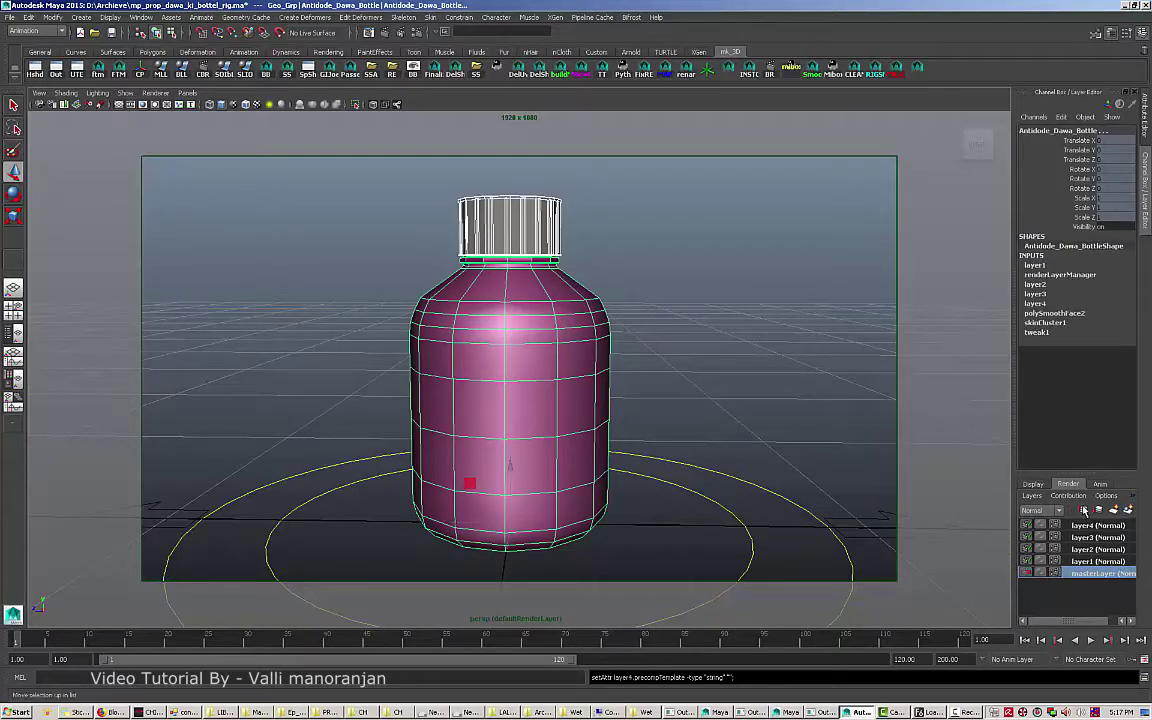
Delete the surplus render layer layer4.
click(1090, 525)
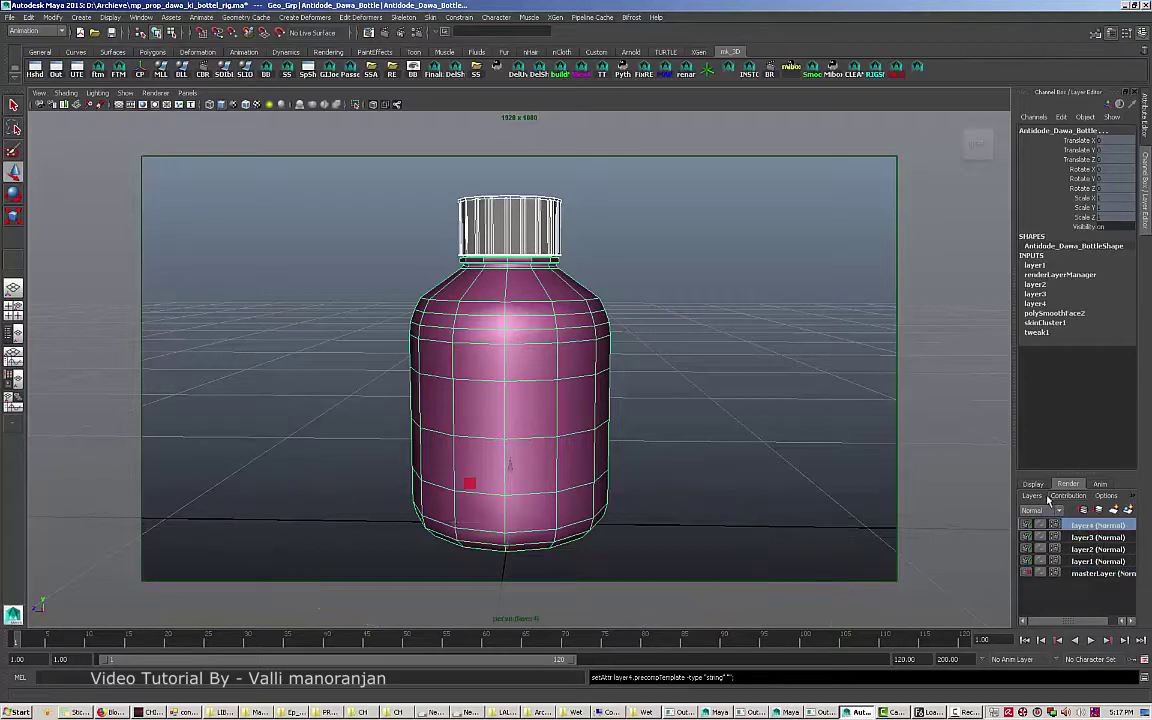
click(1031, 496)
click(1034, 591)
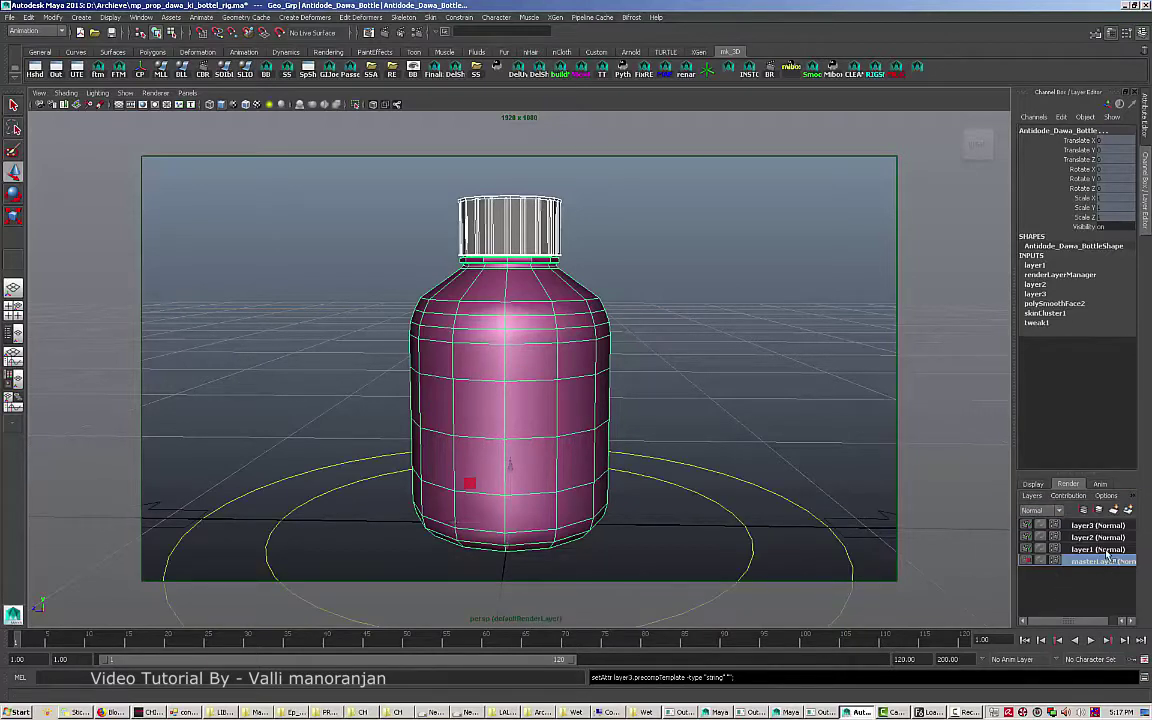
Rename the render layers layer1, layer2 and layer3 as DIFFUSE, AO and WET respectively.
click(1097, 549)
double_click(1097, 549)
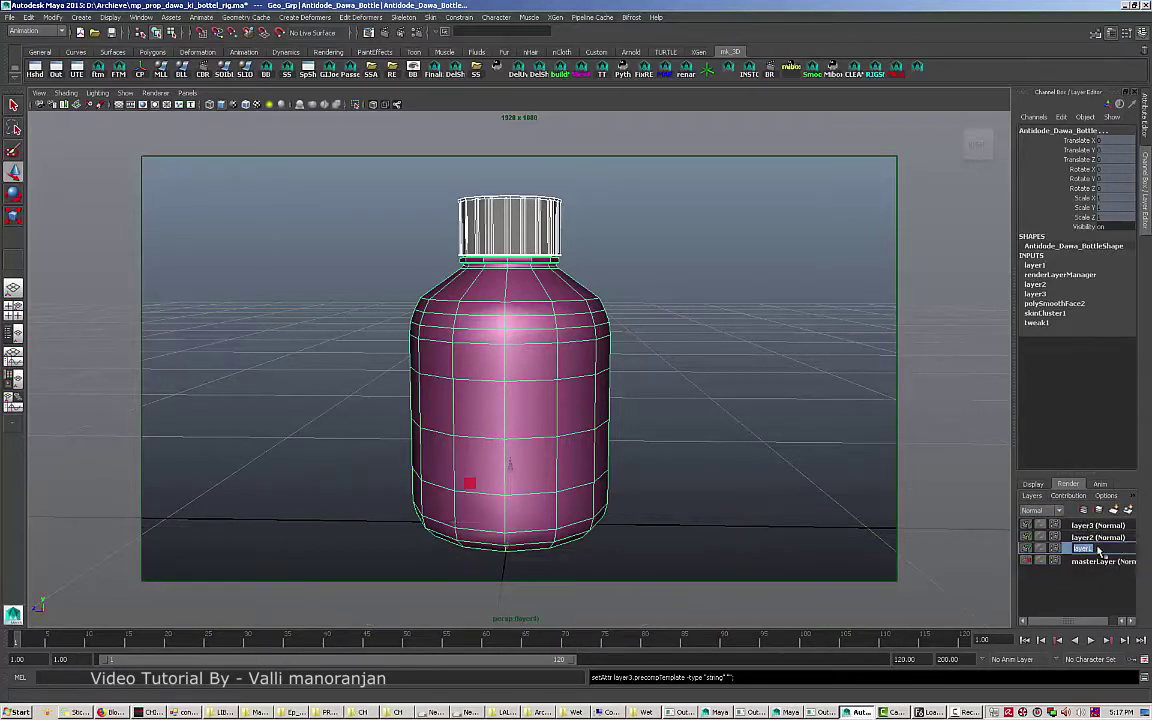
text(DIFFUSE)
key(Return)
double_click(1100, 539)
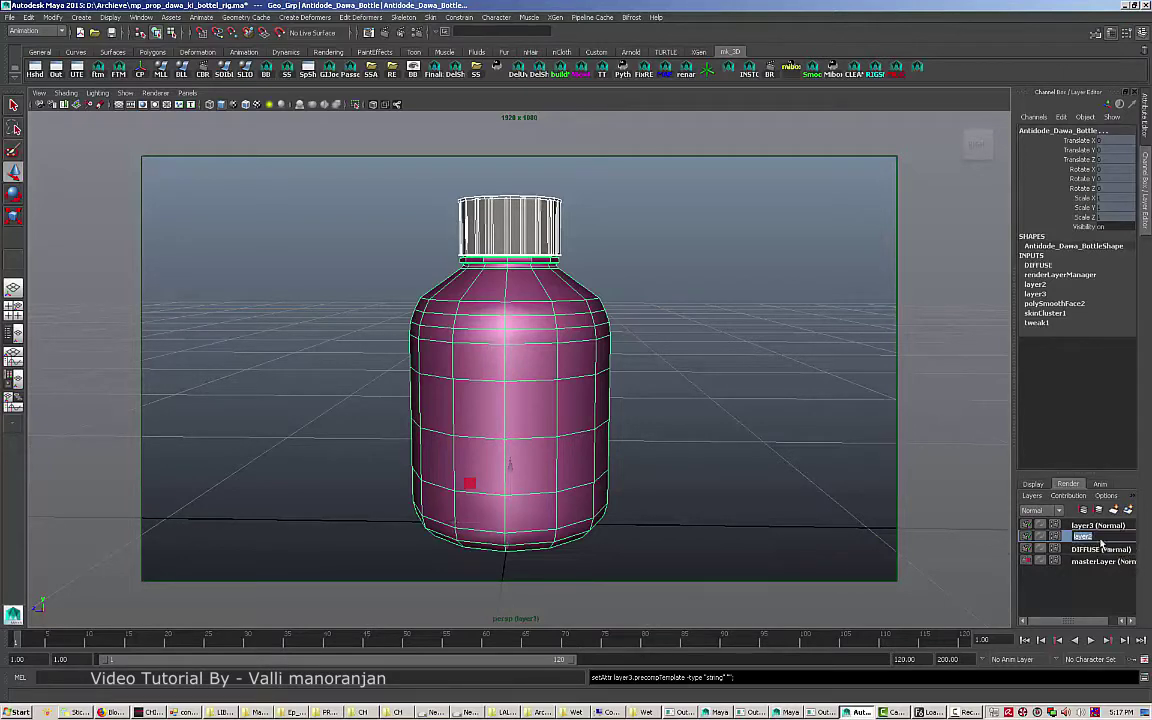
text(AO)
key(Return)
double_click(1100, 526)
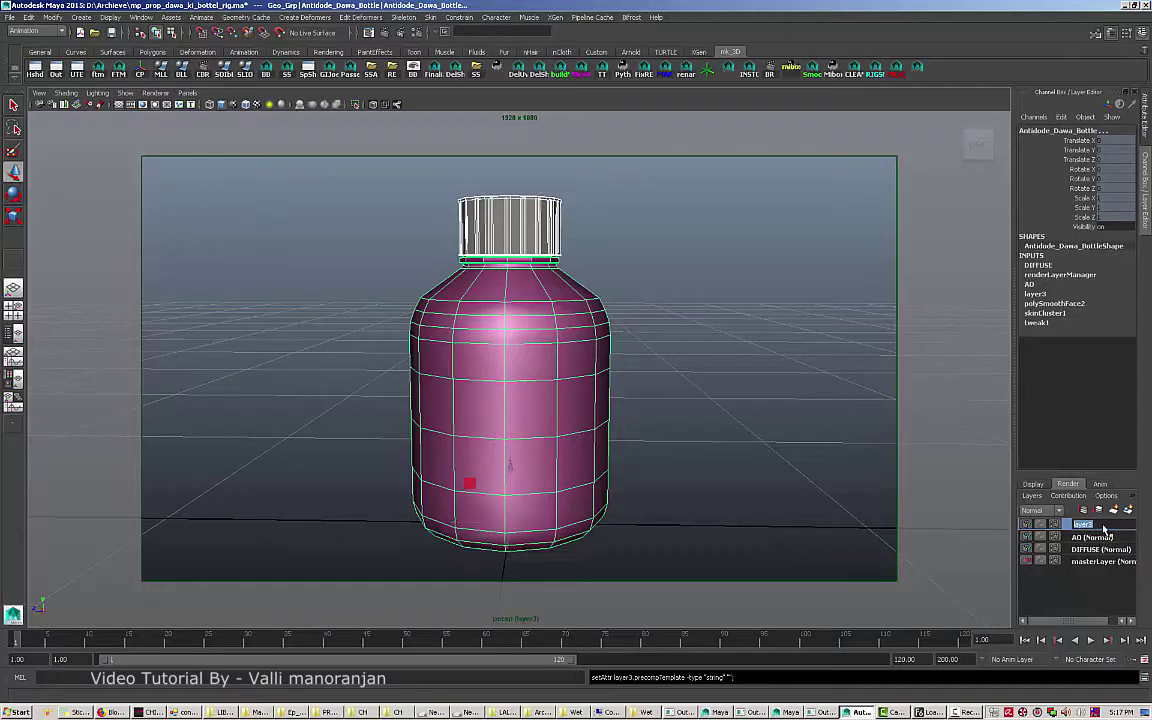
text(WET)
key(Return)
Add an ambient light to the DIFFUSE render layer and leave its default settings.
click(1098, 550)
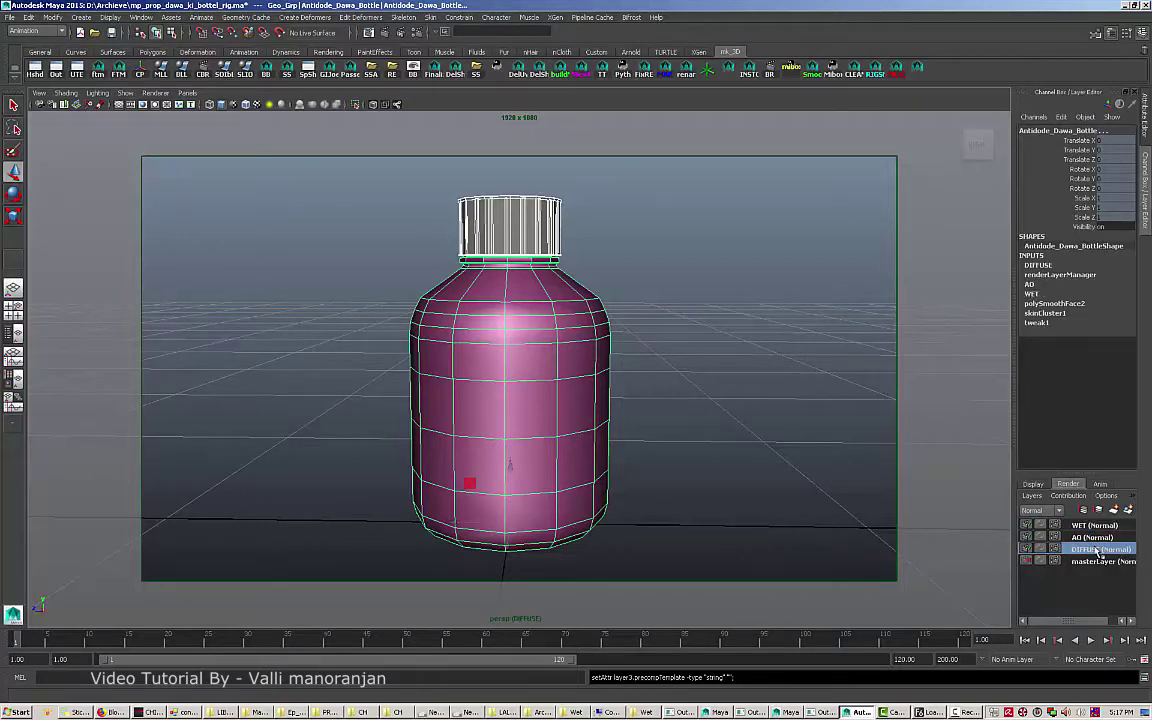
click(318, 52)
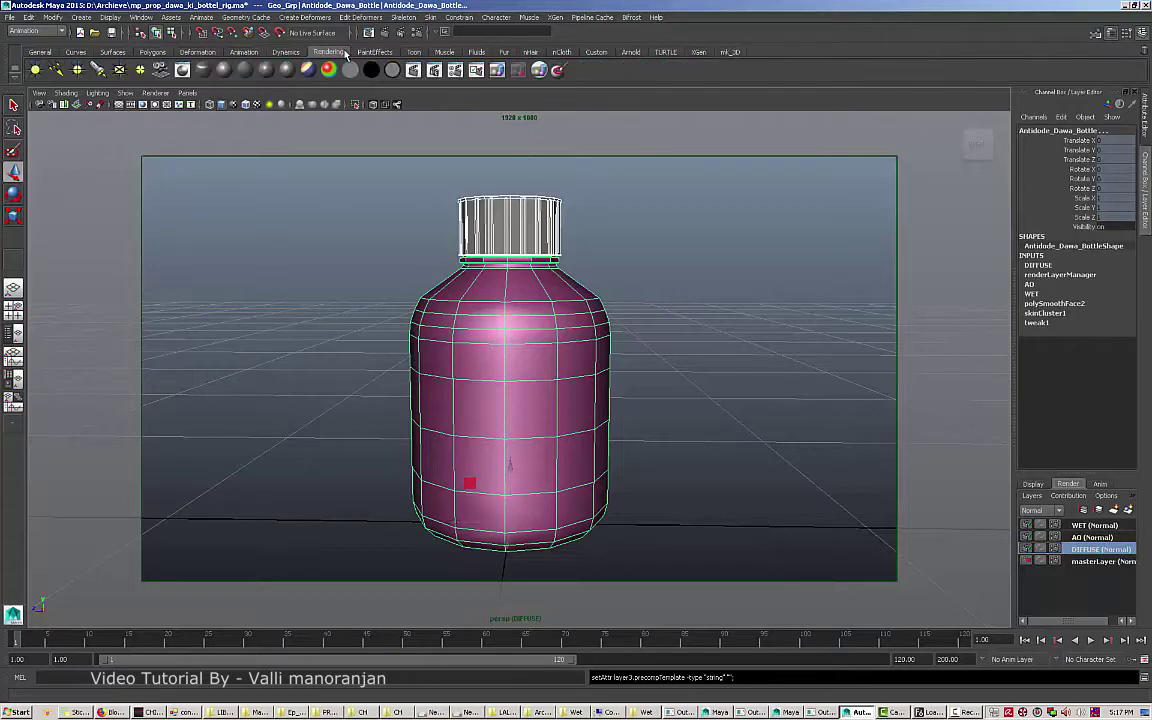
click(35, 70)
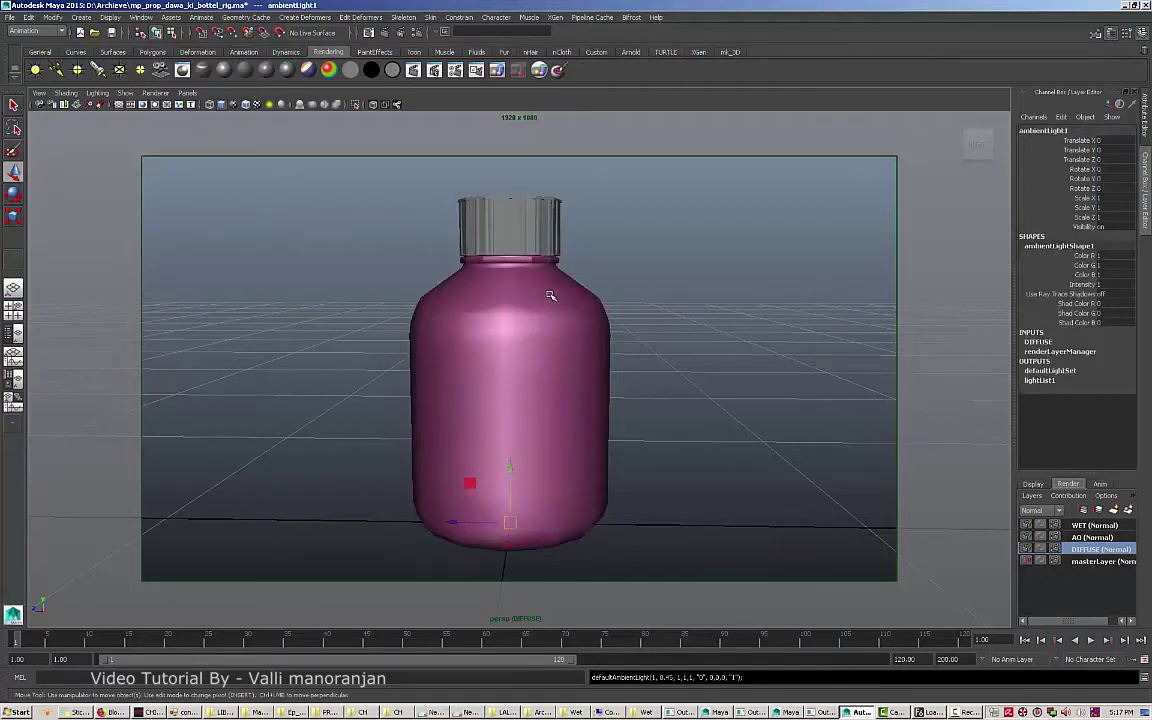
key(ctrl+a)
click(735, 279)
key(ctrl+a)
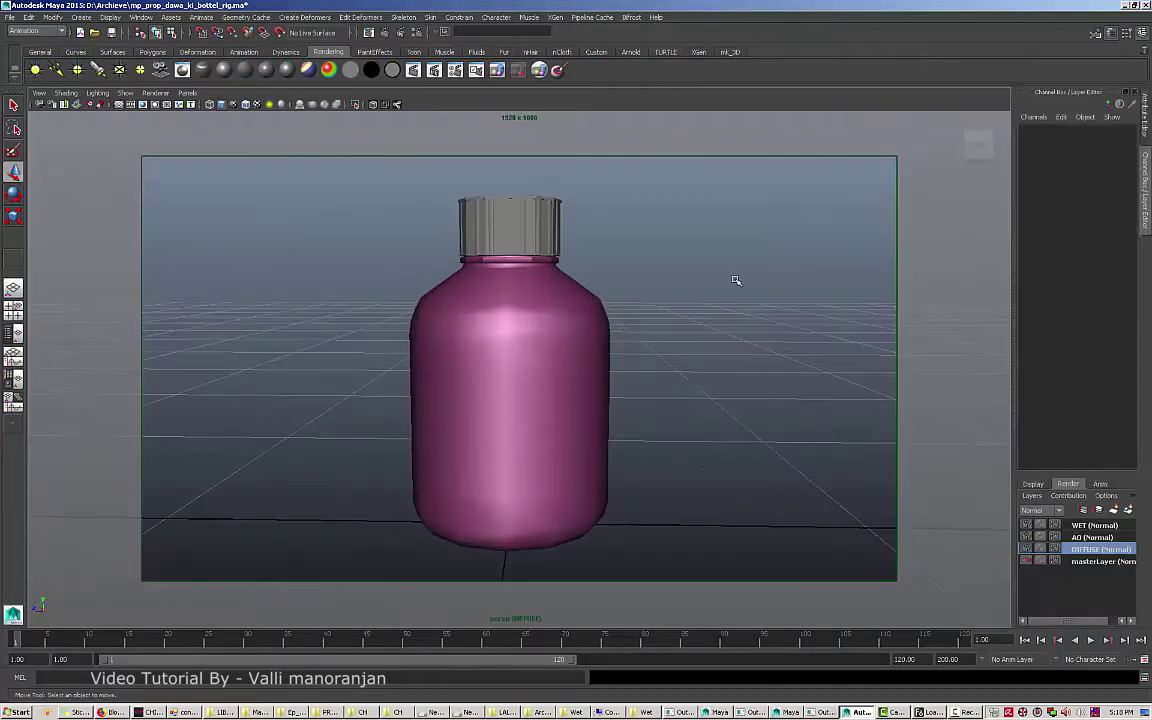
Create a new Surface Shader material override for the AO render layer.
click(1075, 537)
right_click(1062, 538)
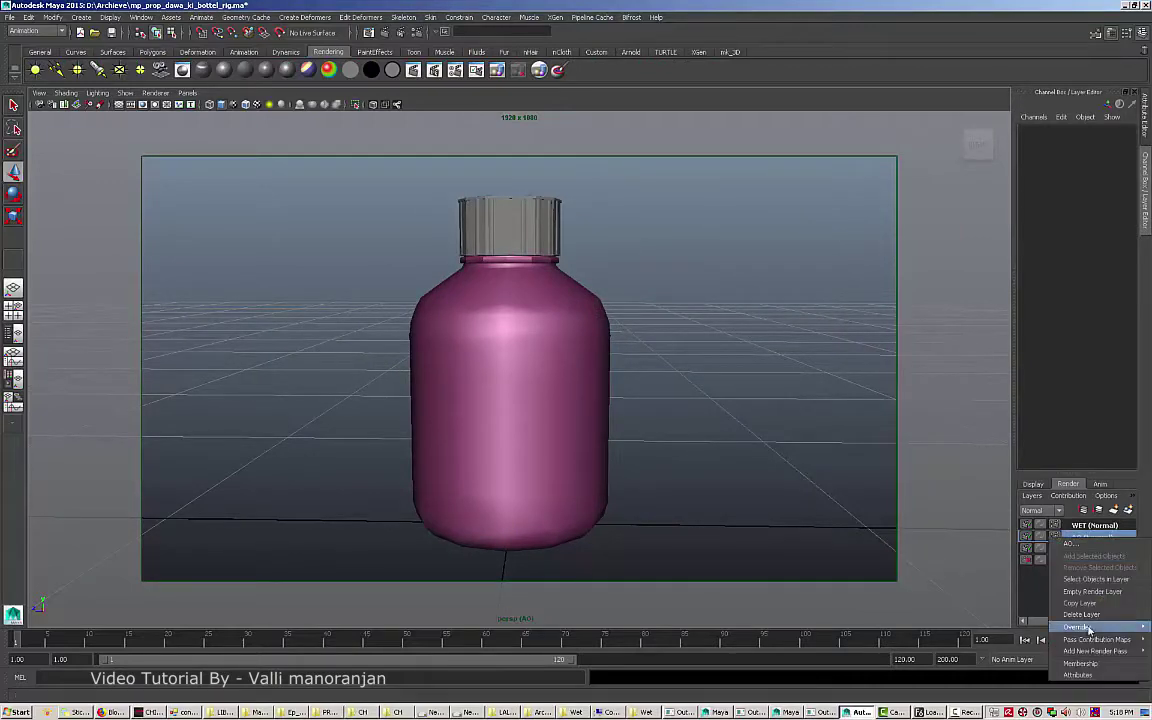
mouse_move(1074, 628)
mouse_move(975, 662)
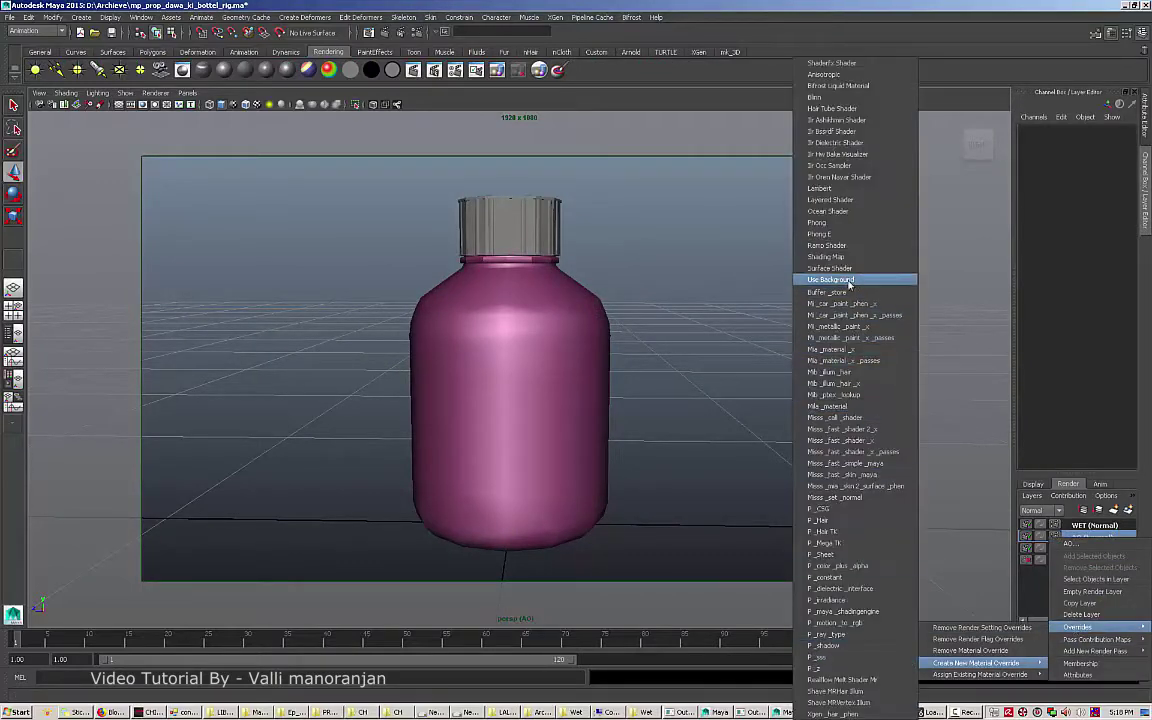
click(765, 250)
Map a mental ray mib_amb_occlusion texture to the Out Color of the AO layer's surface shader on the bottle.
click(558, 366)
click(730, 51)
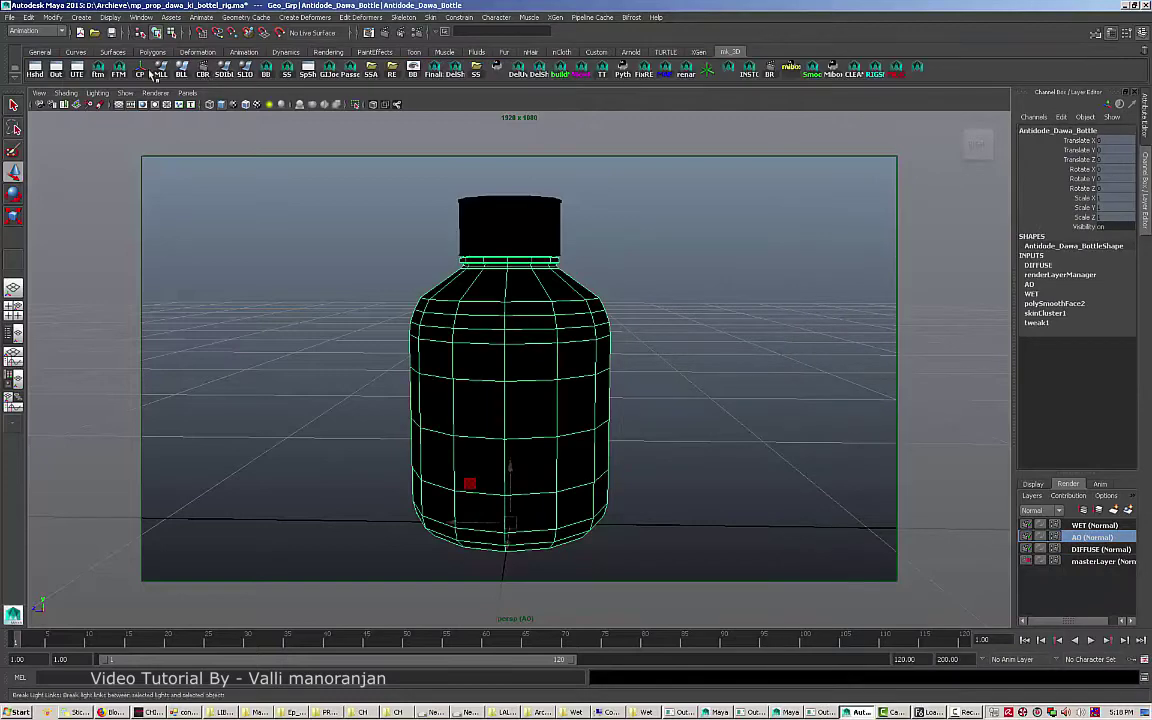
click(243, 51)
click(284, 51)
click(318, 52)
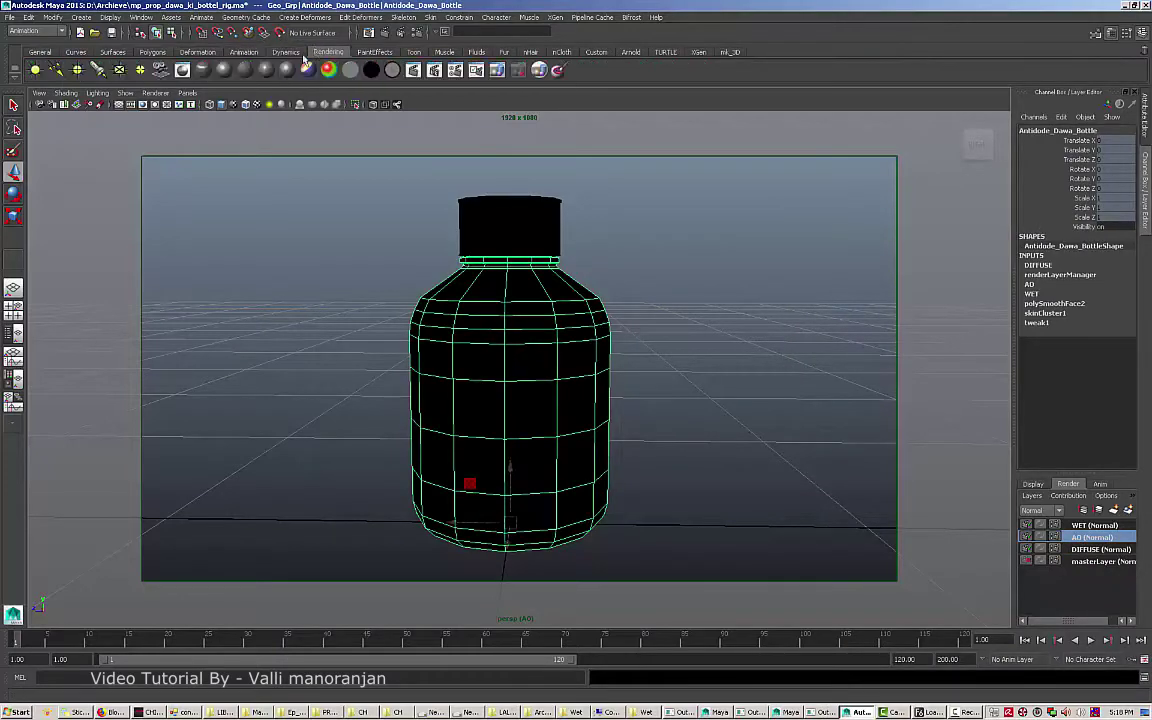
click(182, 70)
click(1118, 265)
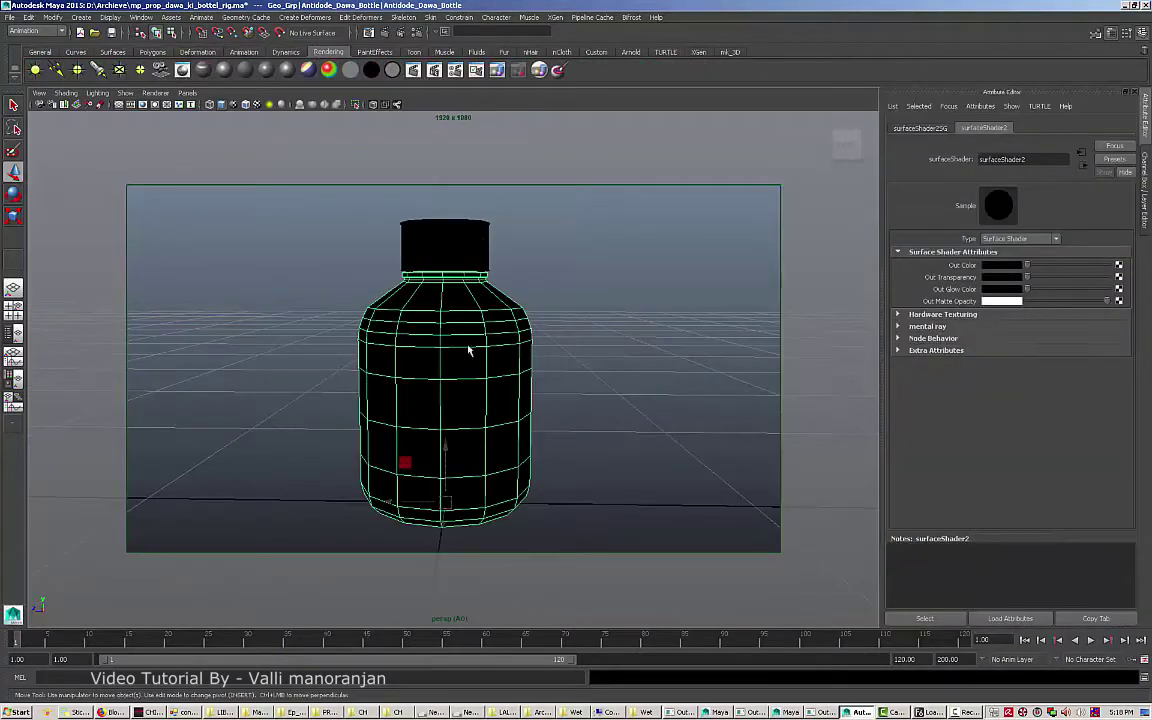
click(418, 443)
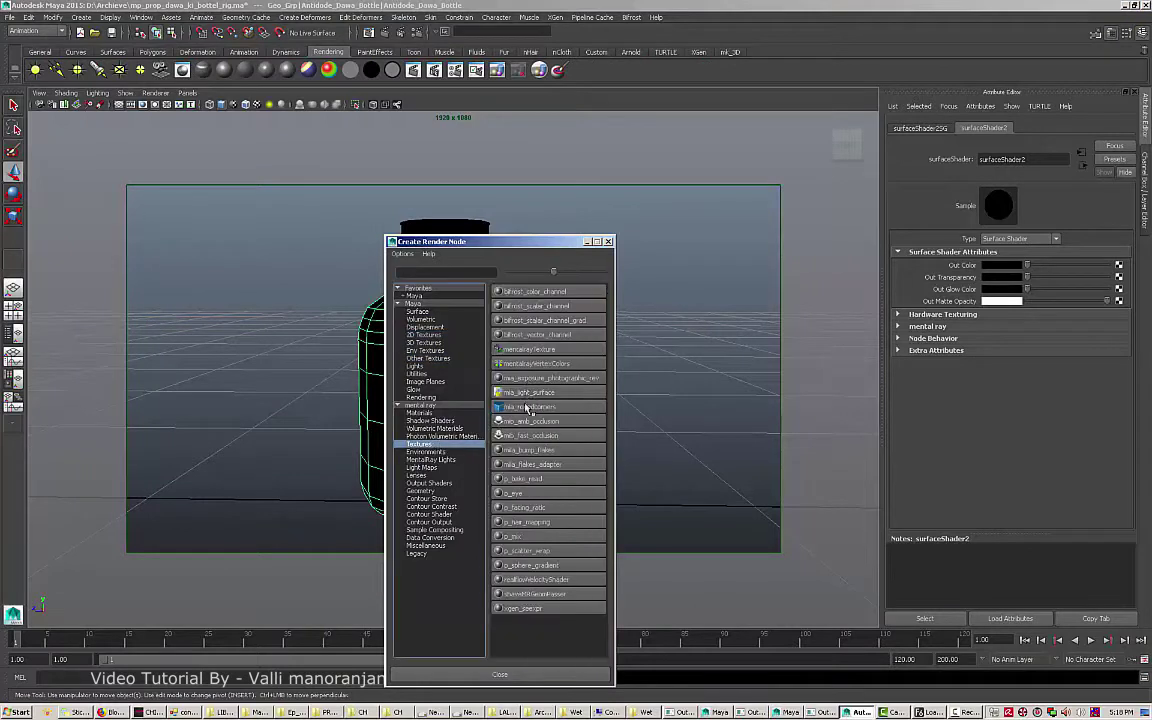
click(536, 421)
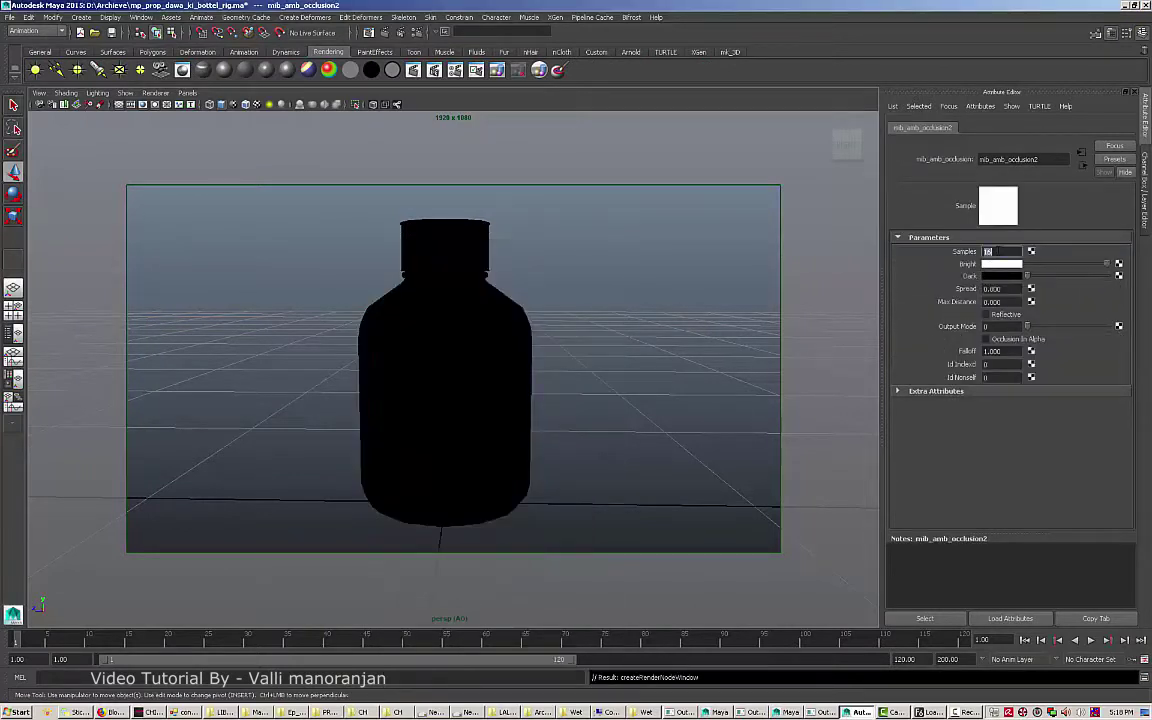
Set the ambient occlusion texture to 64 samples, spread 2, max distance 4 and falloff 1.2.
text(64)
key(Tab)
text(2)
key(Tab)
text(4)
key(Tab)
key(Tab)
text(1.2)
key(Return)
key(ctrl+a)
Create a new Blinn material override for the WET render layer.
click(1092, 526)
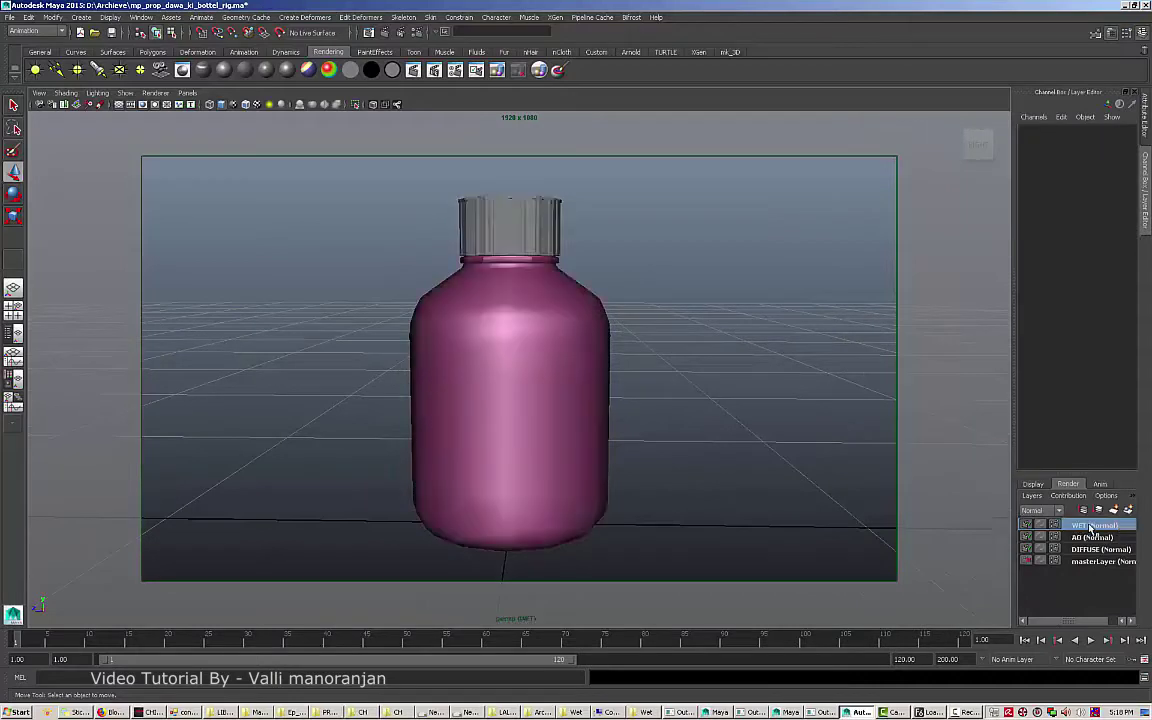
right_click(1092, 526)
mouse_move(1078, 614)
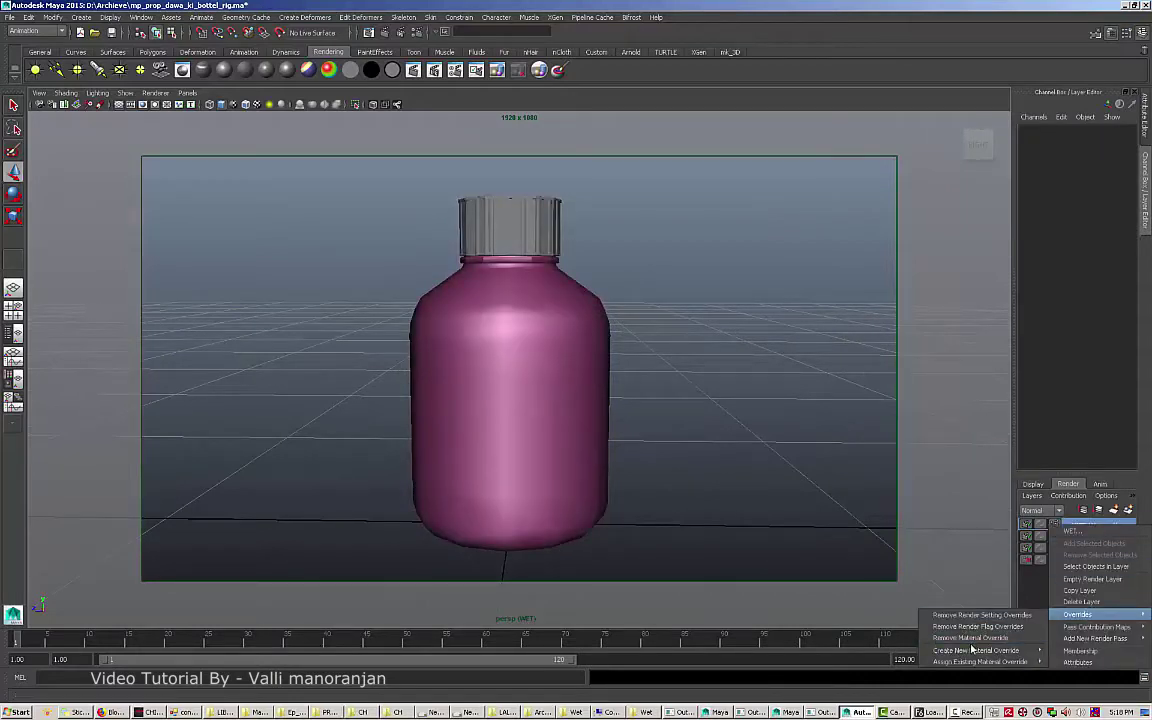
mouse_move(968, 651)
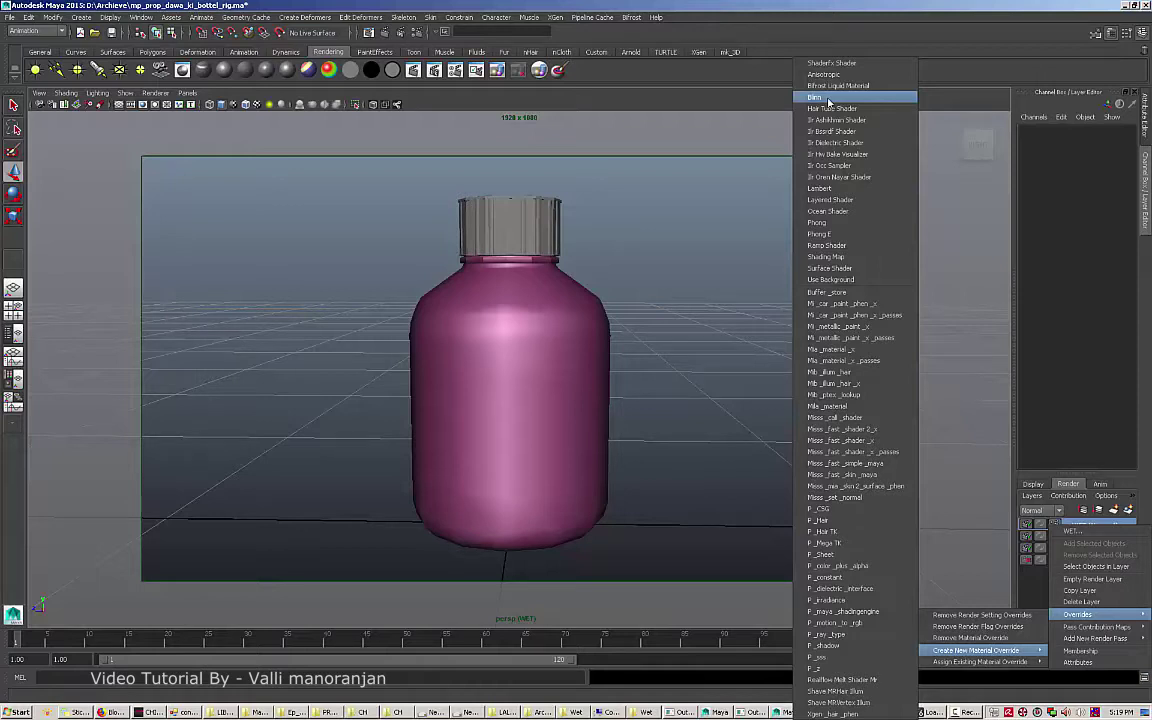
click(824, 97)
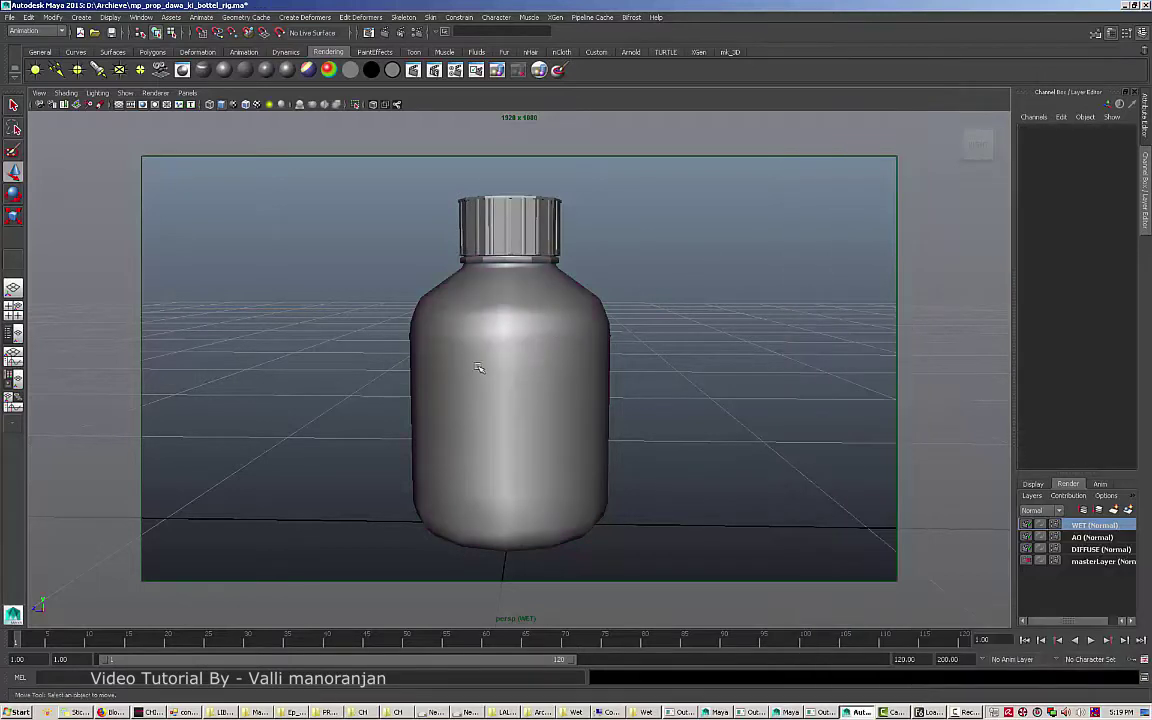
Add a directional light to the WET layer, move it up beside the bottle and rotate it.
click(478, 368)
click(730, 51)
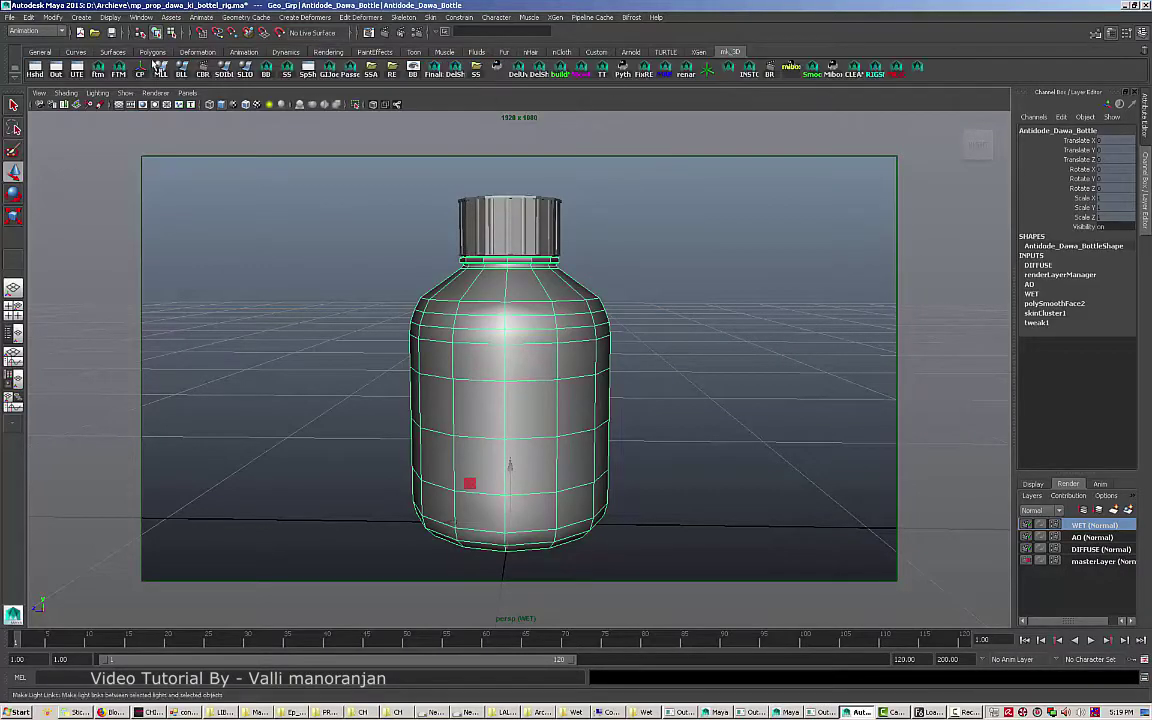
click(328, 51)
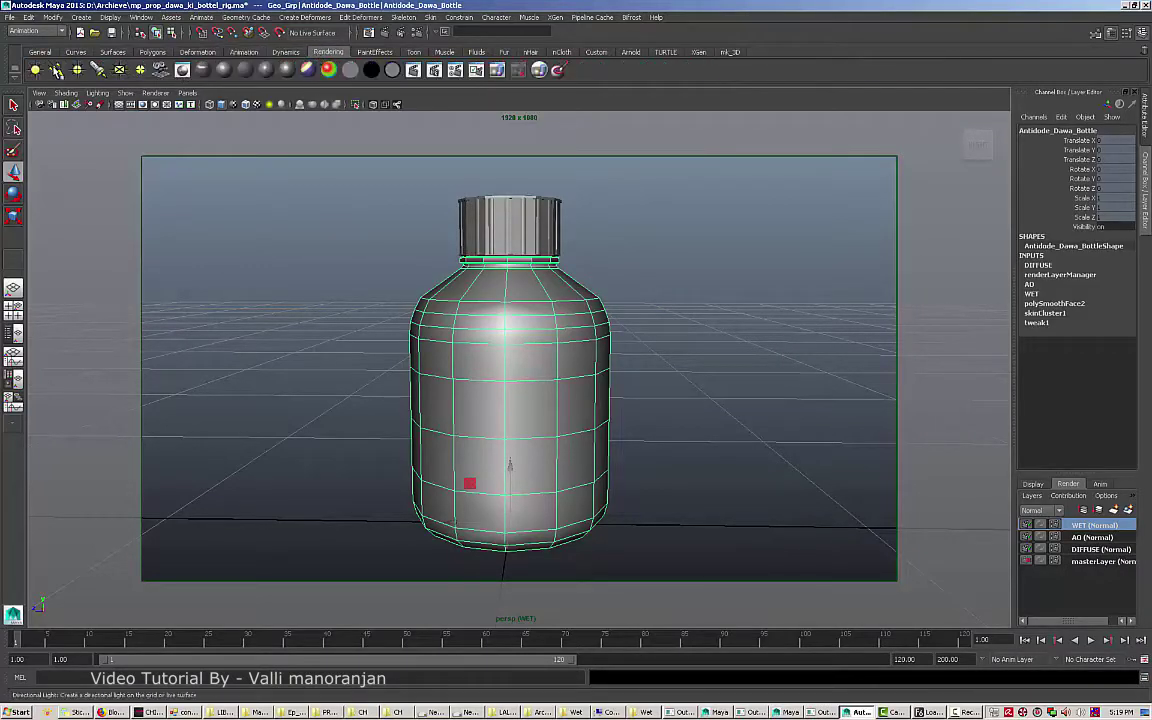
click(52, 66)
drag(505, 519, 674, 334)
key(e)
Enable ray trace shadows on the directional light with light angle 2, 12 shadow rays and ray depth limit 3.
key(ctrl+a)
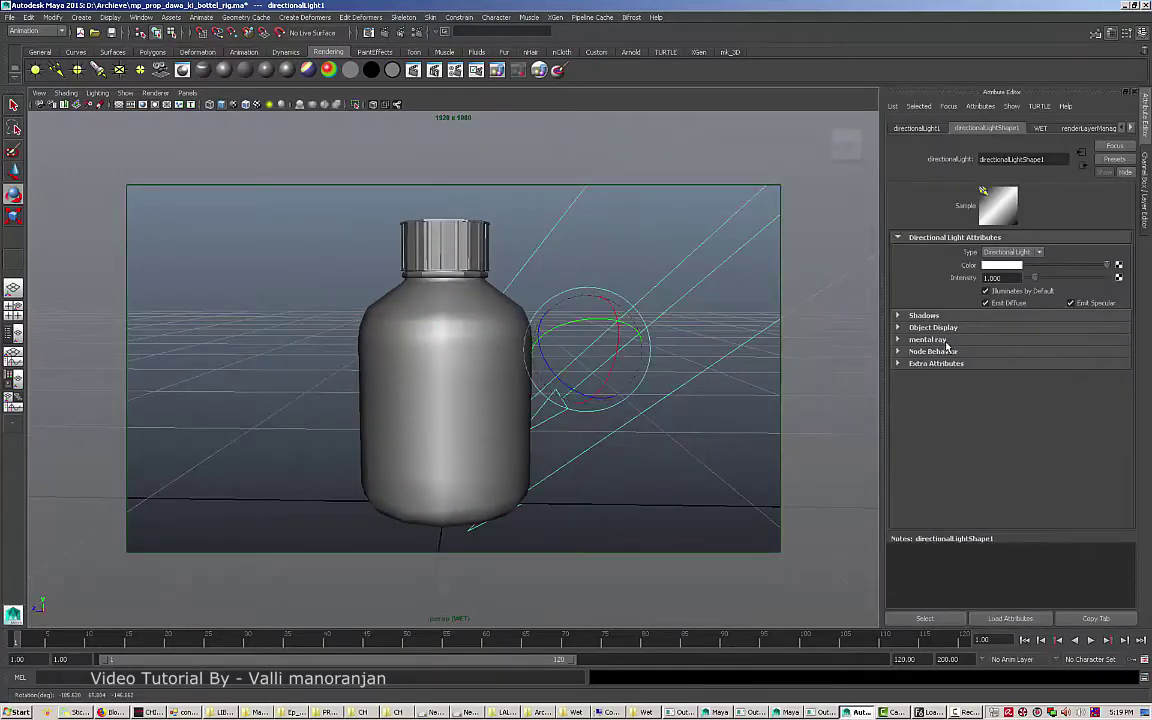
click(1003, 315)
scroll(1040, 438, down, 3)
drag(1019, 434, 980, 433)
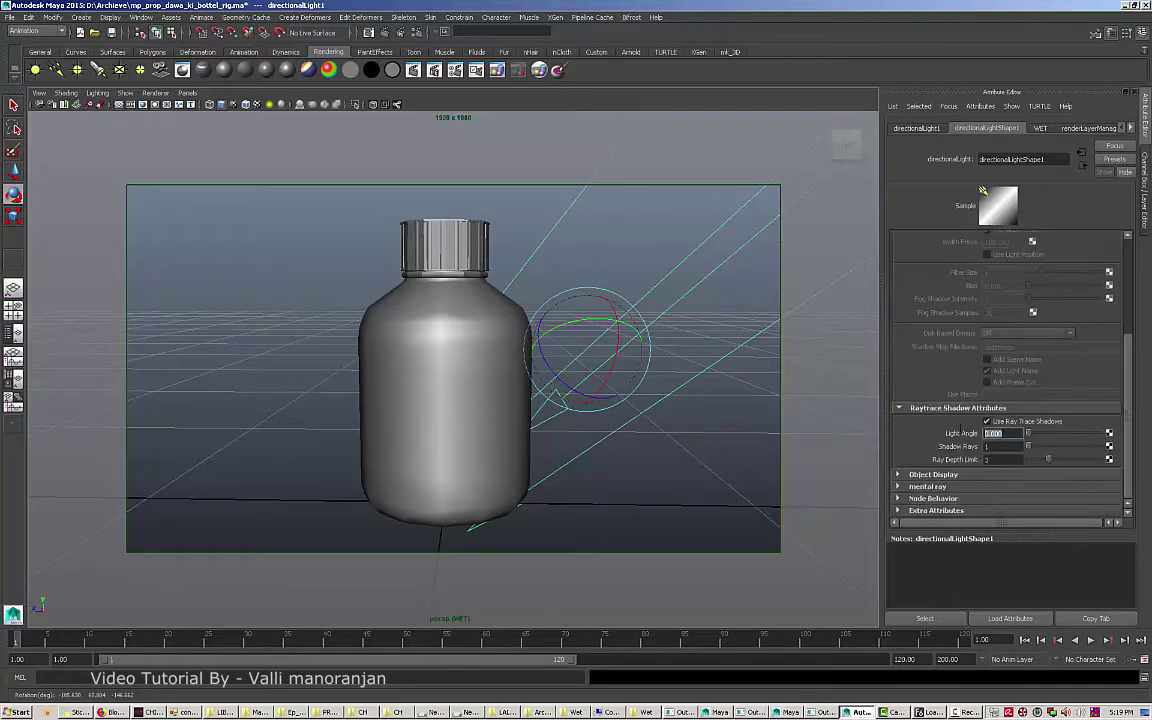
text(2)
key(Tab)
text(12)
key(Tab)
text(3)
click(774, 435)
Select the bottle, open the WET layer's render settings and try to set the raytracing Reflections to 1.
click(519, 372)
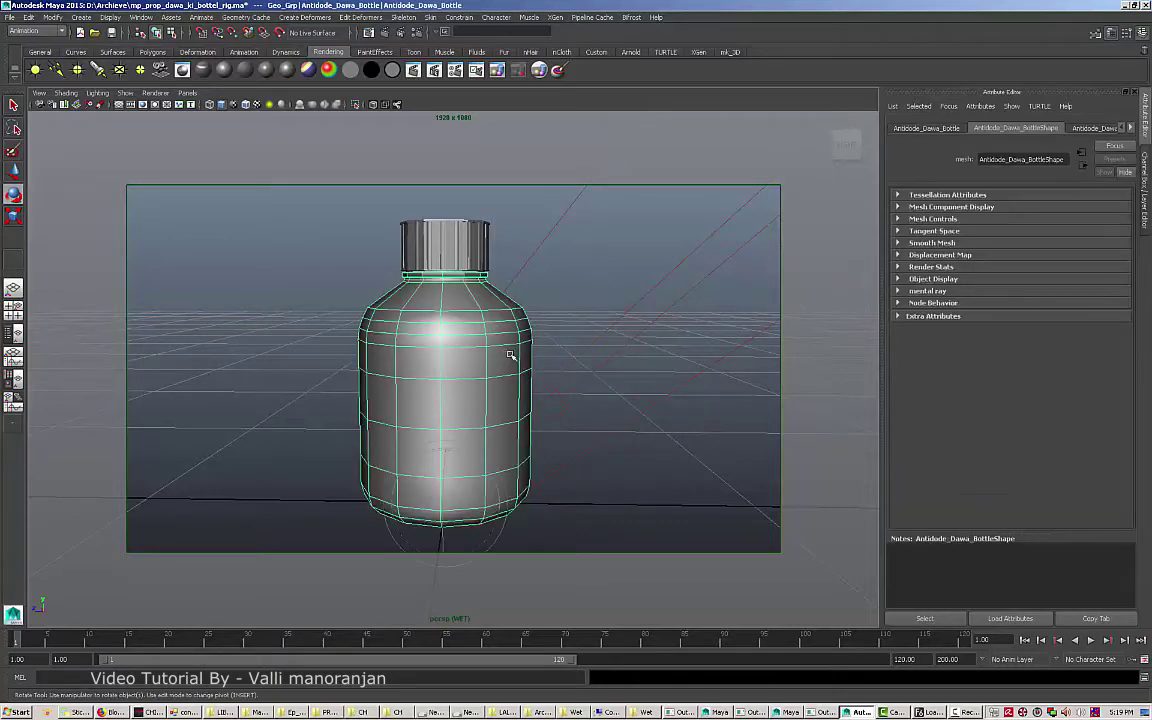
key(ctrl+a)
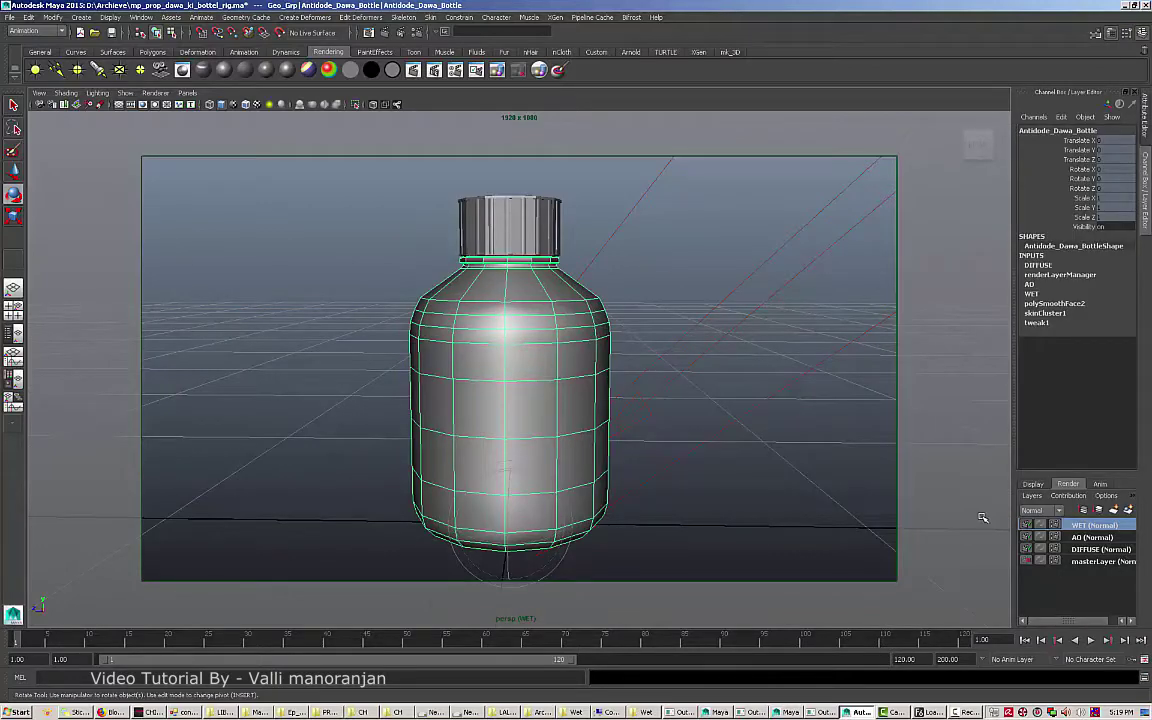
click(1054, 527)
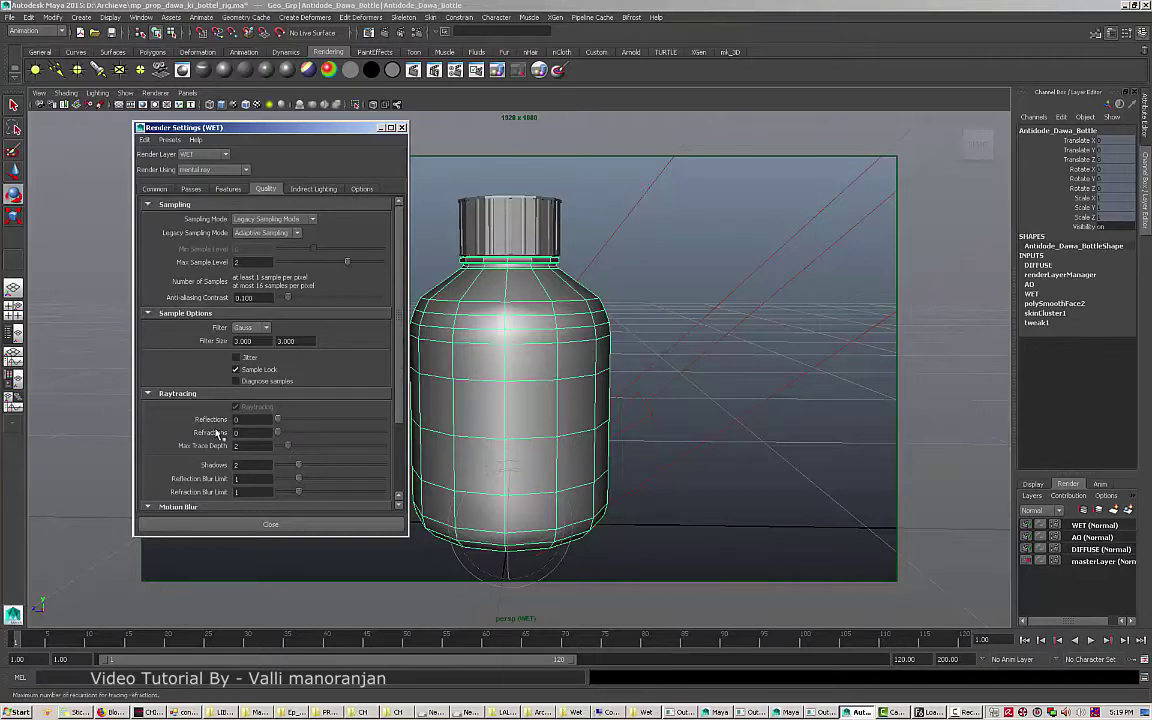
double_click(245, 419)
text(1)
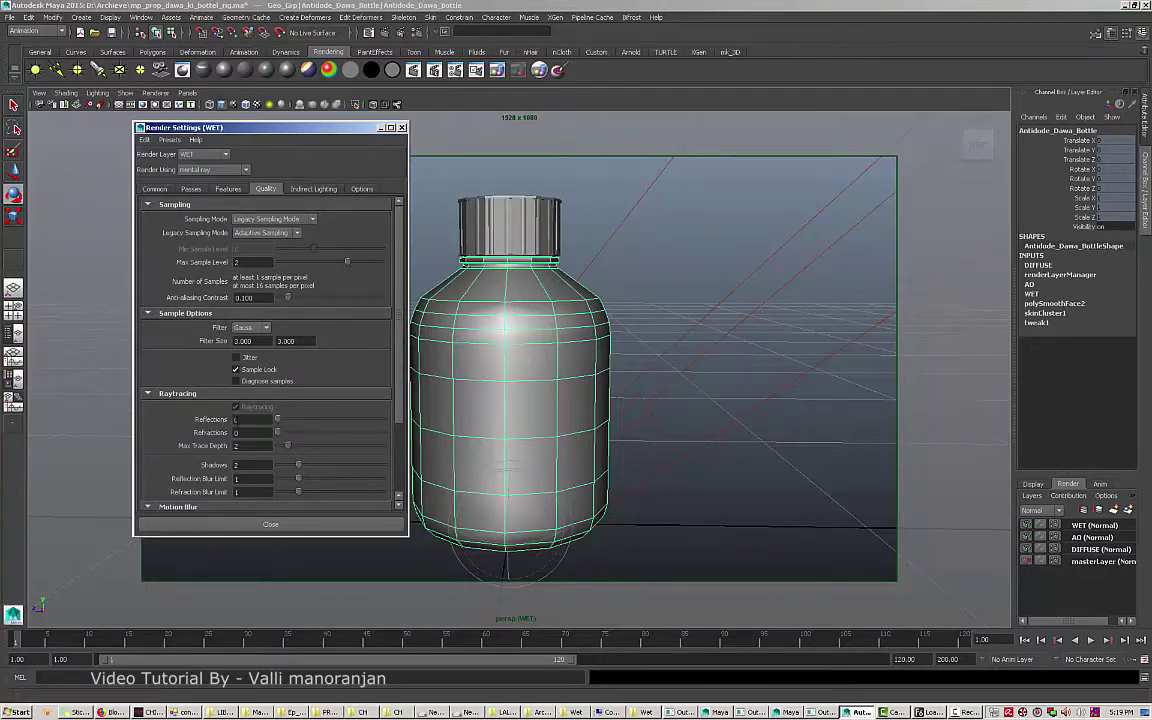
click(465, 373)
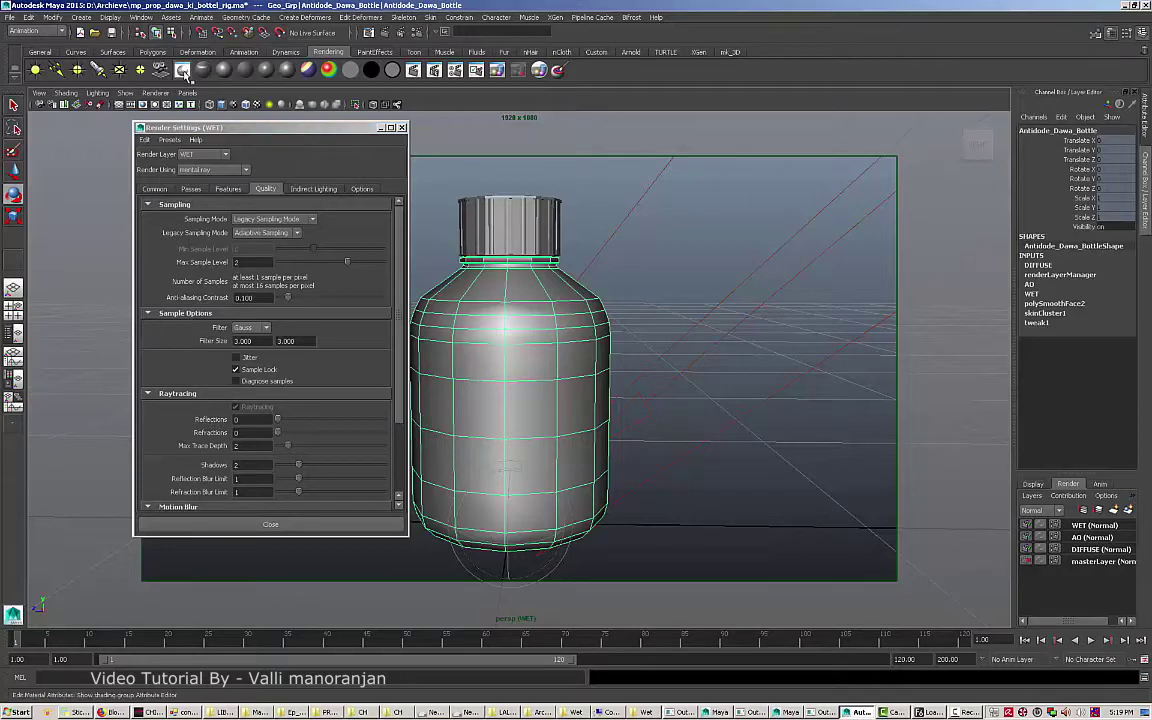
View the WET layer's Blinn override attributes, reselect the bottle and close the render settings.
click(182, 69)
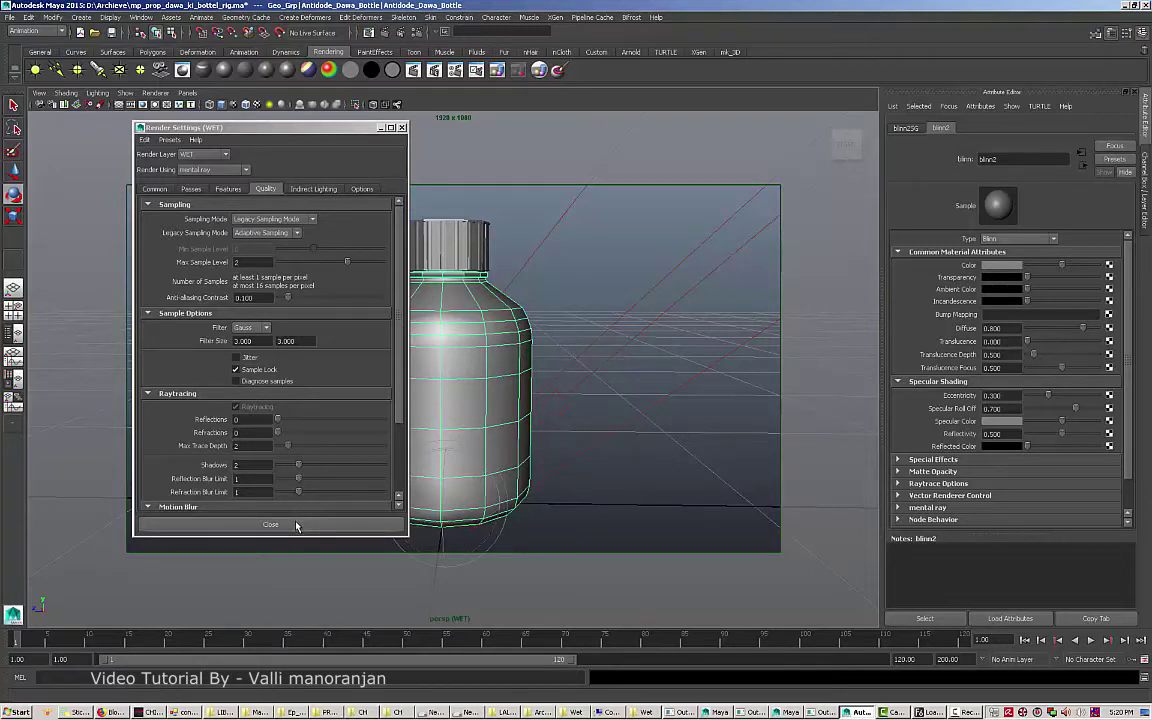
click(511, 360)
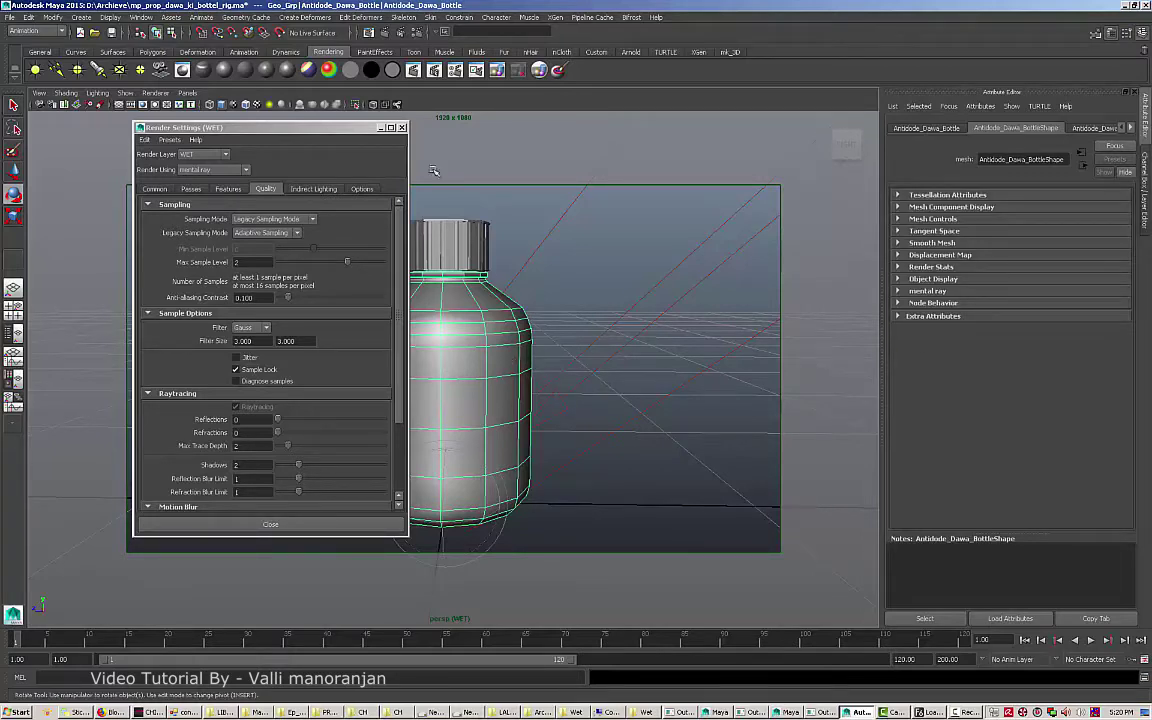
click(402, 127)
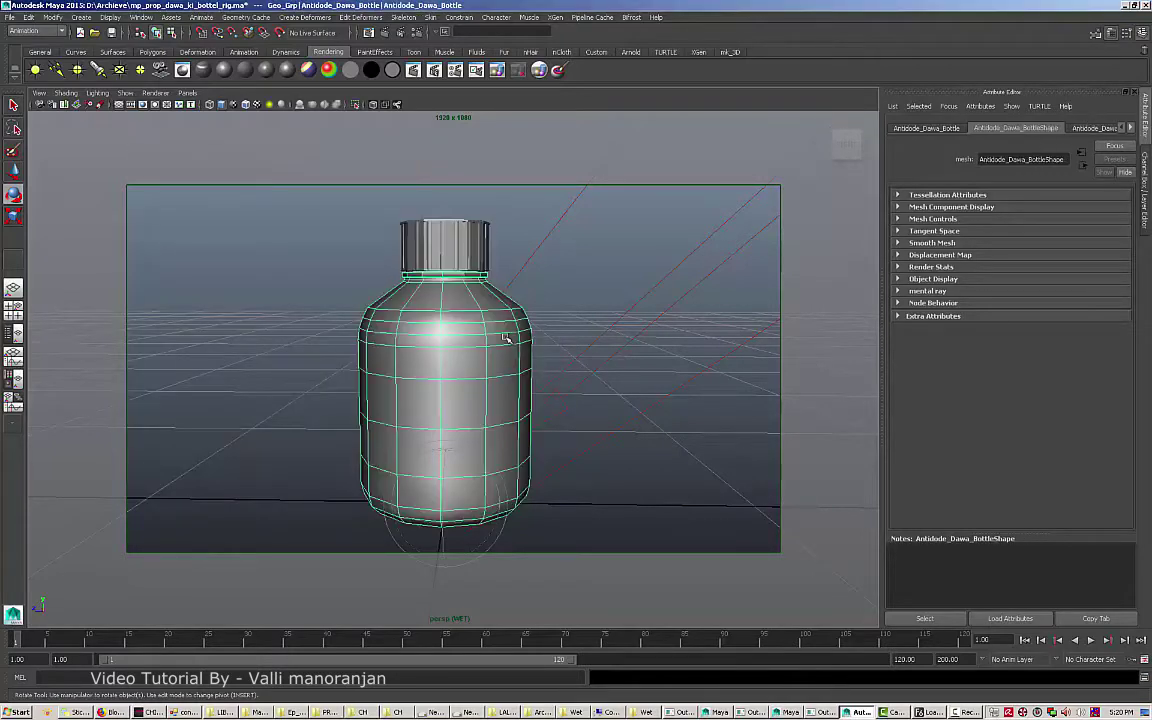
Take a snapshot of the current perspective view and render the WET layer to preview the bottle's highlight.
click(368, 32)
click(56, 20)
mouse_move(152, 98)
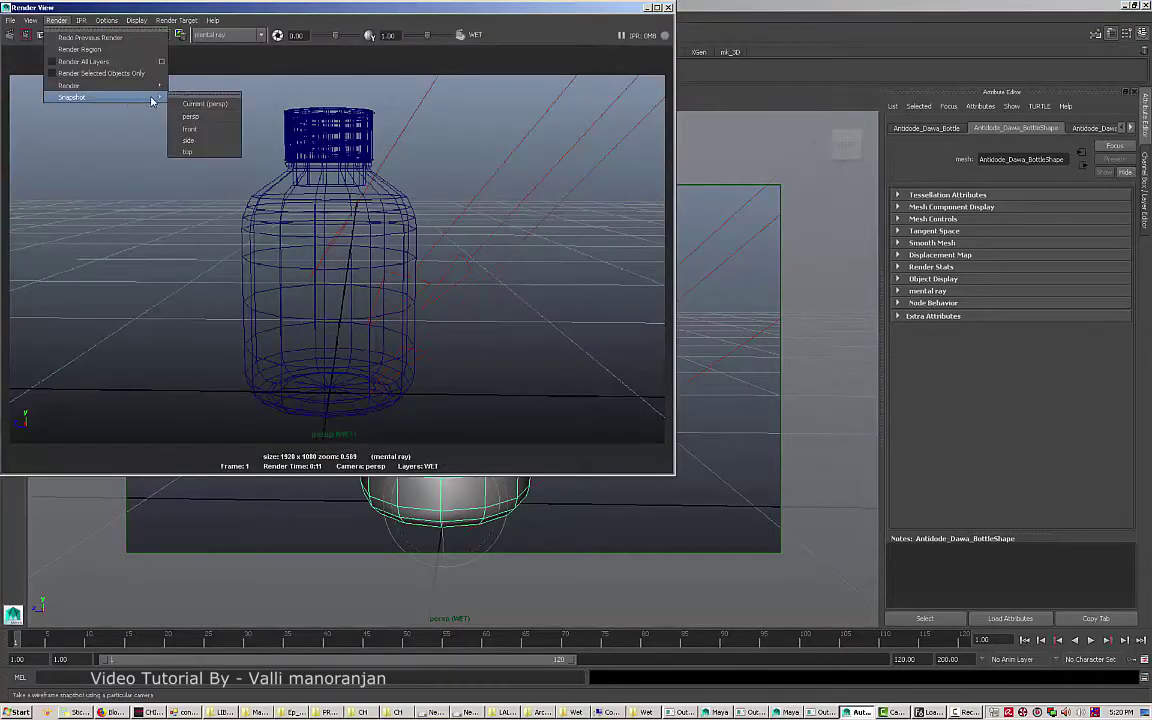
click(188, 104)
click(11, 35)
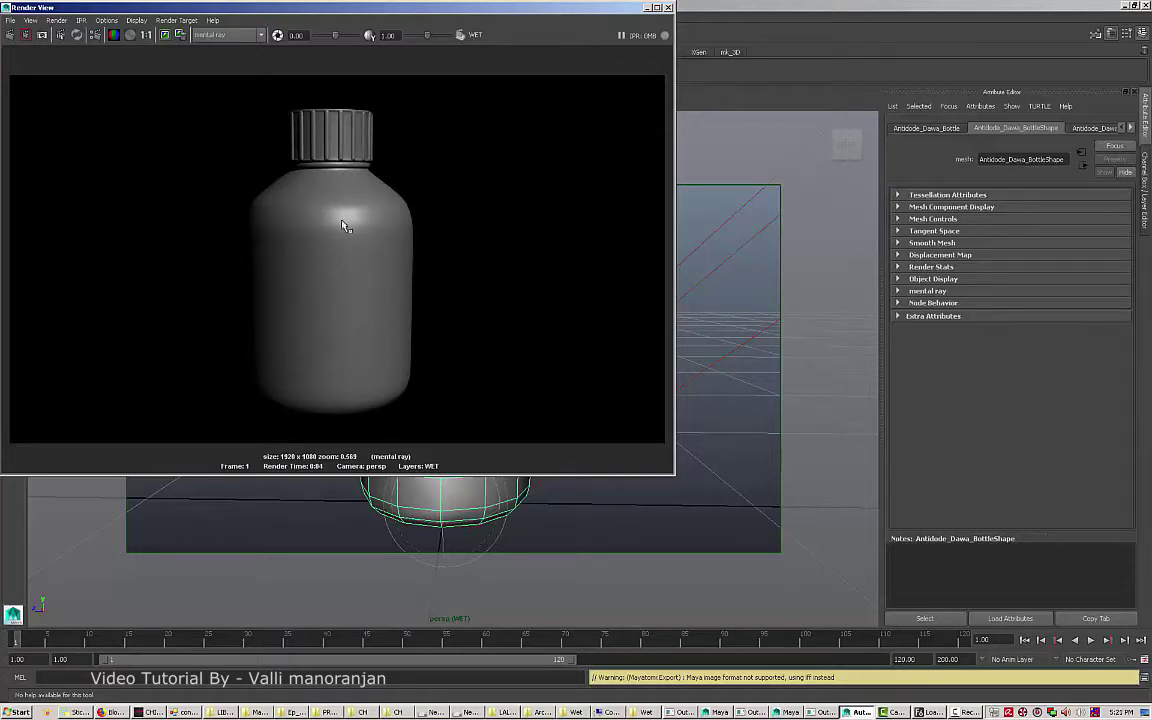
click(645, 7)
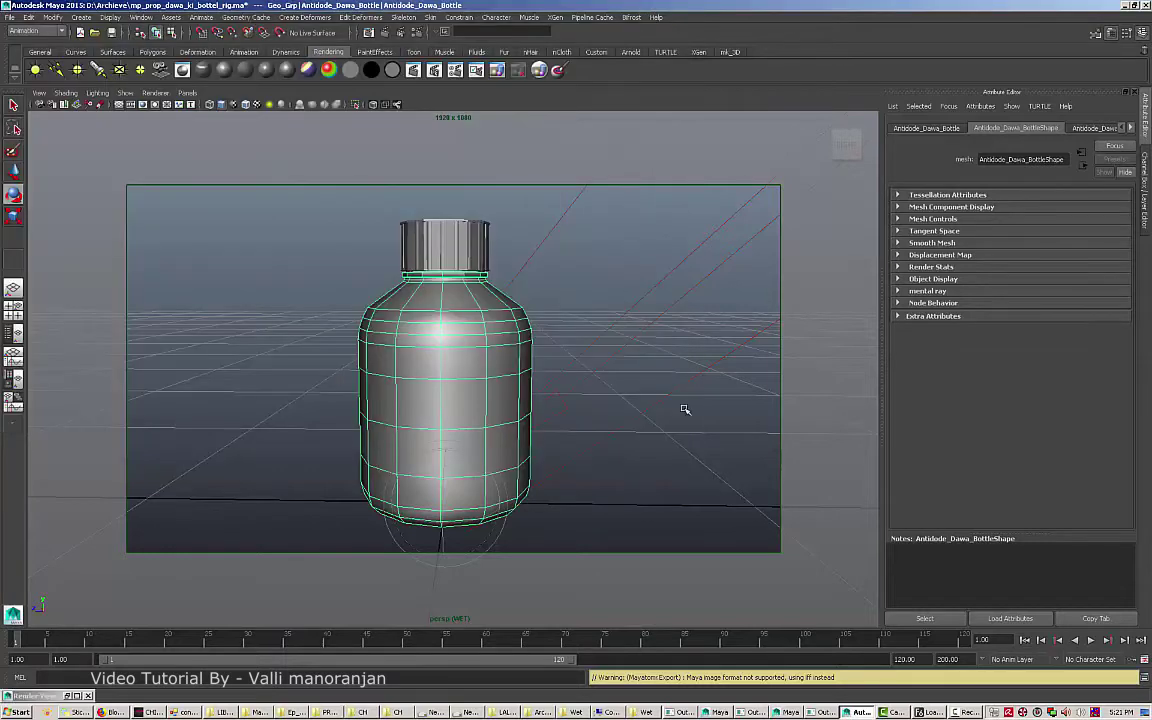
Darken the color of the bottle's Blinn override material to nearly black.
click(684, 411)
click(452, 397)
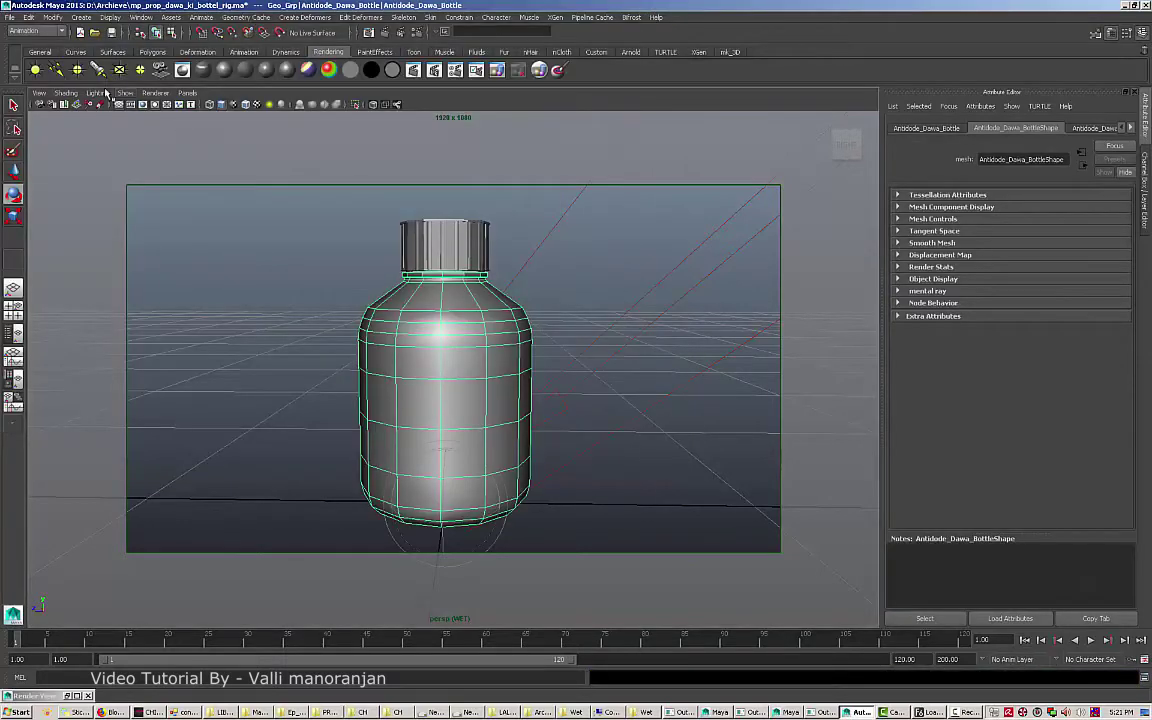
click(182, 70)
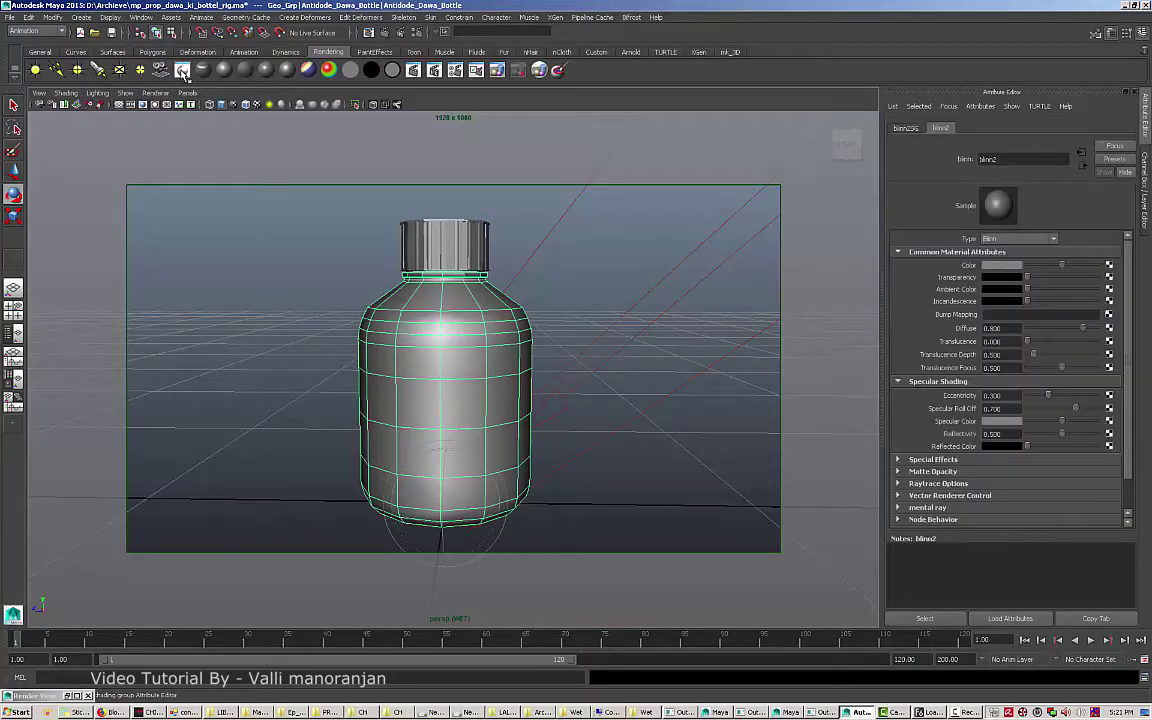
mouse_move(1030, 267)
mouse_down()
mouse_move(1041, 265)
mouse_move(1030, 268)
mouse_up()
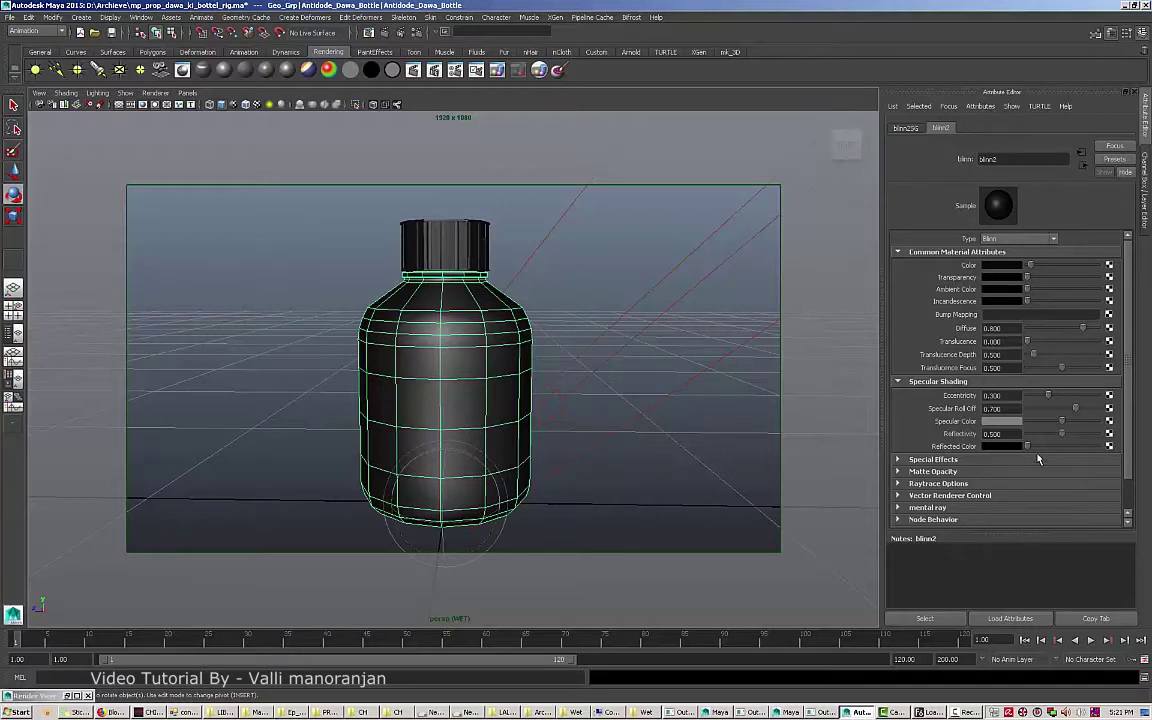
Select the bottle and graph its Blinn material network in Hypershade.
click(423, 376)
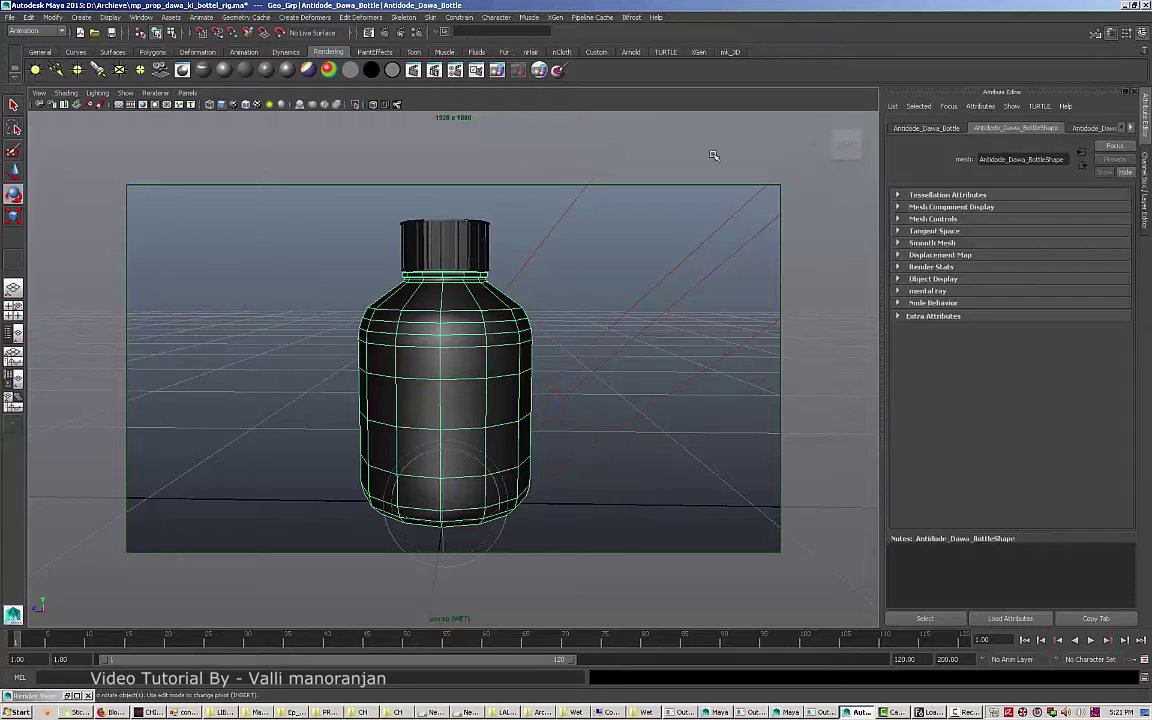
click(730, 51)
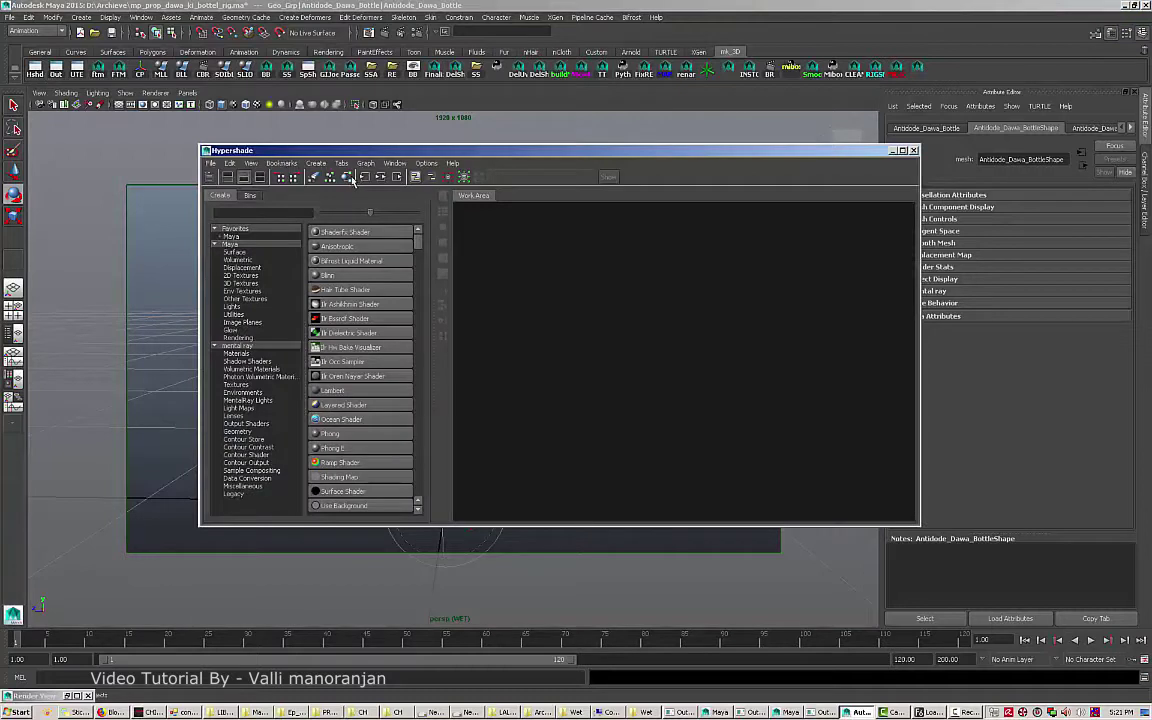
click(347, 176)
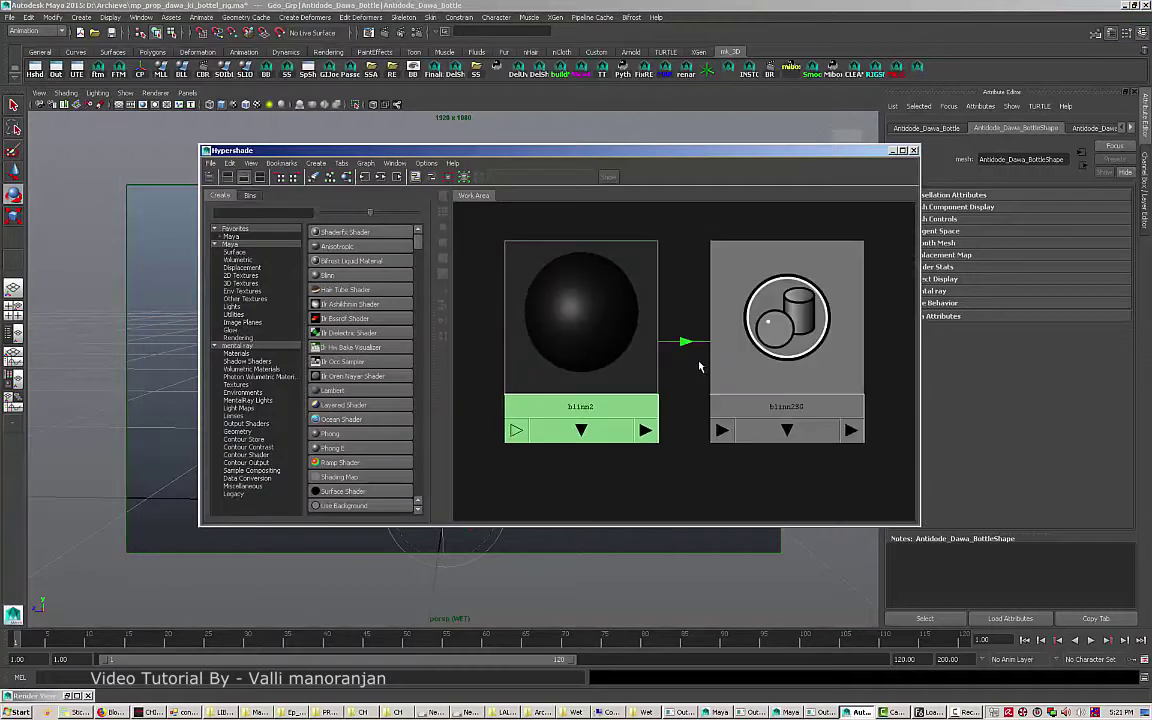
scroll(699, 367, down, 3)
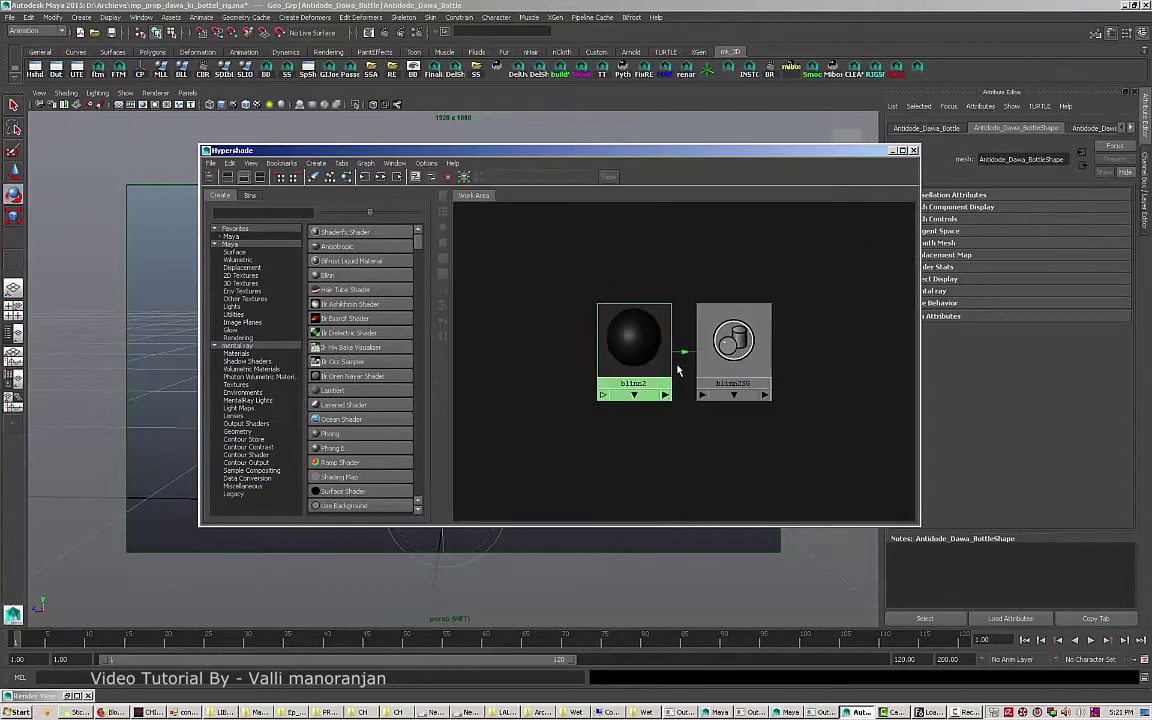
scroll(677, 371, down, 1)
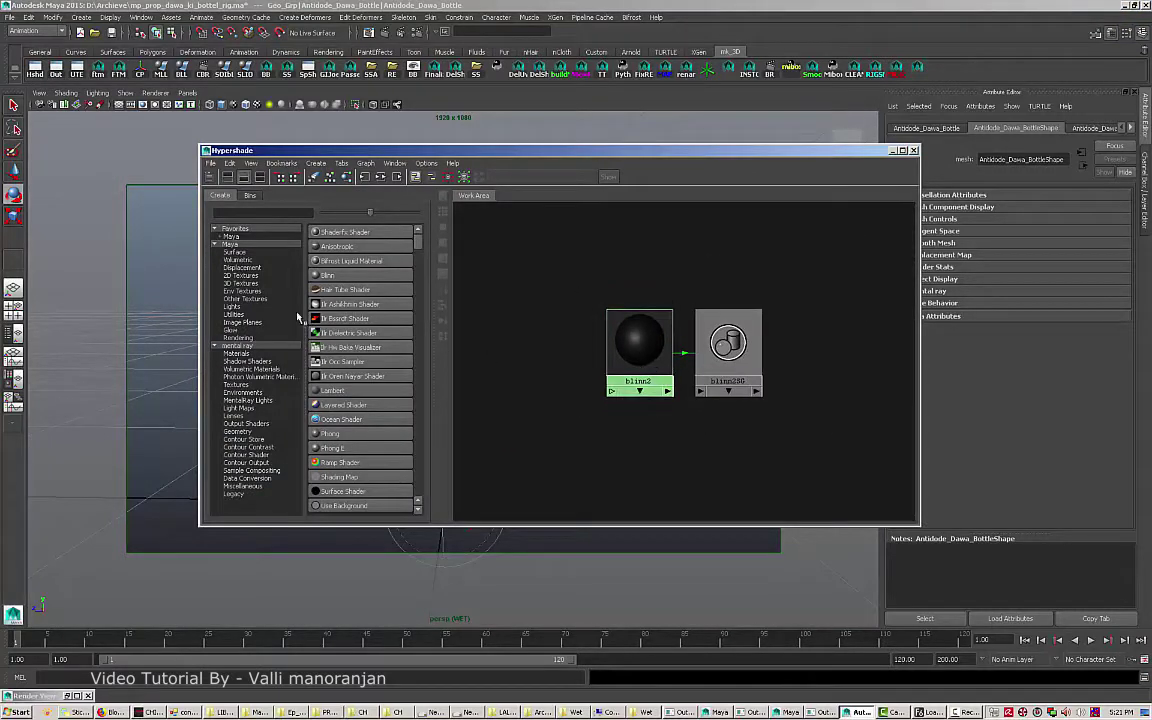
Create an Env Ball environment texture and delete its 3D placement node.
click(241, 291)
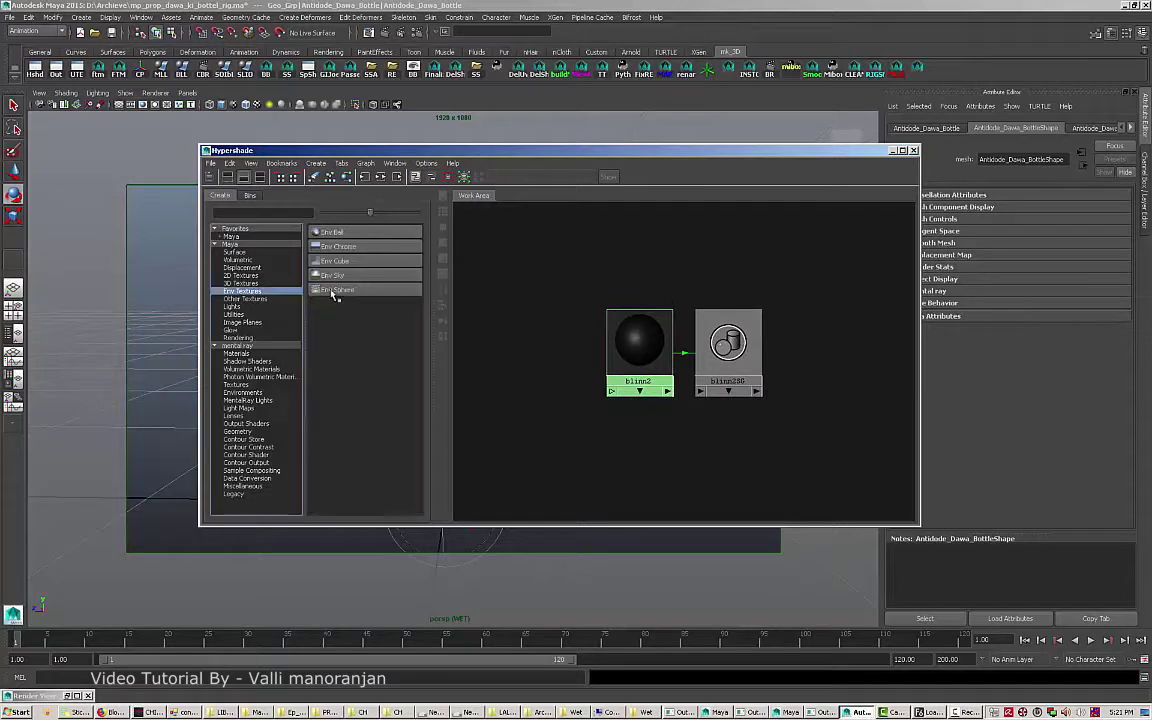
click(345, 234)
click(488, 287)
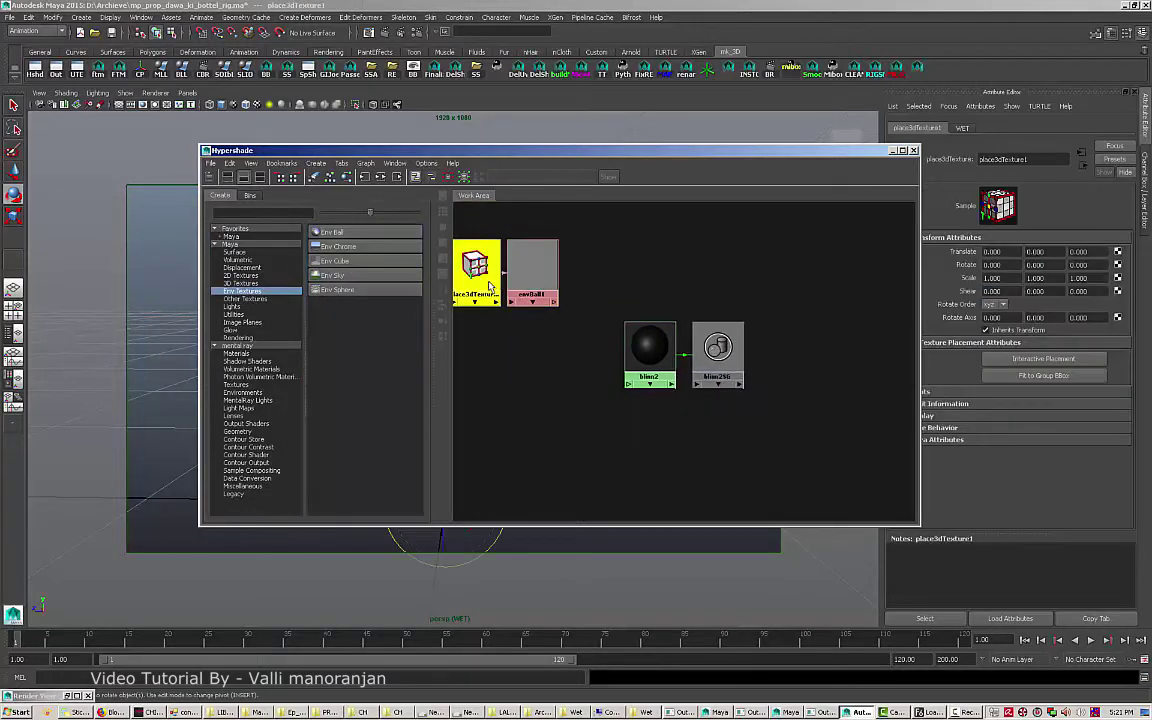
key(Delete)
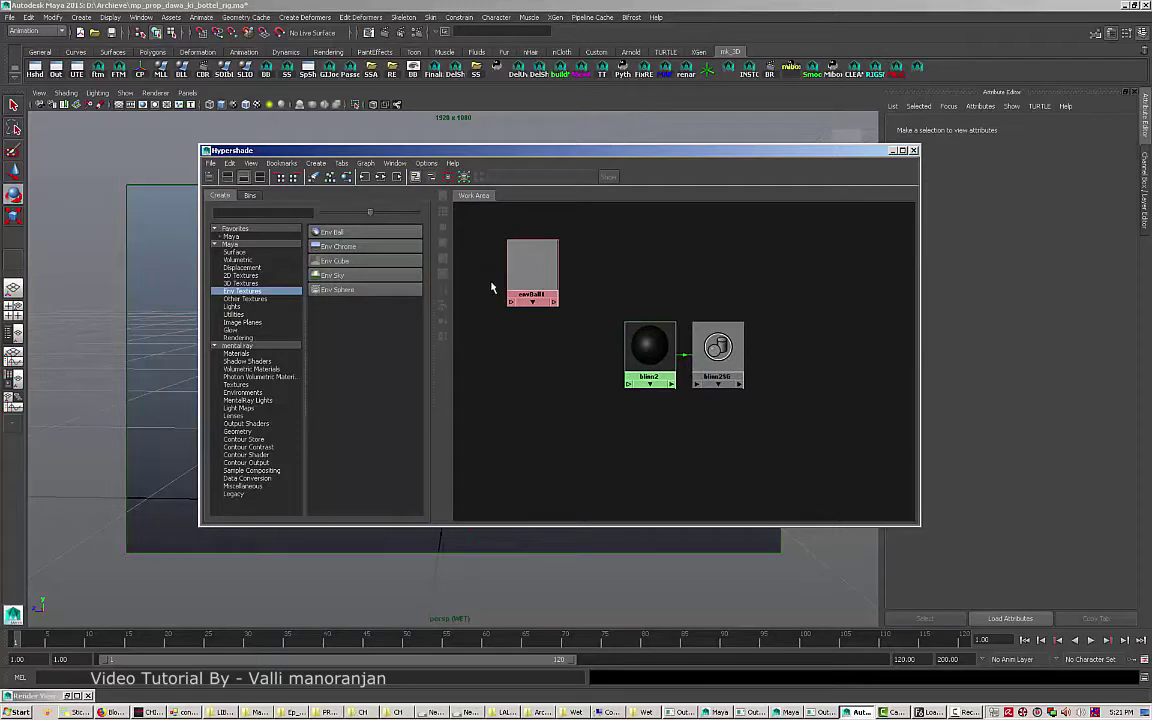
drag(528, 277, 530, 308)
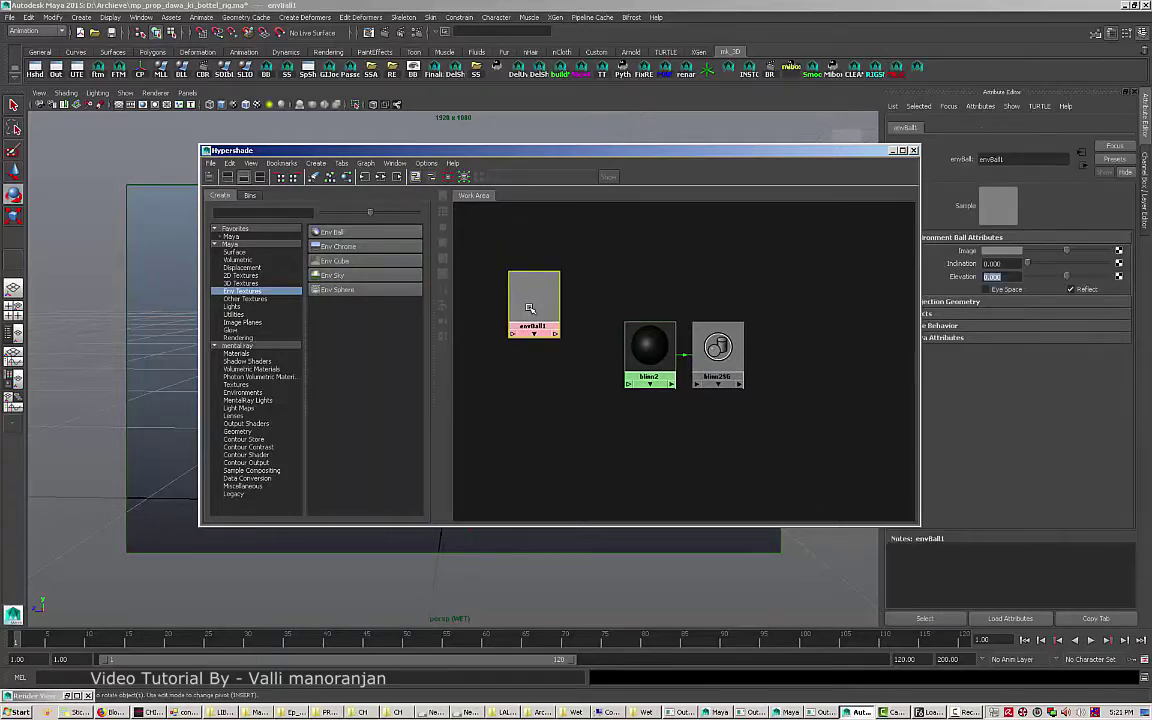
click(470, 290)
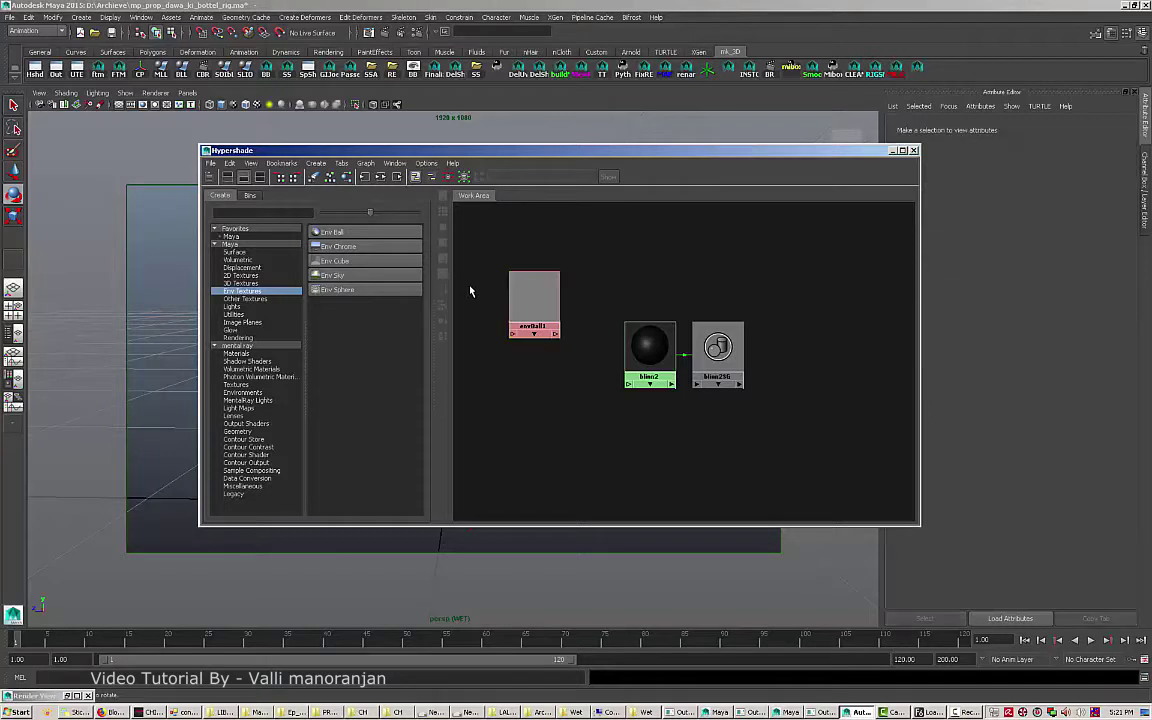
Check the environment options in the WET layer's indirect lighting settings and look at the bottle in the viewport.
click(530, 305)
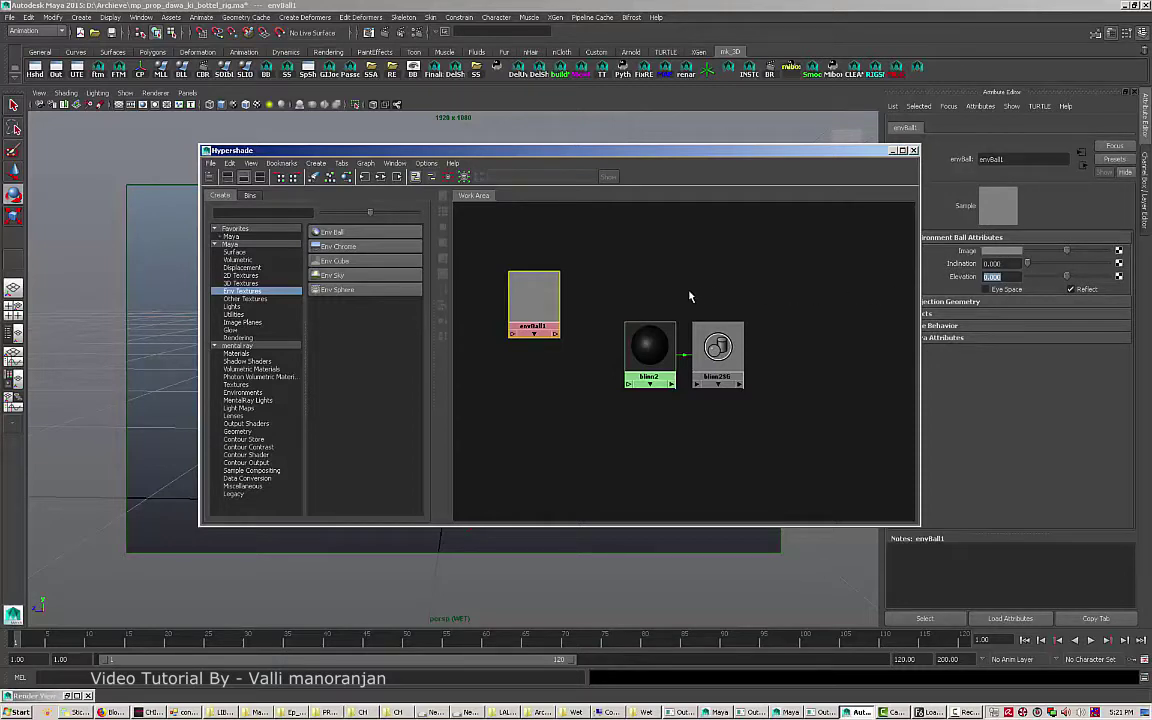
click(397, 31)
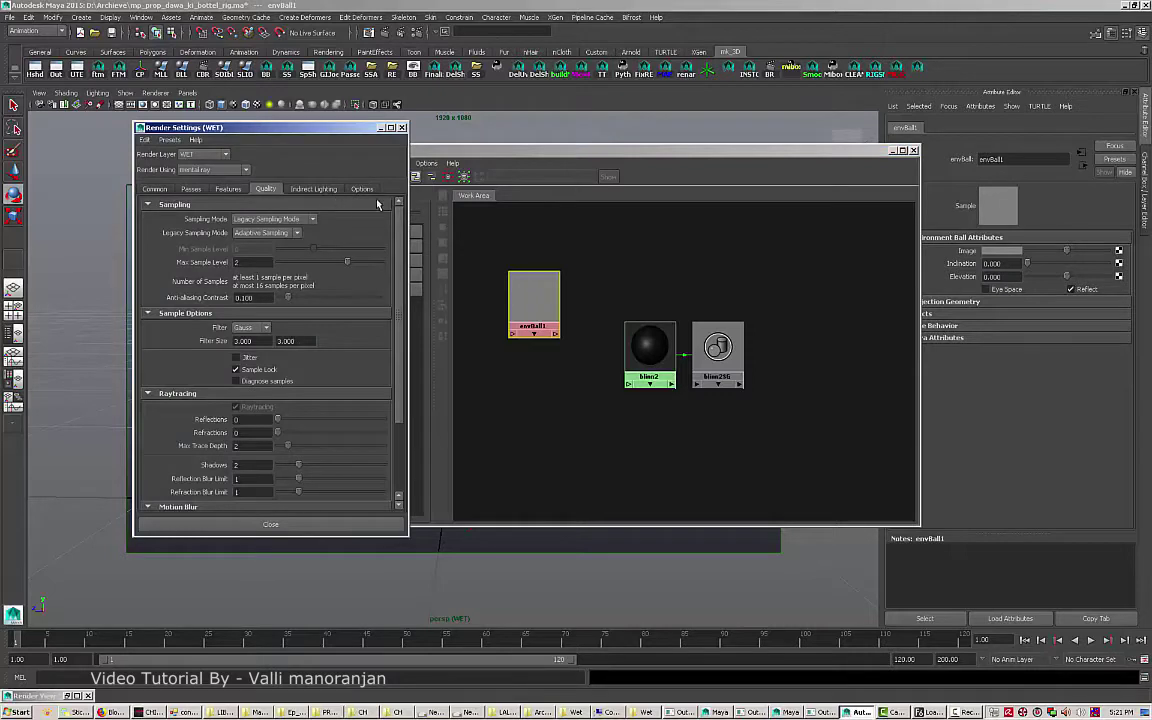
click(333, 188)
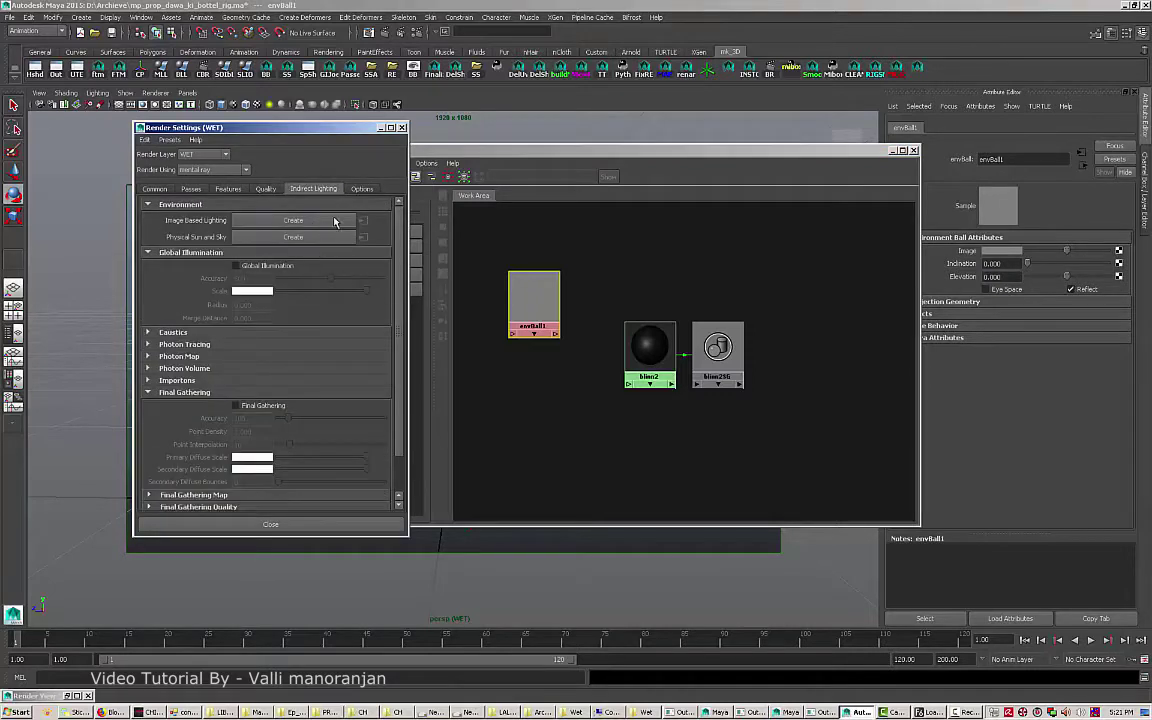
click(401, 128)
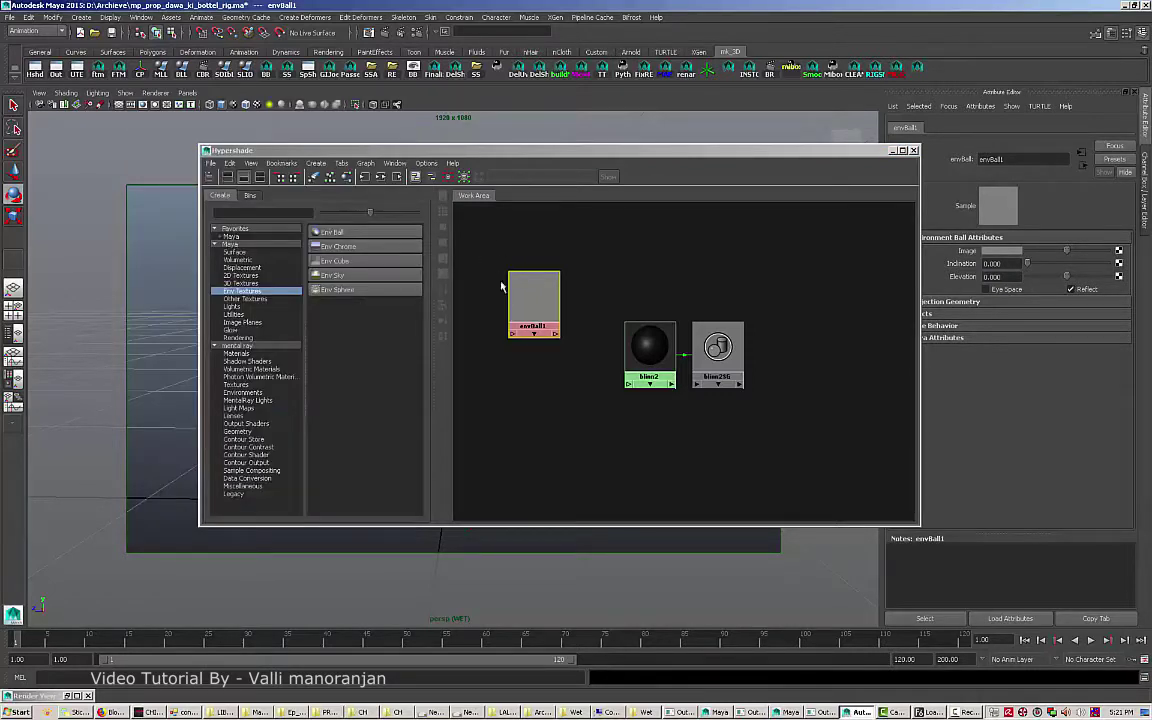
click(530, 305)
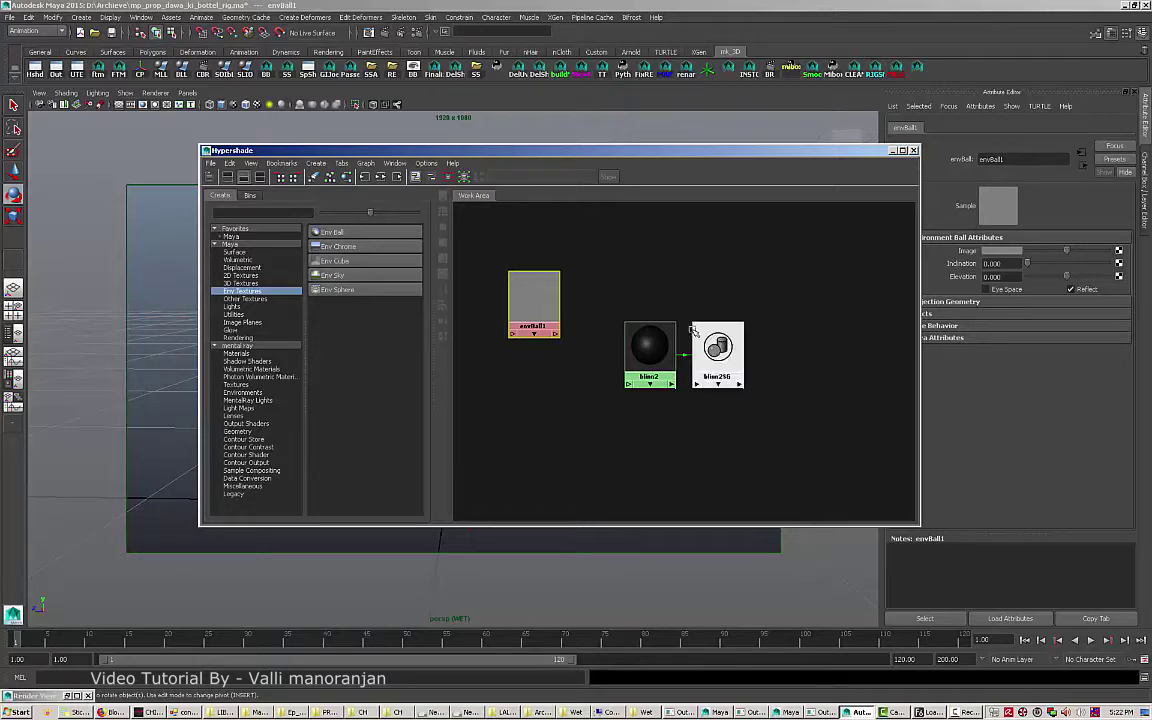
click(913, 150)
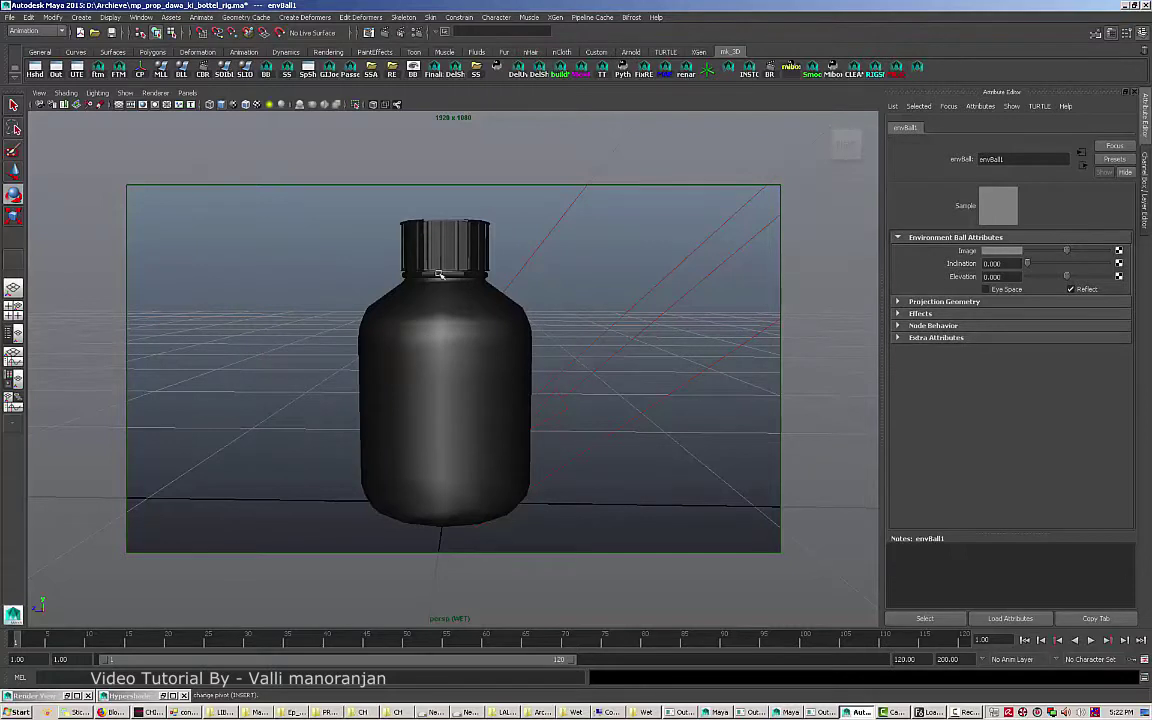
click(163, 695)
Connect a new File texture to the Env Ball's Image attribute and place the Env Ball node beside the Blinn material.
drag(535, 287, 564, 348)
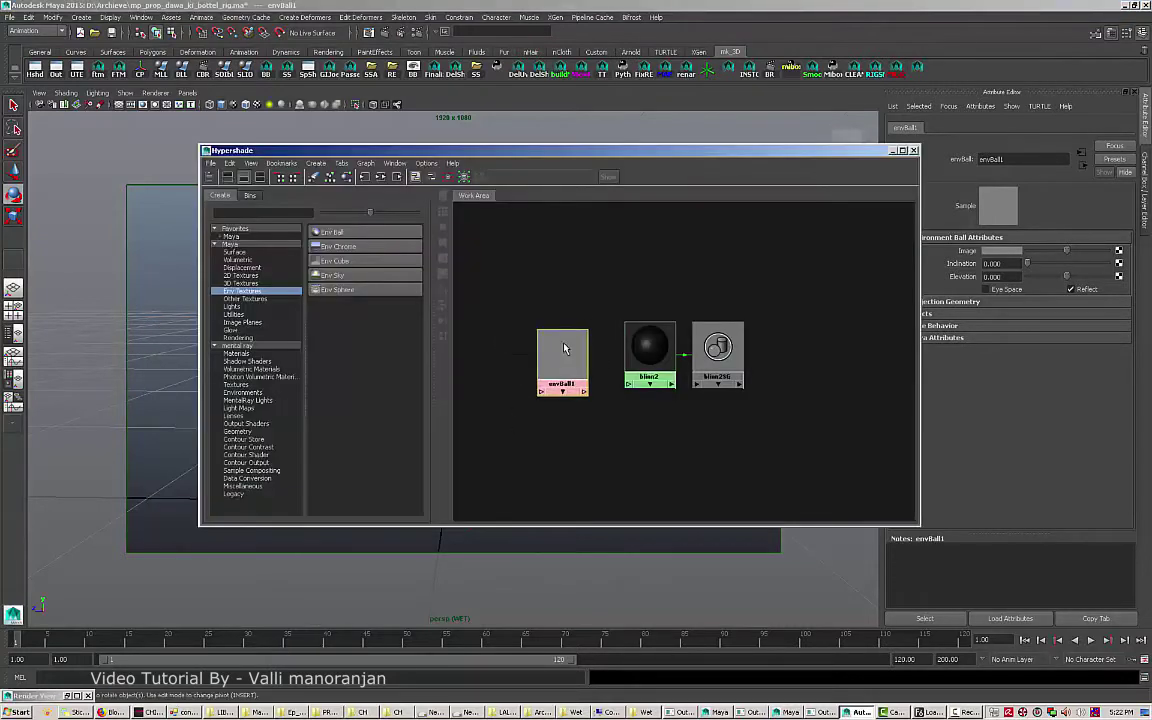
click(1118, 250)
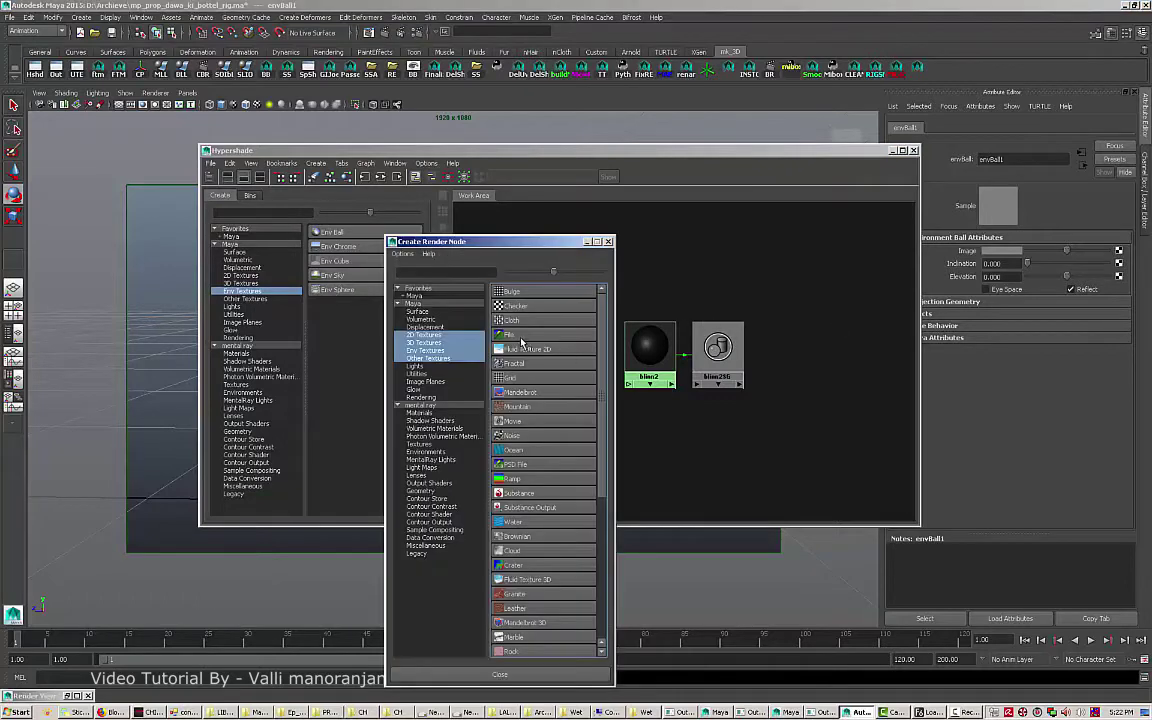
click(512, 334)
drag(559, 372, 583, 363)
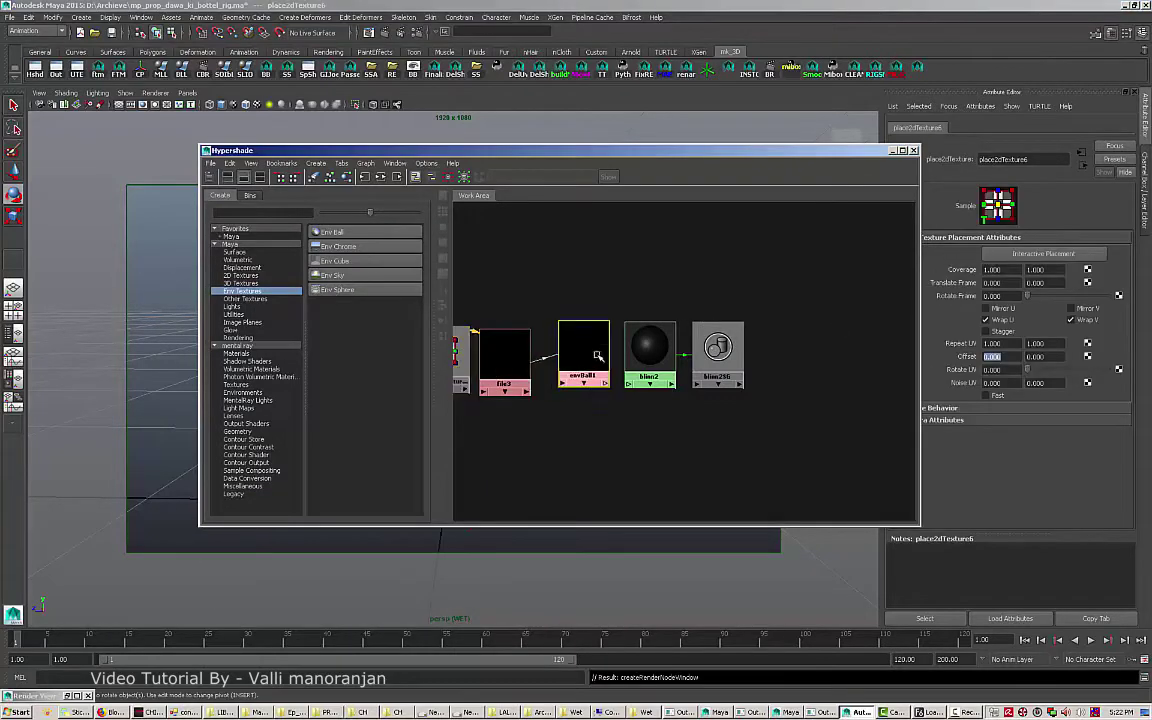
Load kitchen.hdr from the D:\HDR Maps folder into the File texture feeding the Env Ball.
click(522, 366)
click(1115, 298)
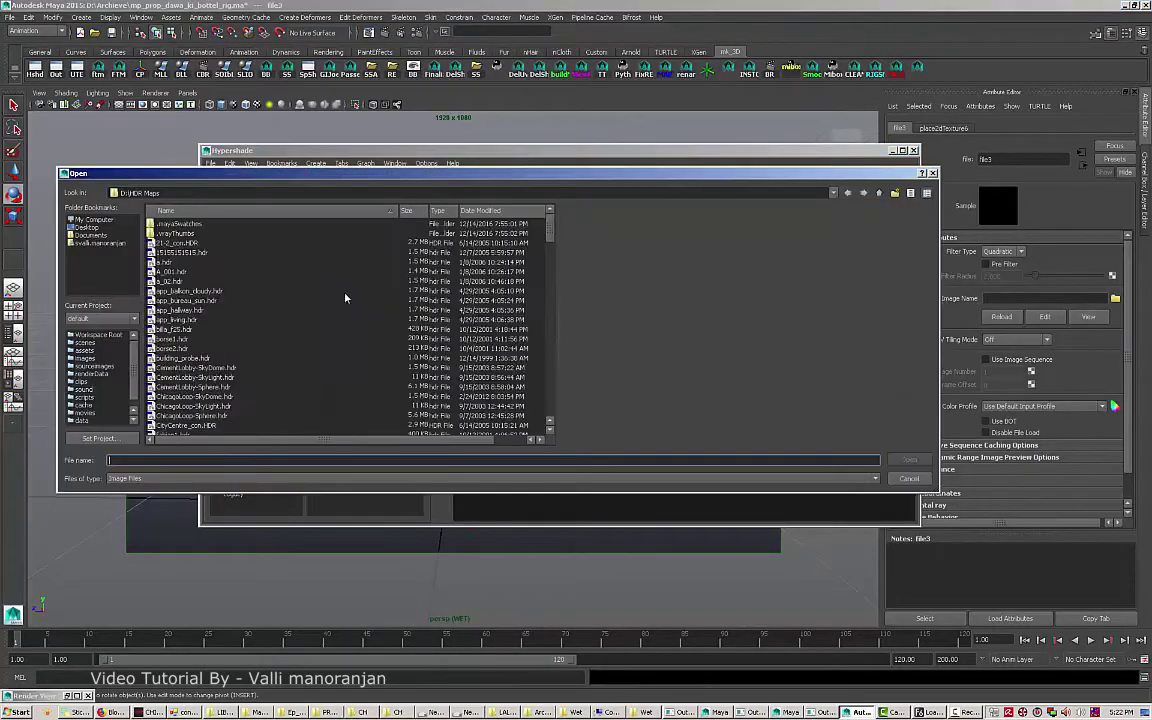
click(185, 319)
scroll(195, 330, down, 5)
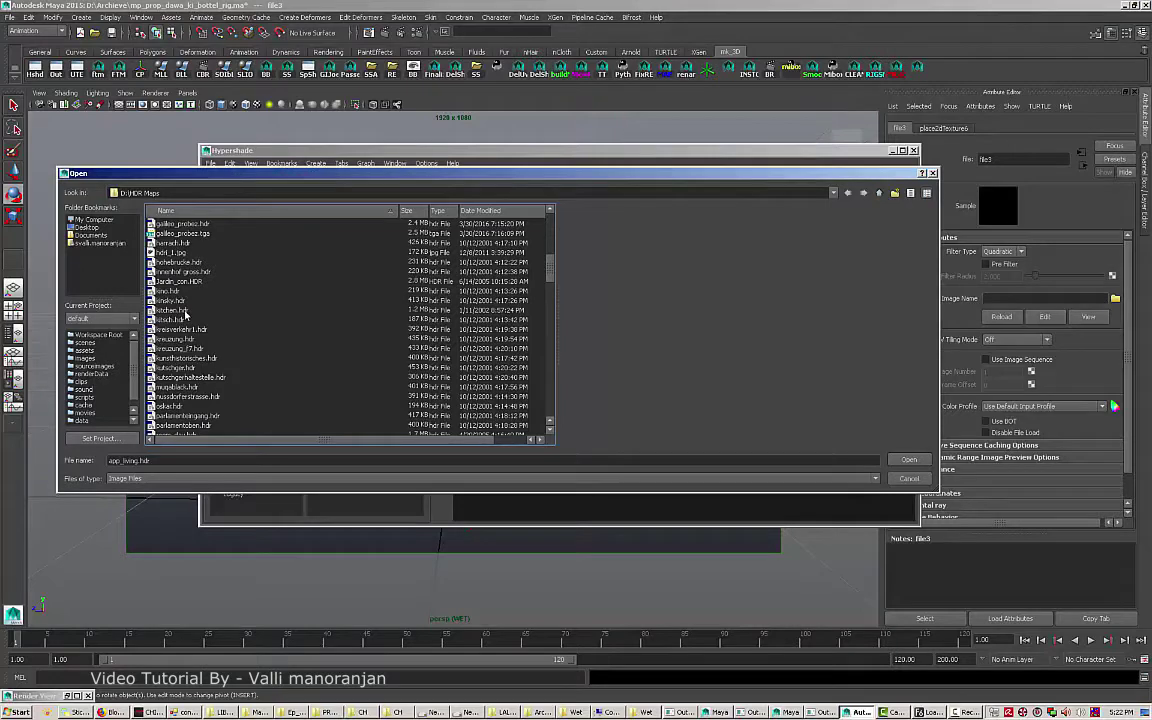
click(185, 312)
click(908, 459)
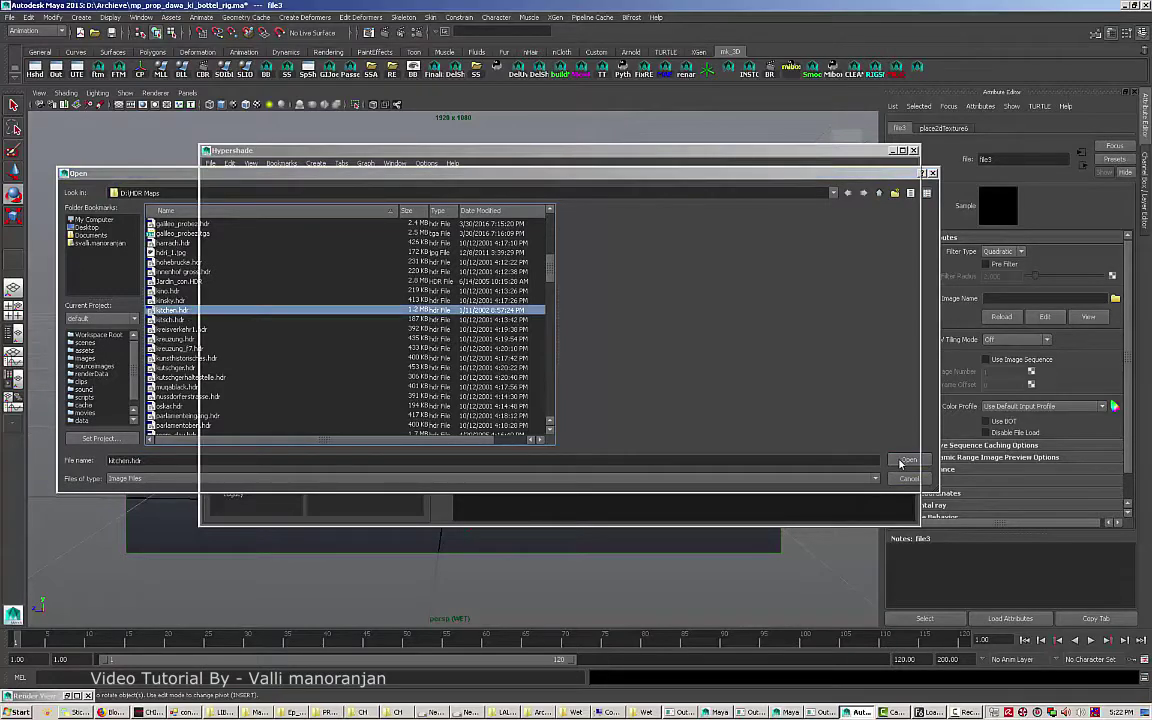
Select the Blinn material and check the raytracing options in the WET layer's render quality settings.
click(648, 345)
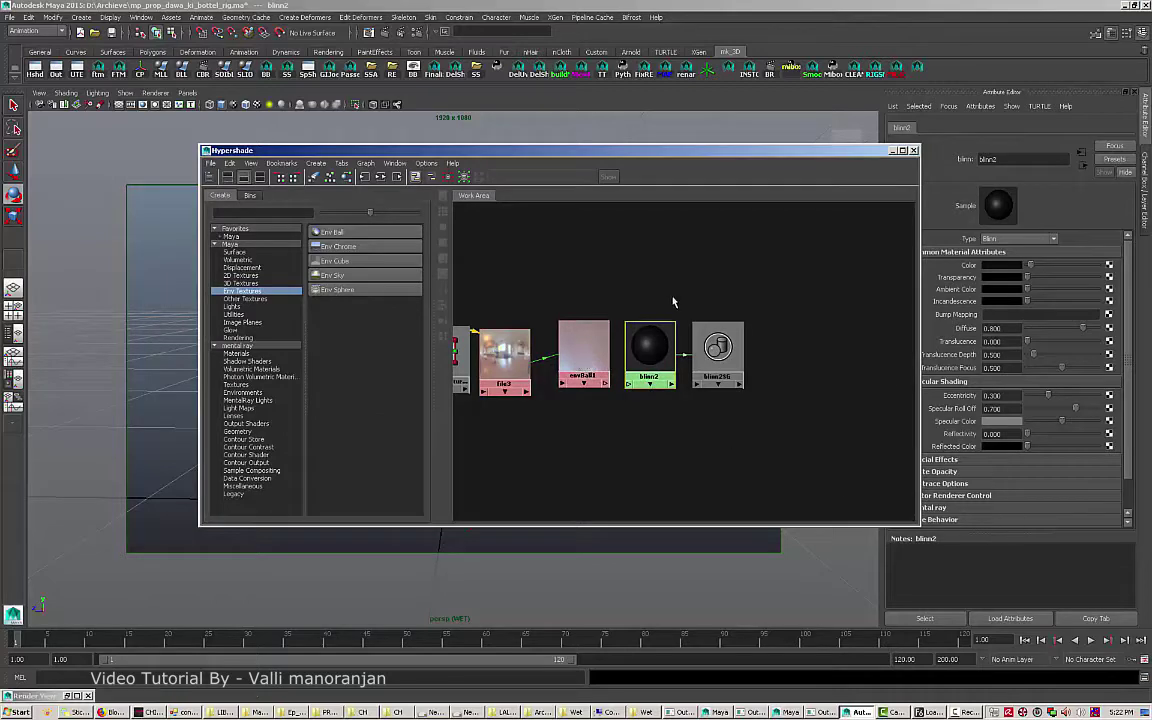
click(372, 32)
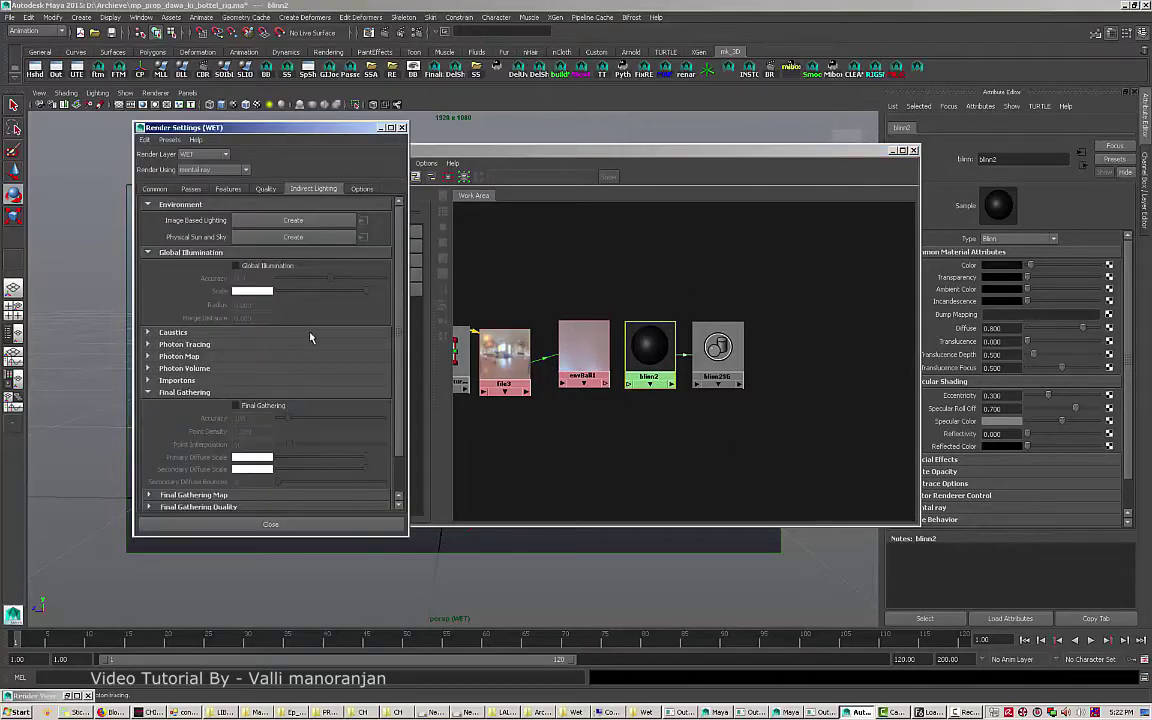
click(265, 189)
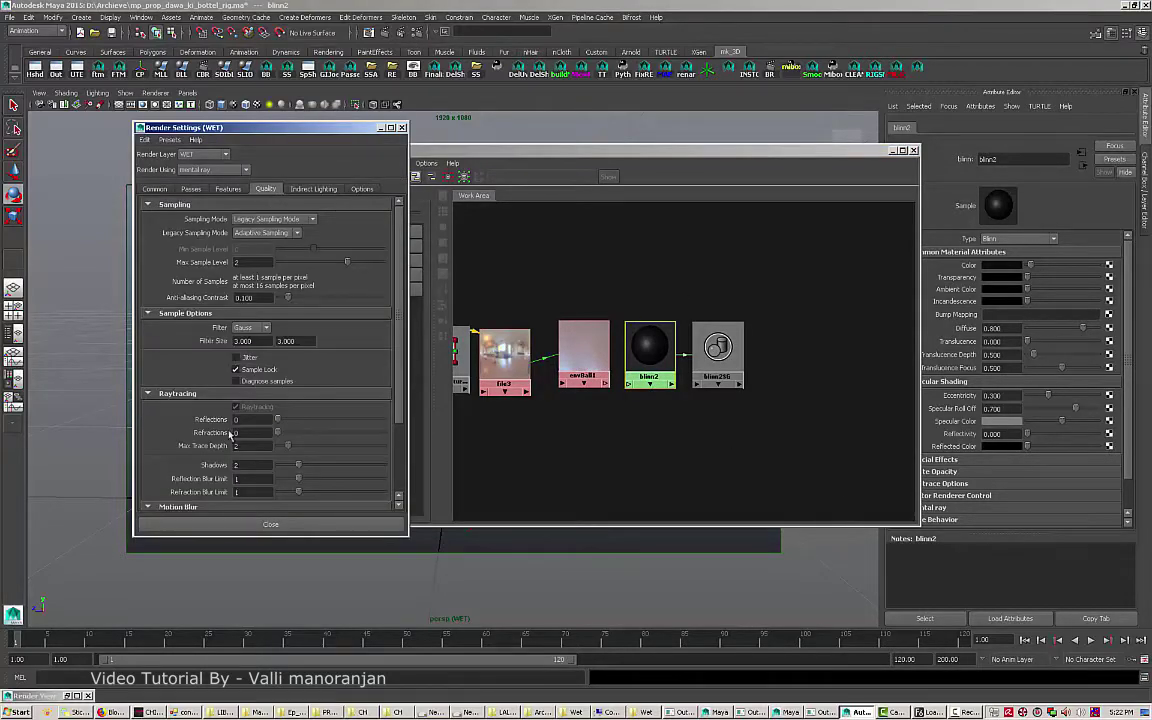
click(316, 525)
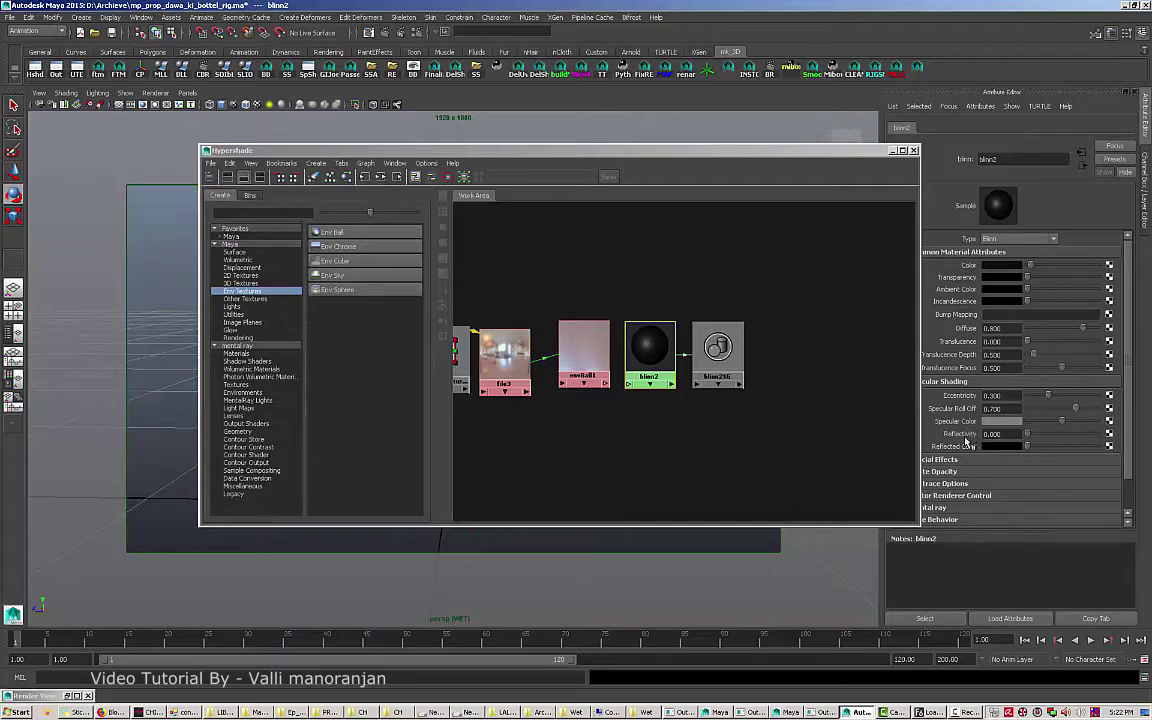
Connect the Env Ball's output to the Blinn's Incandescence and check the File texture and Blinn attributes.
middle_drag(590, 354, 962, 301)
click(654, 346)
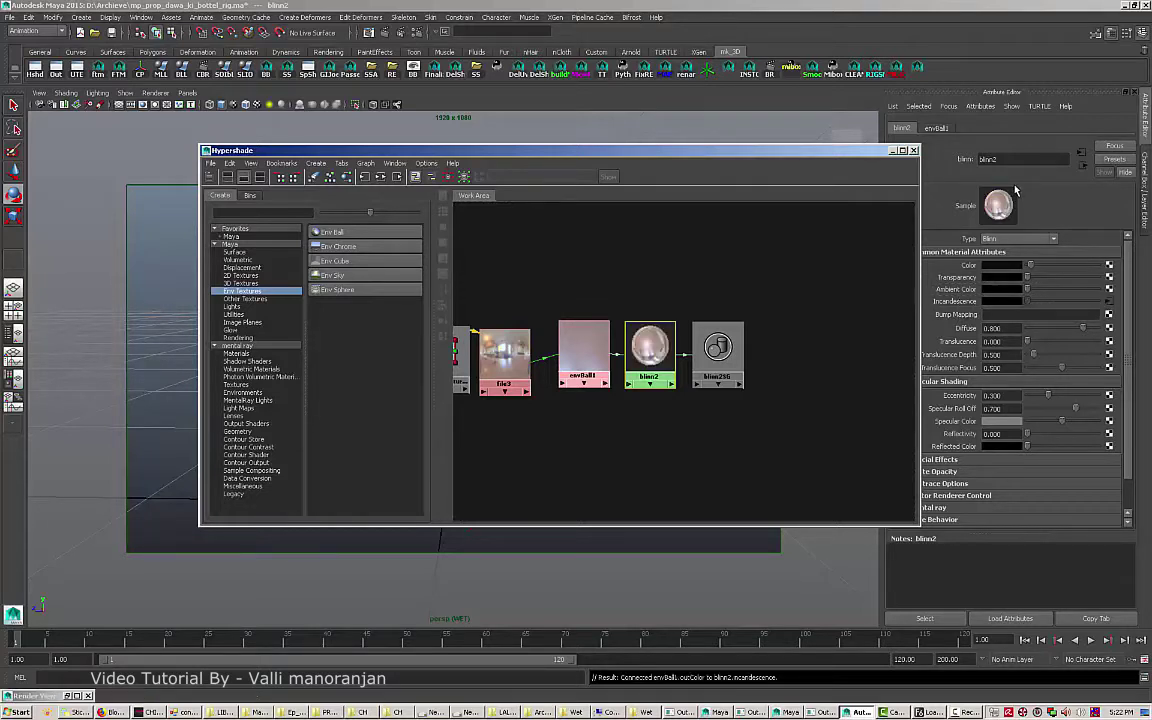
click(517, 378)
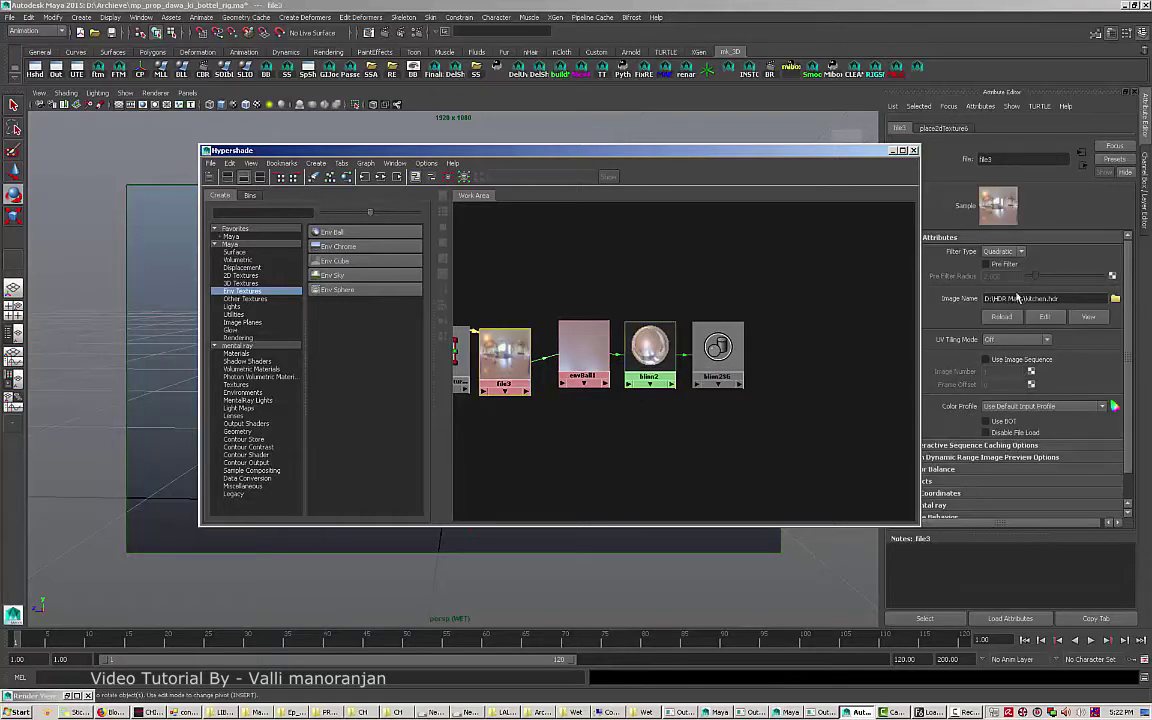
click(644, 350)
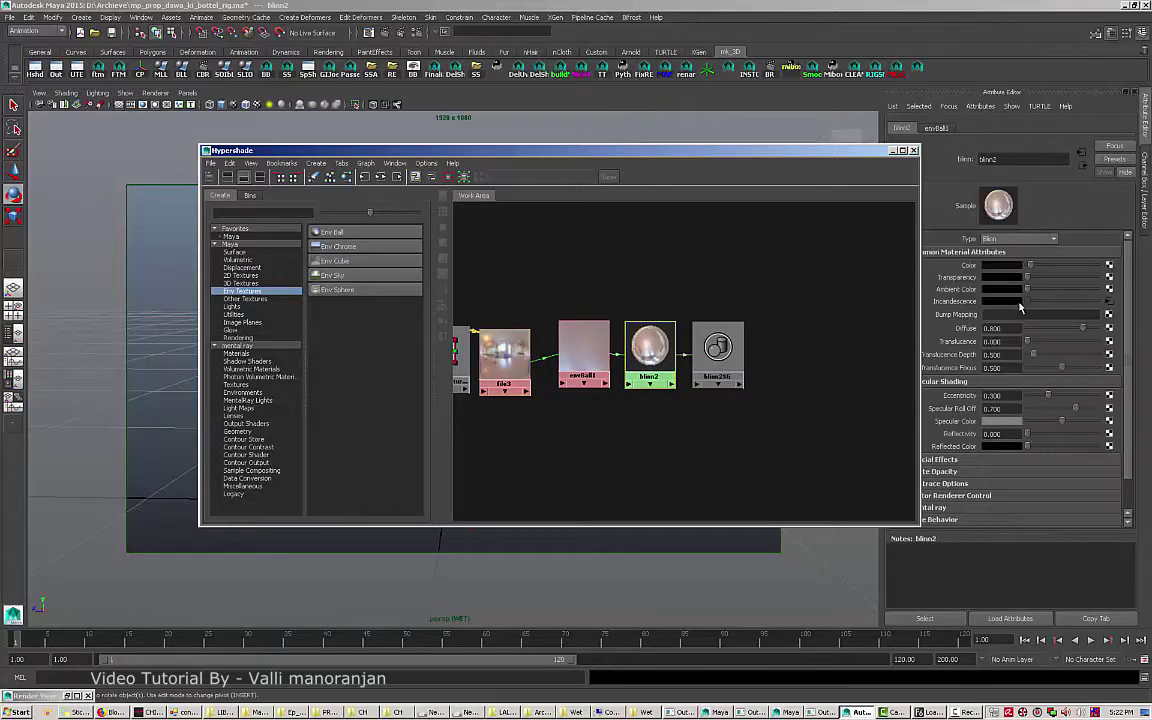
Spread the Env Ball, Blinn and shading group nodes apart horizontally to make room in the shading network.
drag(729, 354, 852, 350)
drag(655, 348, 695, 344)
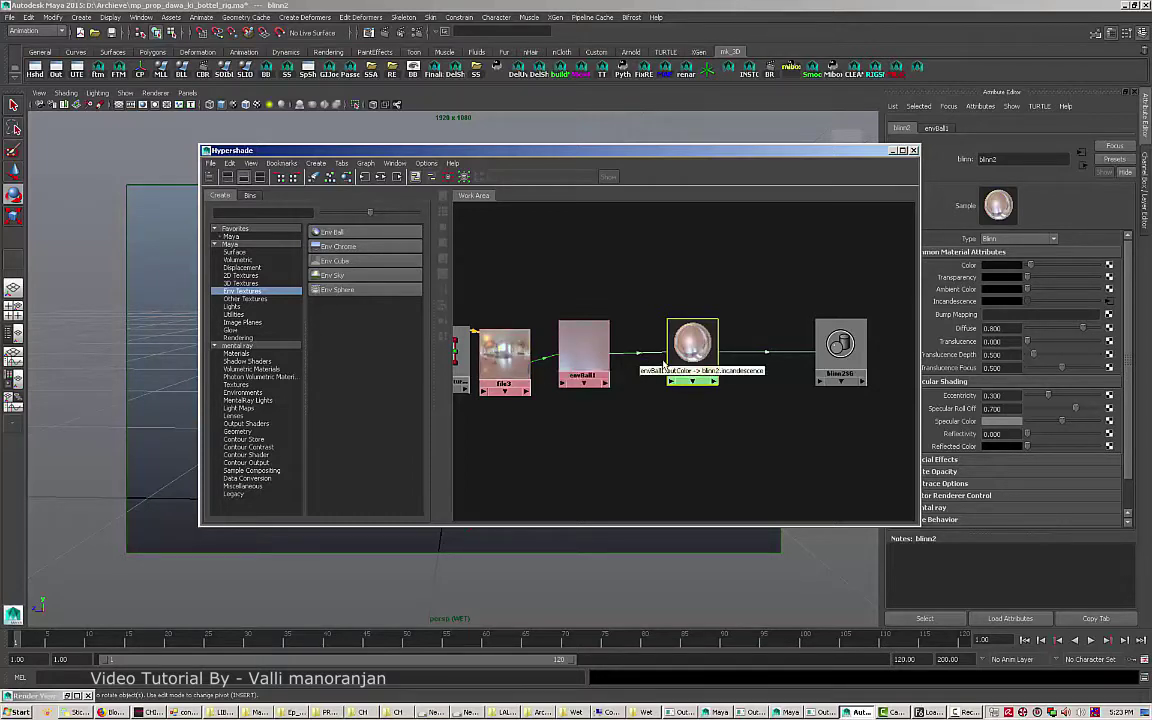
drag(862, 349, 888, 343)
drag(673, 355, 709, 355)
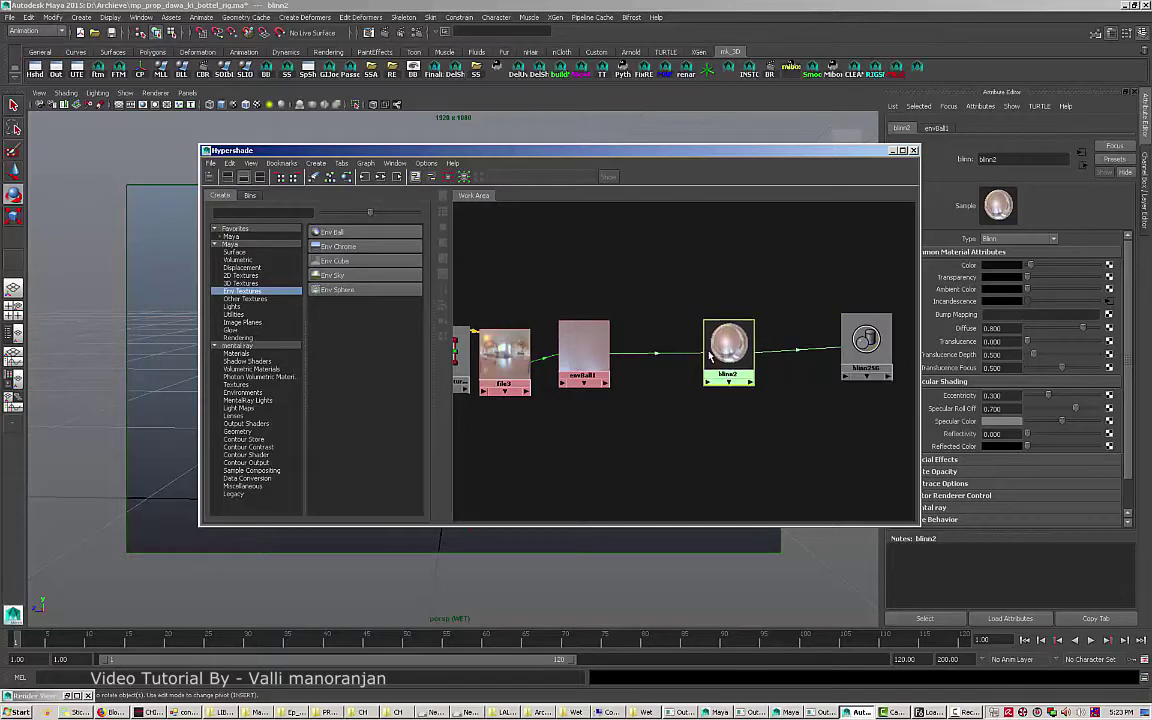
click(584, 348)
drag(582, 350, 624, 350)
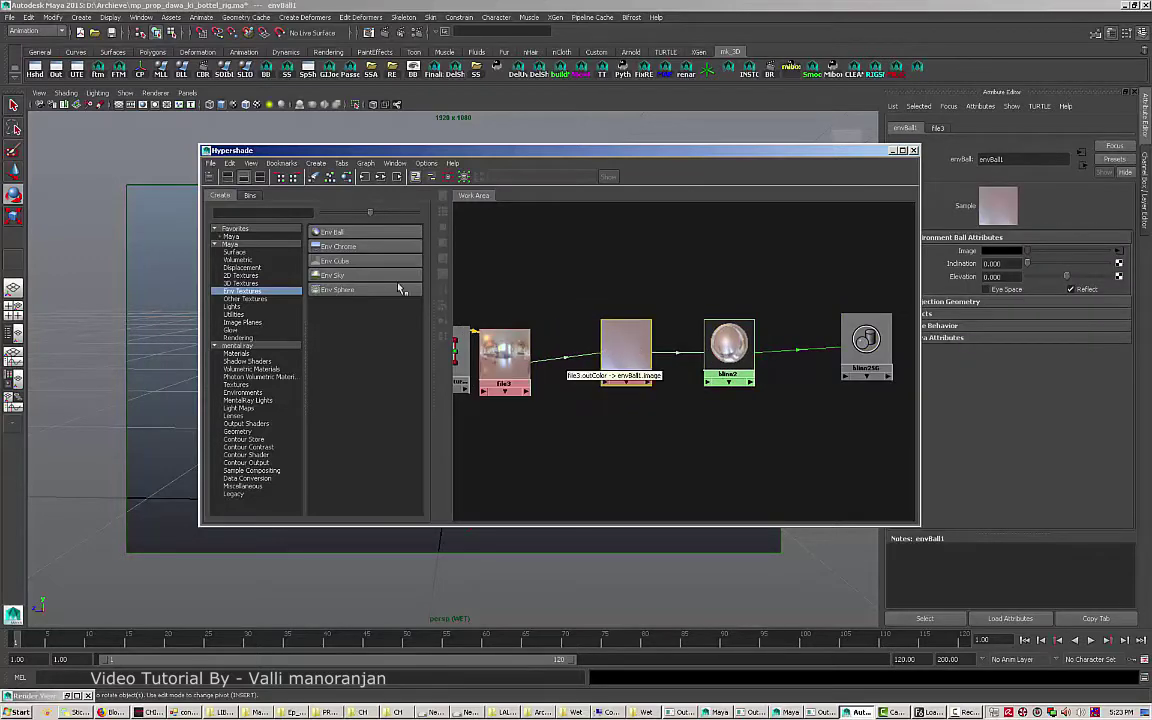
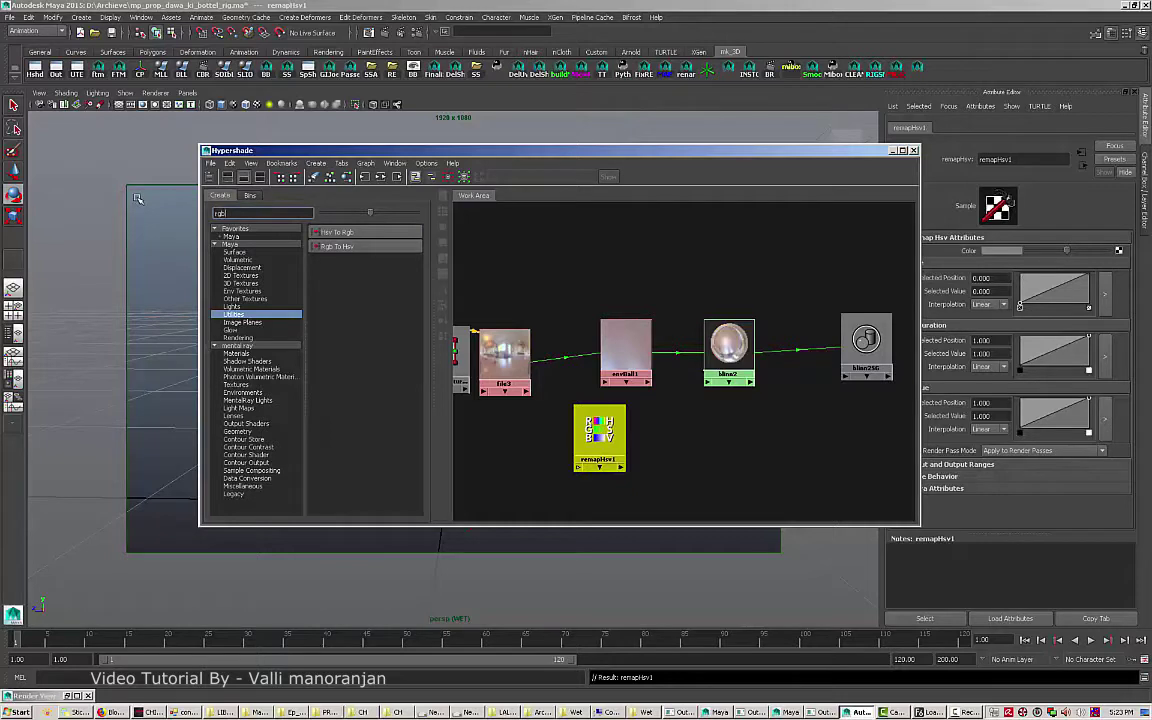
Create a Luminance utility node and line it up beside the Remap HSV node below the shading network.
key(BackSpace)
key(BackSpace)
text(lum)
click(336, 232)
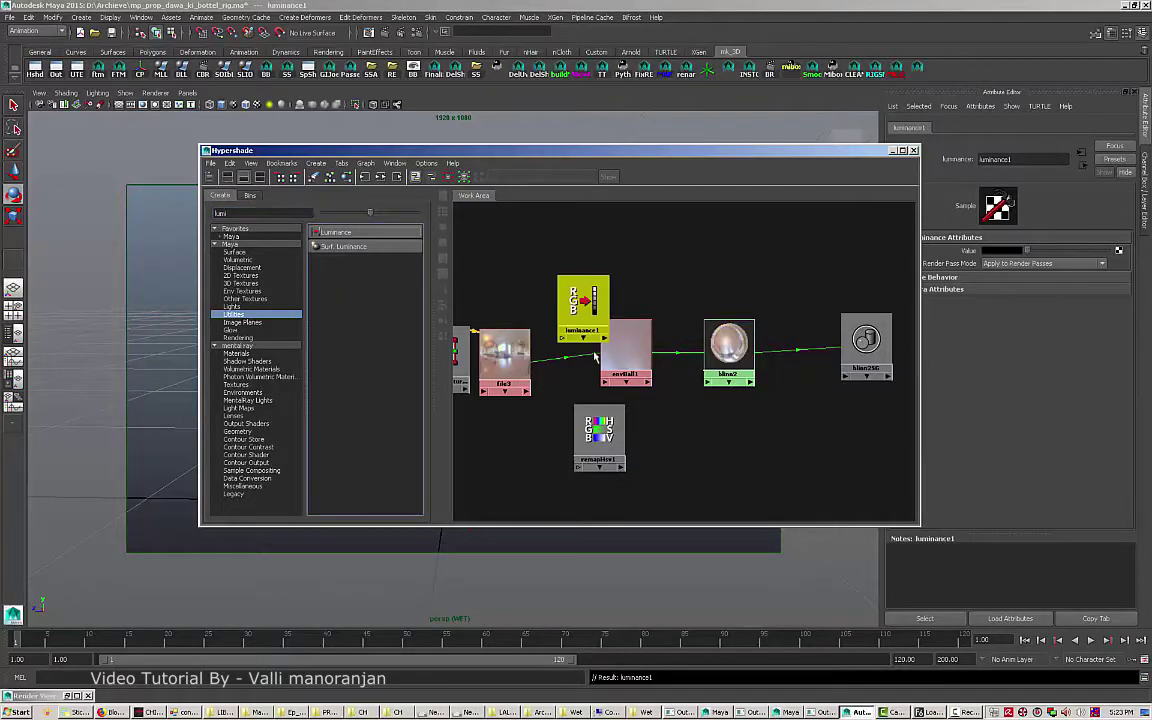
drag(586, 300, 716, 455)
drag(604, 434, 578, 453)
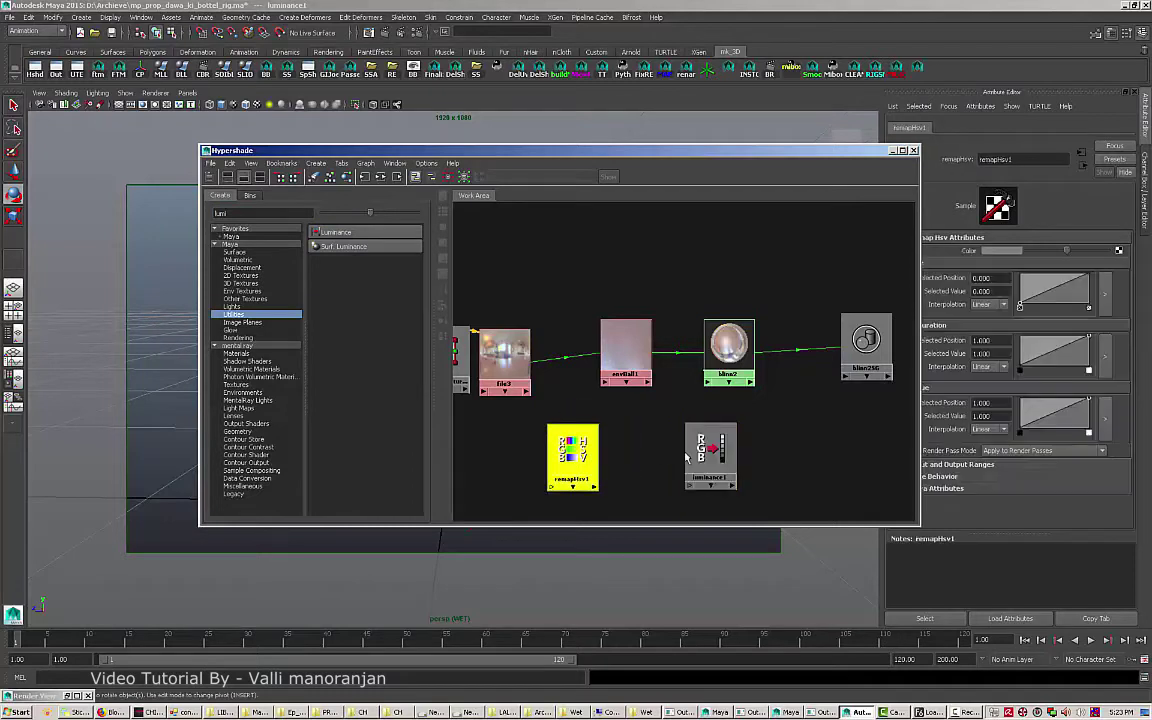
drag(704, 453, 631, 455)
click(637, 452)
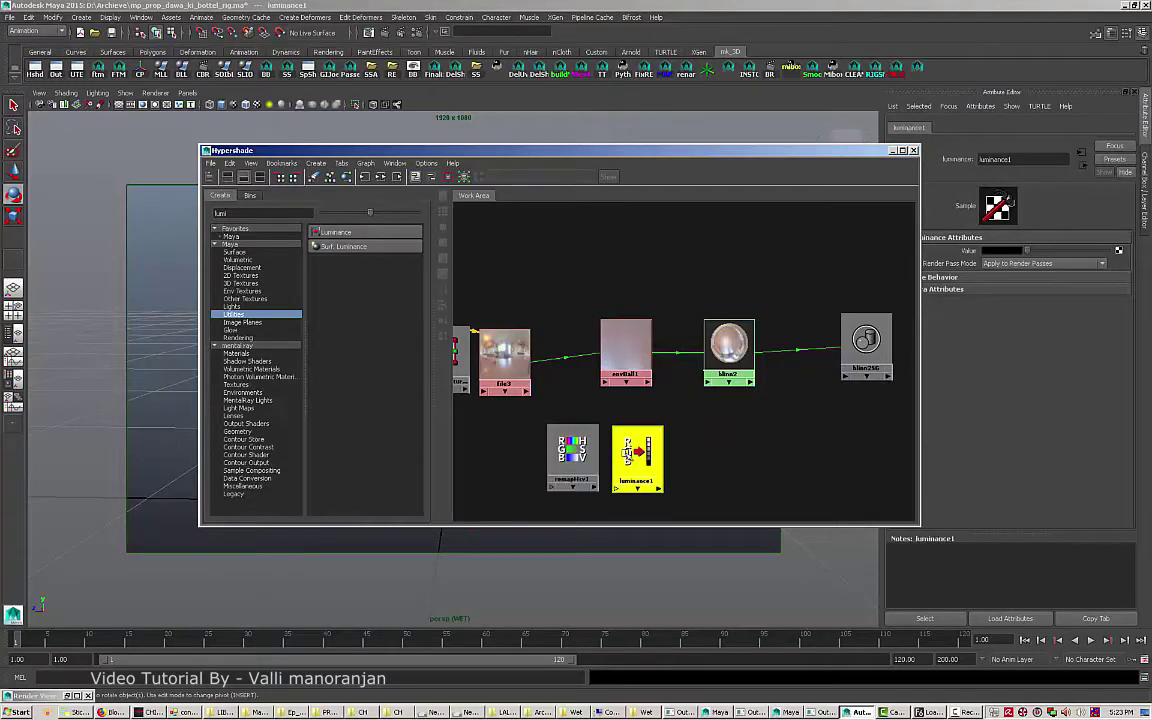
Uncover the Remap HSV attributes, try a midpoint with value 0.3 on its Value curve and remove that point.
click(572, 452)
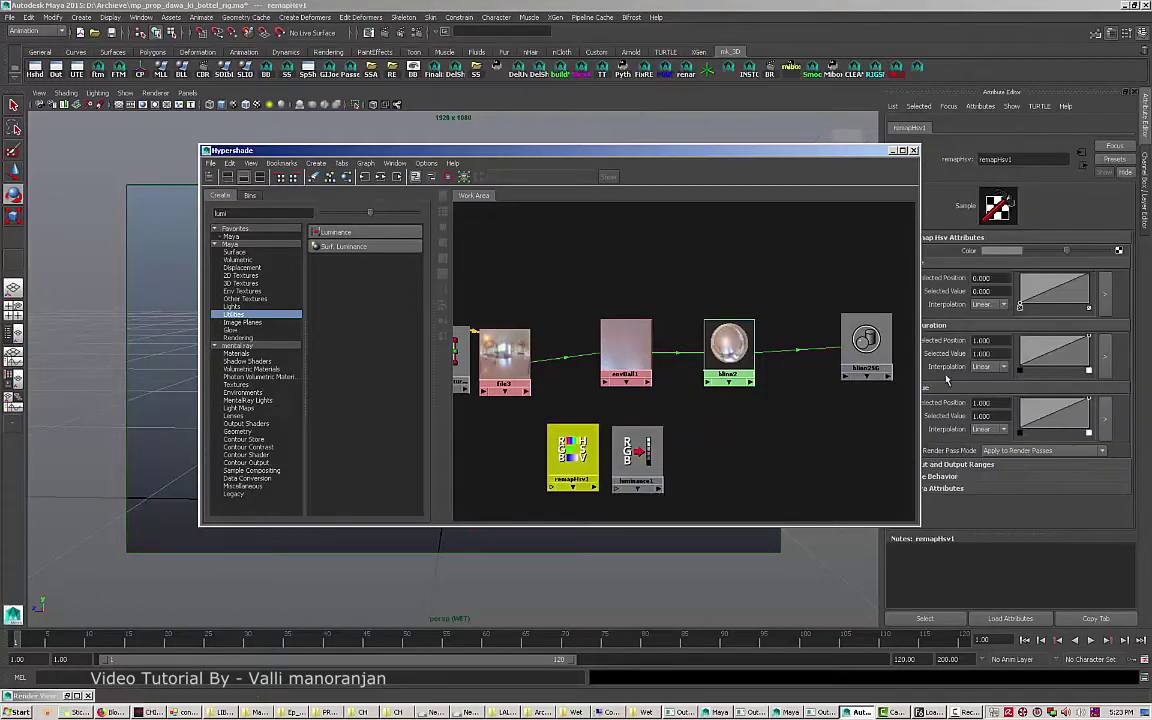
drag(825, 161, 669, 158)
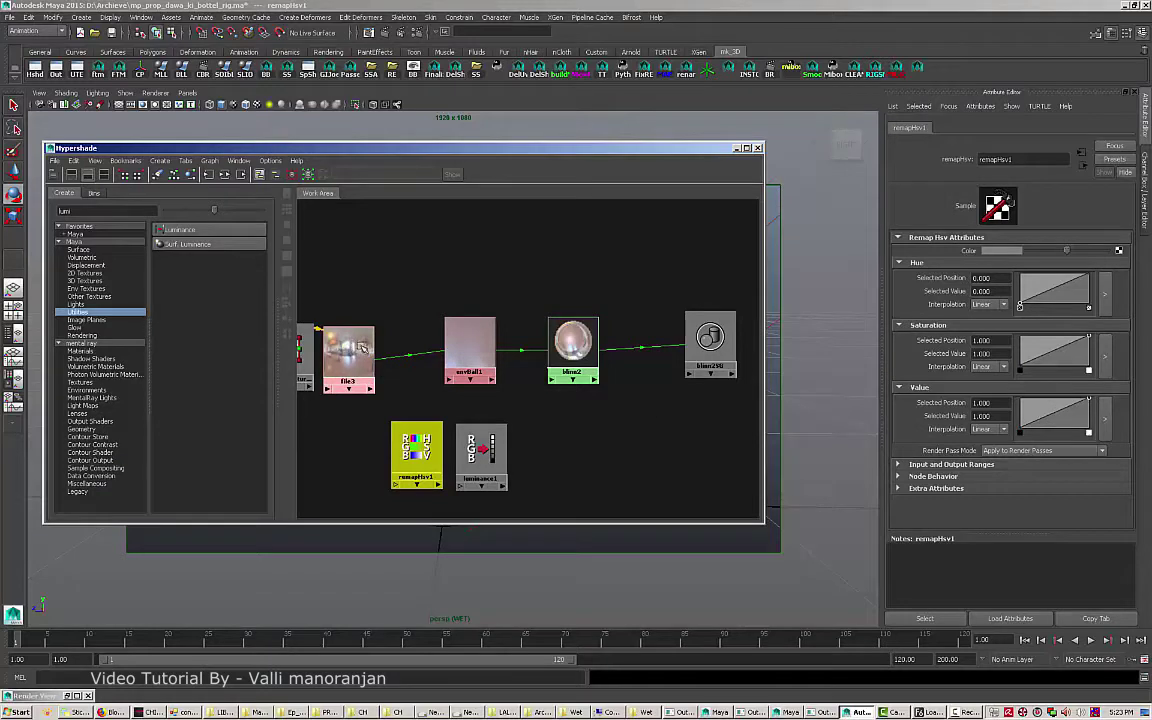
drag(1068, 413, 1069, 449)
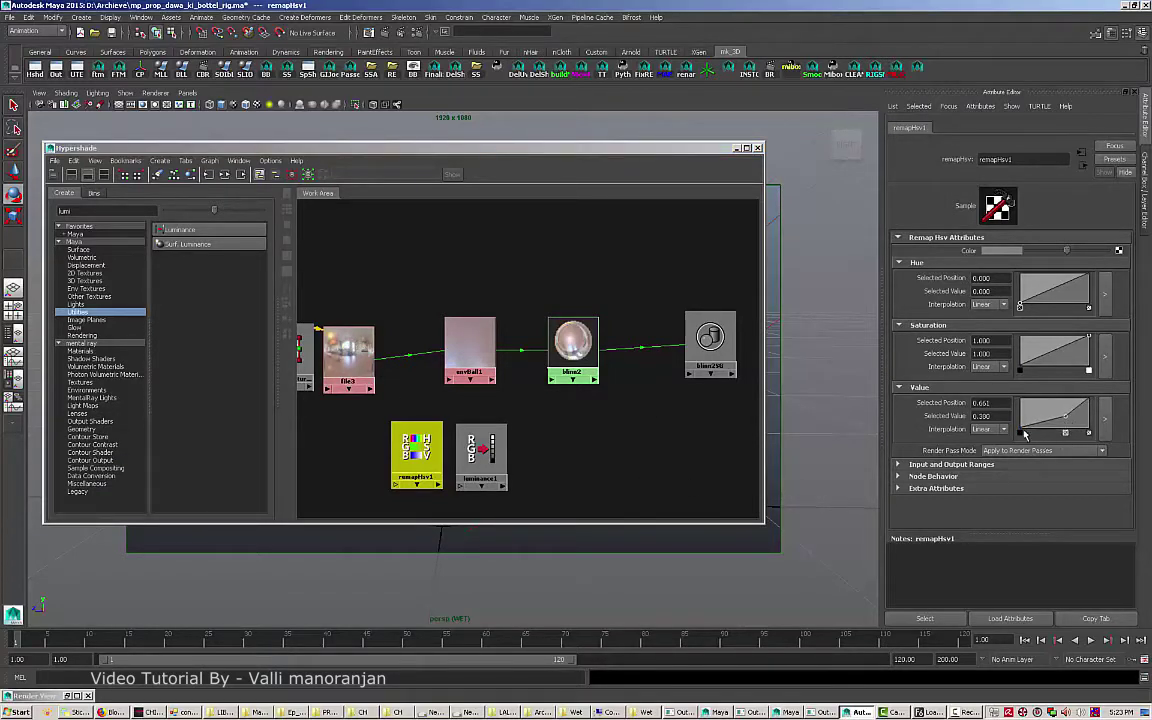
click(1066, 433)
Connect the Env Ball's output color to the Luminance node's Value attribute.
click(482, 452)
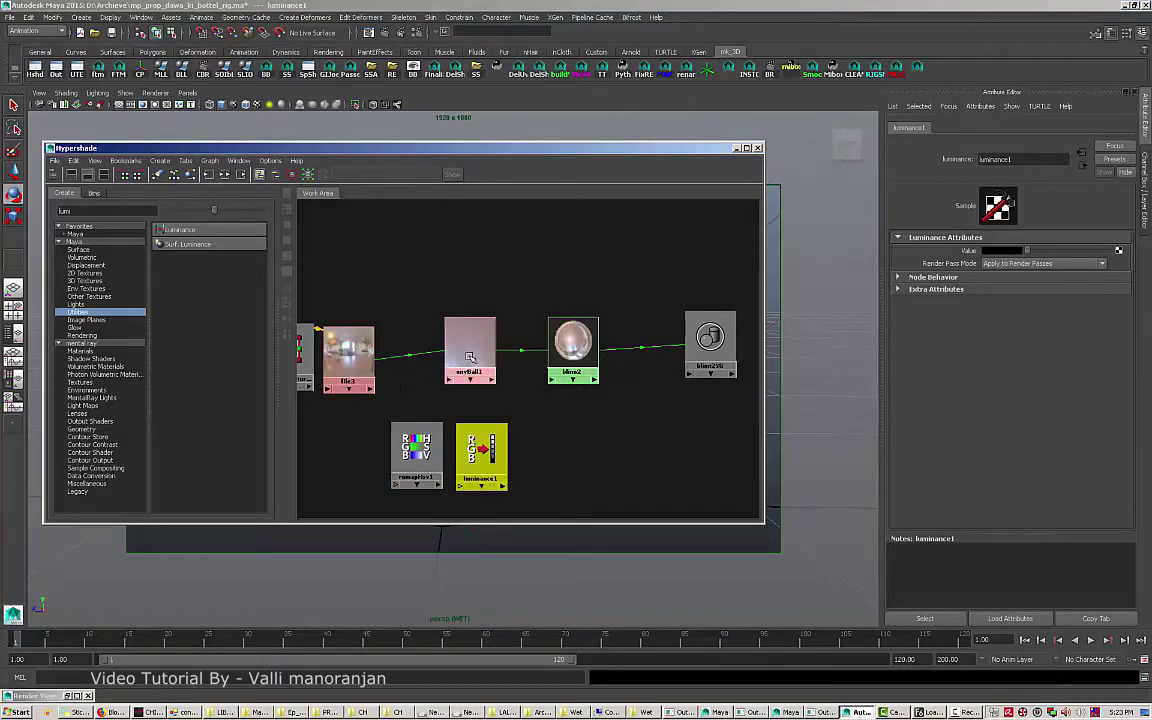
middle_drag(470, 355, 484, 444)
click(510, 461)
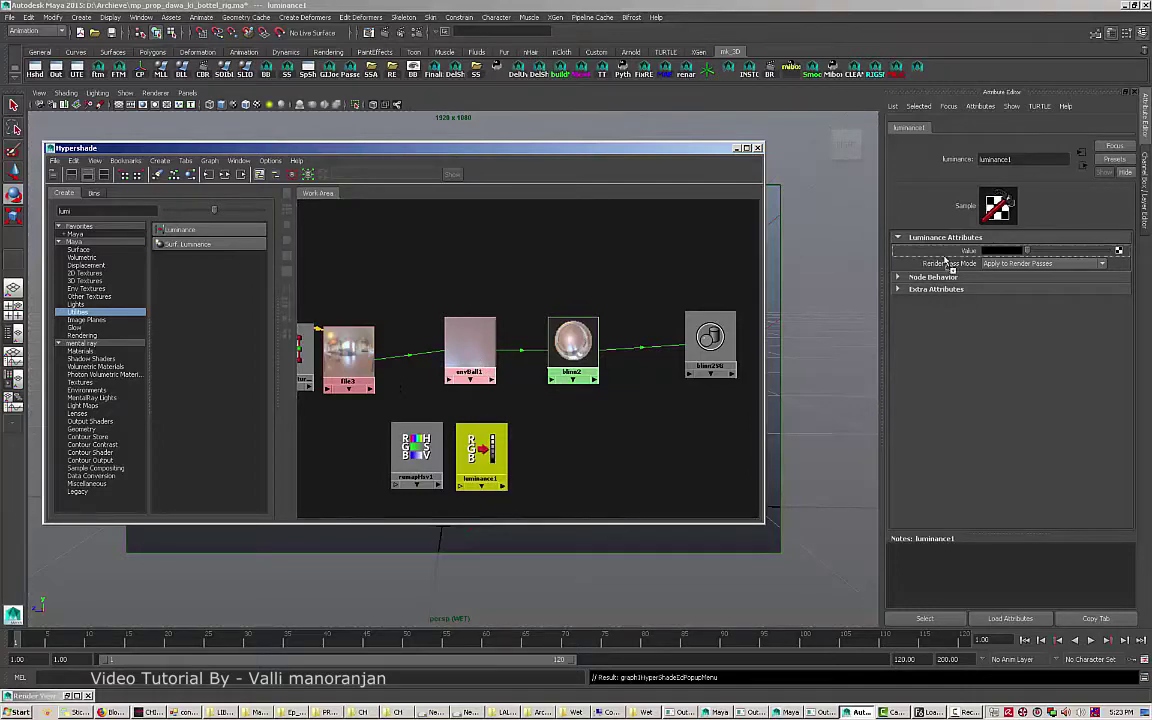
Delete the direct connection between the Env Ball and the Blinn material.
click(572, 350)
click(536, 360)
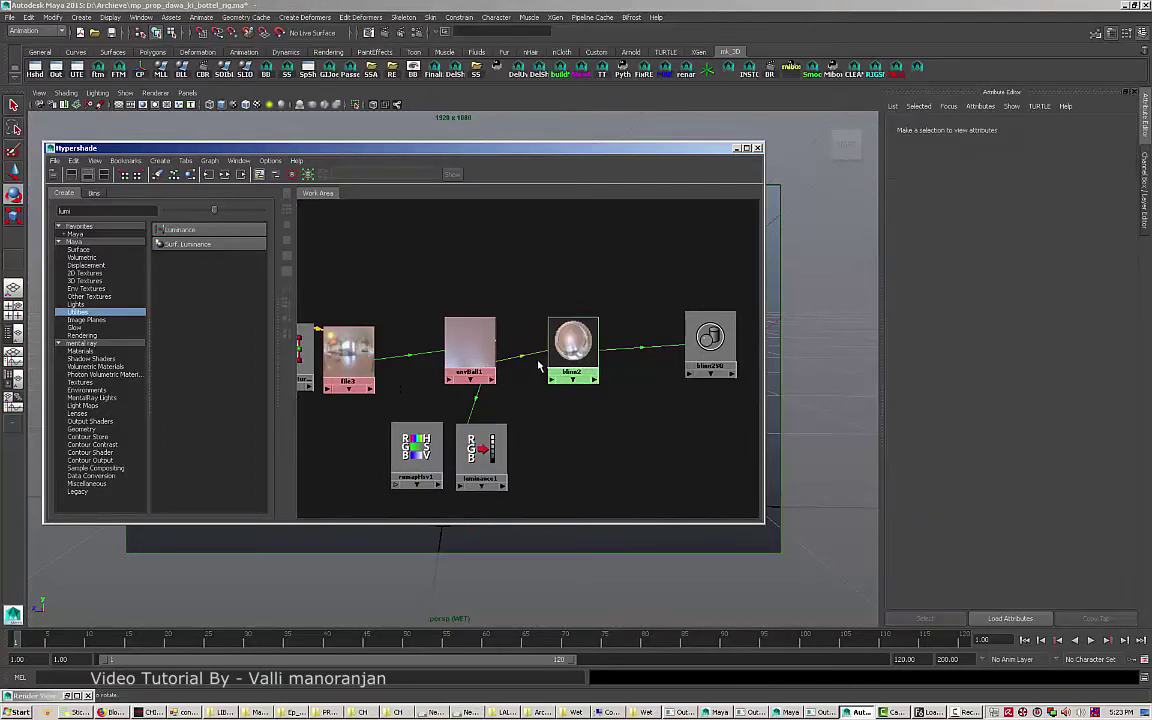
key(Delete)
Connect the Luminance node's outValue to the Blinn's incandescenceR, incandescenceG and incandescenceB inputs in the Connection Editor.
click(556, 366)
middle_drag(484, 446, 580, 352)
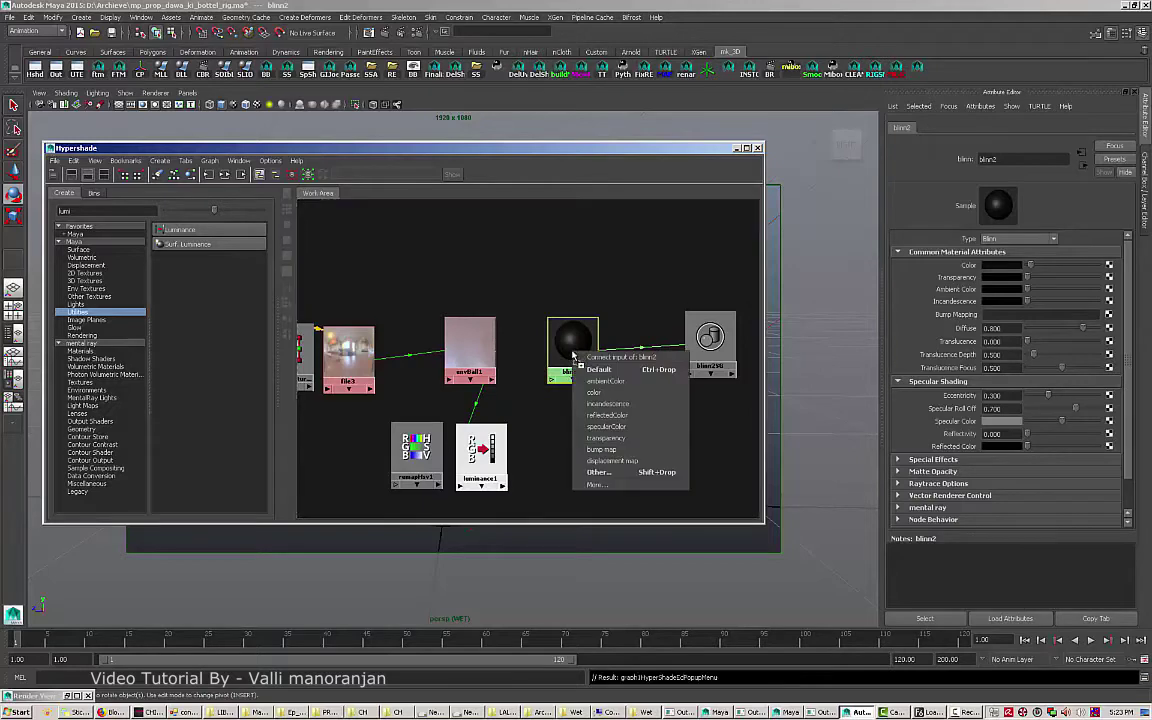
click(609, 413)
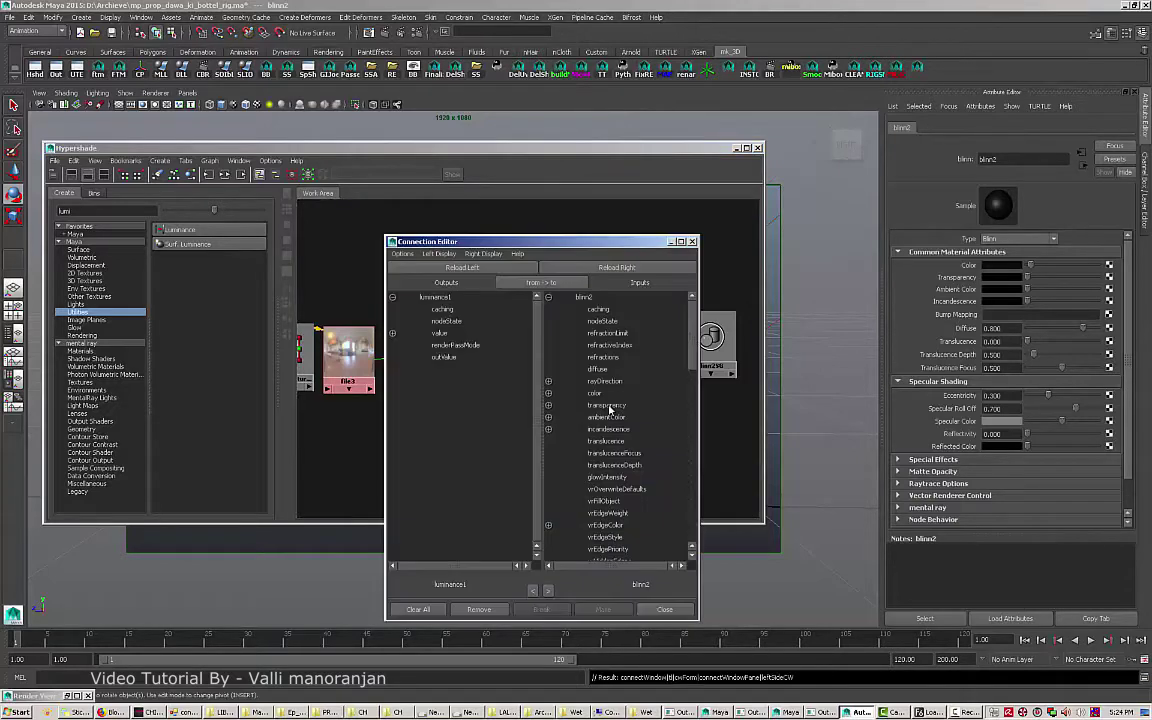
drag(549, 242, 734, 238)
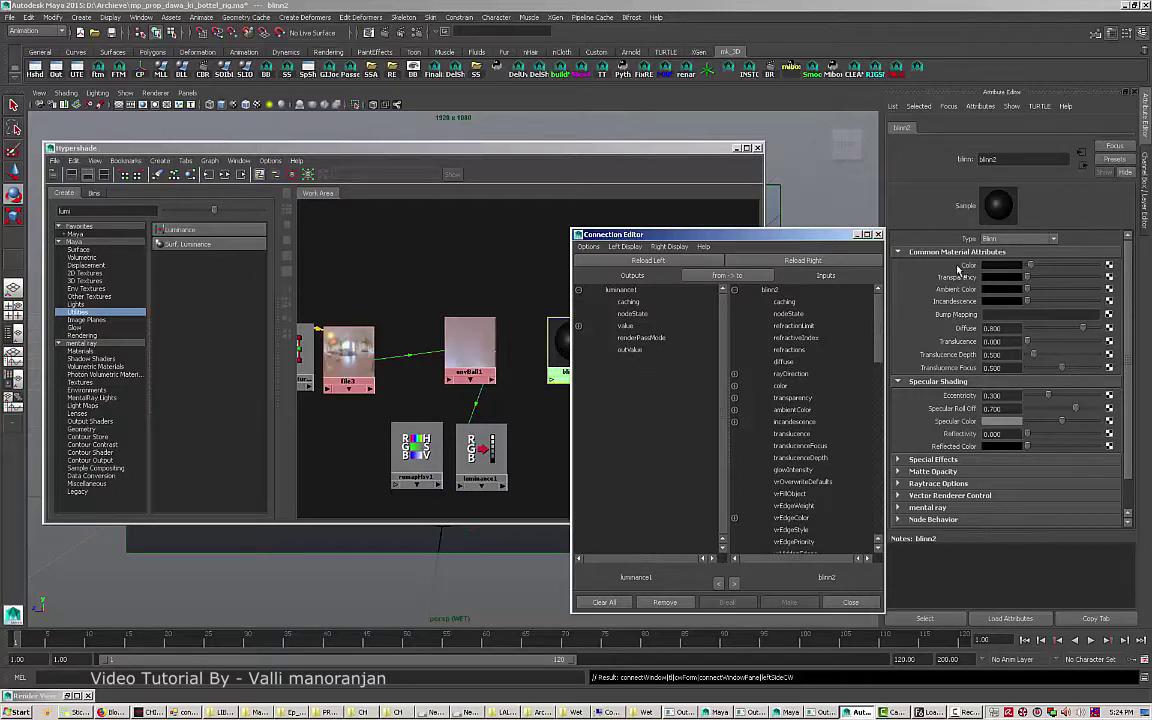
click(631, 350)
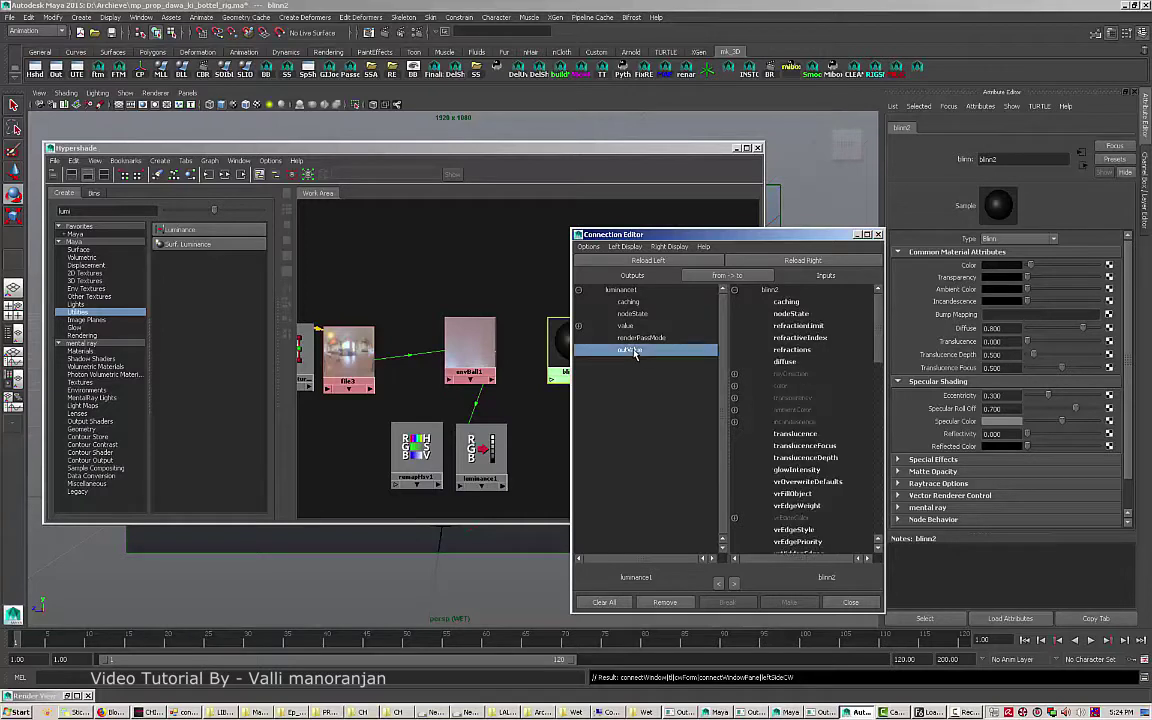
click(735, 422)
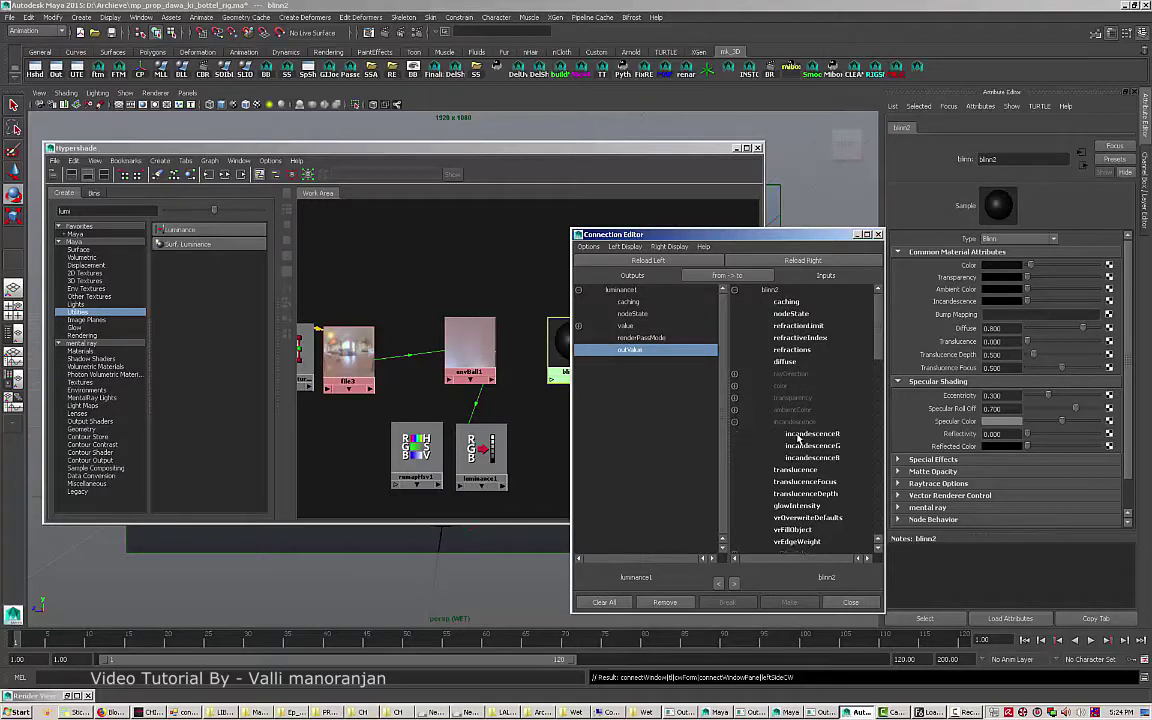
click(810, 434)
click(810, 446)
click(808, 458)
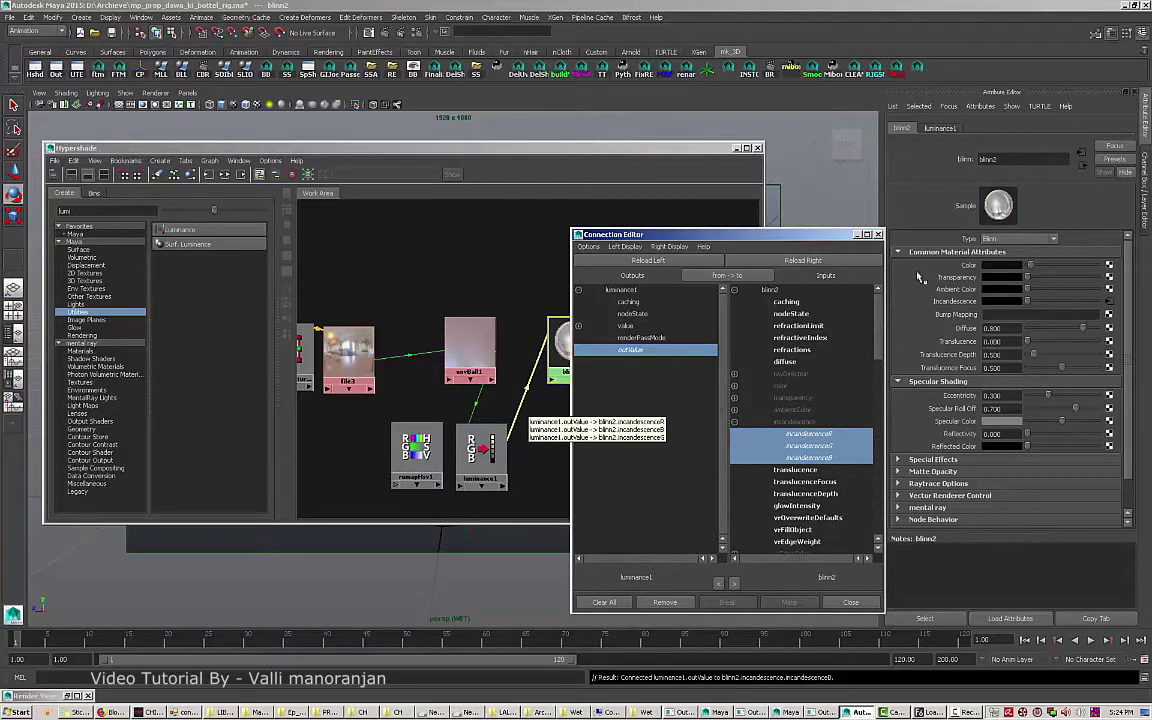
Check the attributes of the kitchen.hdr File texture, including its Color Balance section.
click(360, 386)
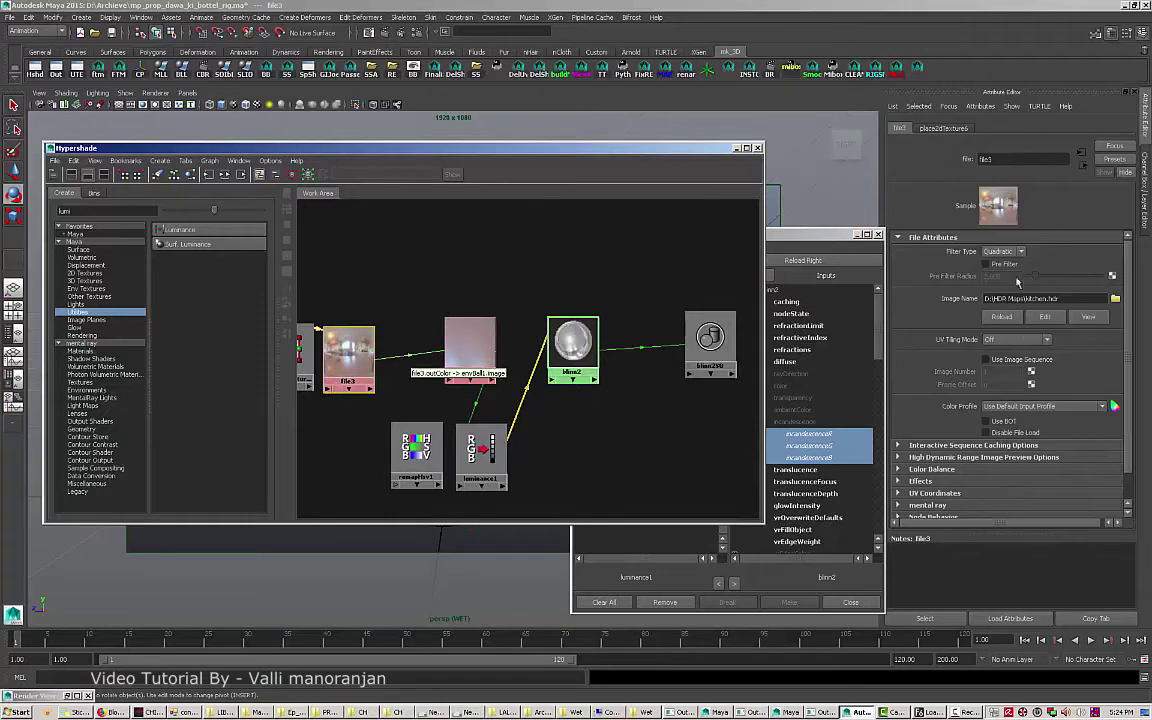
click(941, 468)
click(955, 472)
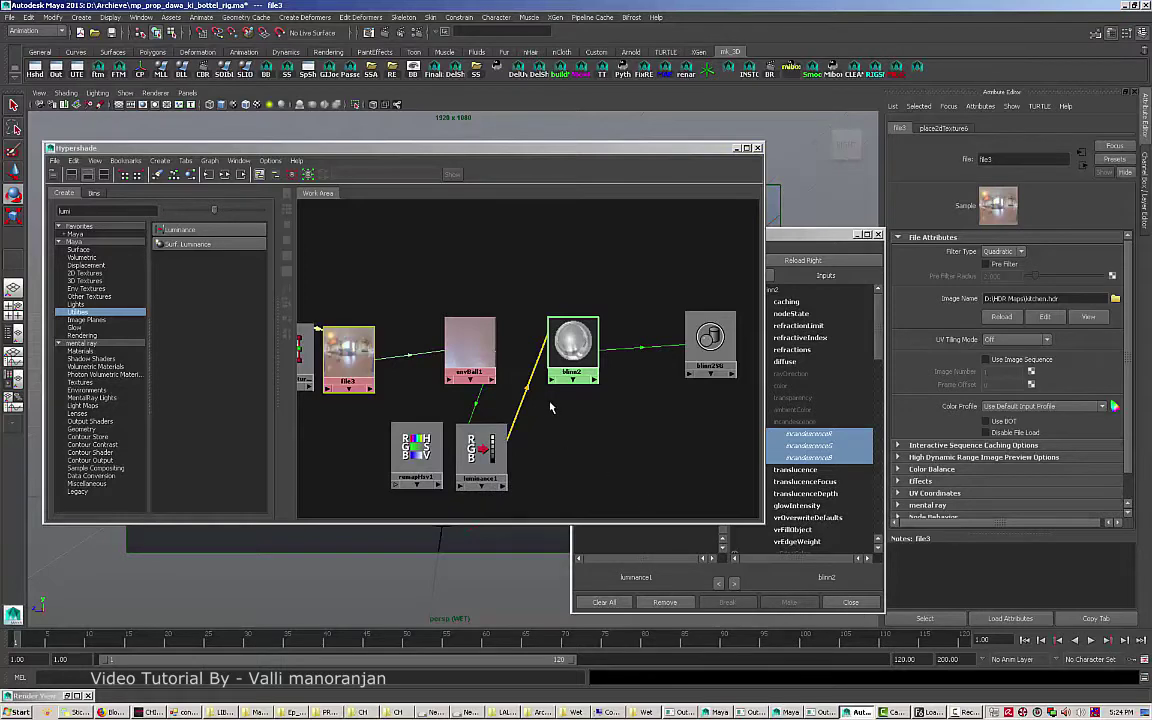
Delete the Luminance node and connect the Env Ball's output to the Color attribute of the Remap HSV node.
click(487, 449)
key(Delete)
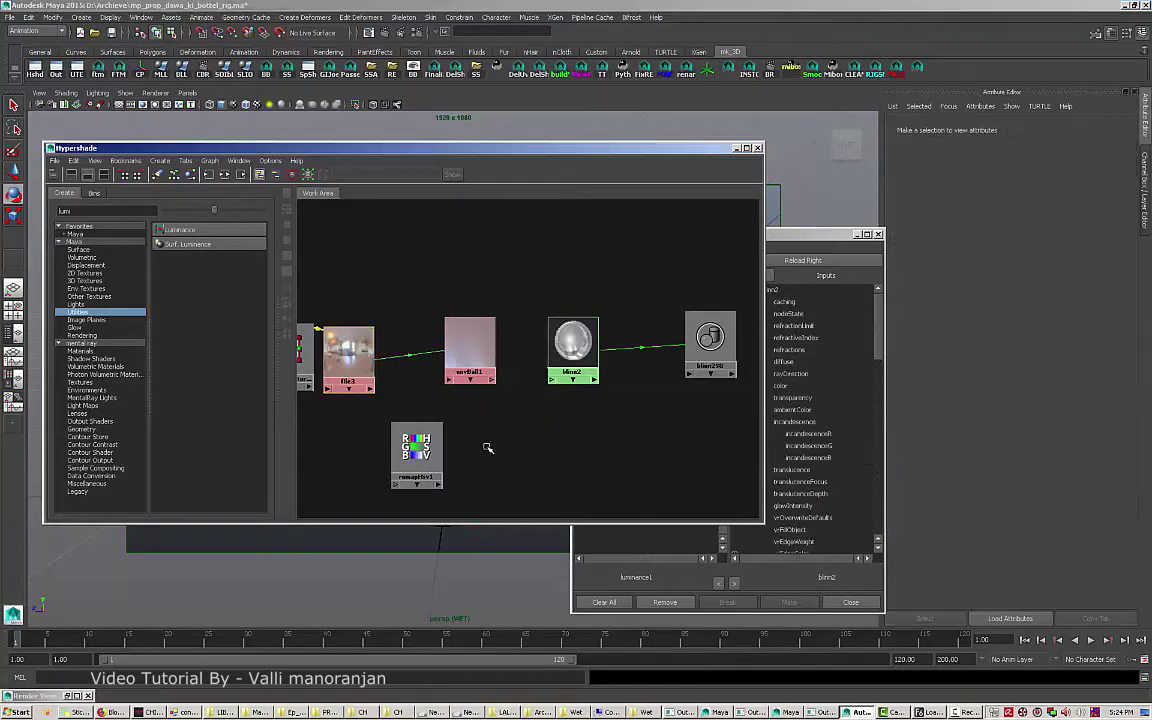
drag(425, 450, 510, 452)
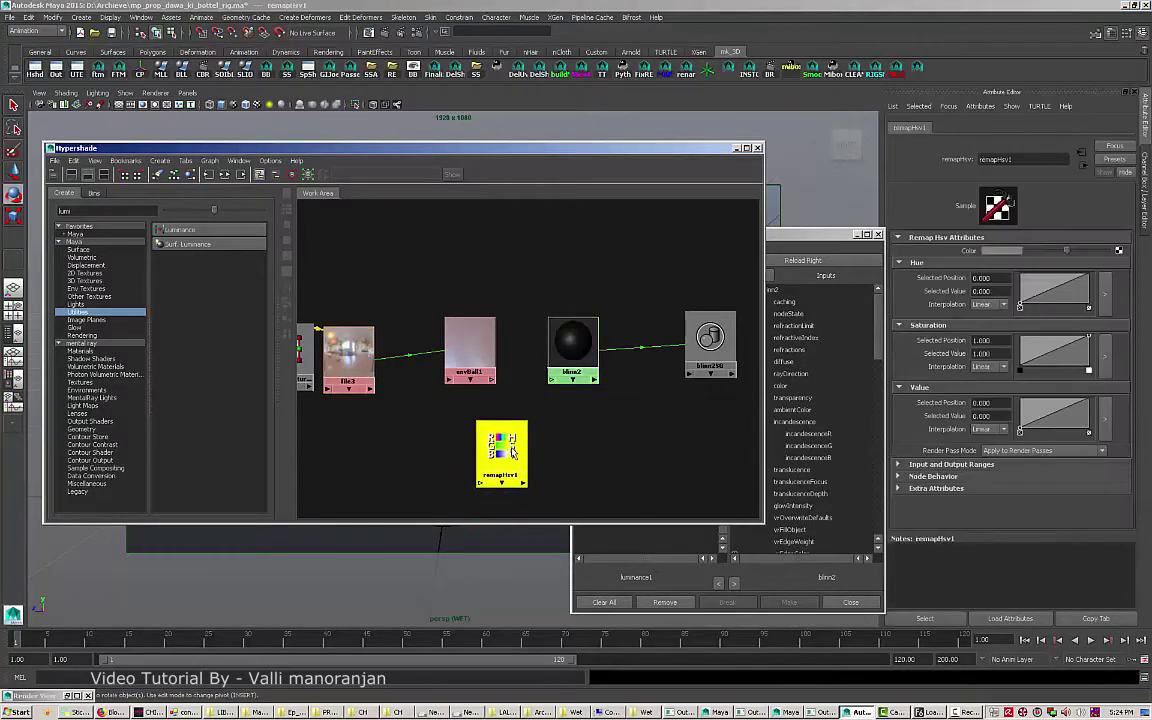
middle_drag(925, 283, 1010, 250)
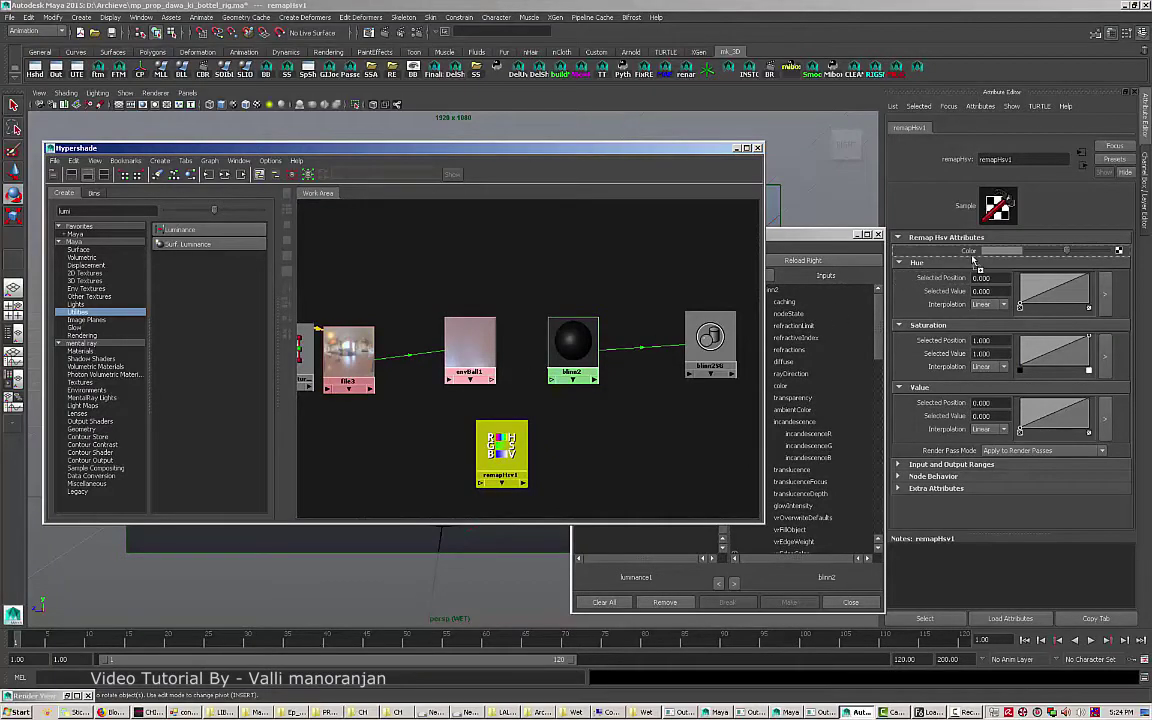
Lower the Remap HSV Saturation curve's end point to 0 and connect the node's output to the Blinn's Incandescence.
drag(1090, 337, 1104, 371)
click(855, 601)
click(572, 345)
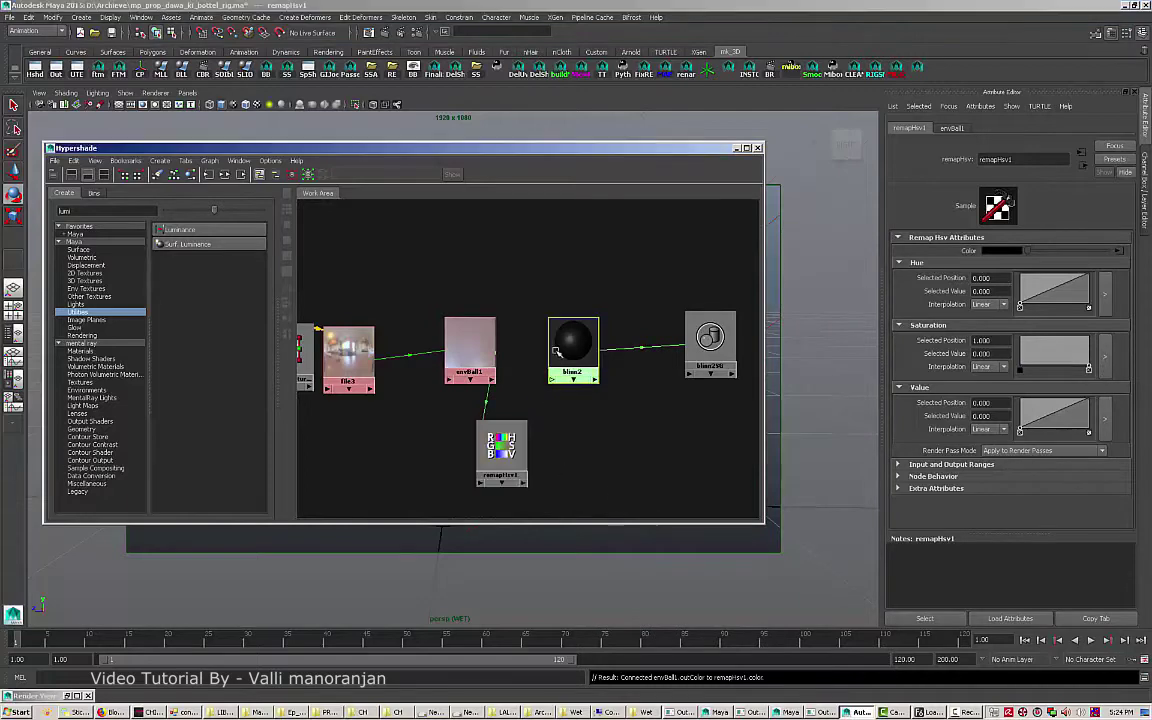
middle_drag(963, 305, 966, 306)
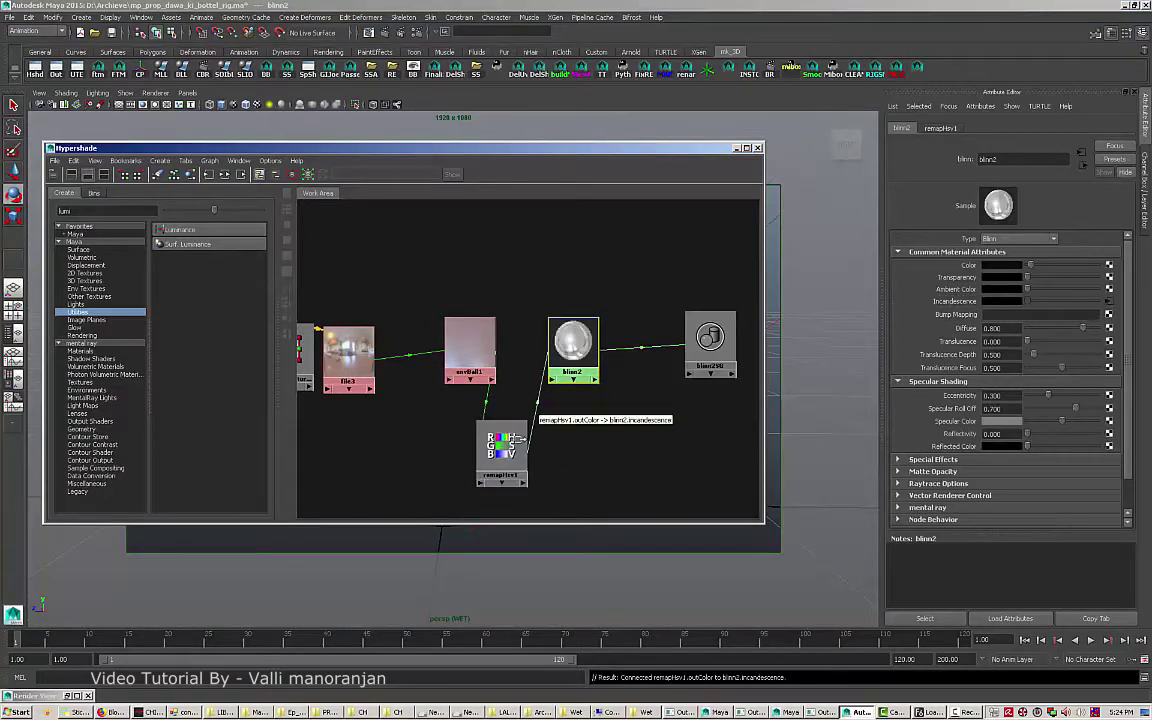
Examine the Remap HSV outColor and Blinn incandescence attributes and their components in the Connection Editor.
click(508, 456)
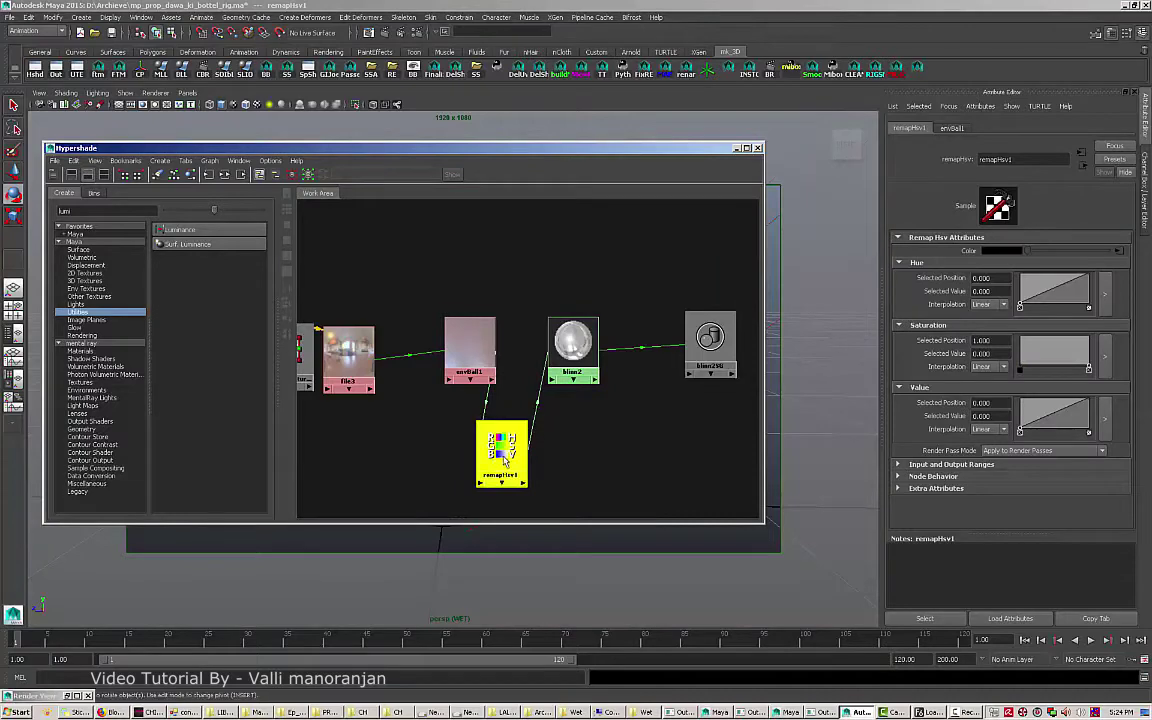
middle_drag(508, 452, 573, 341)
click(599, 472)
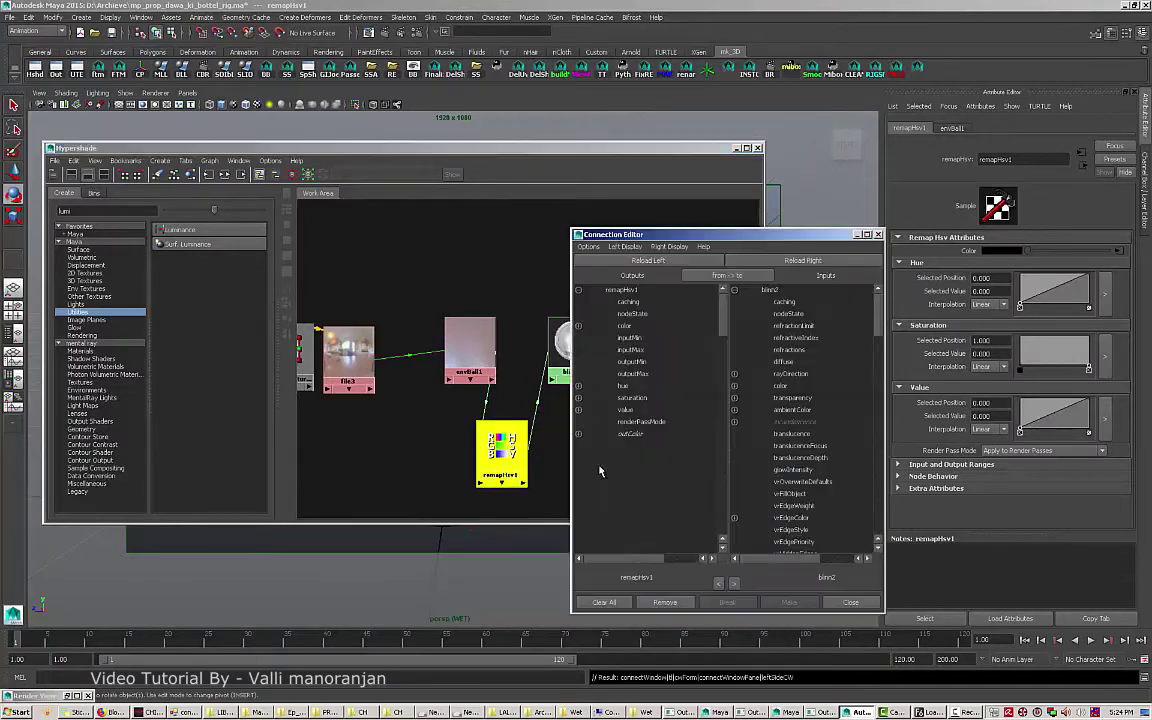
click(630, 435)
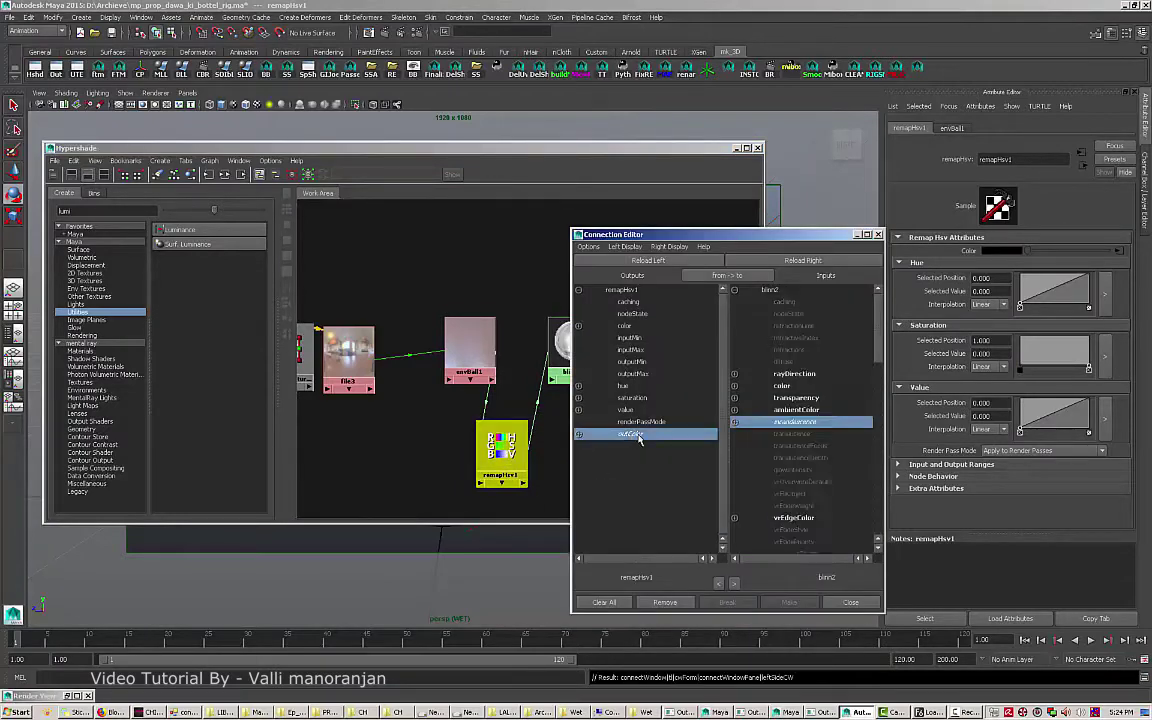
click(580, 434)
click(579, 434)
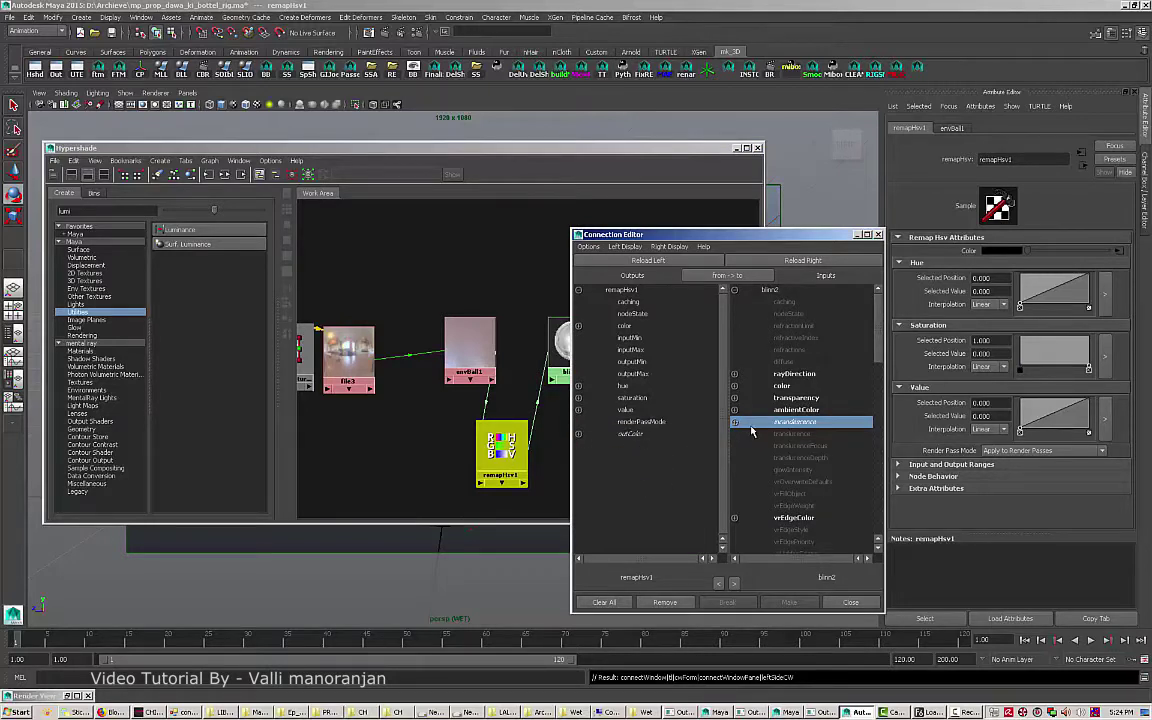
click(734, 422)
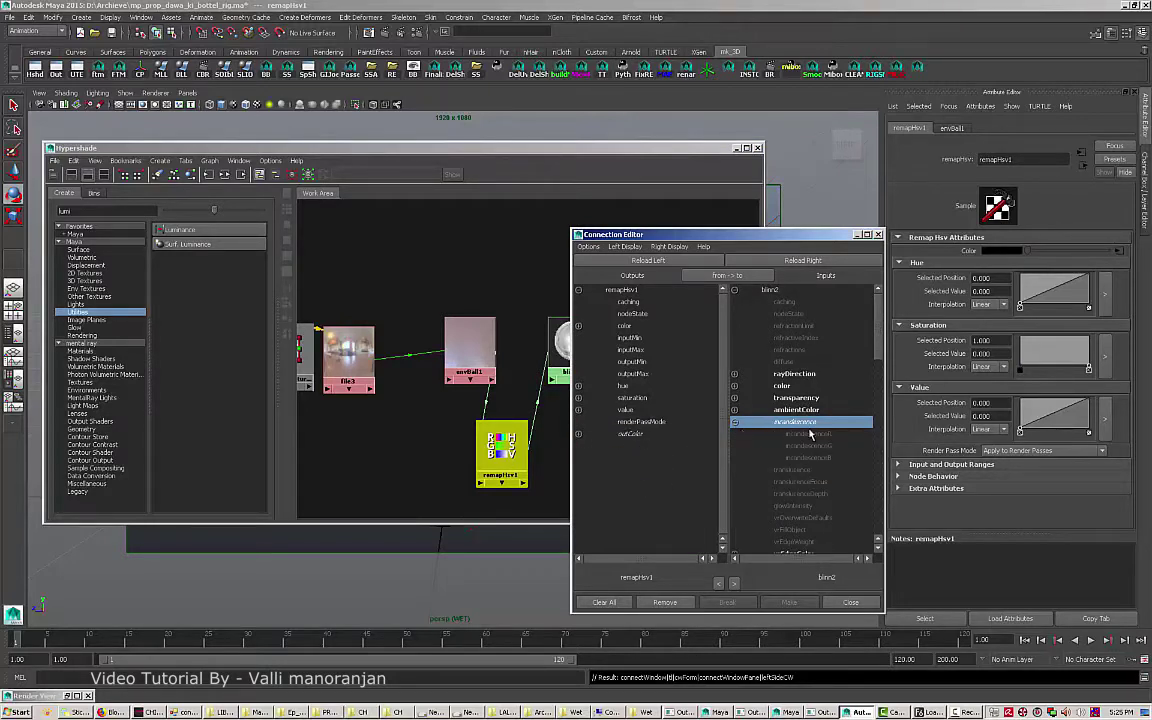
click(735, 422)
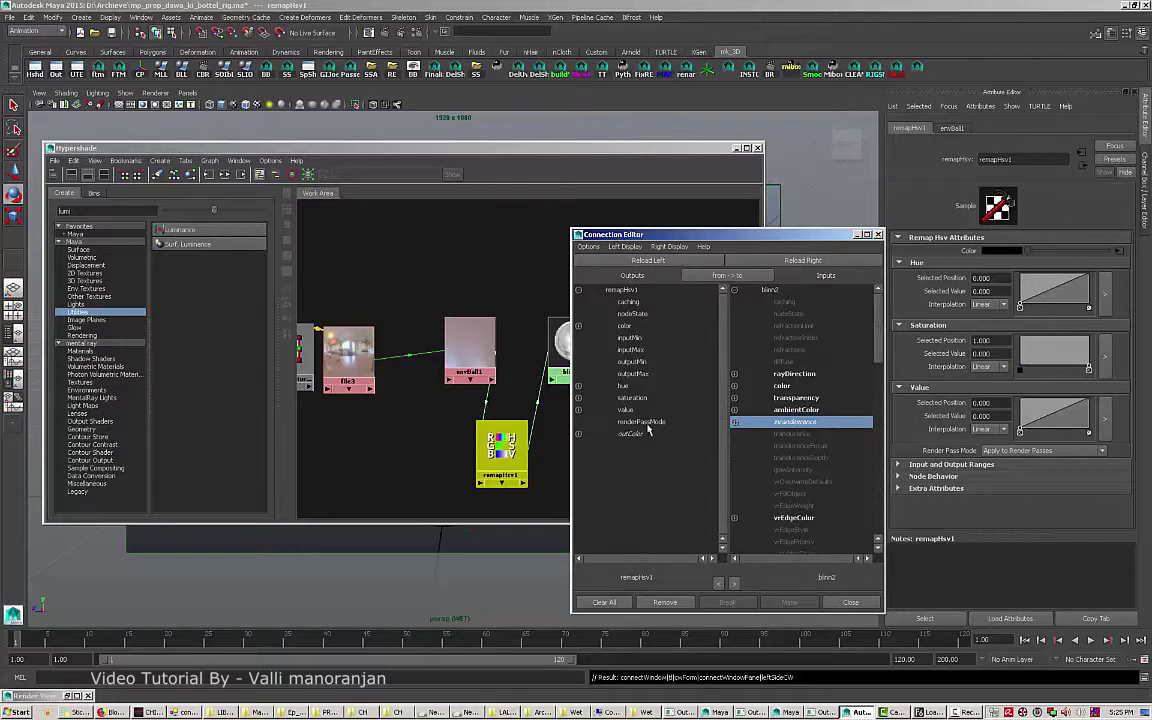
Lower the end point of the Remap HSV node's Value curve to 0.46.
click(846, 601)
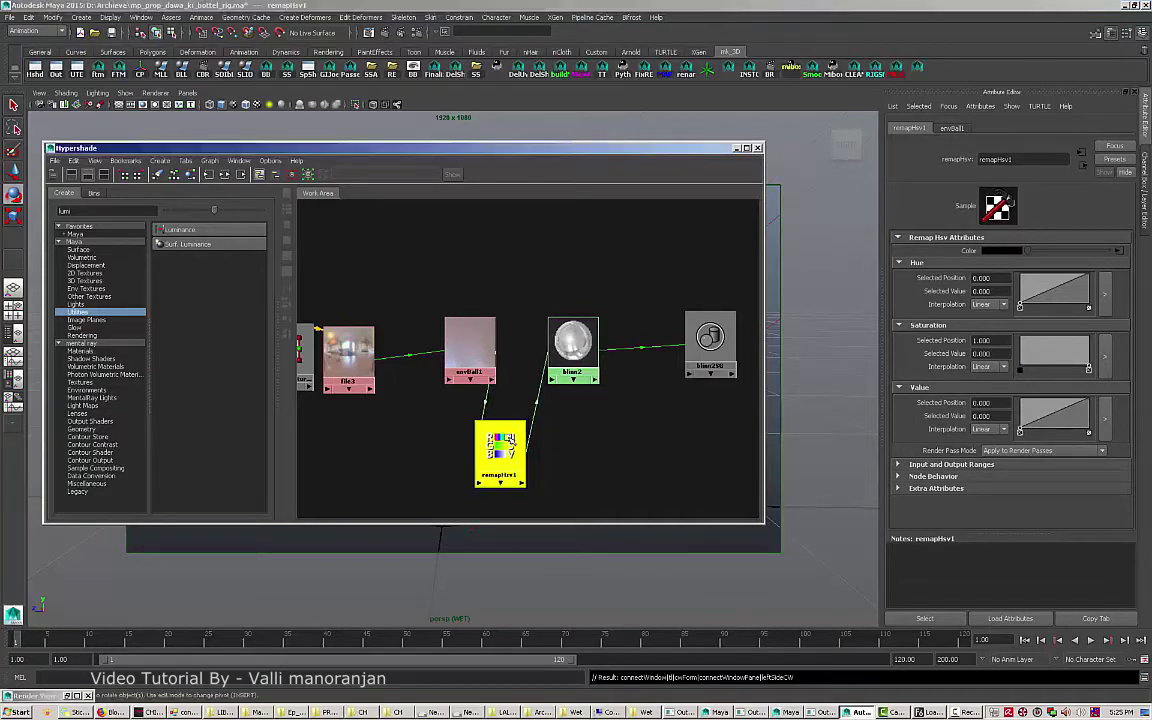
click(1089, 402)
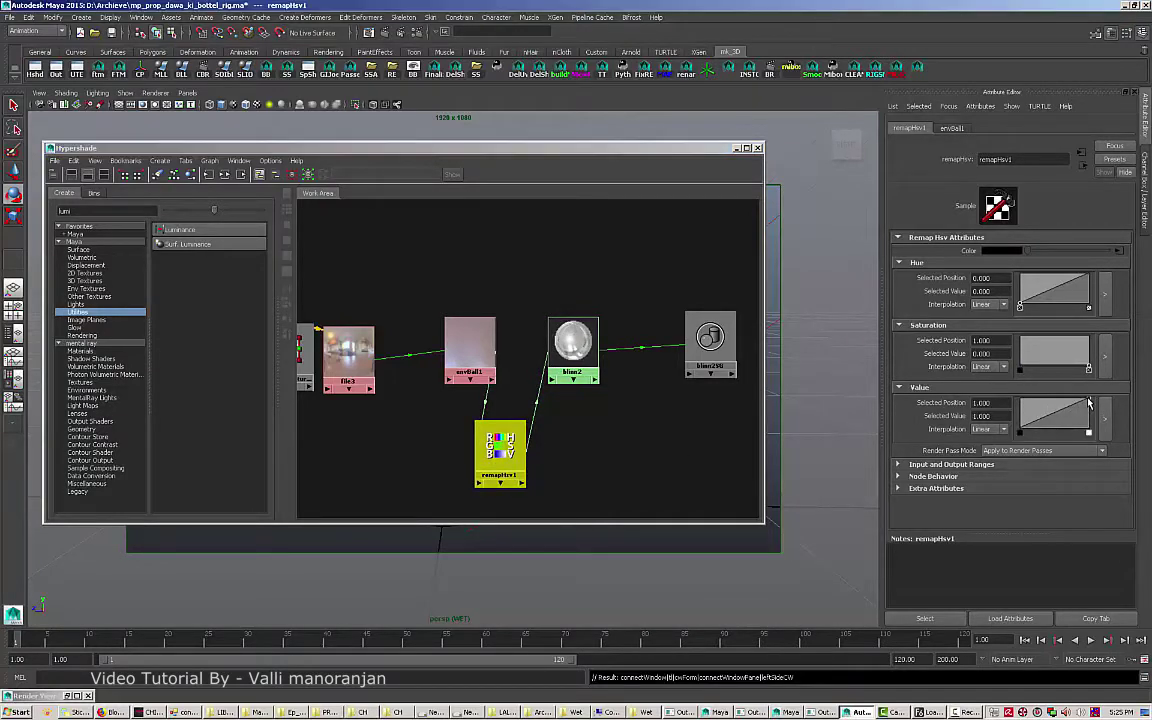
drag(1089, 402, 1100, 418)
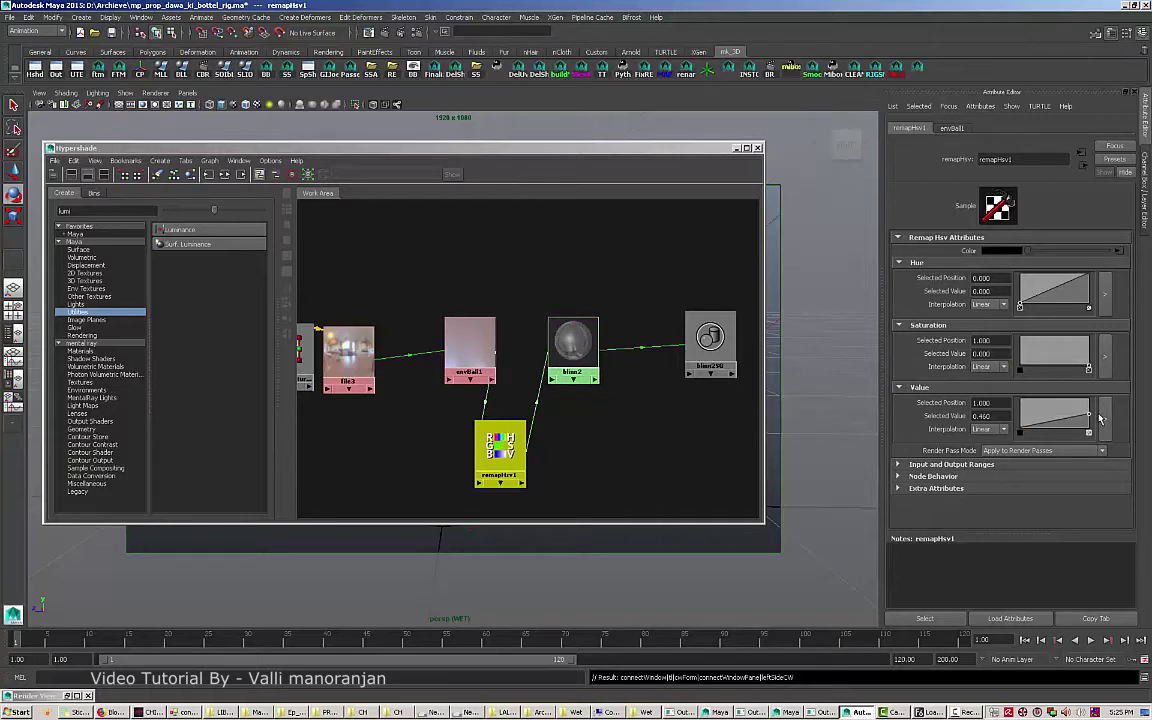
Set the Blinn's Eccentricity to 0.188 and brighten its Specular Color to white.
click(590, 365)
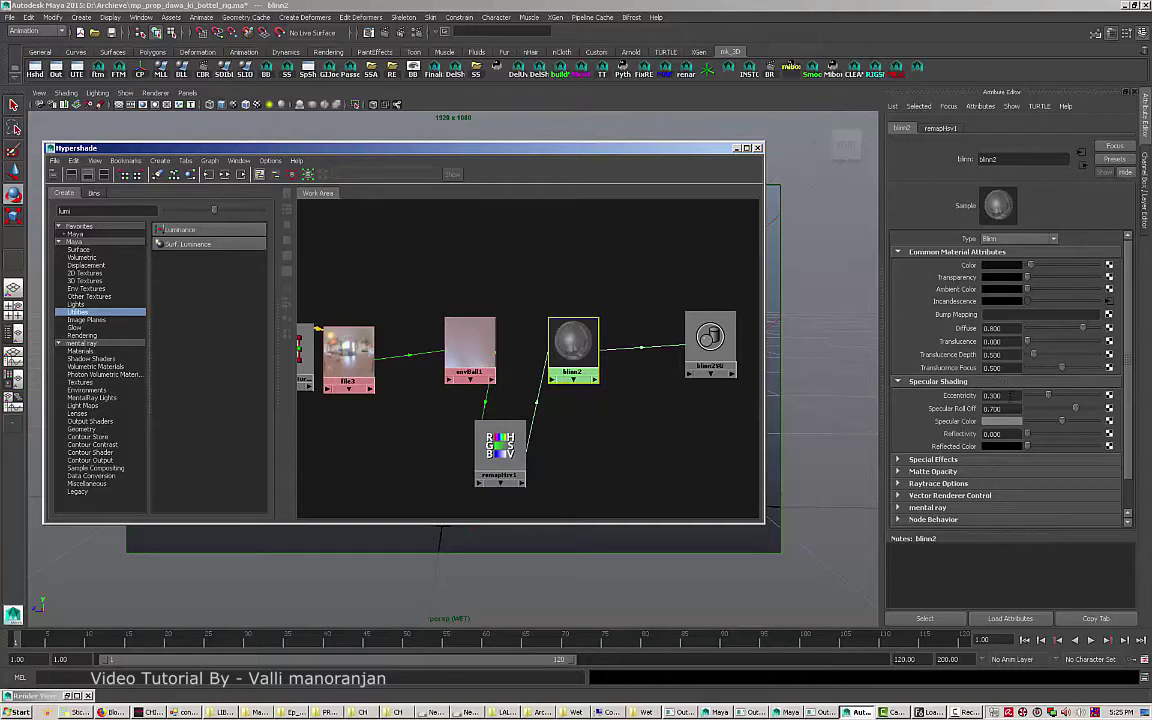
click(1012, 396)
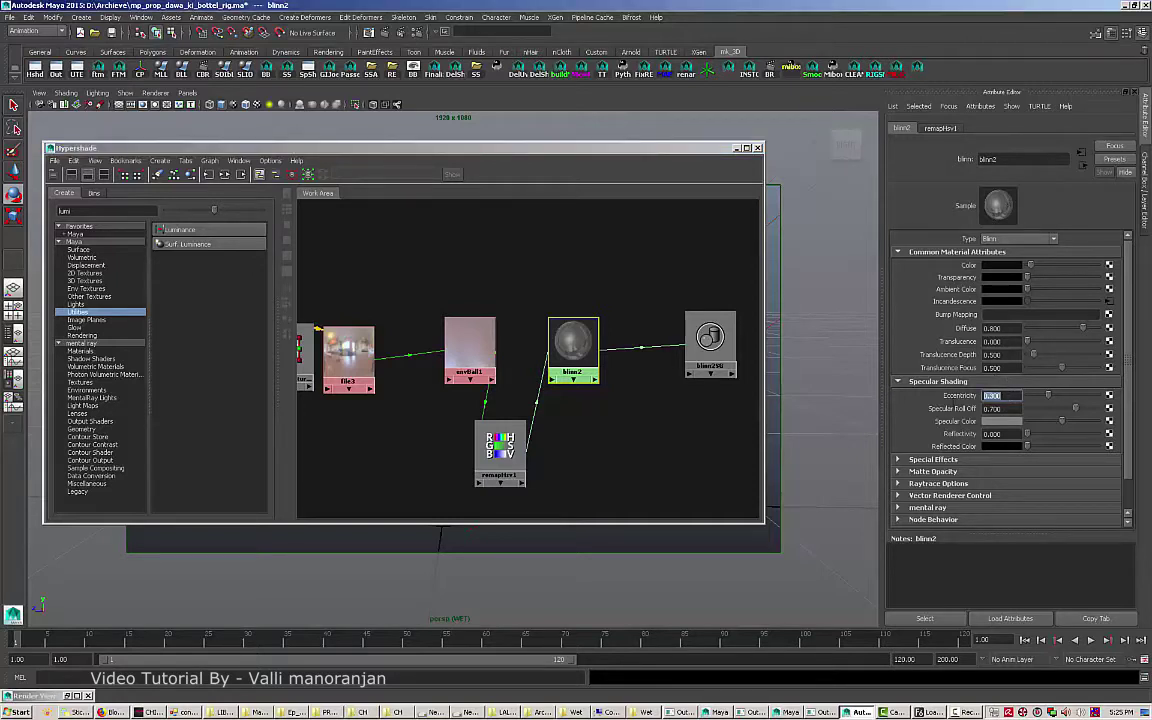
text(0.188)
key(Return)
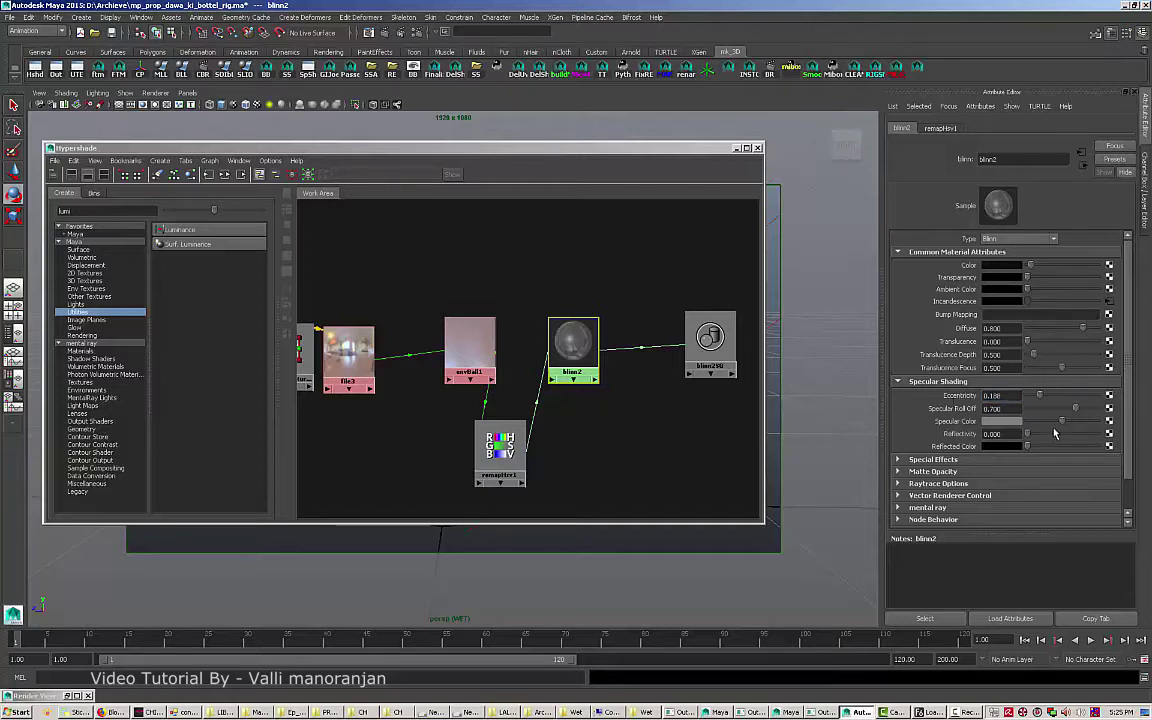
drag(1061, 421, 1094, 422)
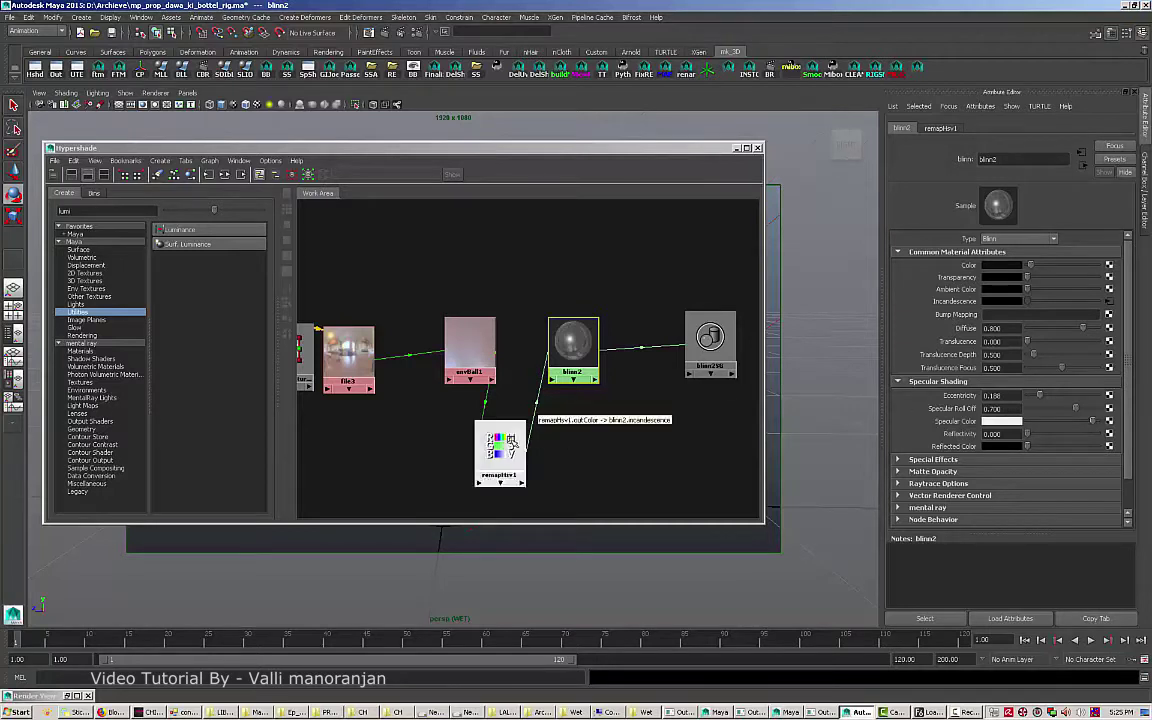
Render the WET layer from the persp camera to check the bottle's reflections and highlights.
click(368, 32)
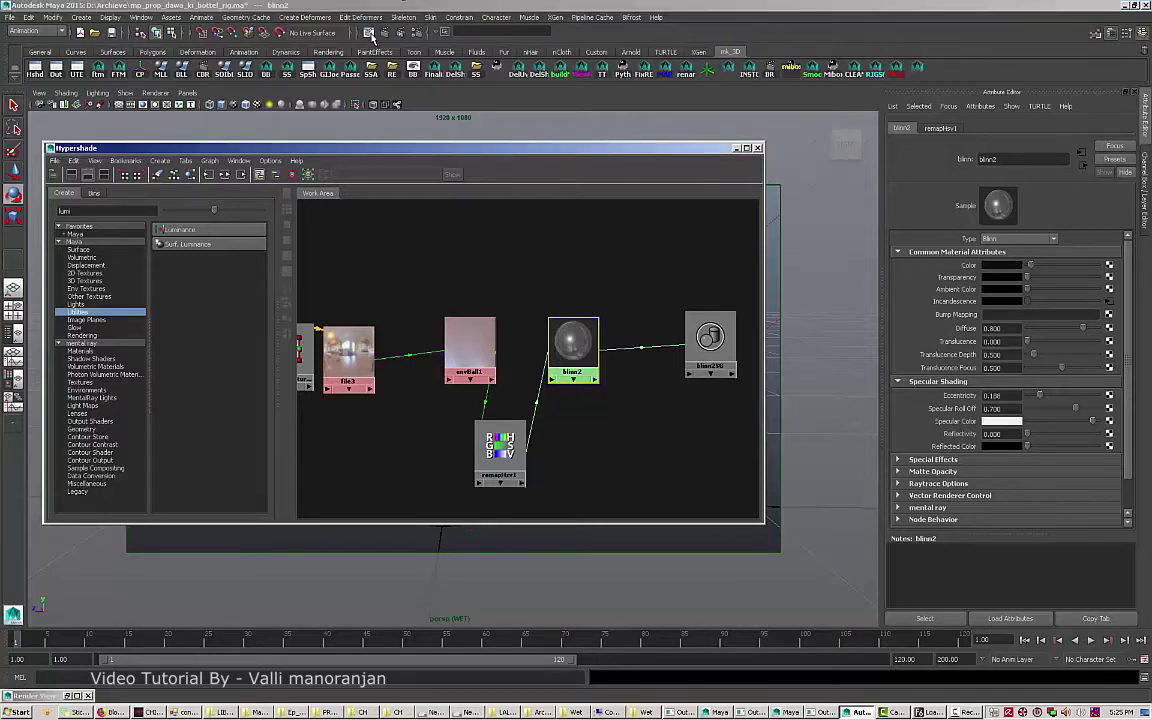
click(10, 35)
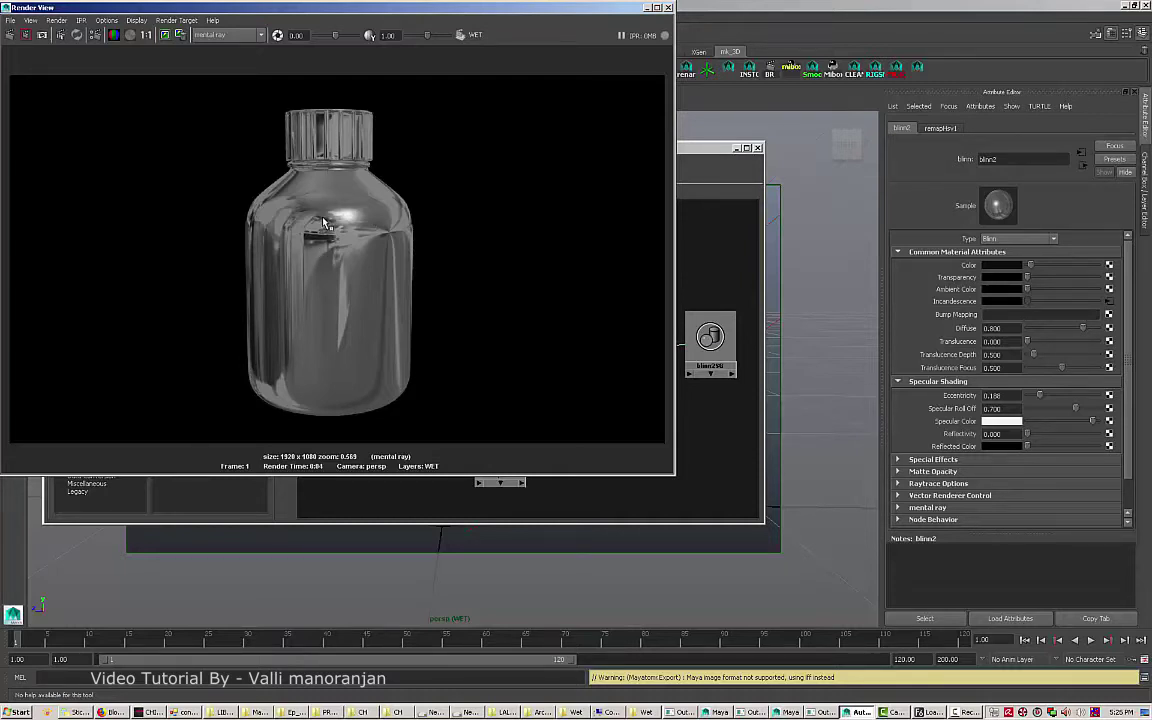
click(648, 8)
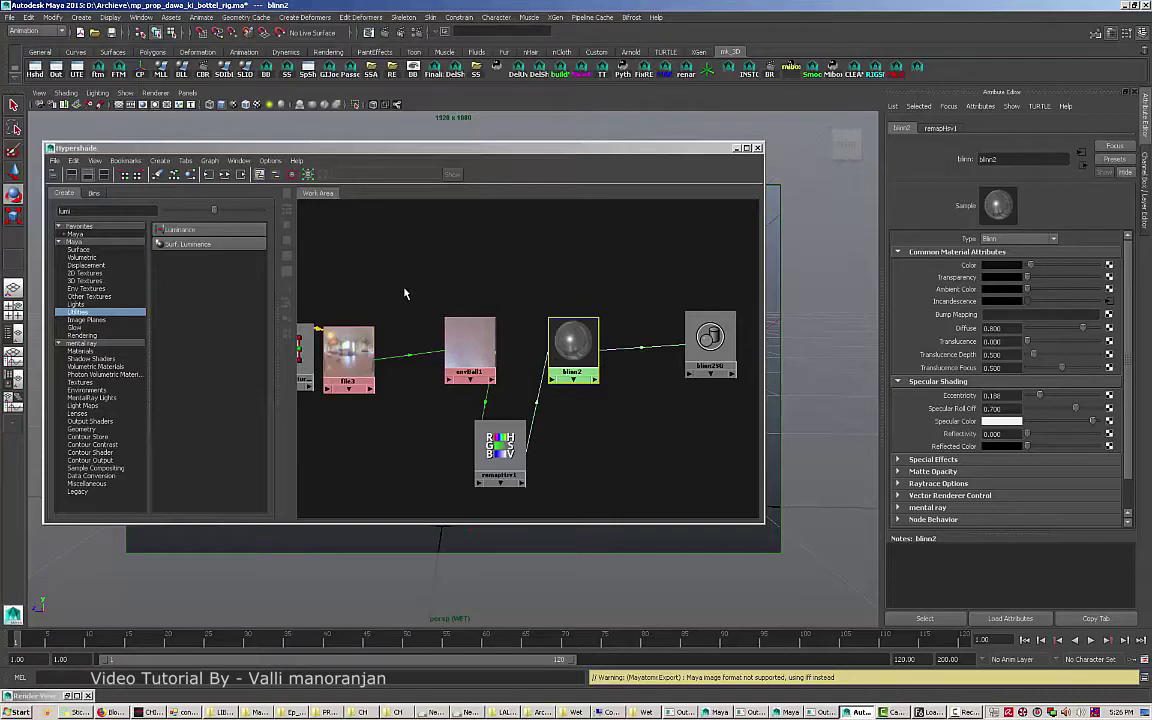
Add a 2D Noise texture below the shading network and set its Ratio to 1 and Frequency Ratio to 10.
drag(468, 345, 443, 358)
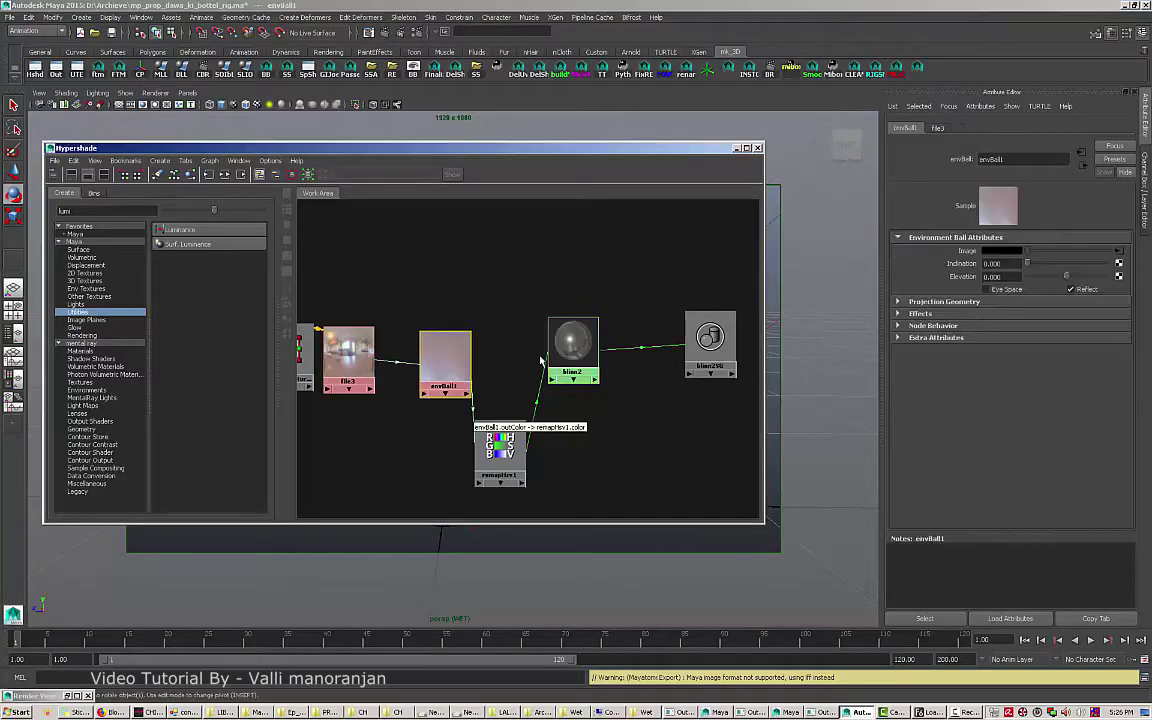
click(568, 348)
click(500, 452)
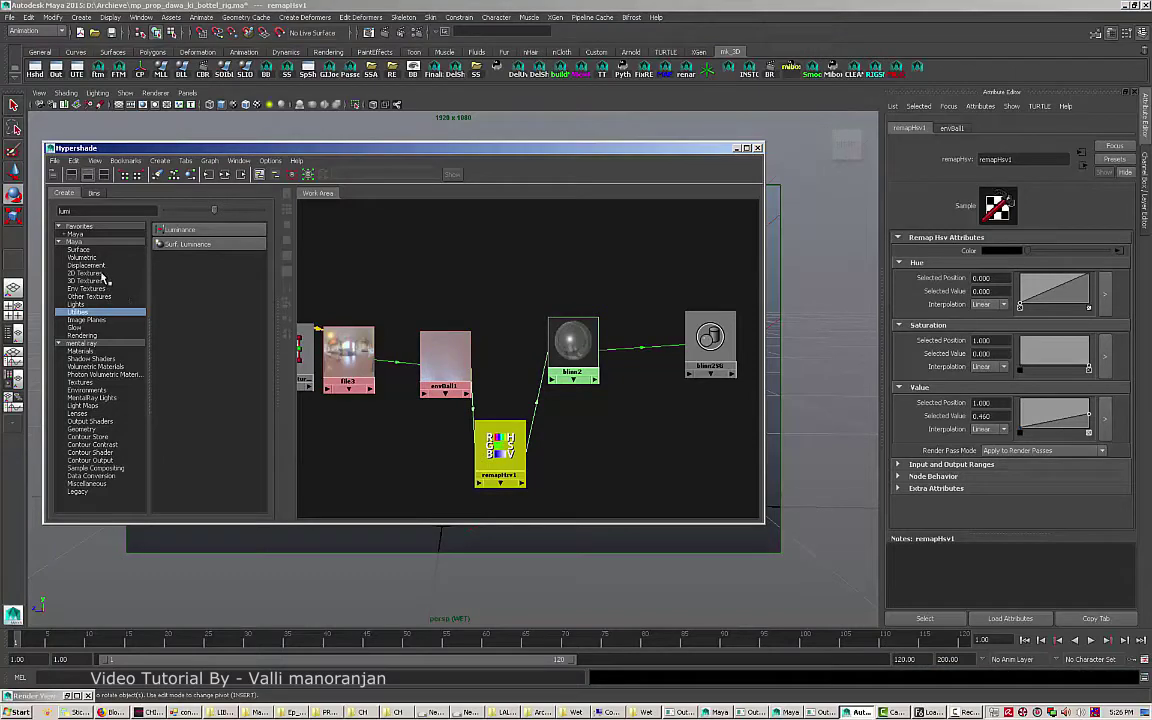
click(101, 274)
drag(84, 211, 33, 203)
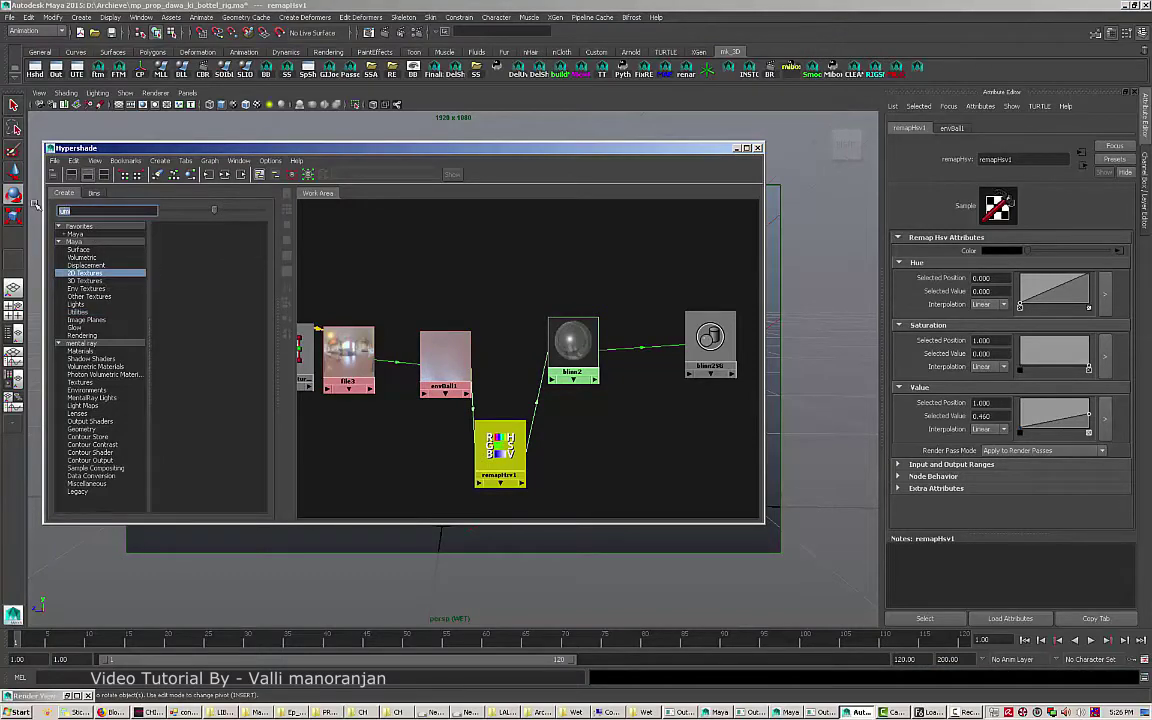
key(BackSpace)
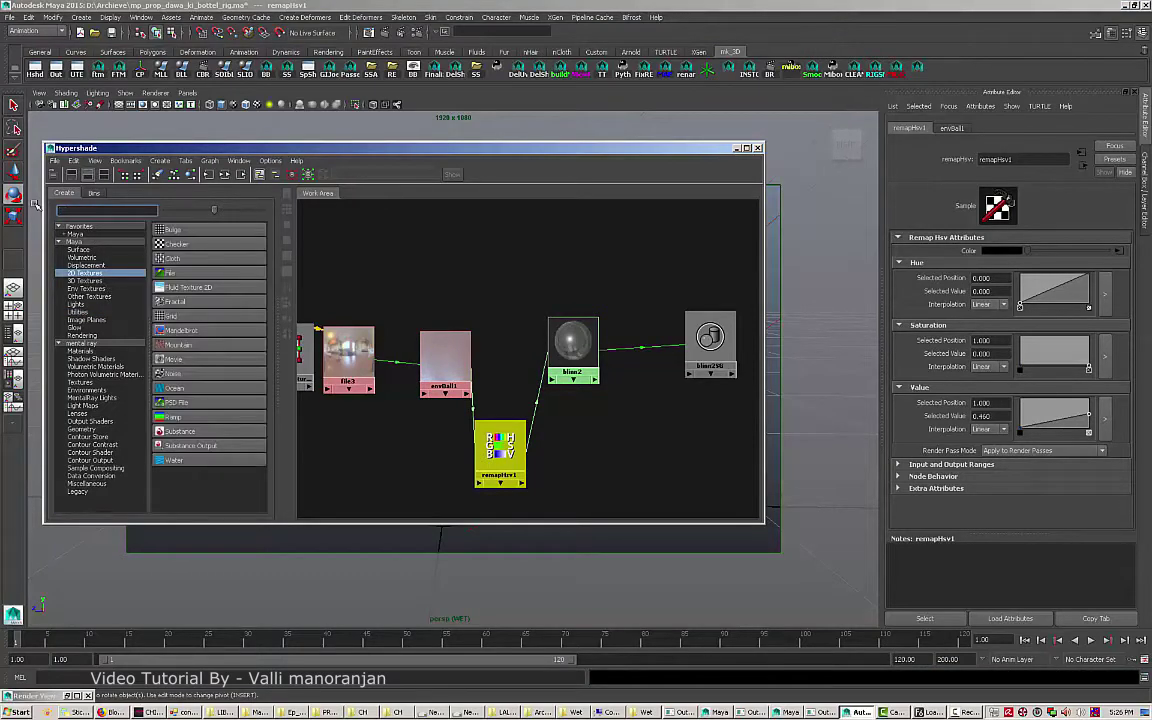
click(210, 373)
drag(388, 372, 367, 431)
drag(438, 372, 433, 446)
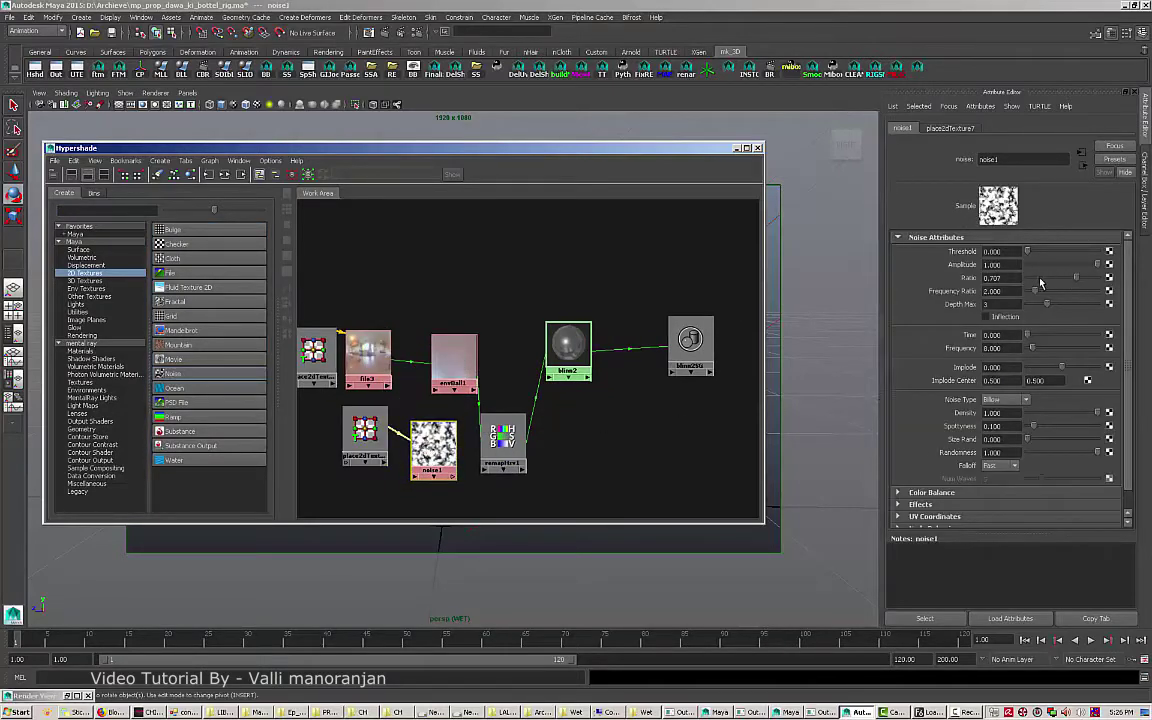
drag(1076, 278, 1108, 288)
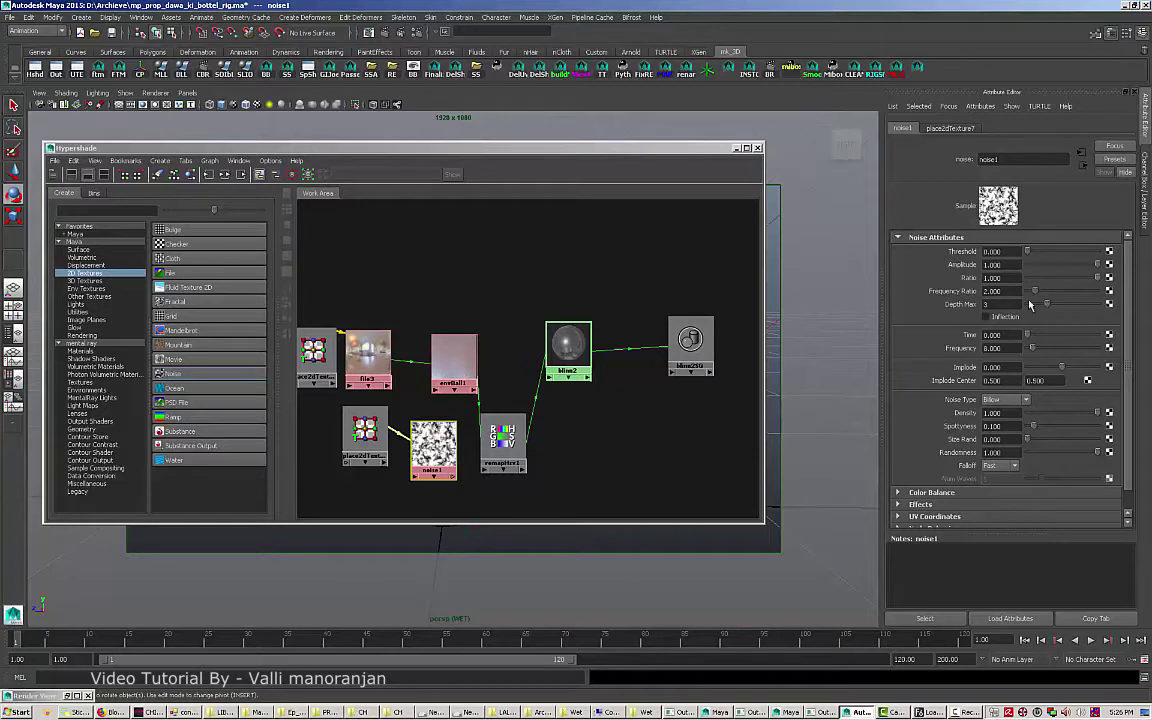
drag(1034, 290, 1098, 292)
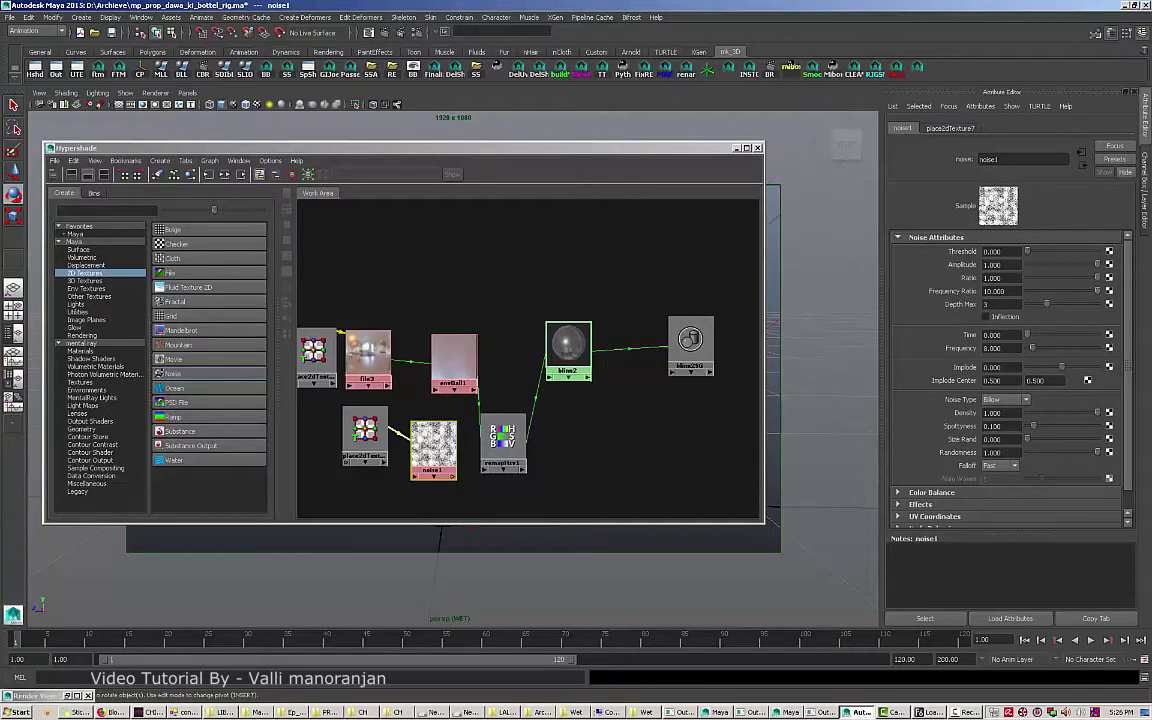
Try the Wave and Perlin Noise types on the noise texture, restoring Billow with a Spottyness of 0.1.
click(1012, 400)
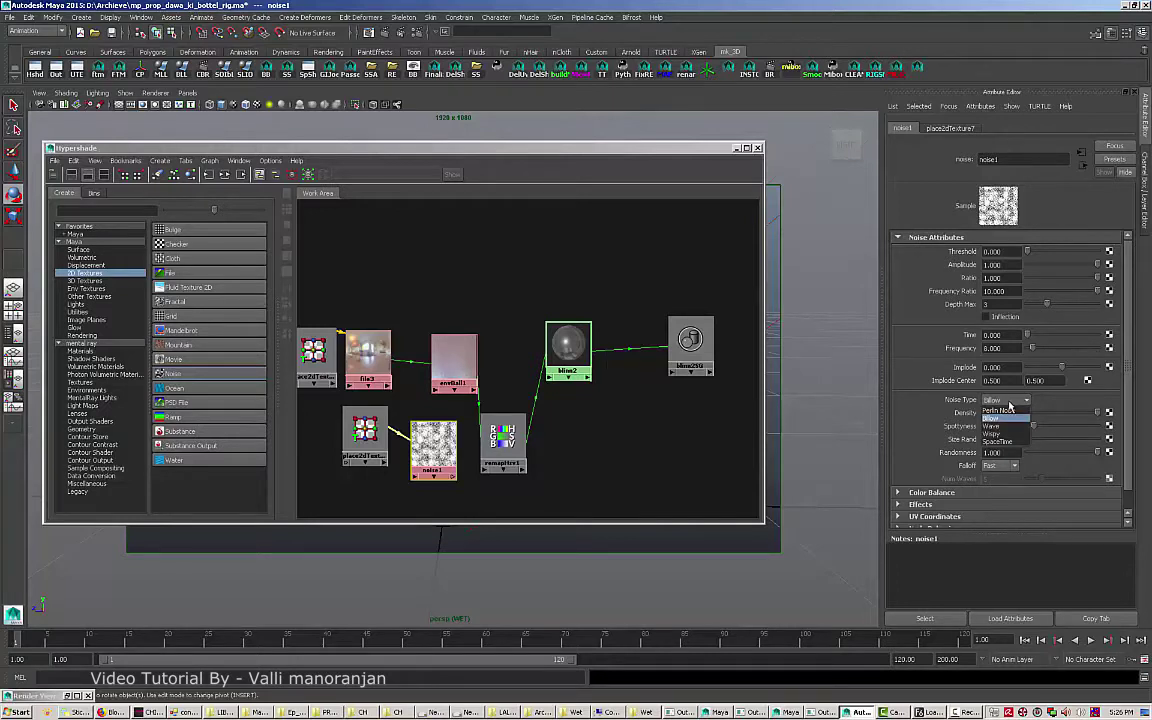
click(993, 426)
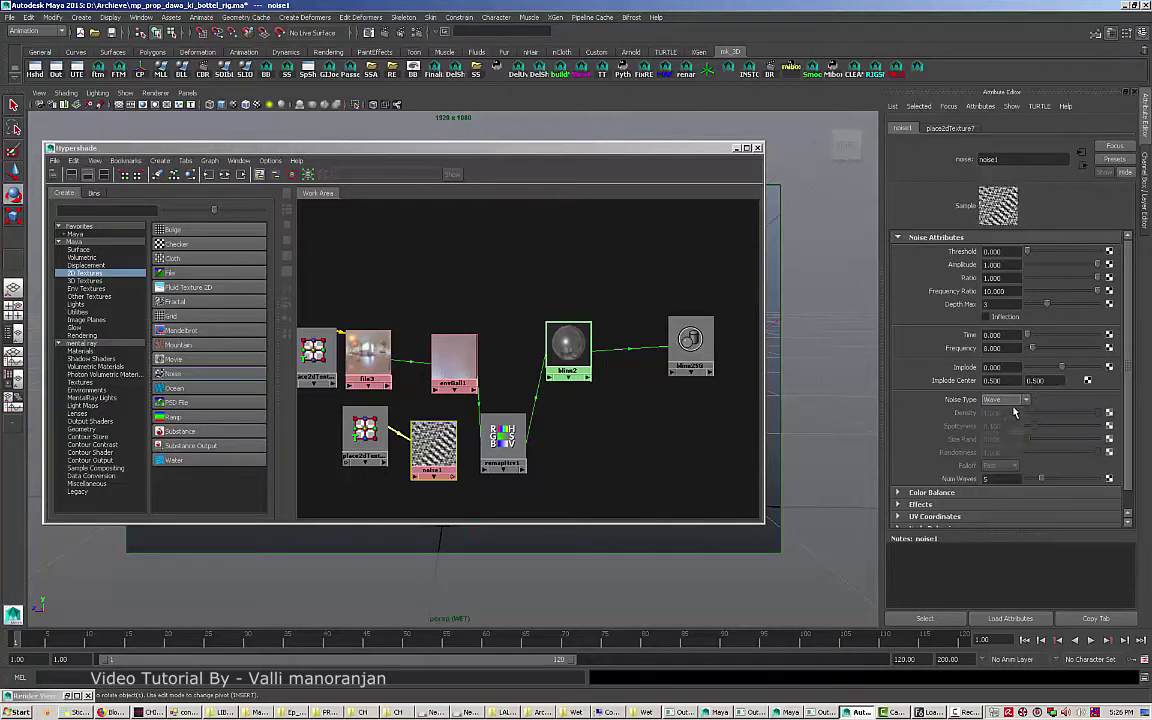
click(1008, 400)
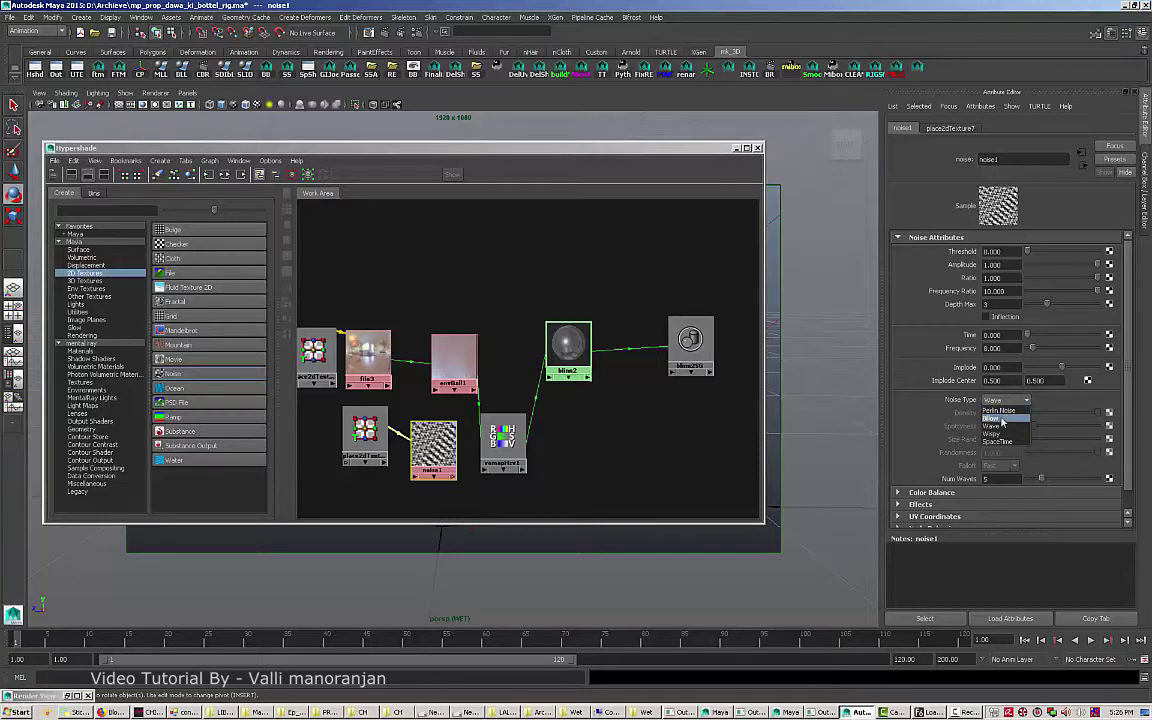
click(993, 418)
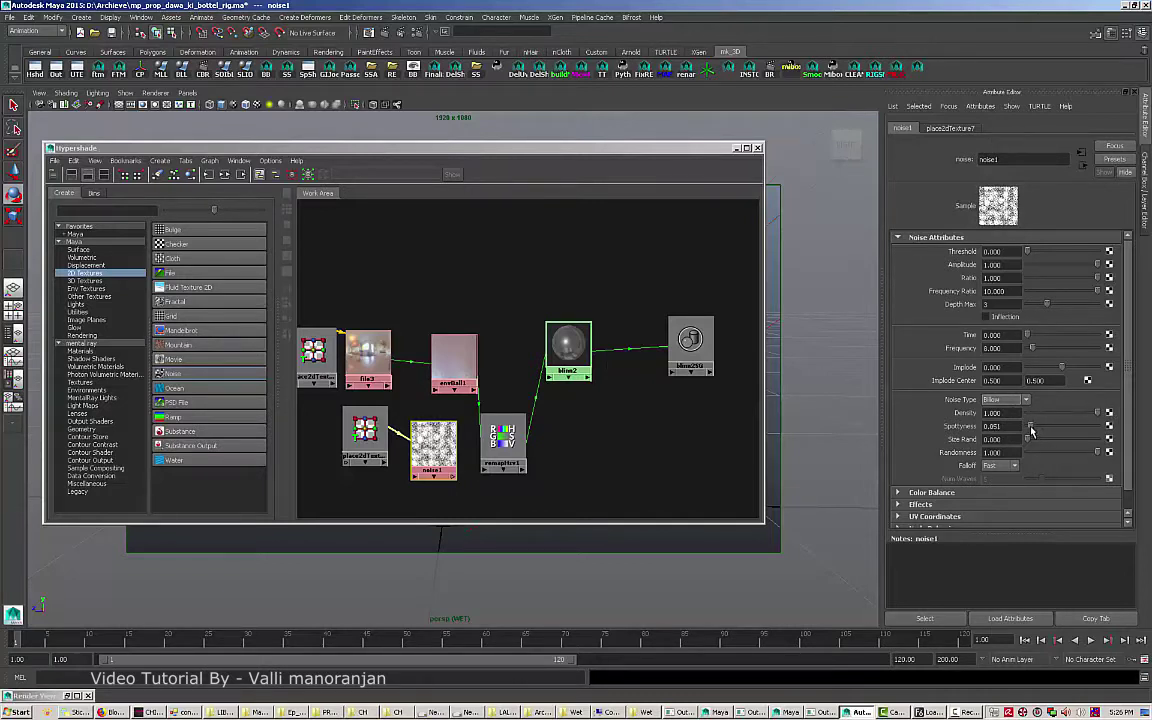
drag(1031, 430, 938, 417)
text(0.1)
key(Return)
click(1005, 400)
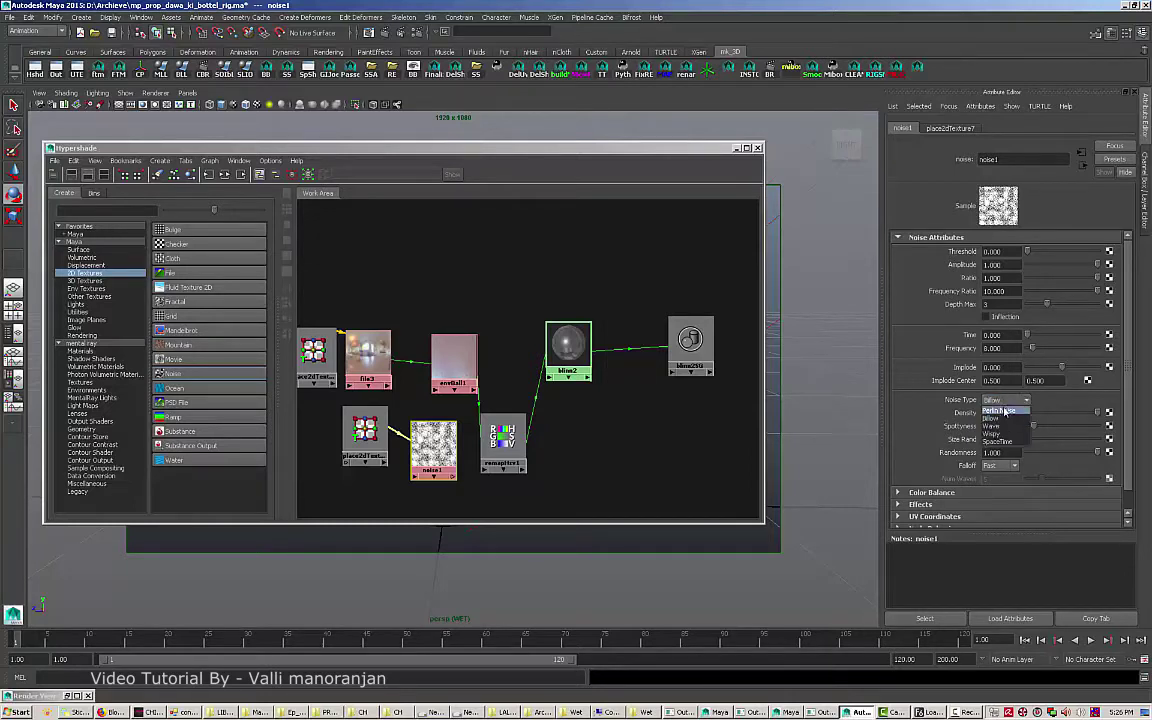
click(996, 408)
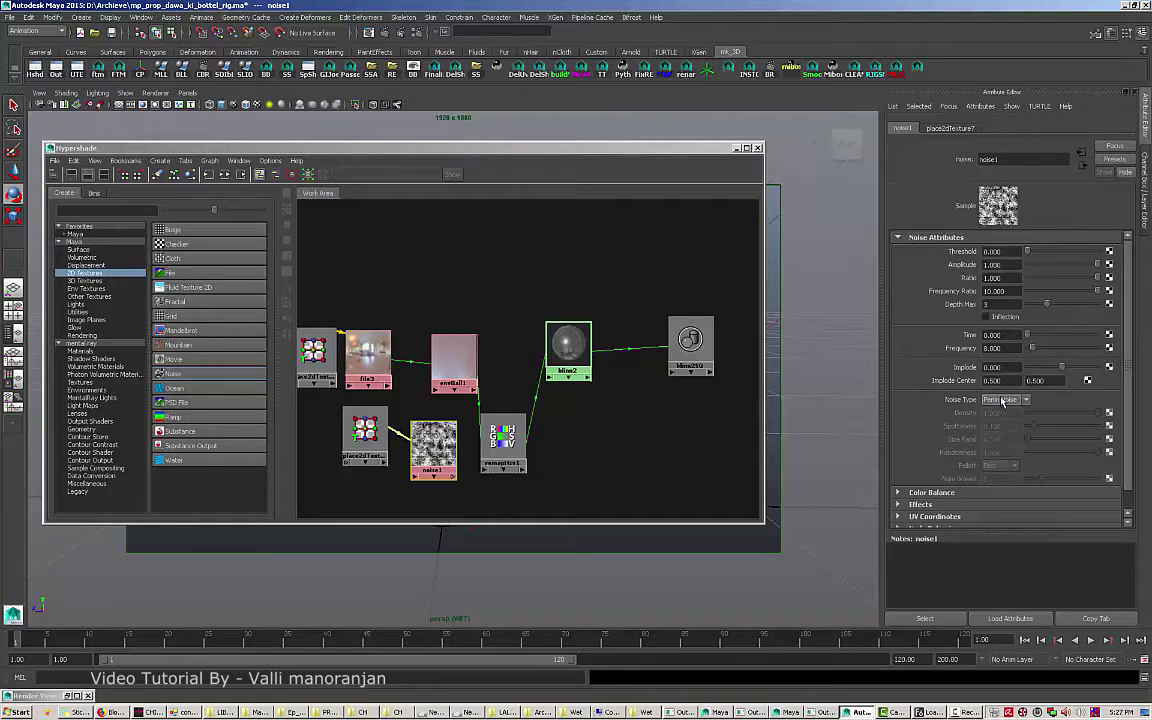
click(1002, 401)
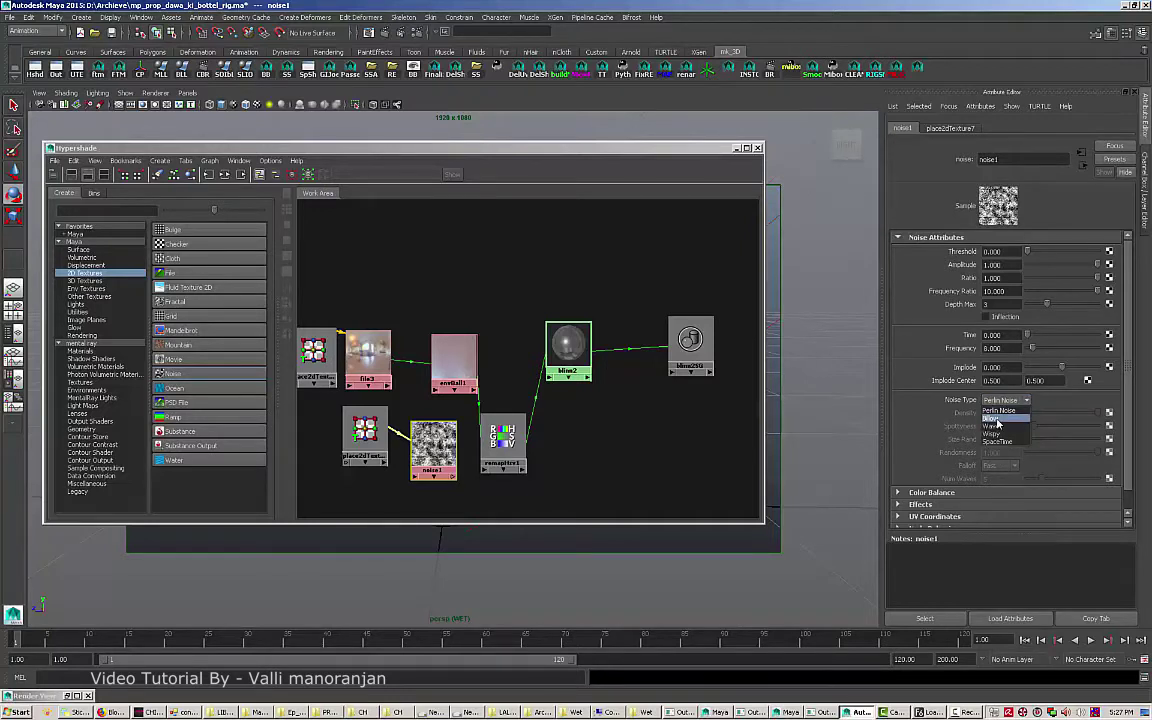
click(994, 419)
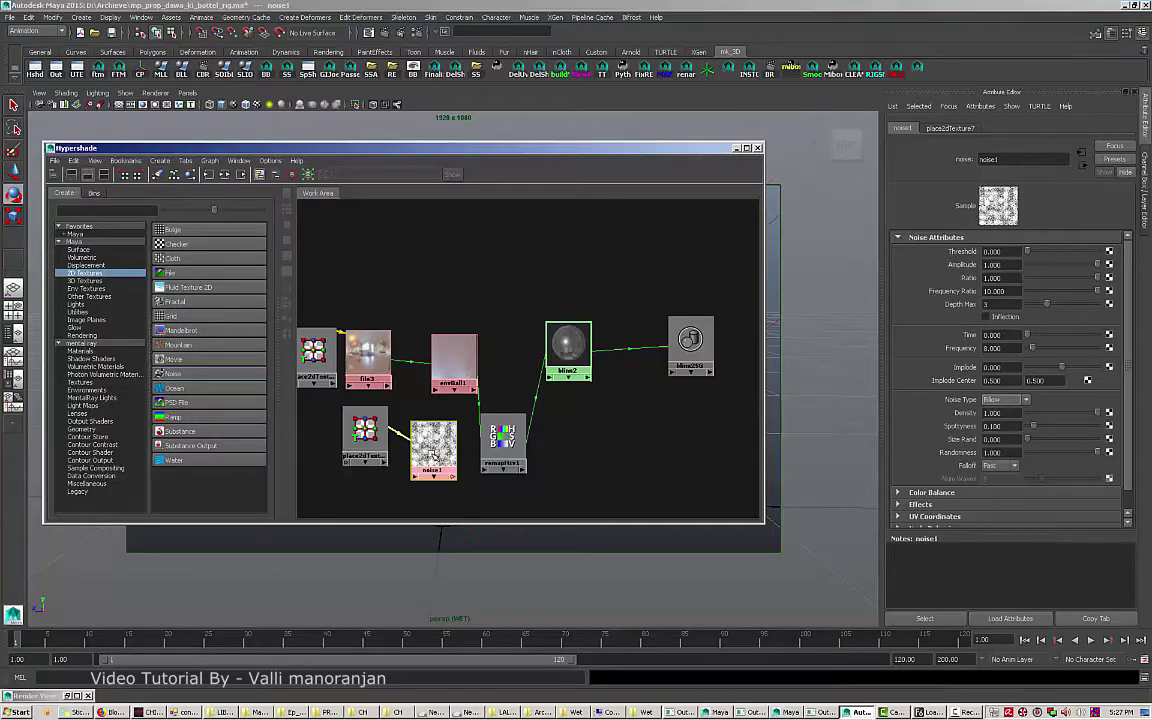
Set Repeat UV to 2 by 2 on the noise texture's 2D placement node.
drag(435, 445, 435, 467)
click(365, 447)
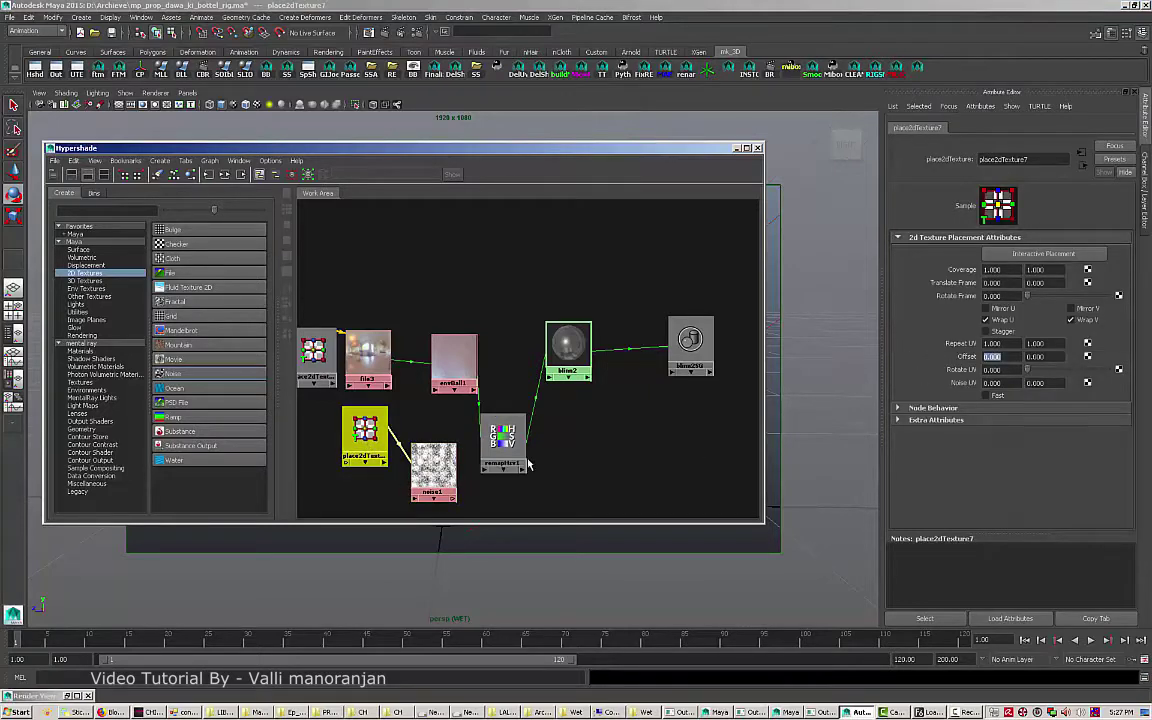
click(437, 467)
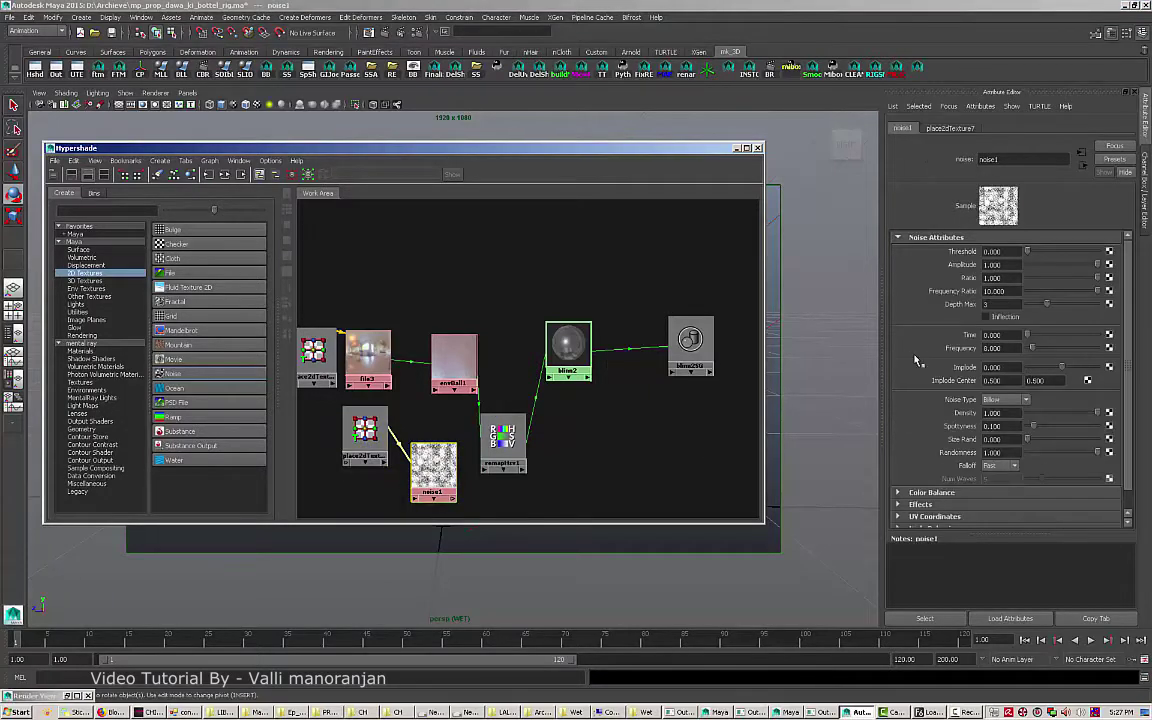
click(348, 438)
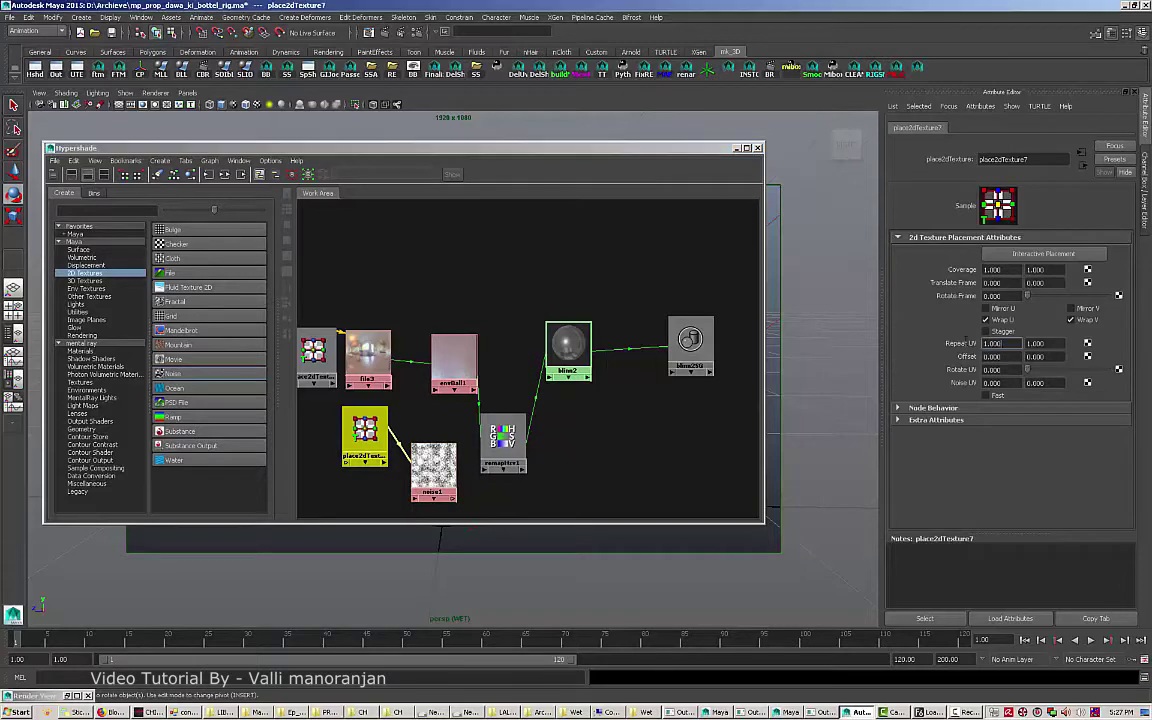
click(431, 465)
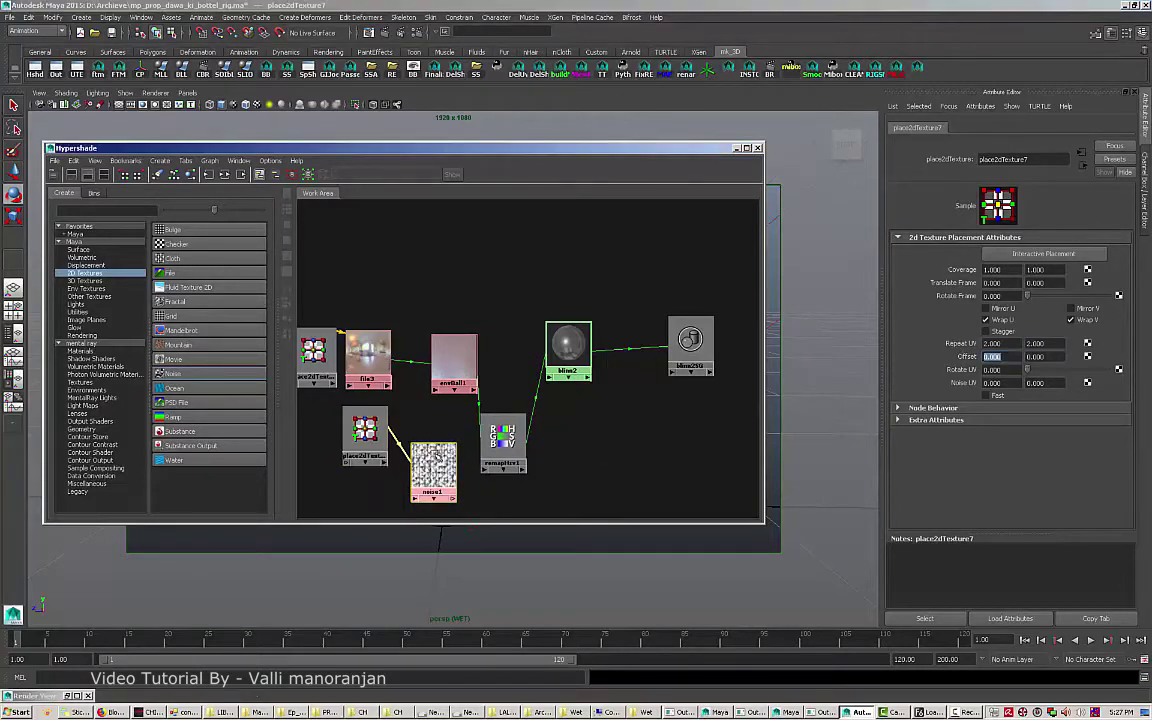
Connect the noise texture to the Blinn's Bump Mapping and place the resulting bump node beneath the Remap HSV node.
drag(505, 440, 505, 397)
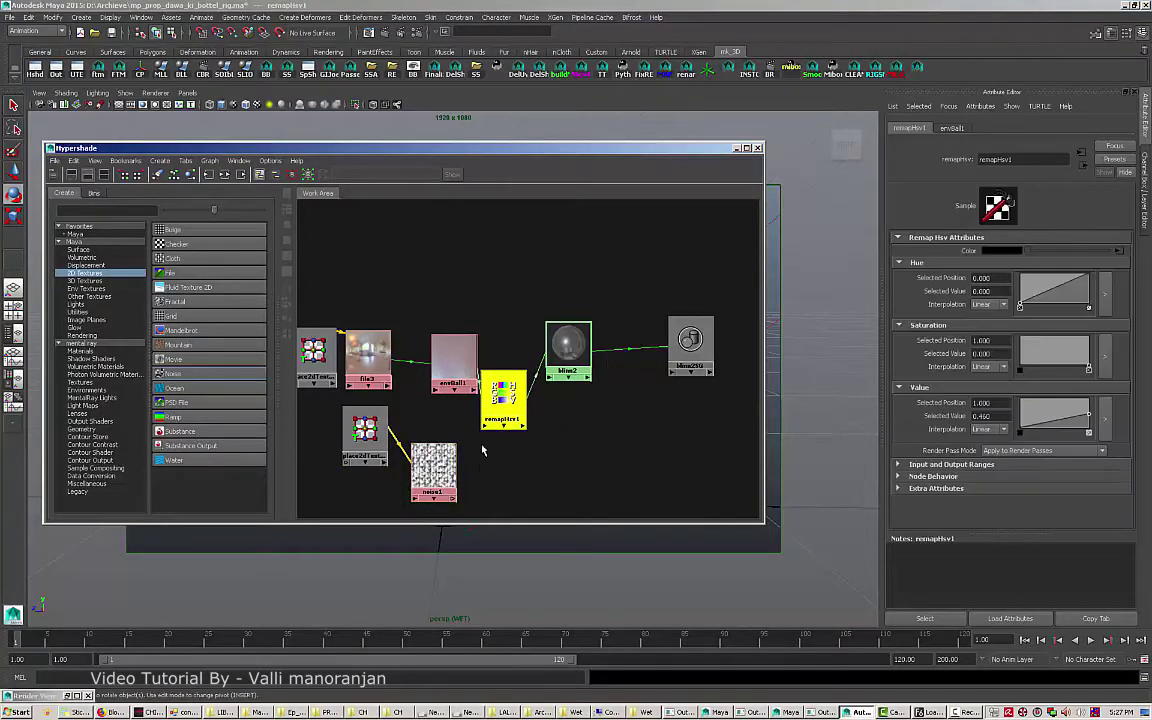
click(437, 467)
click(565, 349)
middle_drag(436, 467, 917, 315)
drag(521, 345, 543, 450)
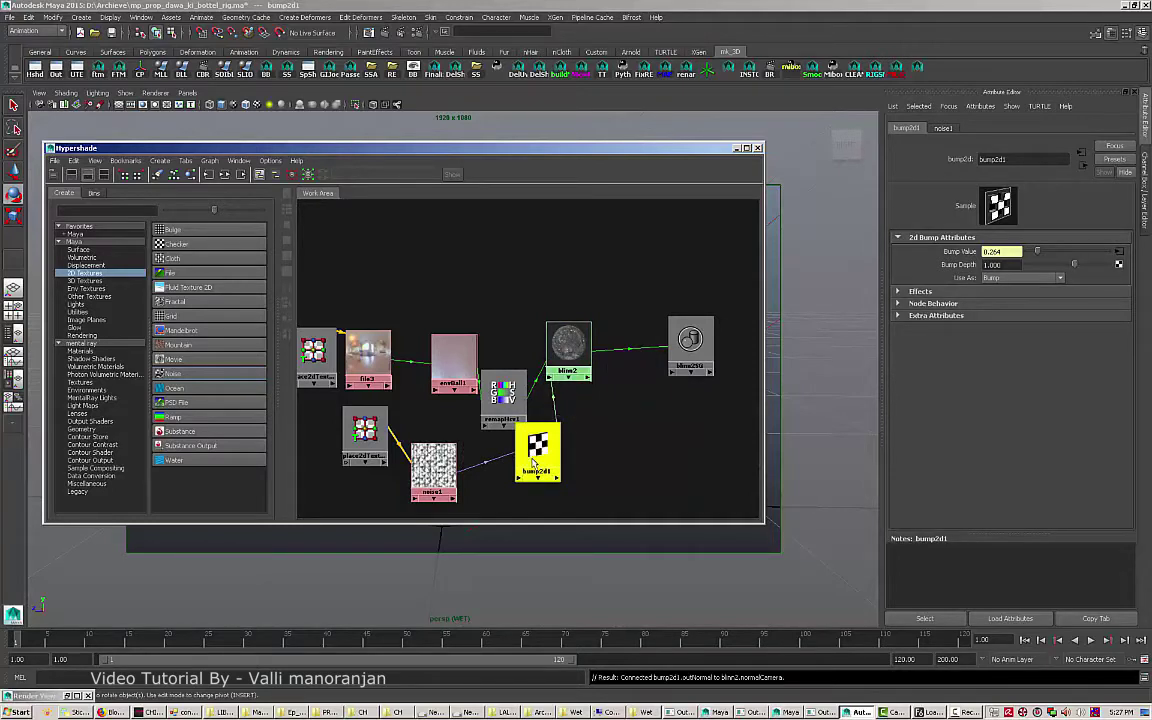
Set the 2D bump node's Bump Depth to 0.02 and render the WET layer again.
drag(1008, 265, 946, 269)
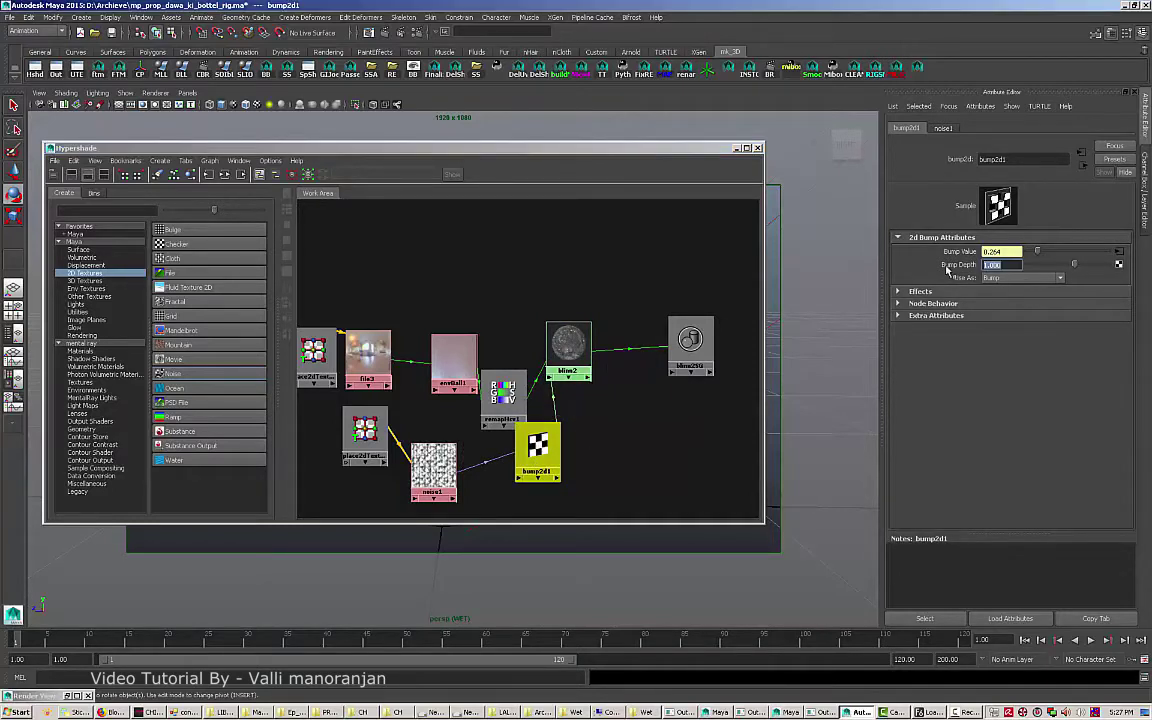
text(0.02)
key(Return)
scroll(604, 346, up, 5)
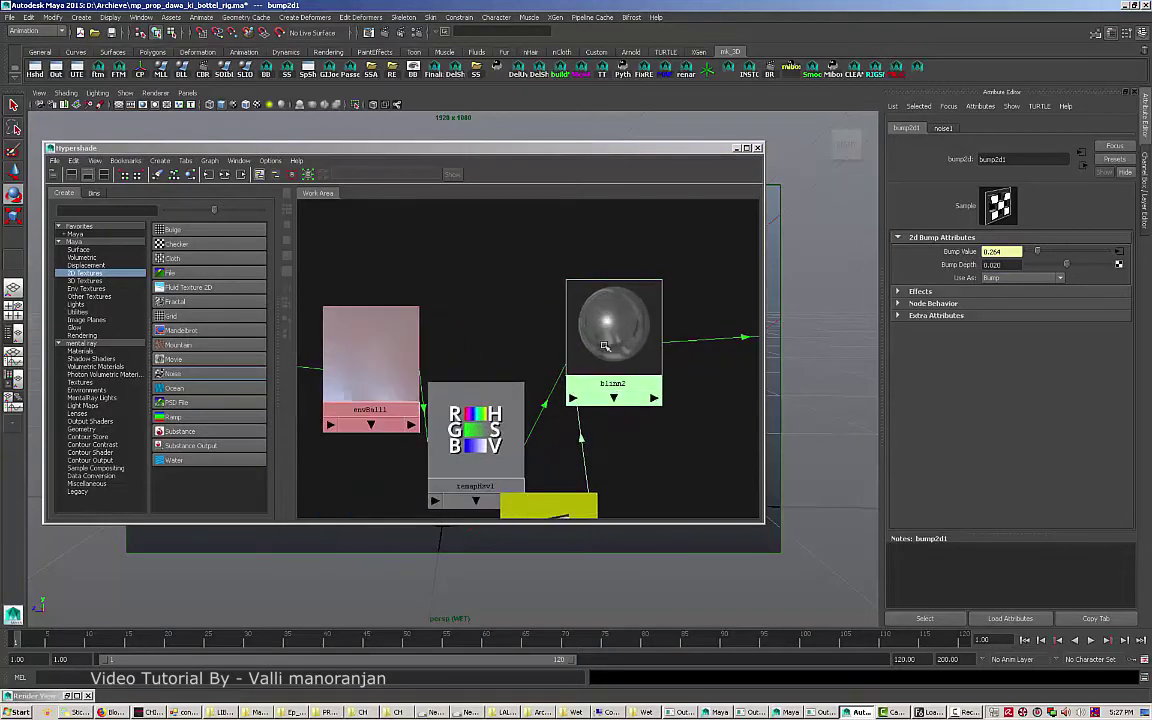
scroll(604, 346, down, 3)
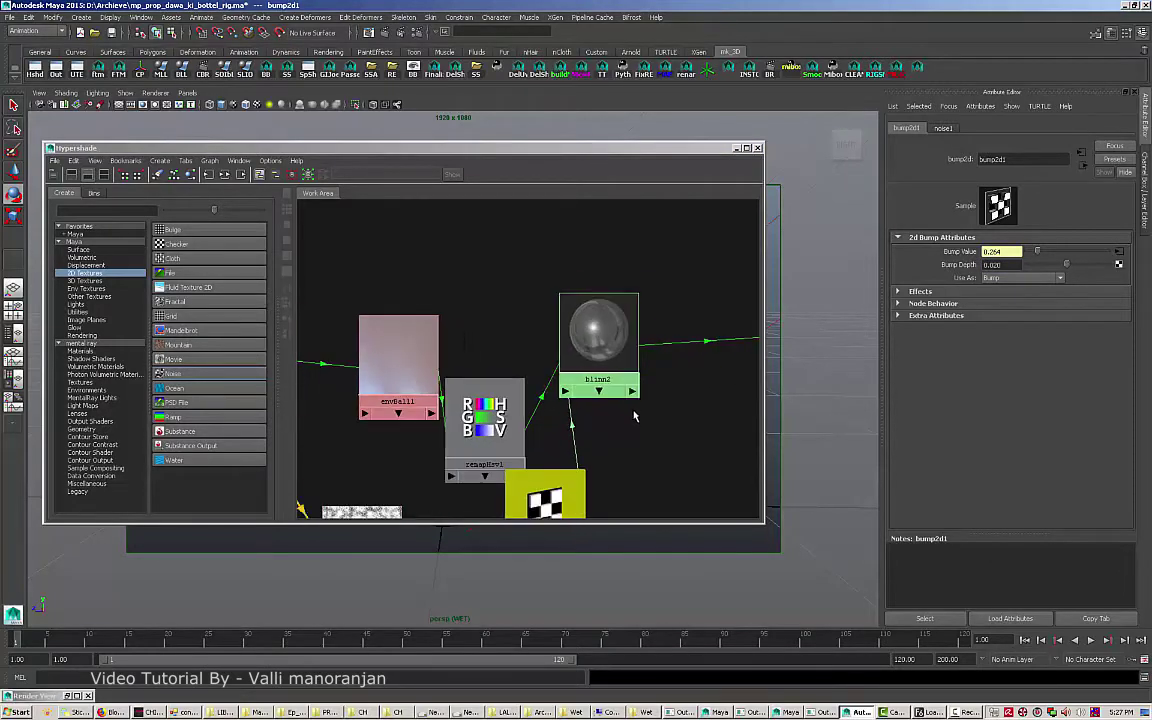
click(382, 33)
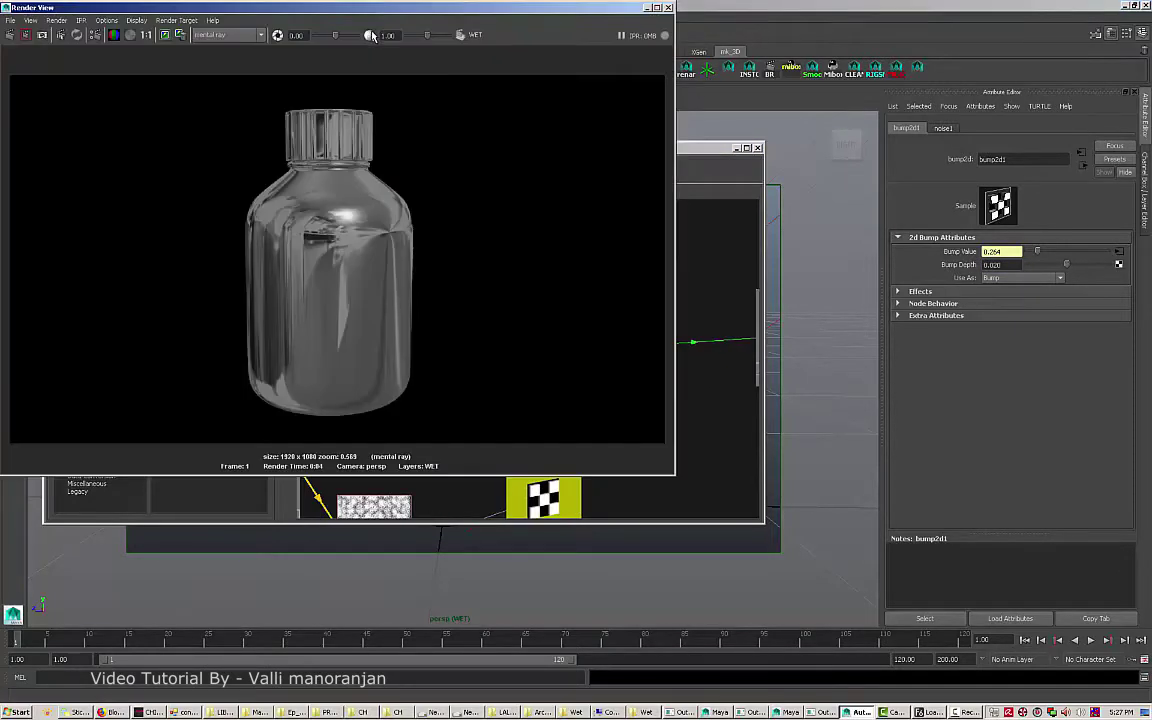
Render the full WET frame and set the Blinn's Specular Roll Off to 1.0 with a white Specular Color.
click(9, 35)
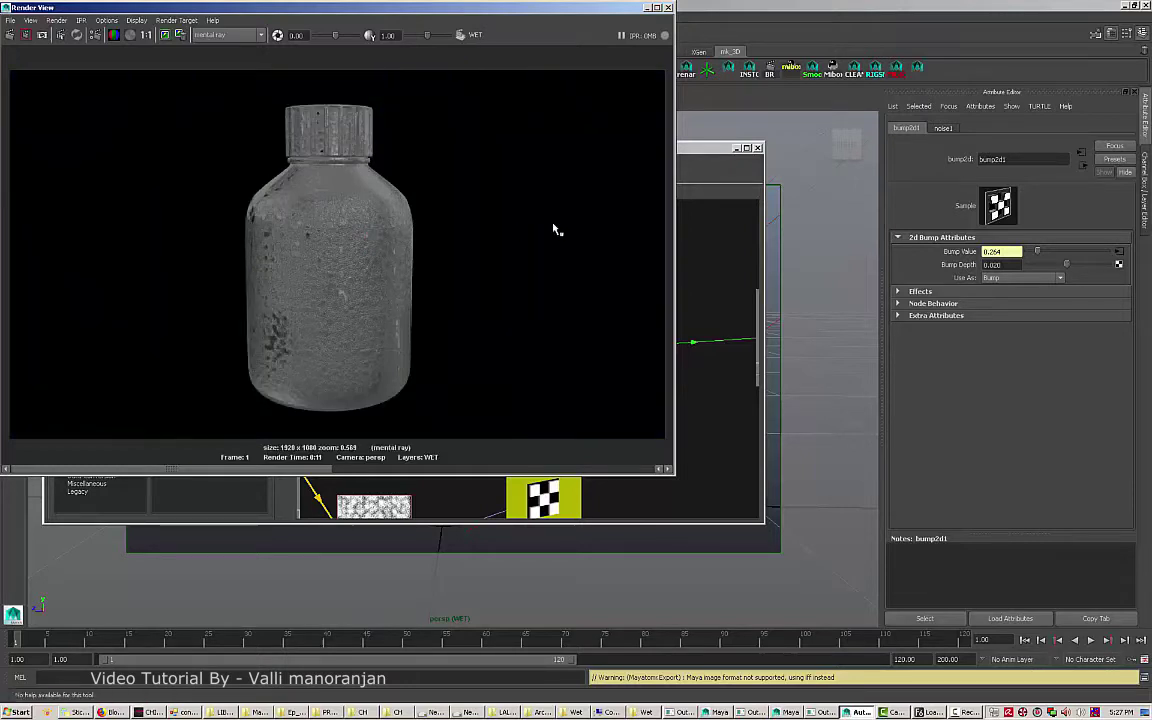
click(647, 8)
click(594, 330)
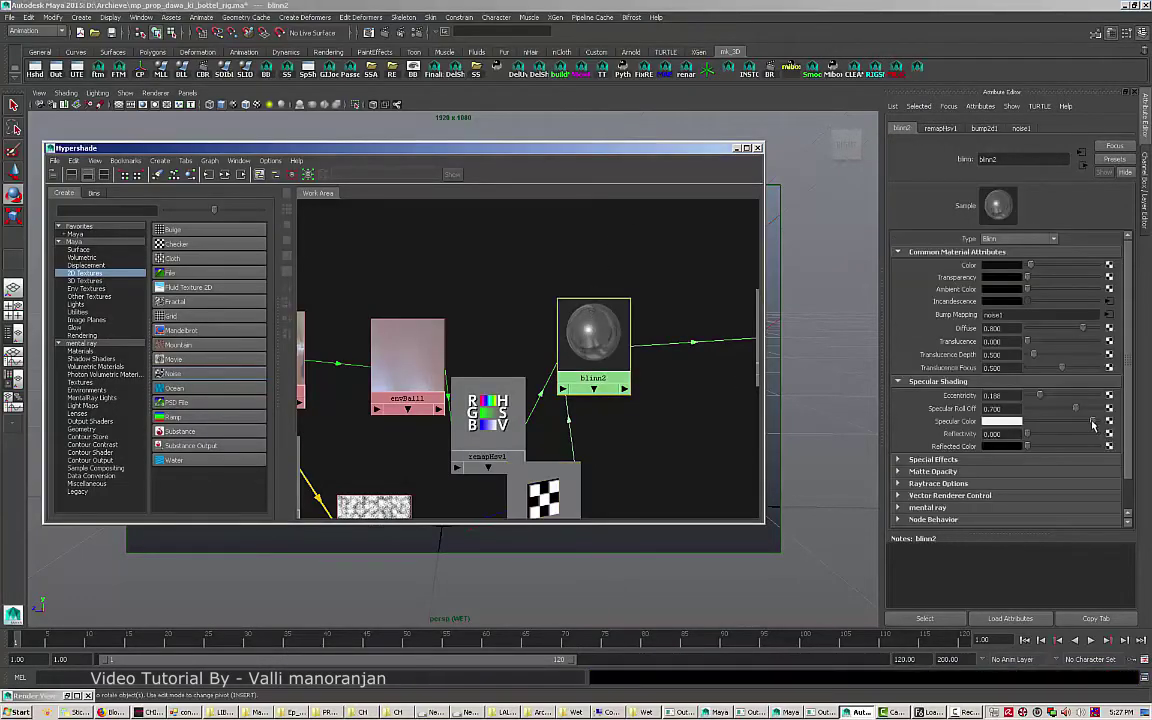
drag(1075, 408, 1108, 418)
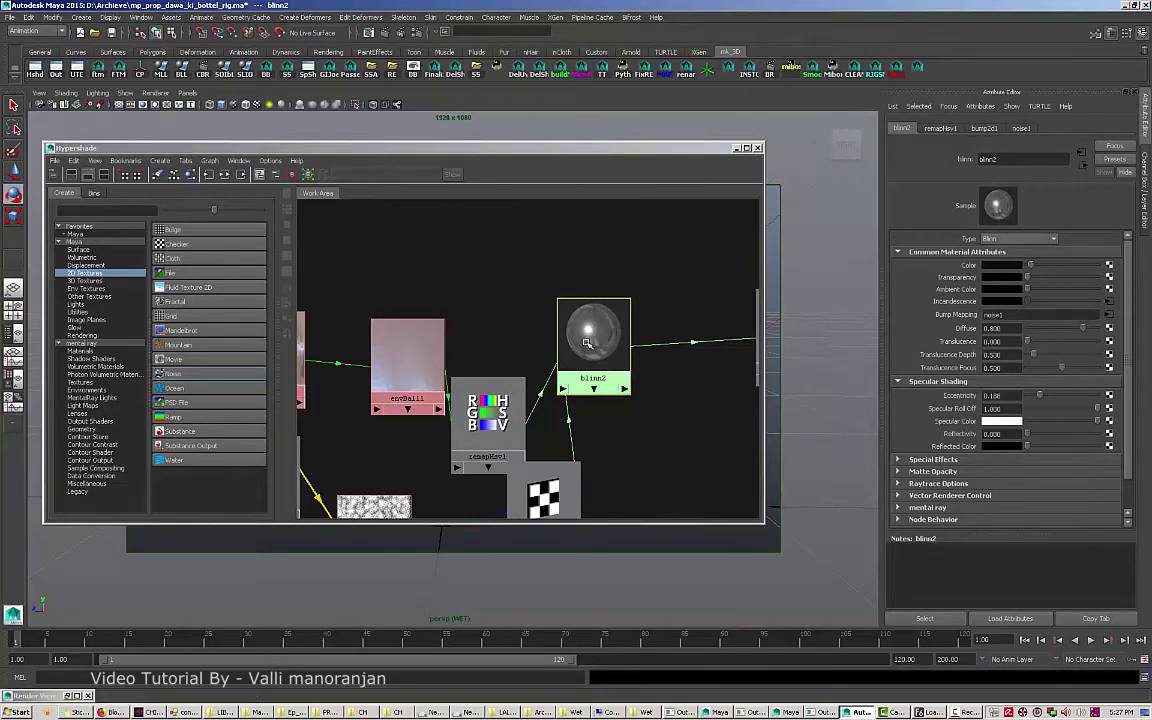
Graph the Blinn's input network and shift the placement, file, env ball and Remap HSV nodes away from the Blinn.
right_drag(587, 340, 586, 369)
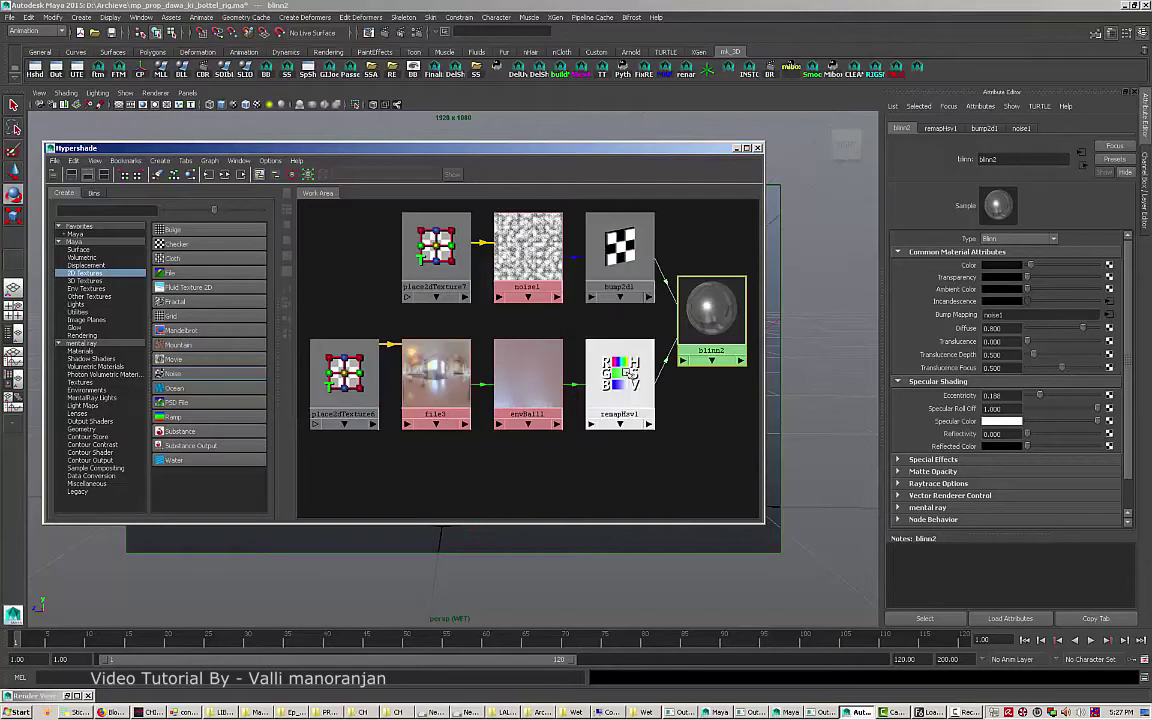
click(595, 372)
scroll(556, 402, down, 1)
scroll(556, 402, down, 1)
drag(368, 336, 617, 442)
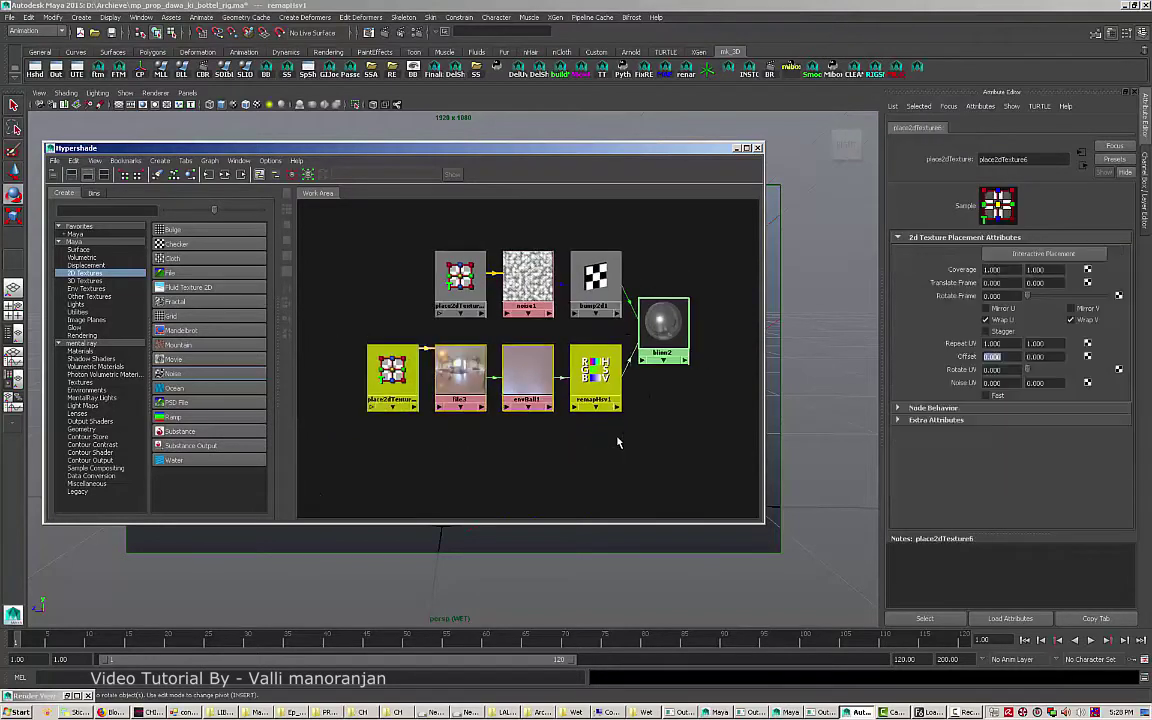
drag(607, 398, 532, 398)
click(533, 398)
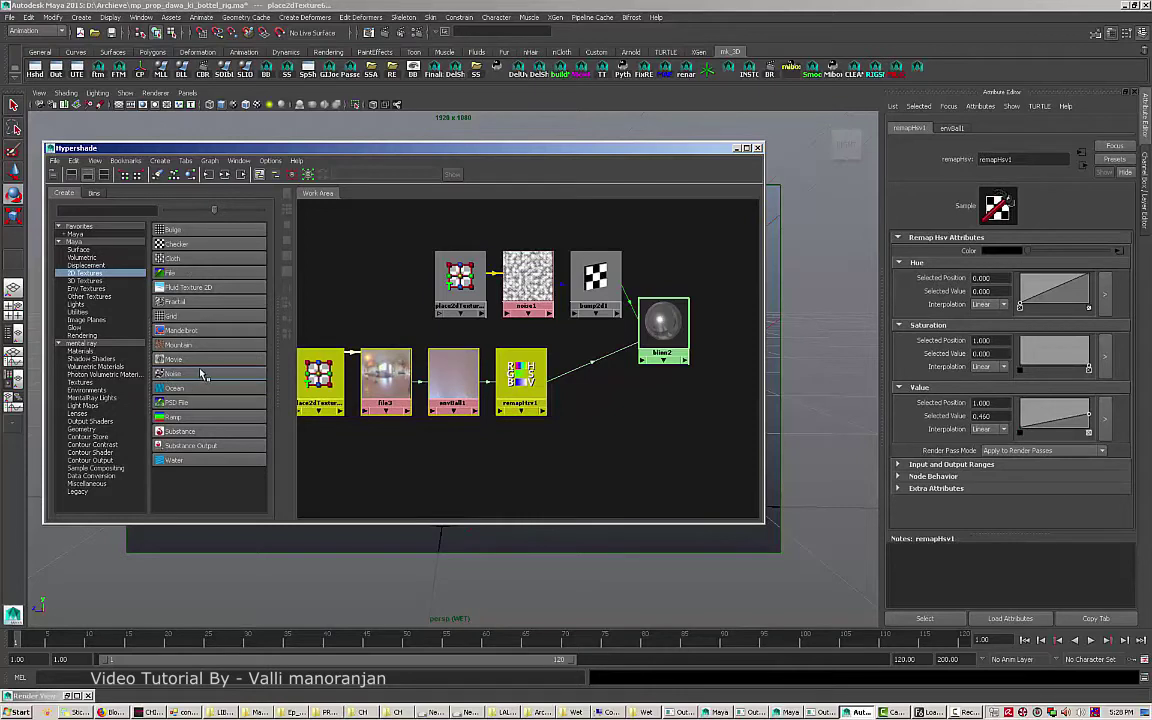
click(88, 281)
click(96, 297)
click(92, 281)
click(83, 305)
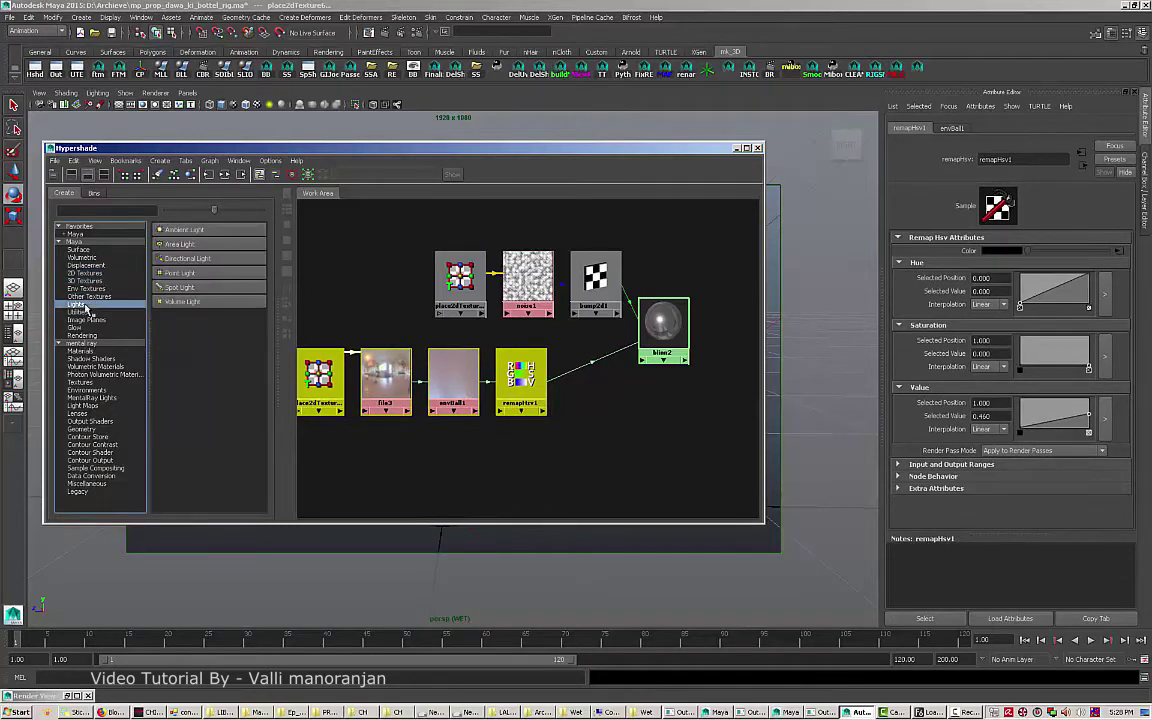
click(93, 312)
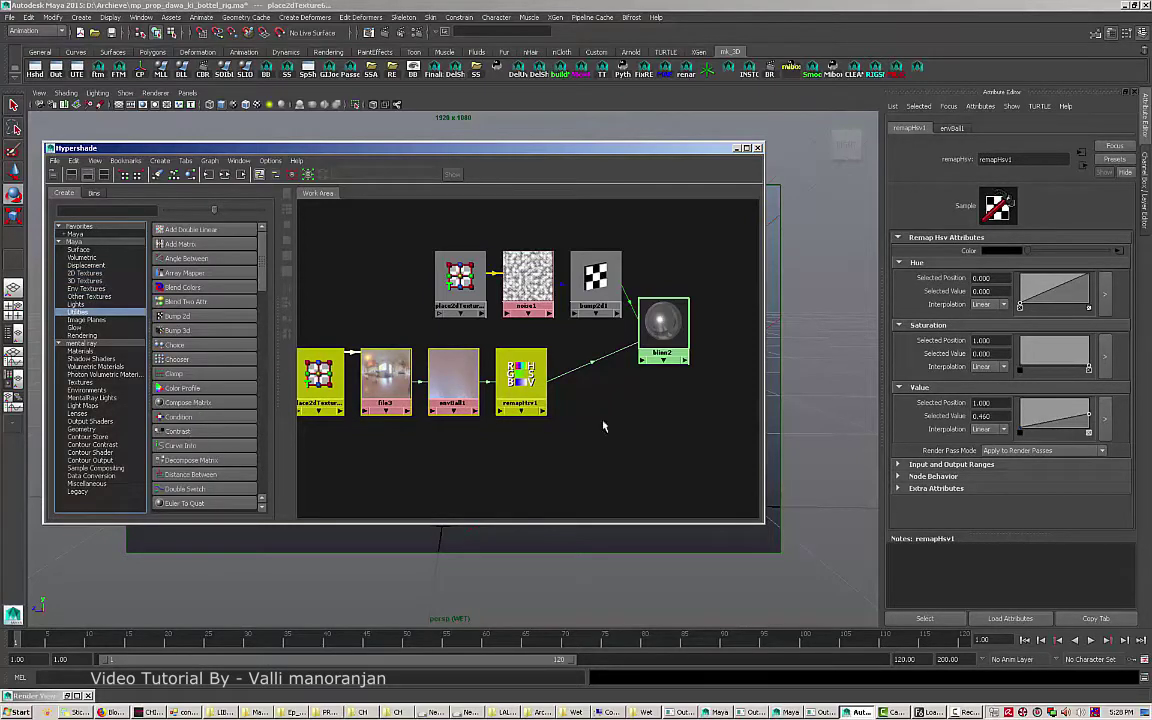
Add a point to the Remap HSV node's Value curve at position 0.67 with value 0.12.
click(525, 390)
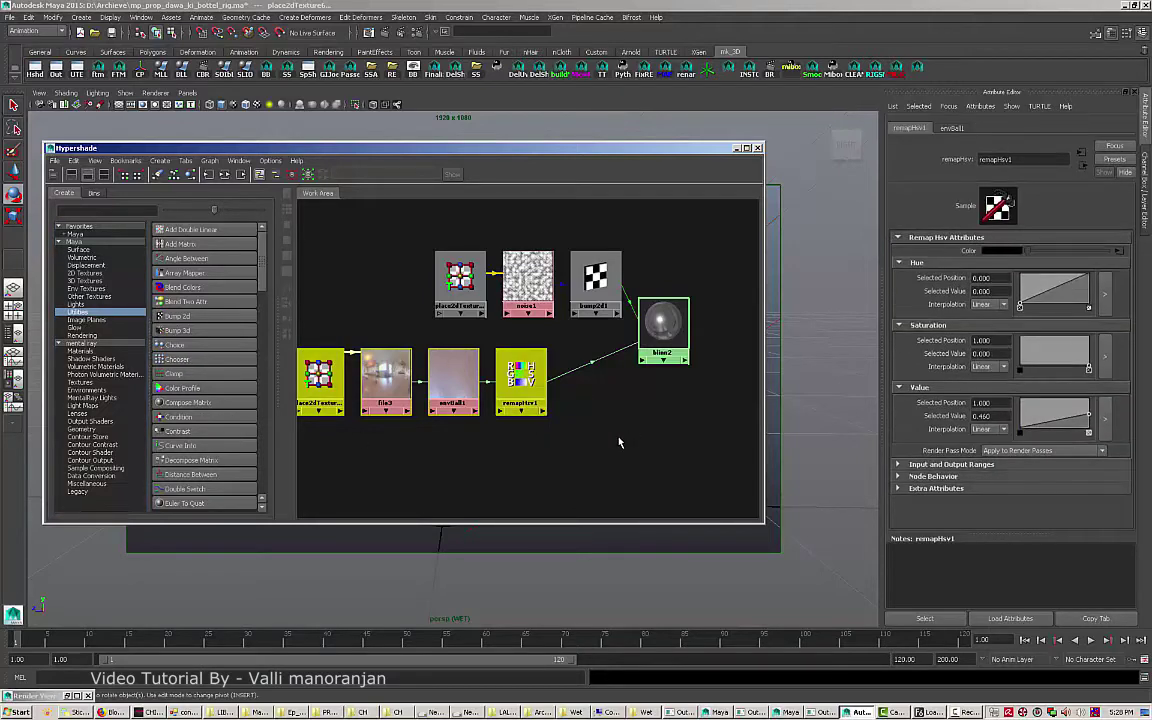
click(521, 380)
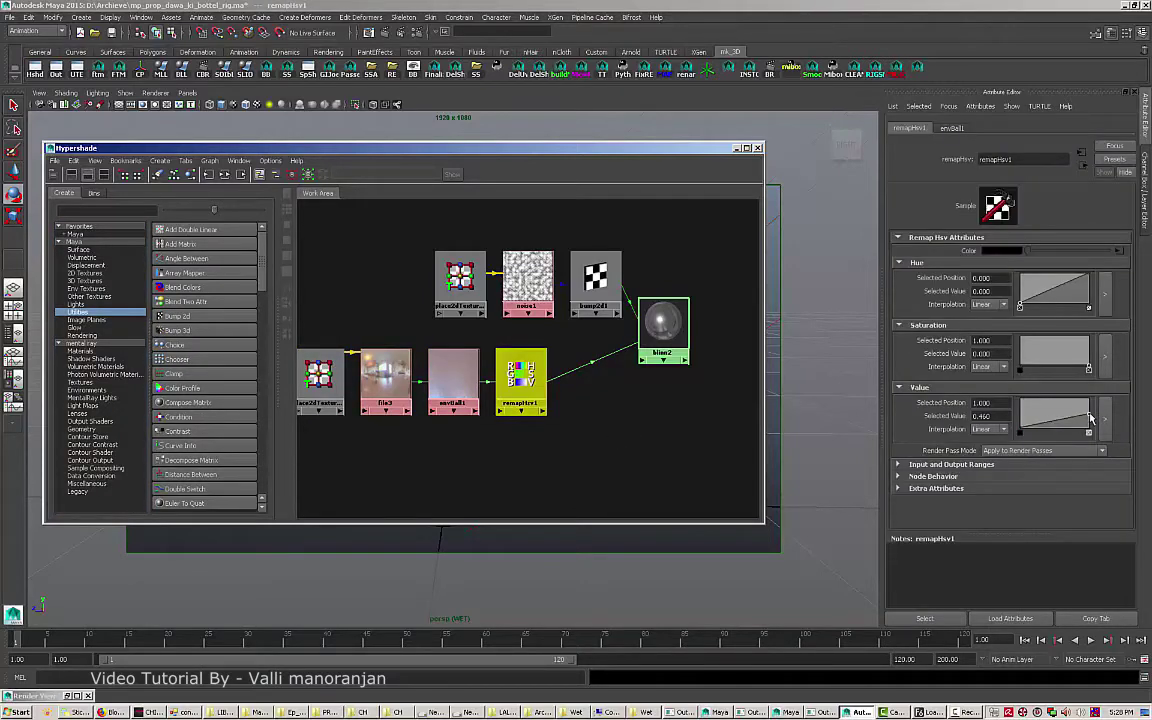
drag(1090, 417, 1067, 430)
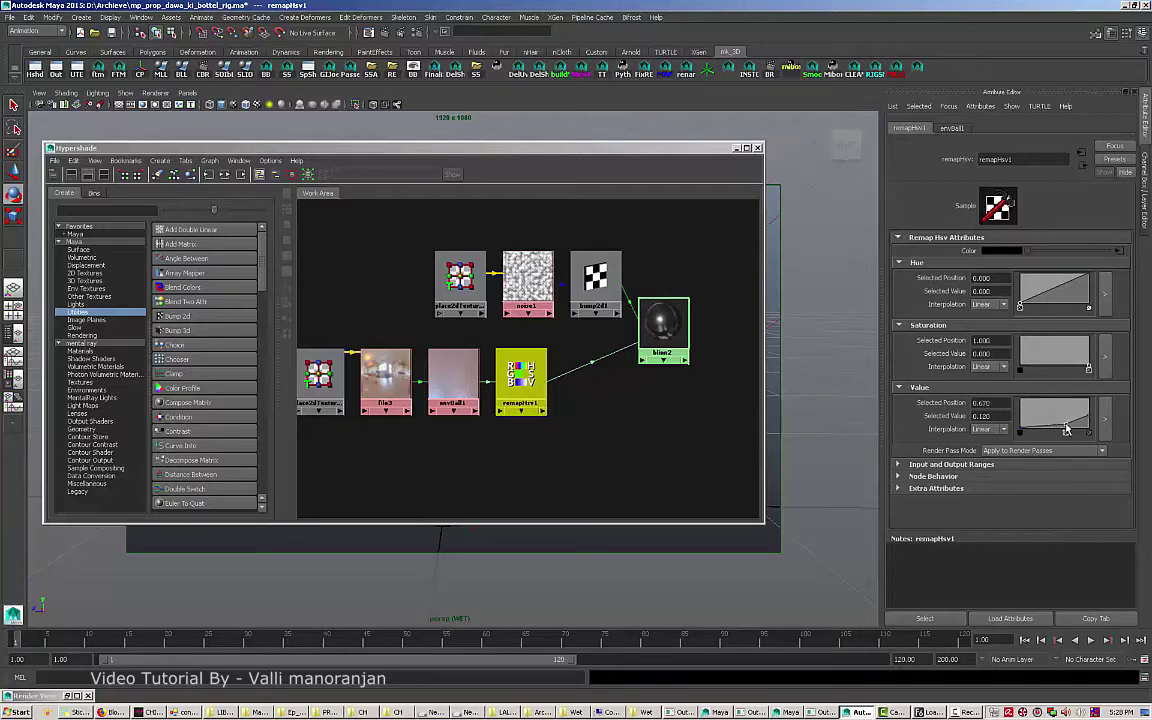
Render a region enclosing the whole bottle and compare the result with the previously kept WET render.
click(368, 34)
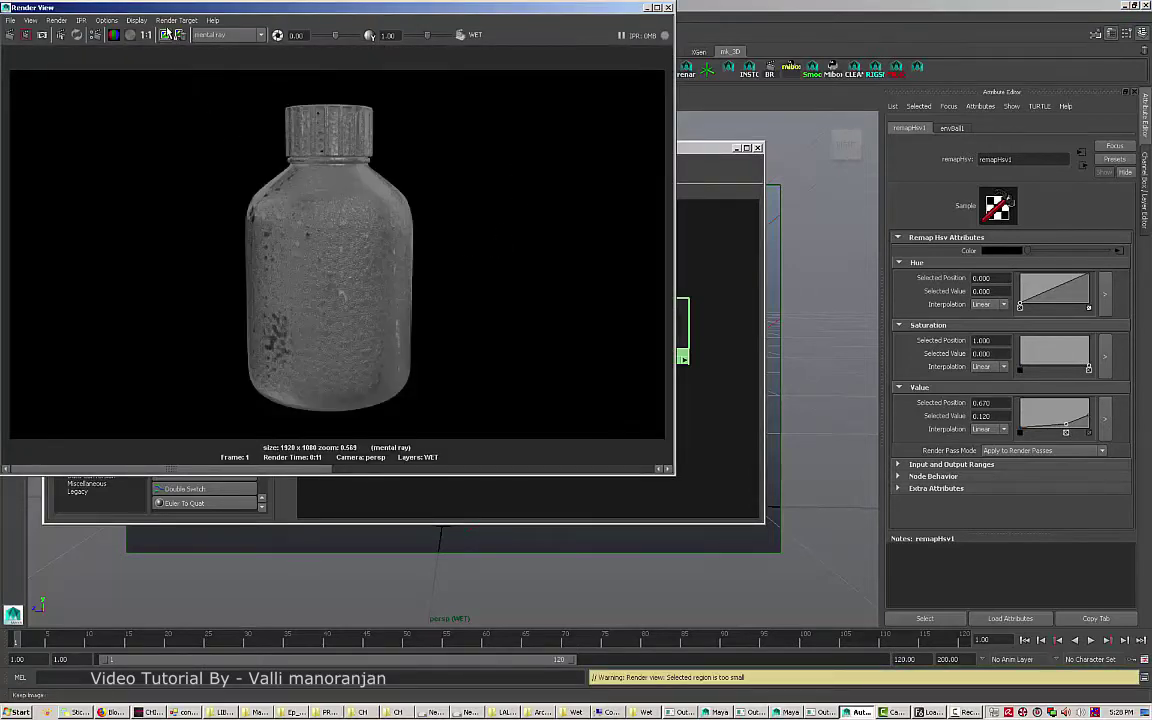
drag(178, 72, 494, 433)
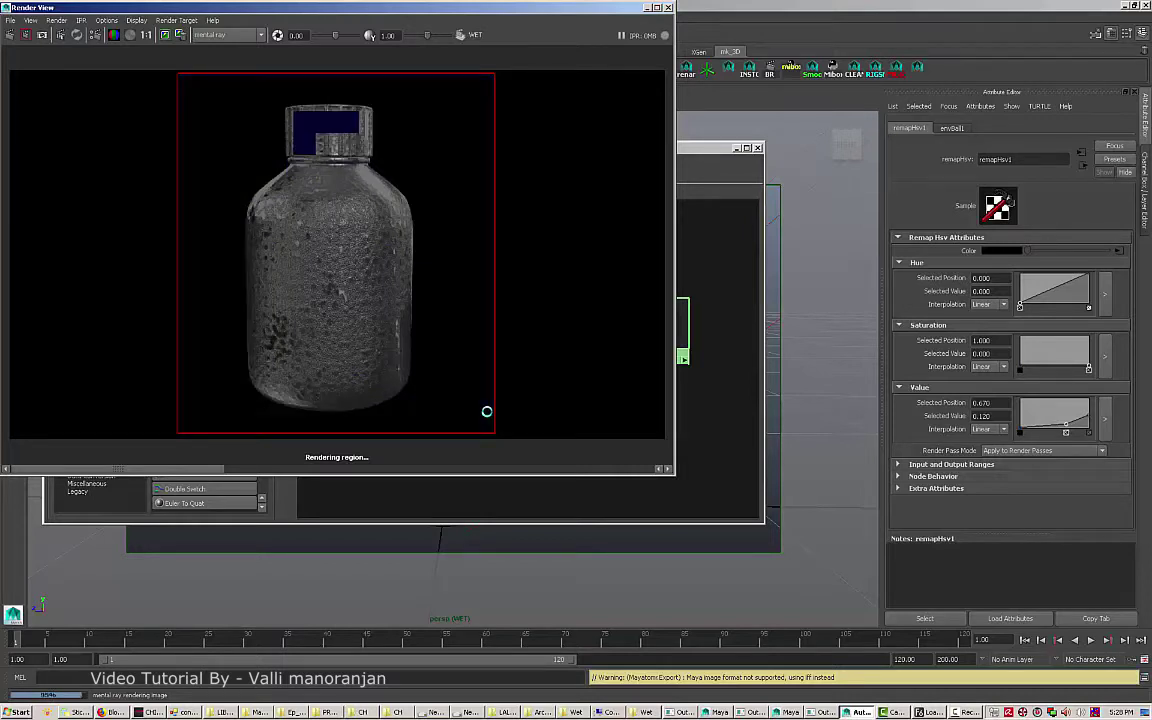
click(408, 469)
click(215, 468)
click(449, 468)
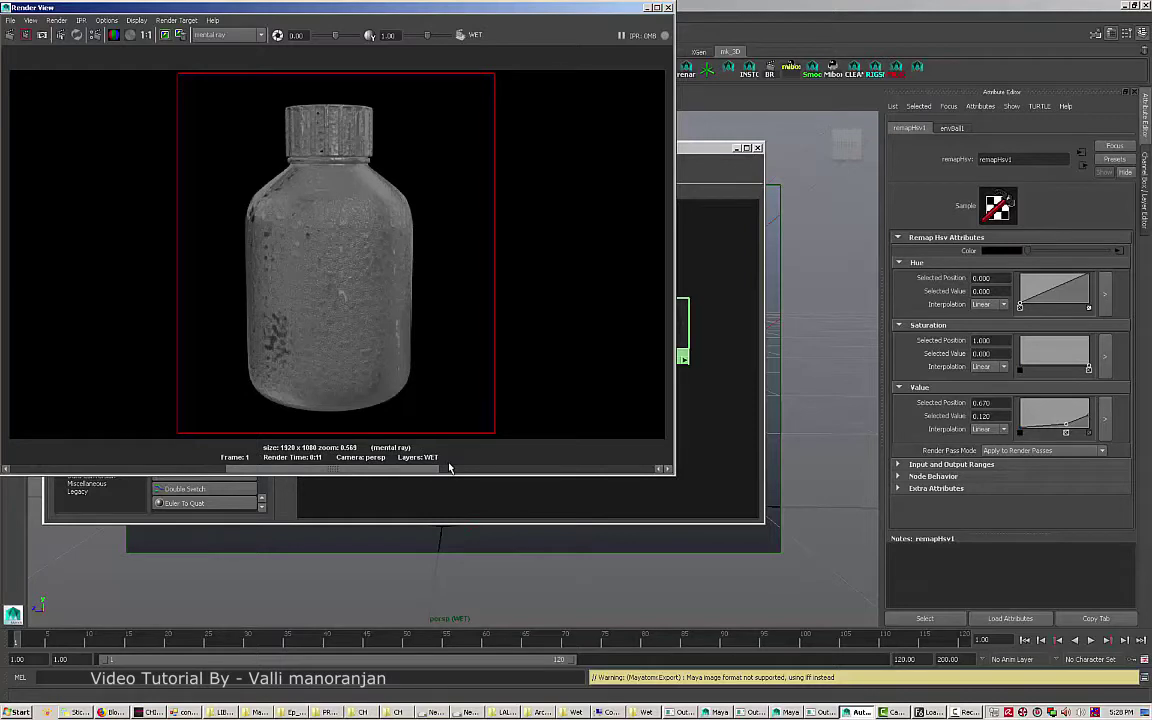
drag(449, 467, 225, 452)
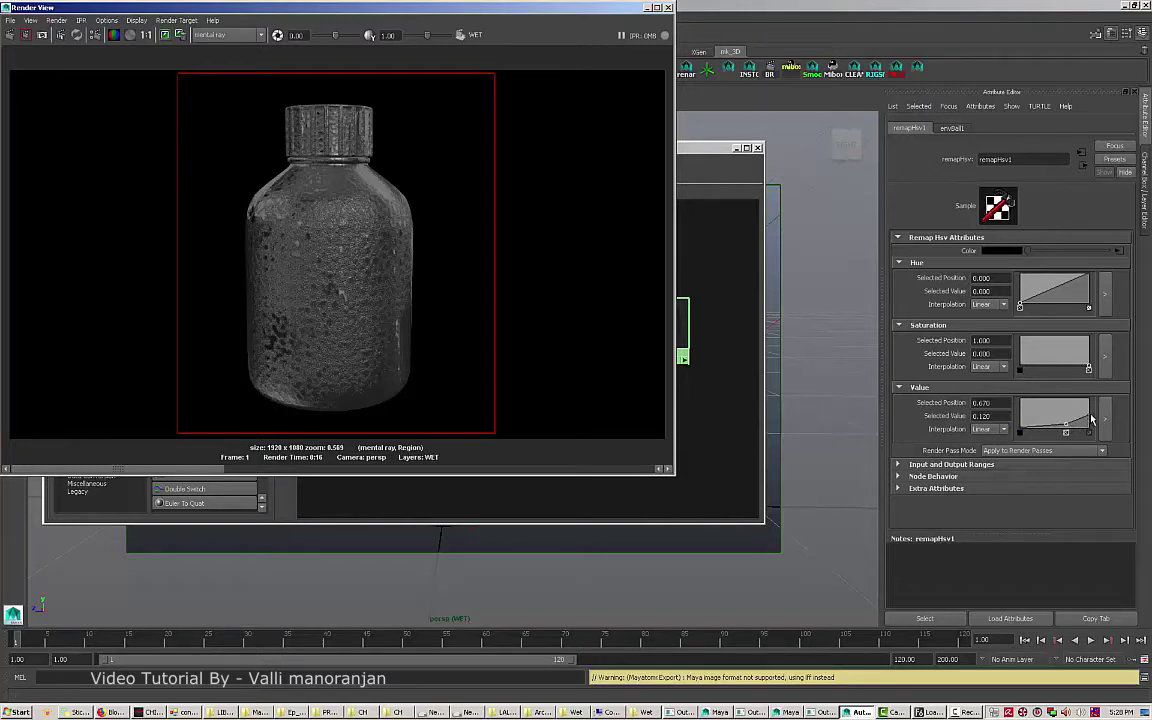
Try a higher end point on the Remap HSV Value curve, with the middle point at position 0.67 and value 0.12.
click(655, 8)
double_click(925, 5)
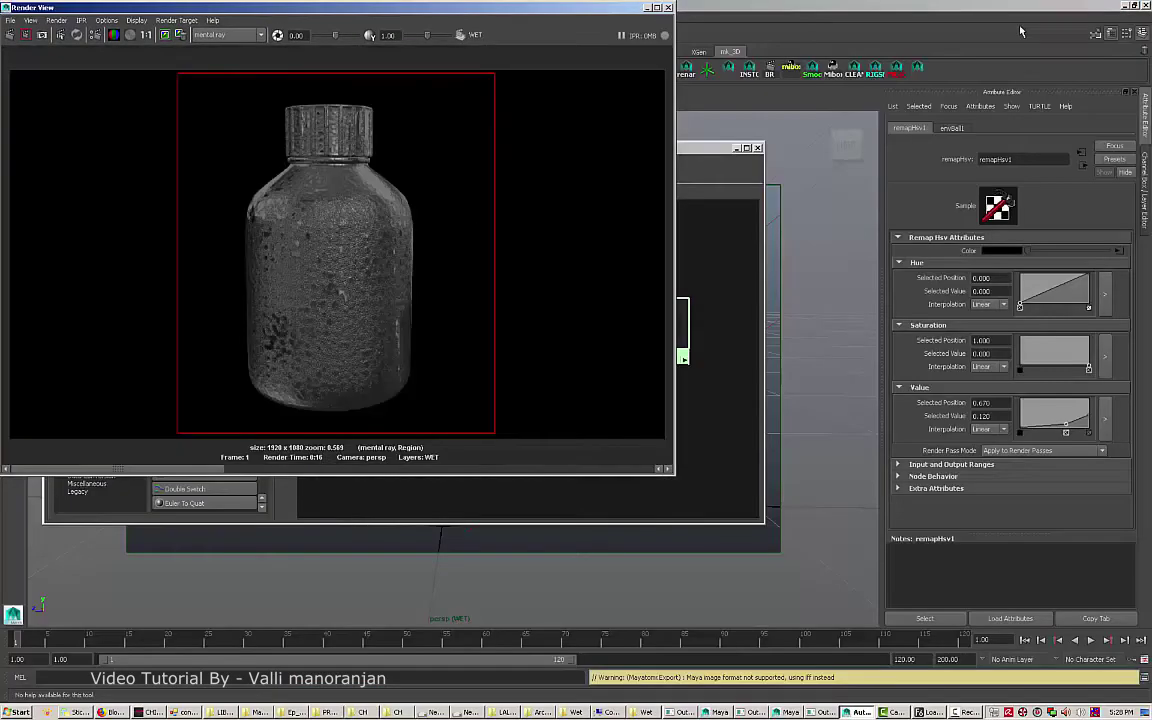
click(645, 7)
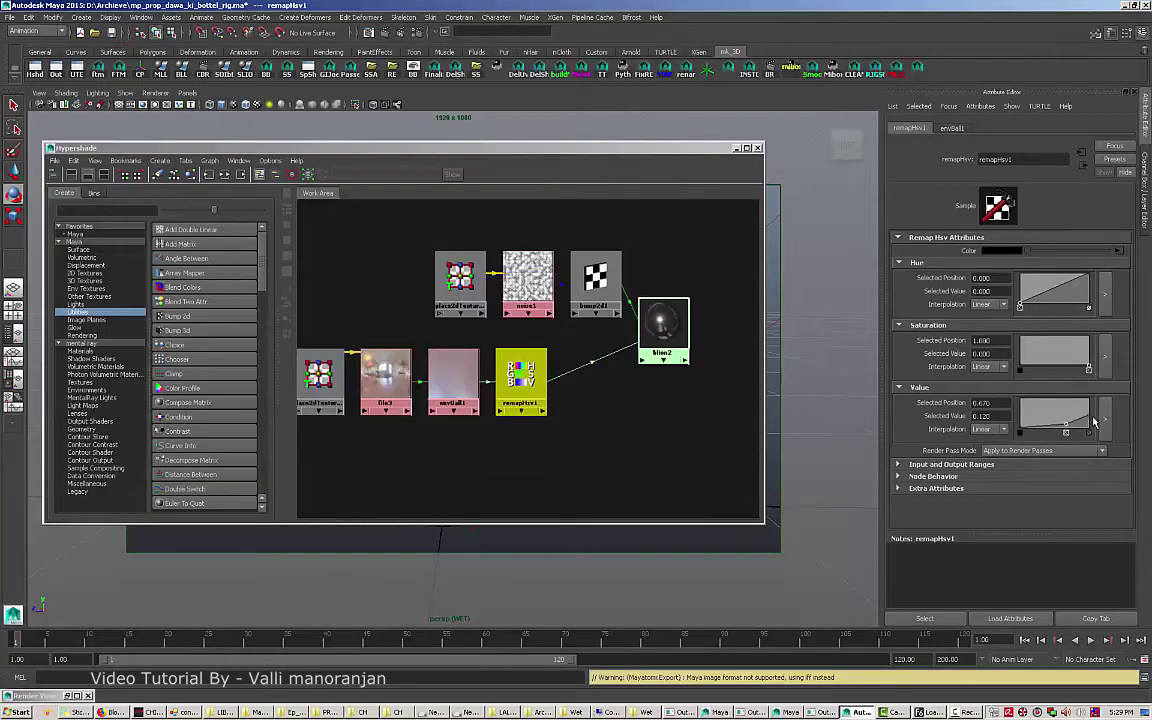
drag(1091, 420, 1096, 411)
drag(1061, 414, 1067, 428)
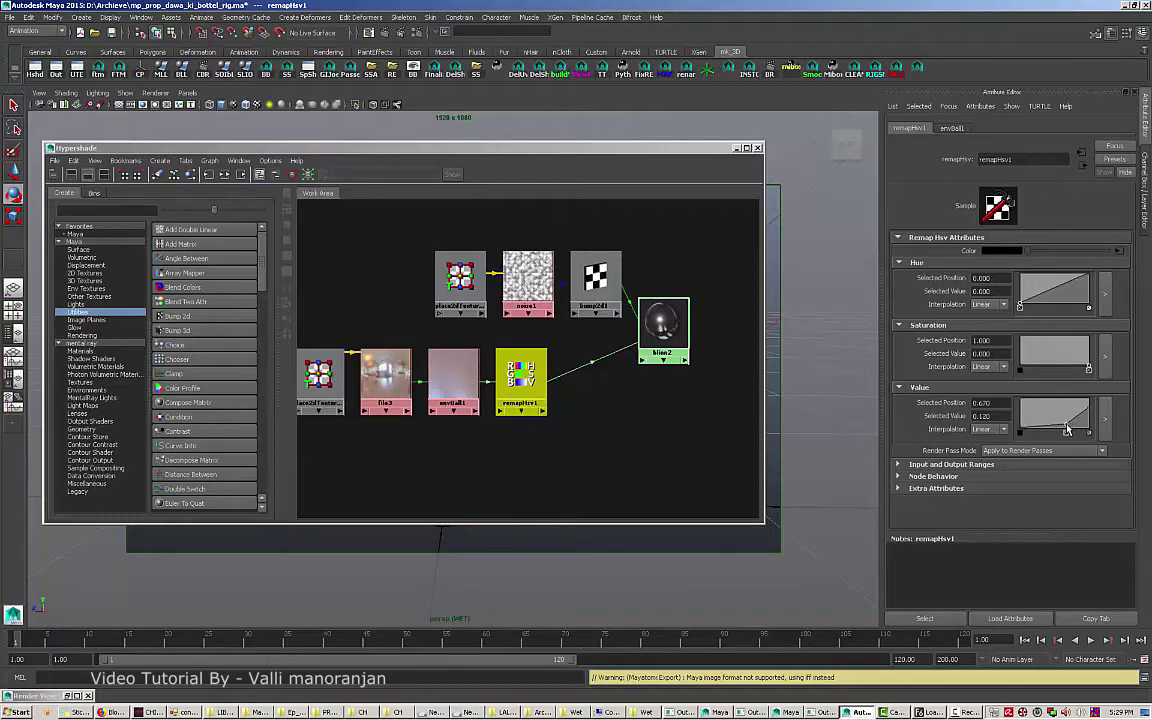
Render the bottle region again and compare it with the earlier kept images.
click(369, 33)
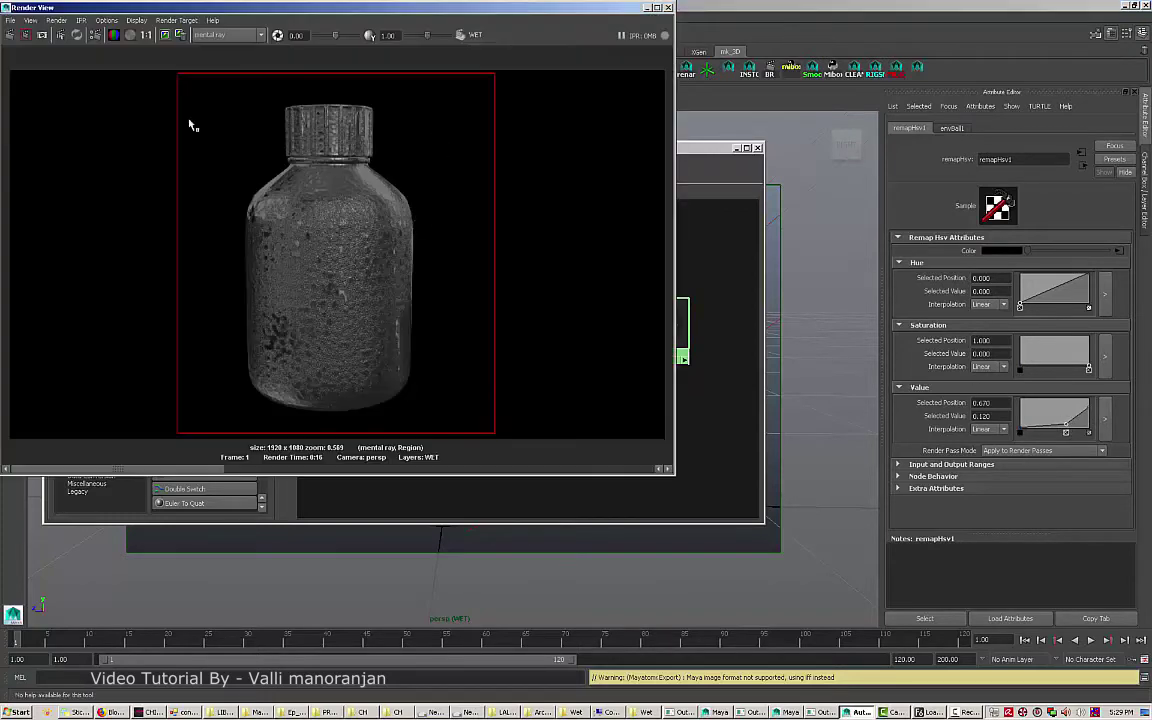
click(25, 34)
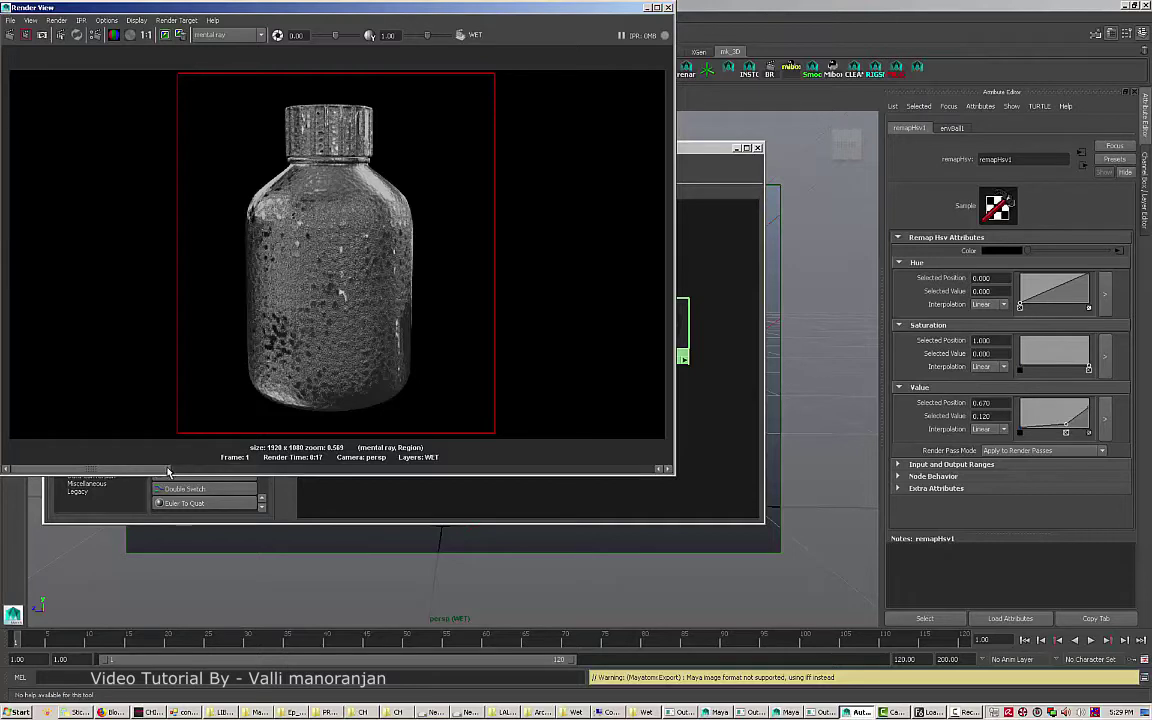
drag(168, 471, 224, 465)
drag(176, 470, 96, 471)
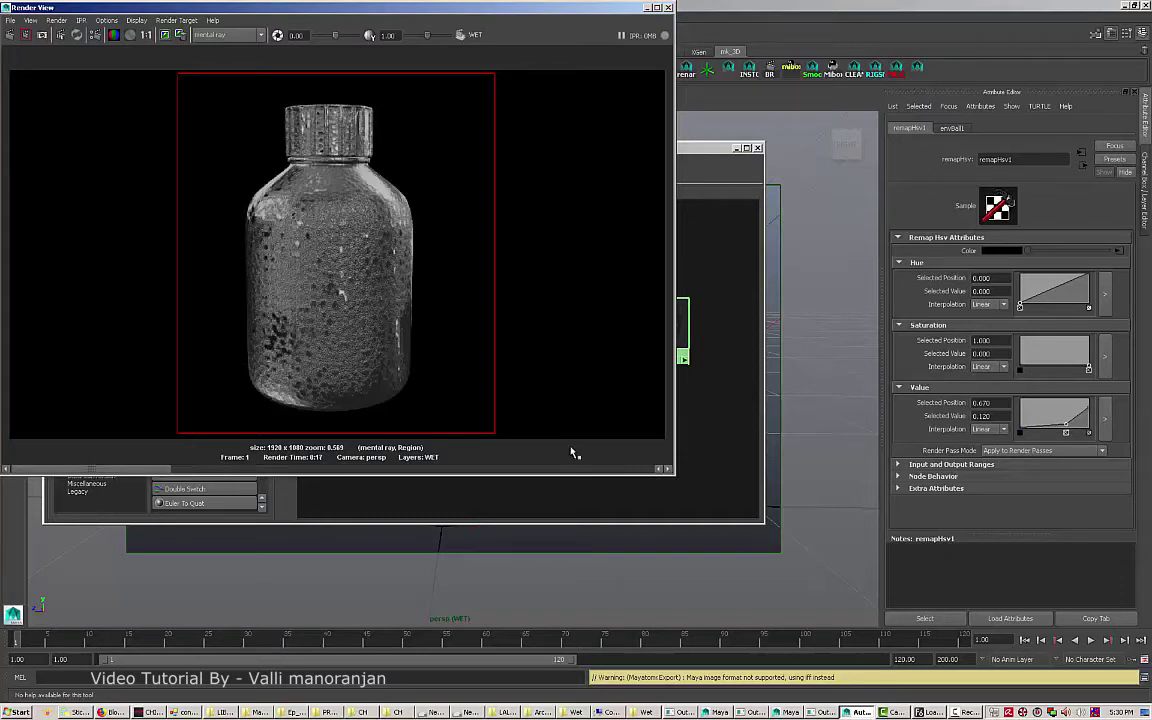
Set the Value curve's end point to 0.52 and render the bottle region again.
click(1090, 411)
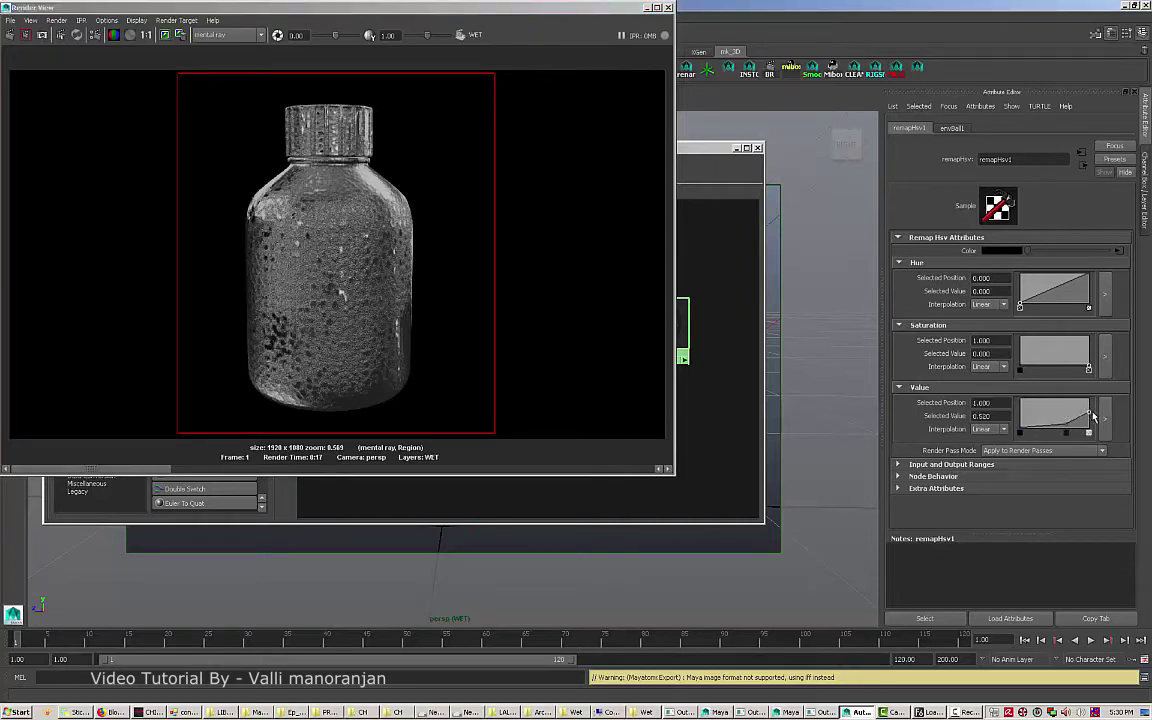
click(28, 38)
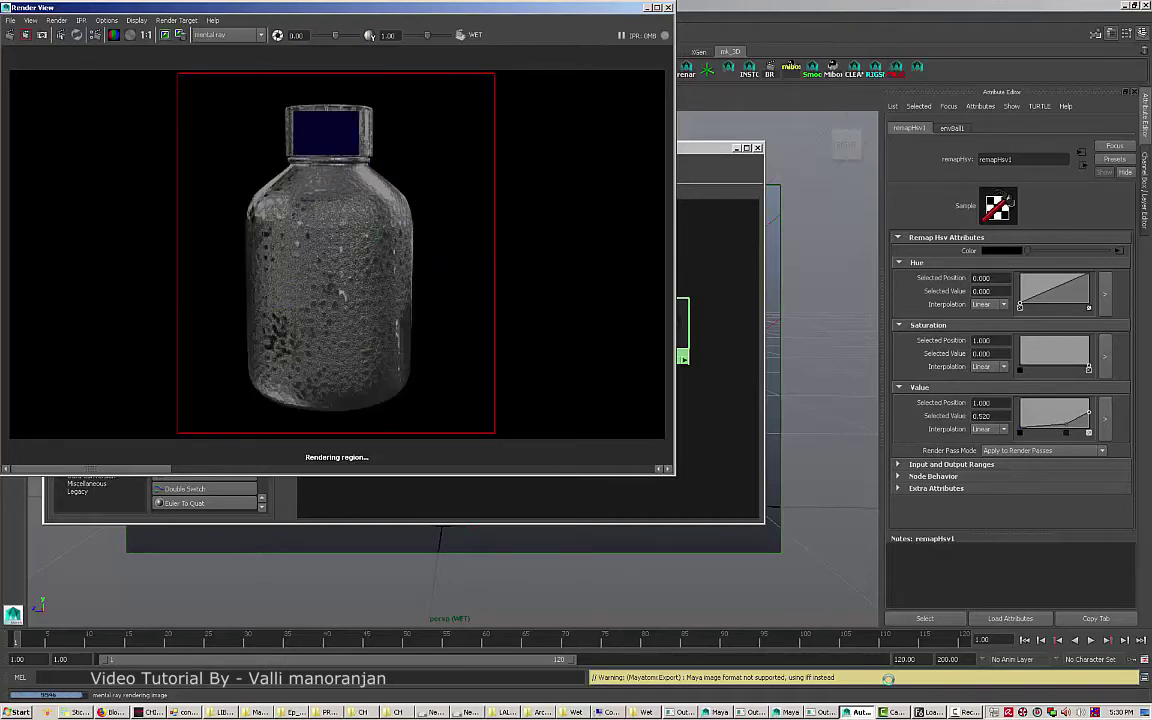
Close Fusion without saving the changes to Composition2 and start it again from the Computer window.
right_click(930, 712)
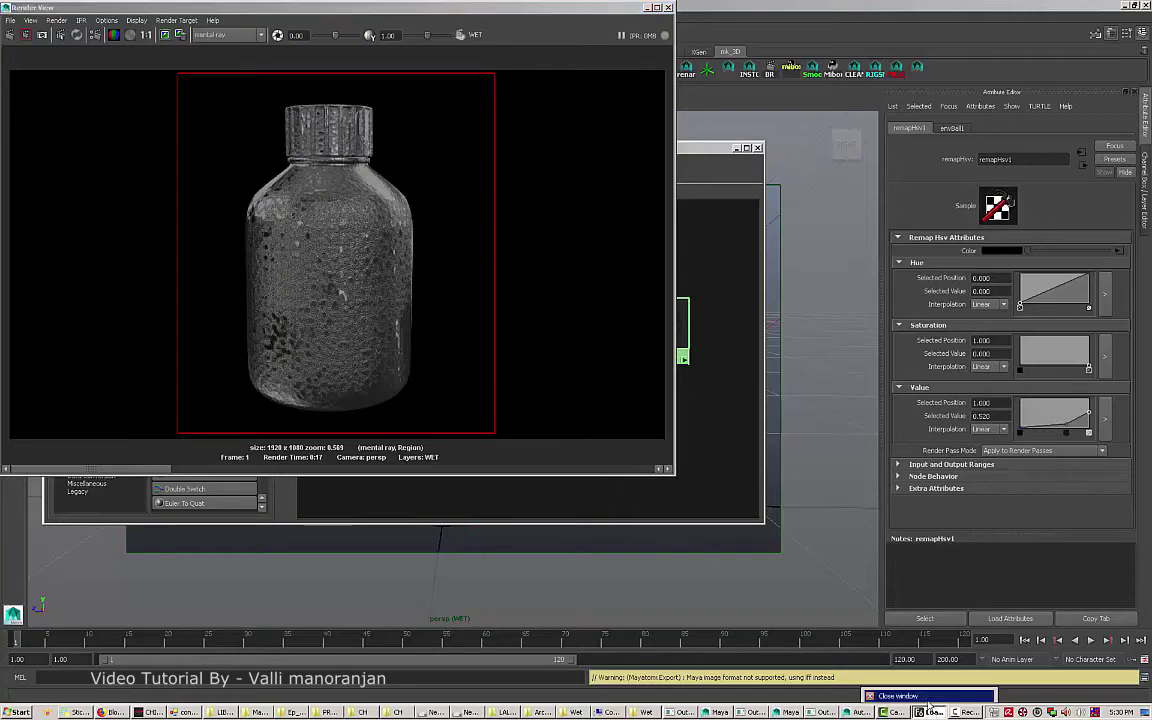
click(929, 699)
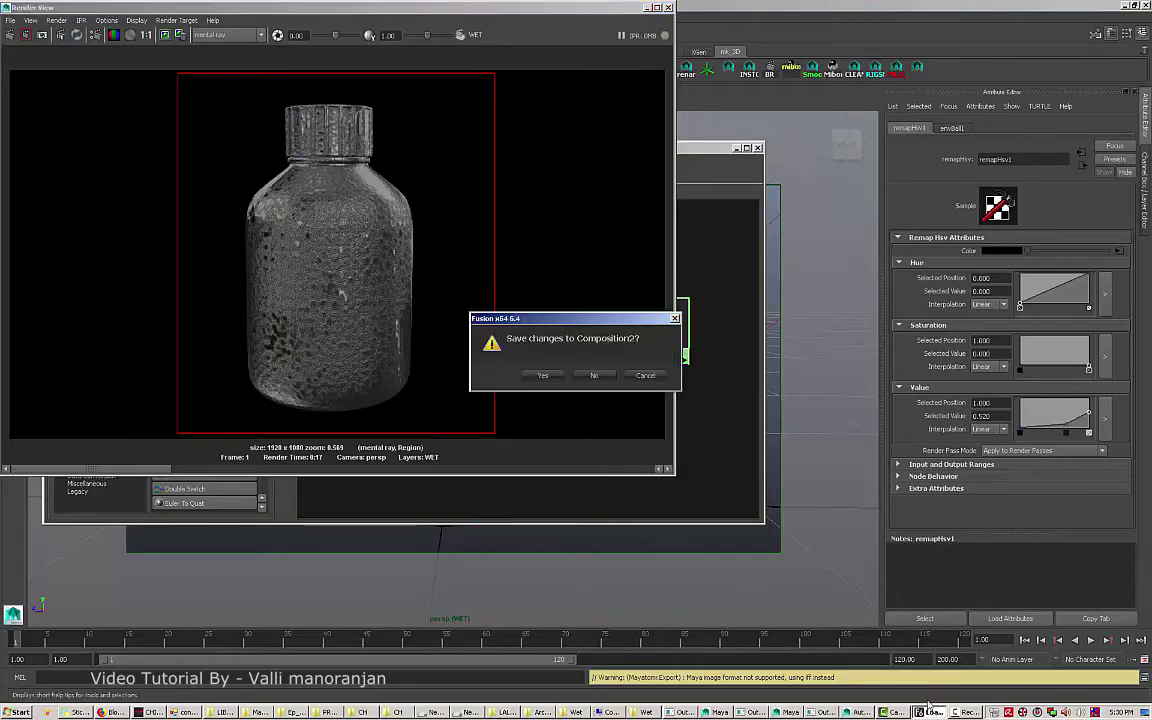
click(594, 375)
click(647, 390)
click(736, 508)
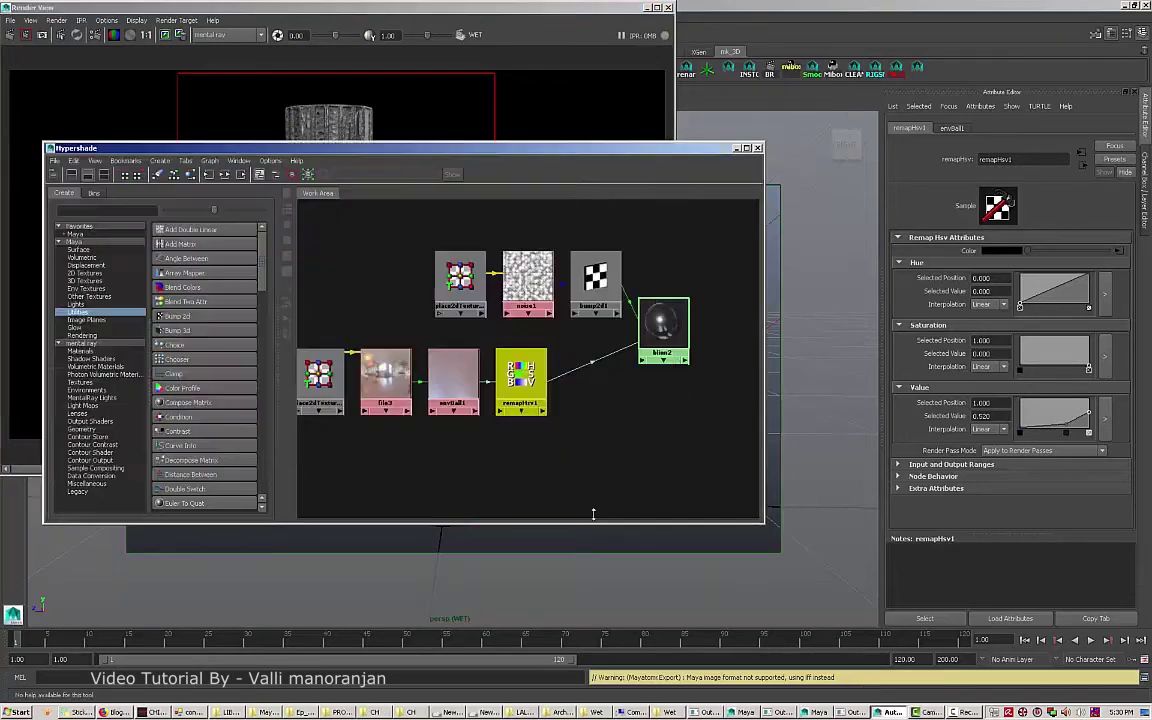
key(super)
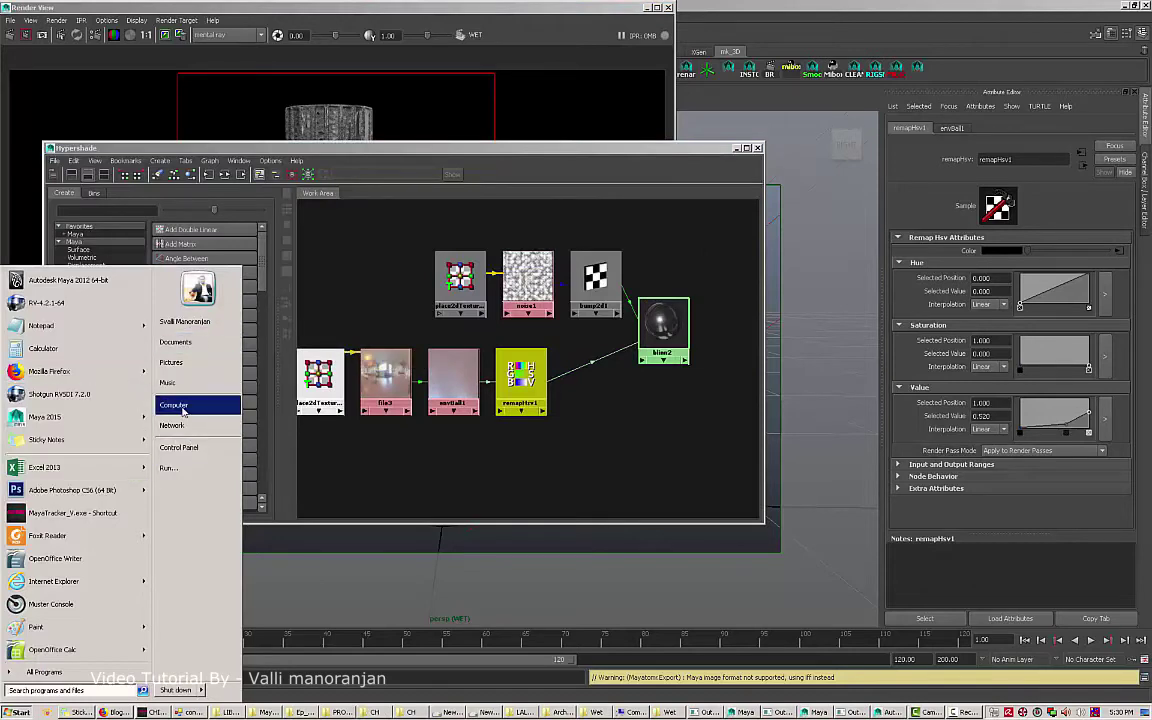
click(178, 406)
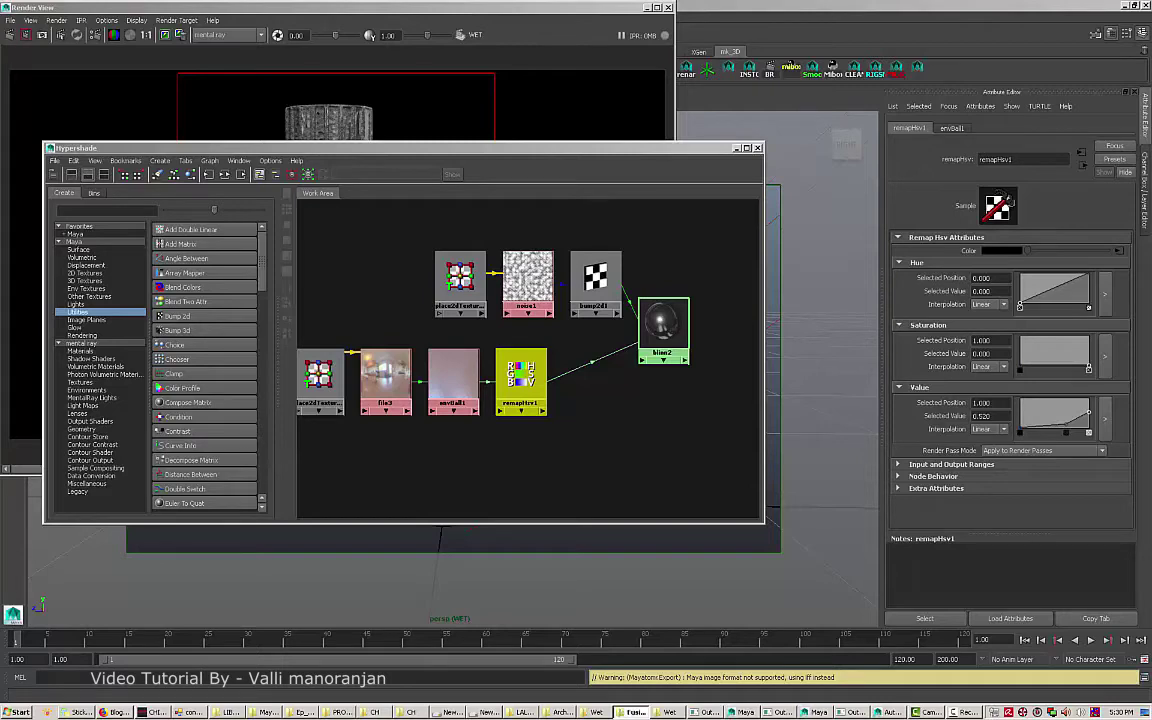
Bring up the render layer list, clear the render region, and render the AO layer and the DIFFUSE layer in full.
click(645, 350)
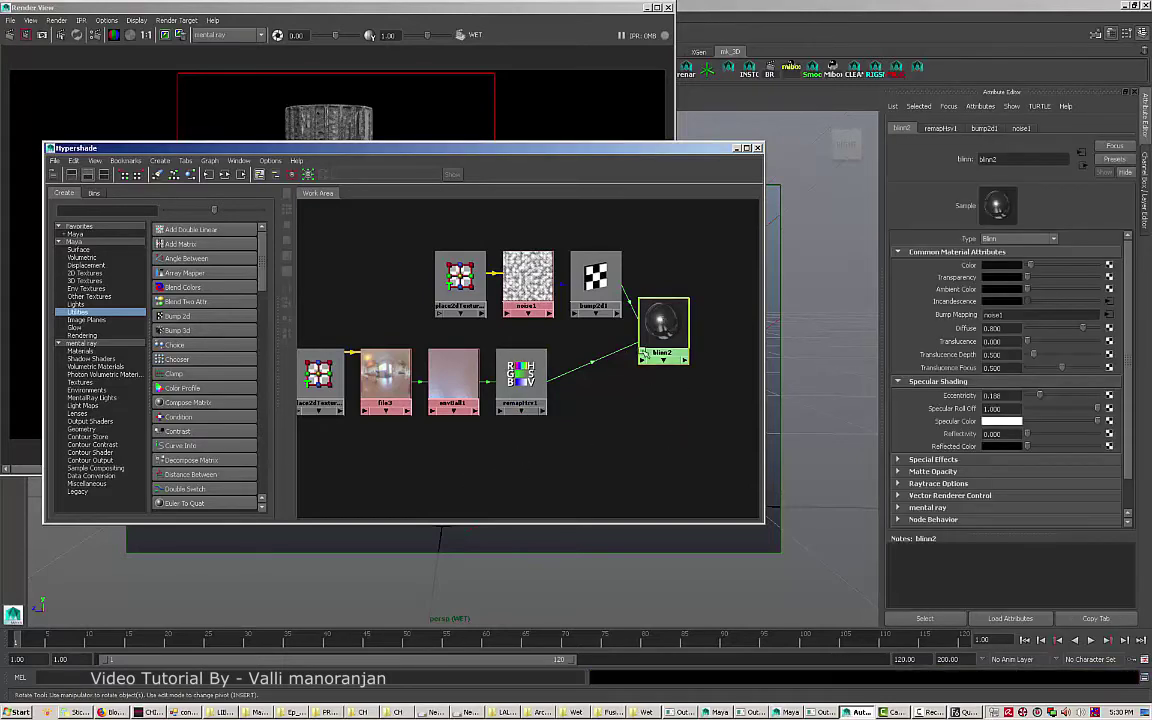
click(514, 103)
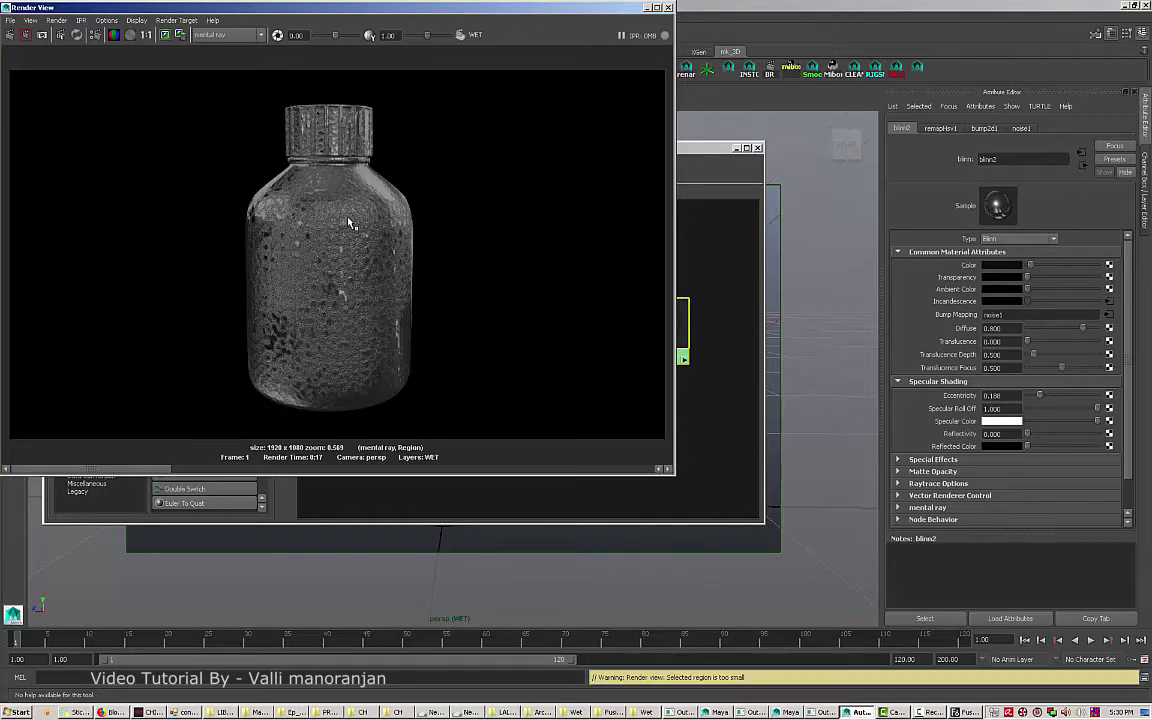
click(714, 117)
key(ctrl+a)
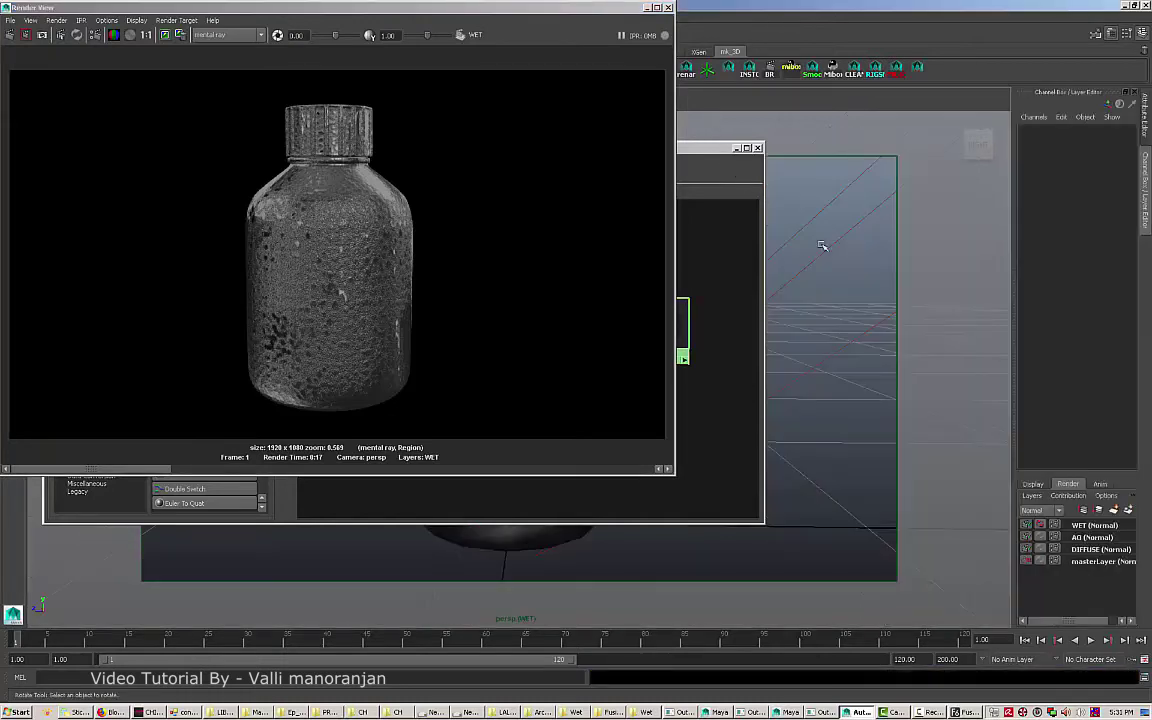
click(1092, 537)
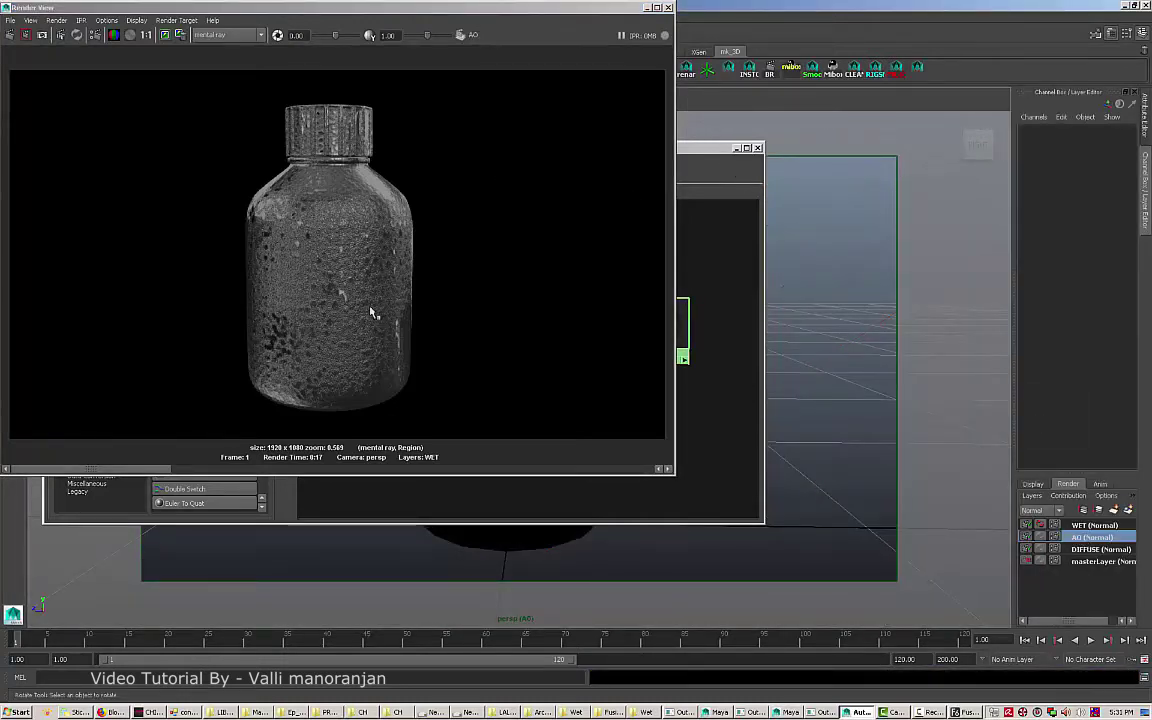
drag(165, 469, 135, 460)
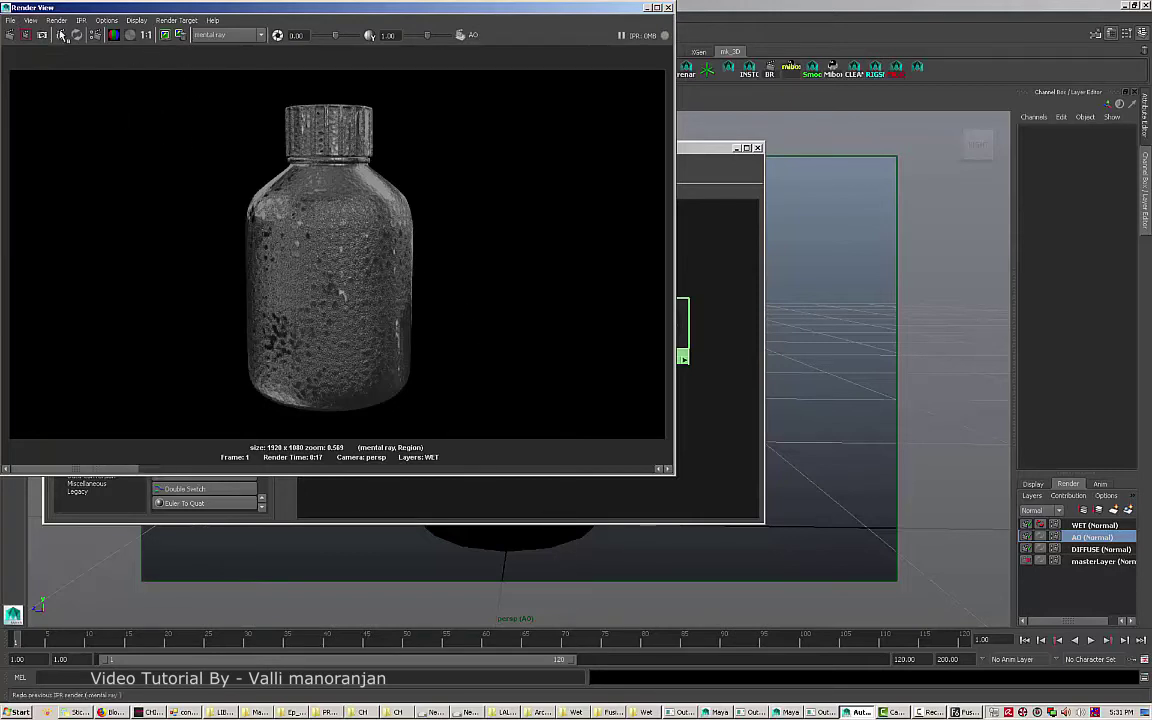
click(11, 35)
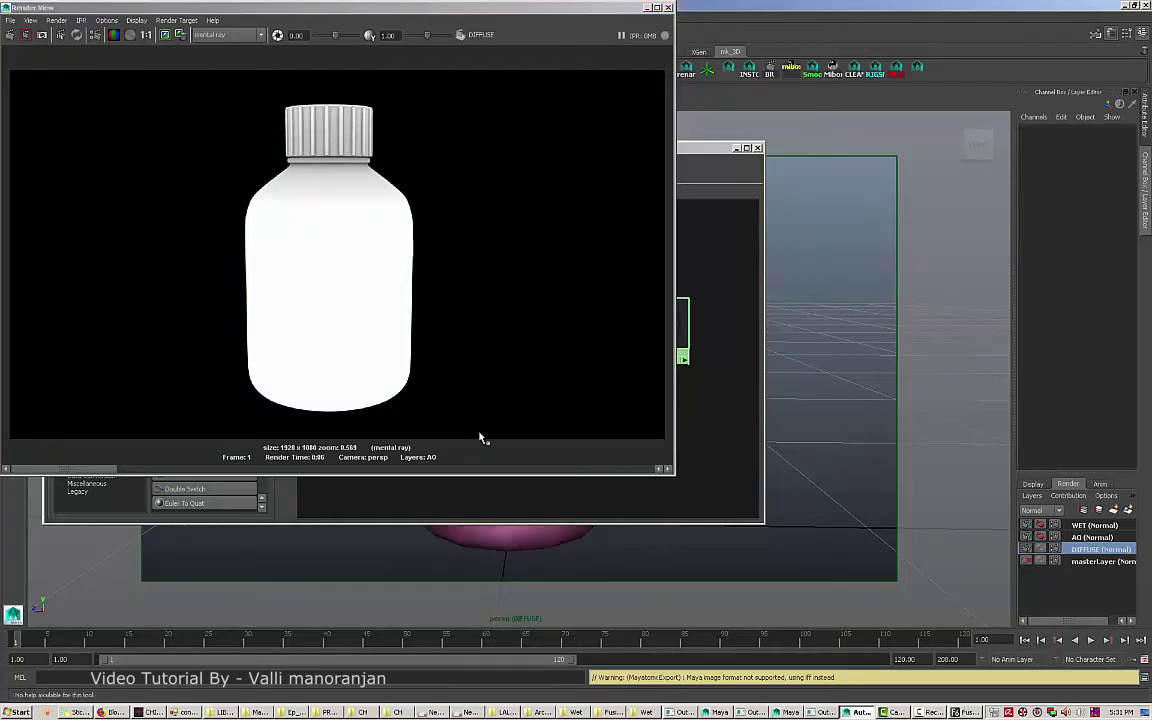
key(ctrl+r)
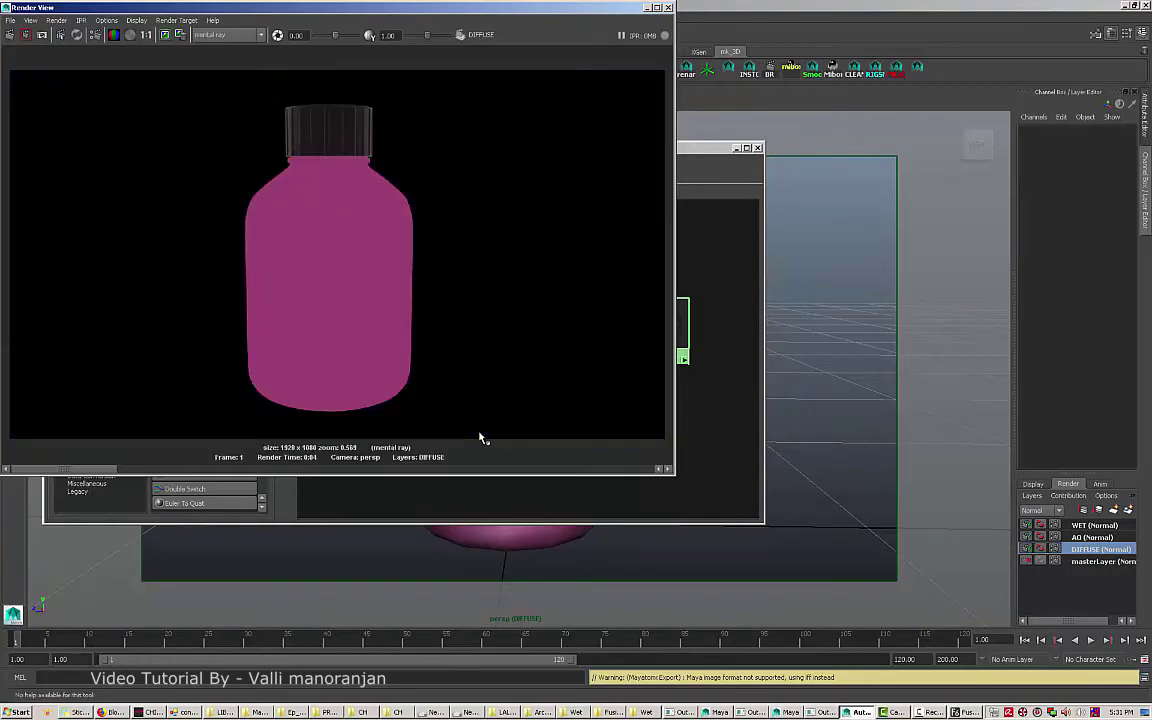
Start saving the DIFFUSE render and create a folder named FOR_WET on the Desktop.
key(alt+f)
key(Up)
key(Return)
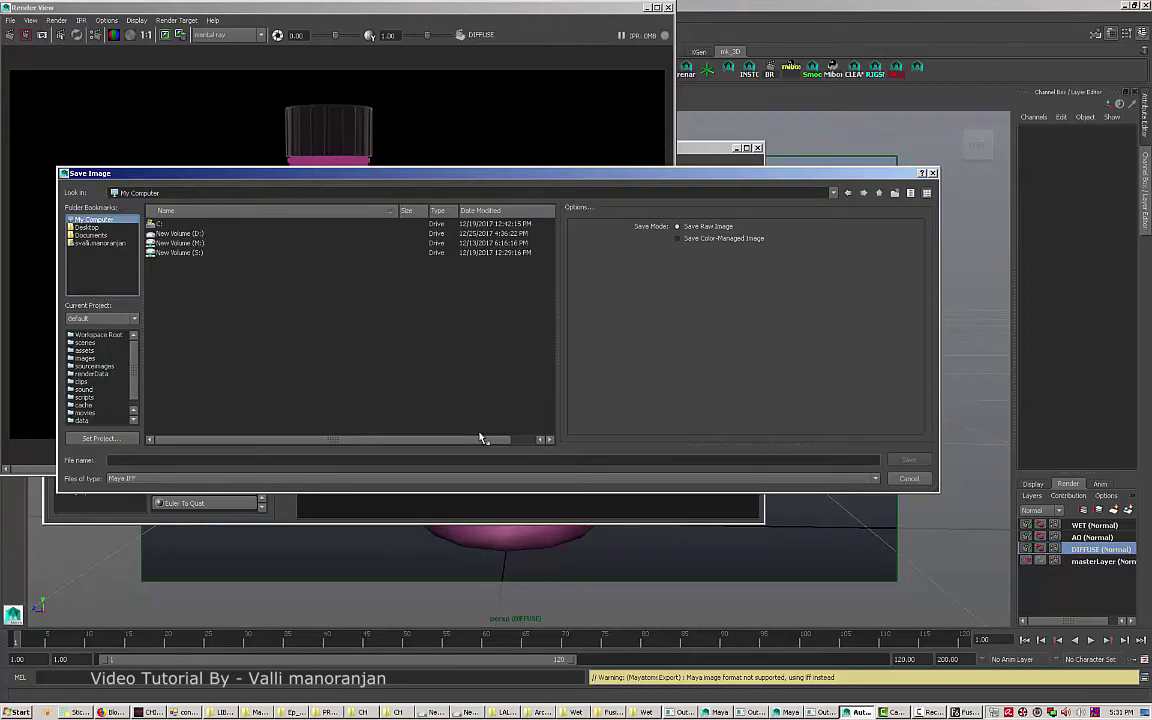
key(Down)
key(shift+F10)
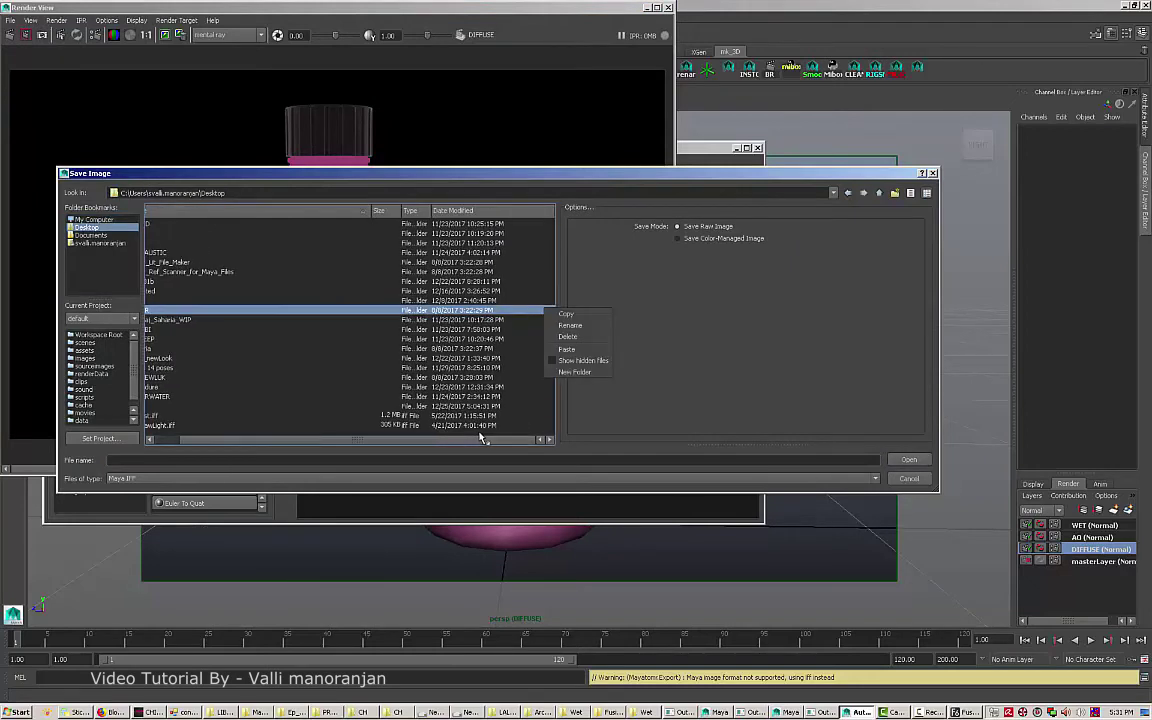
key(Up)
key(Return)
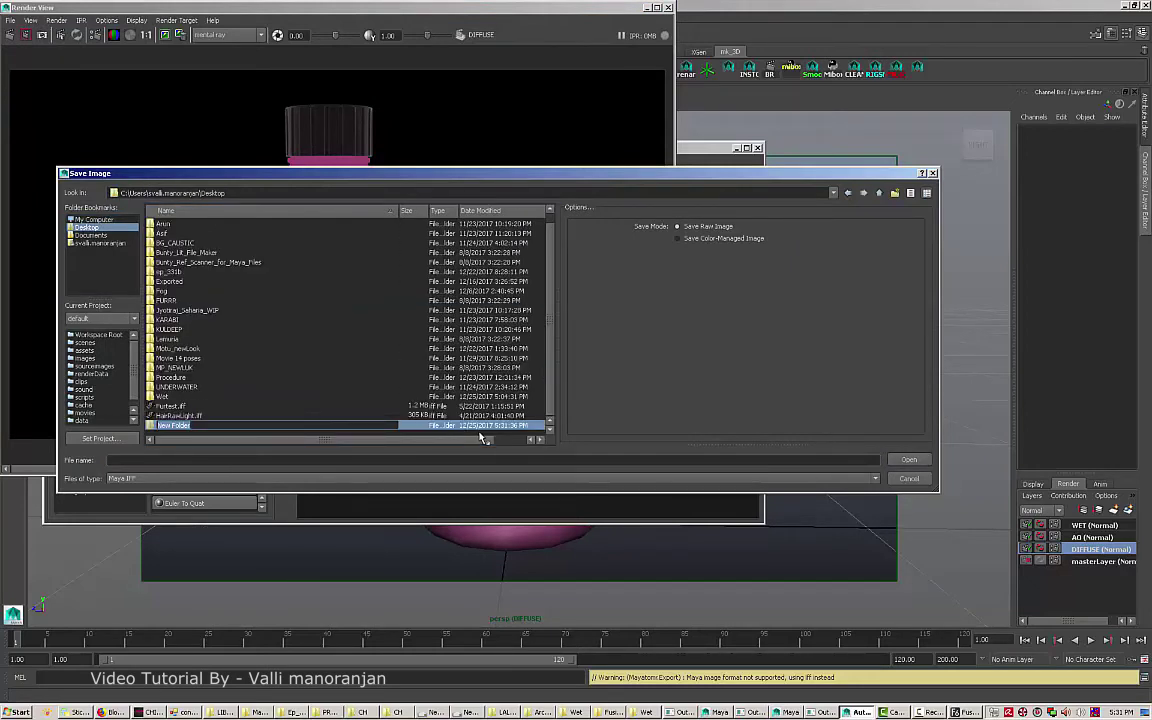
text(FOR_WET)
key(Return)
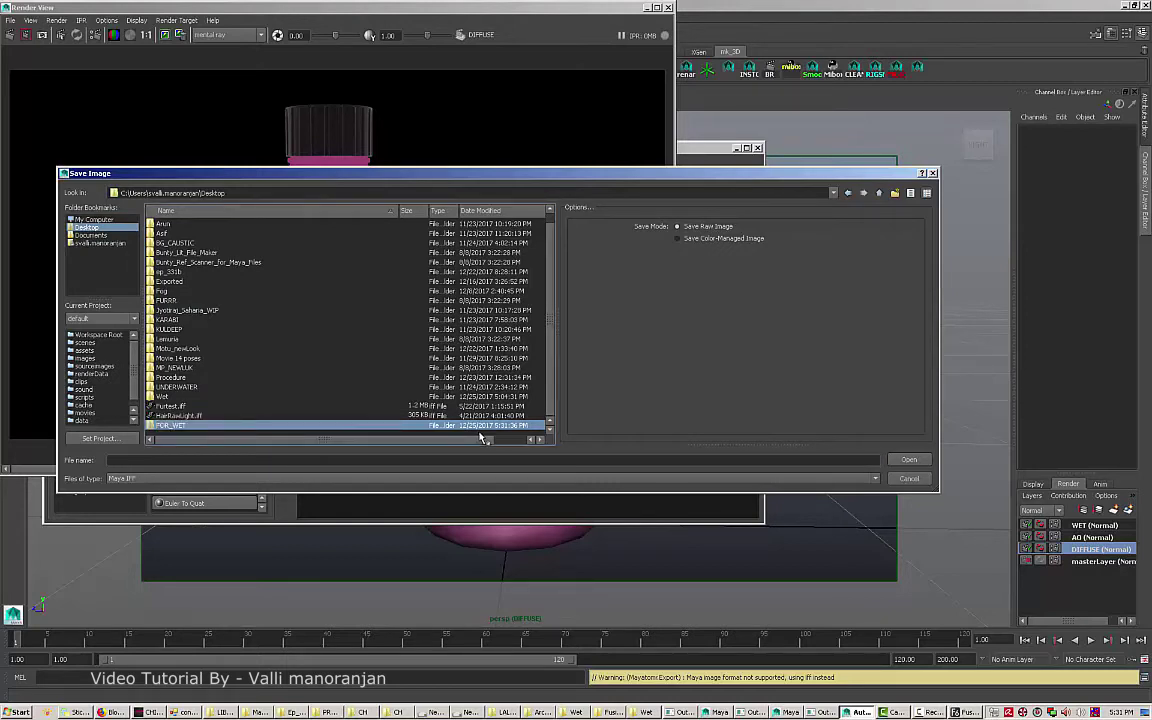
Enter the FOR_WET folder in the save dialog and open the same folder in a separate file explorer window.
key(Return)
key(Tab)
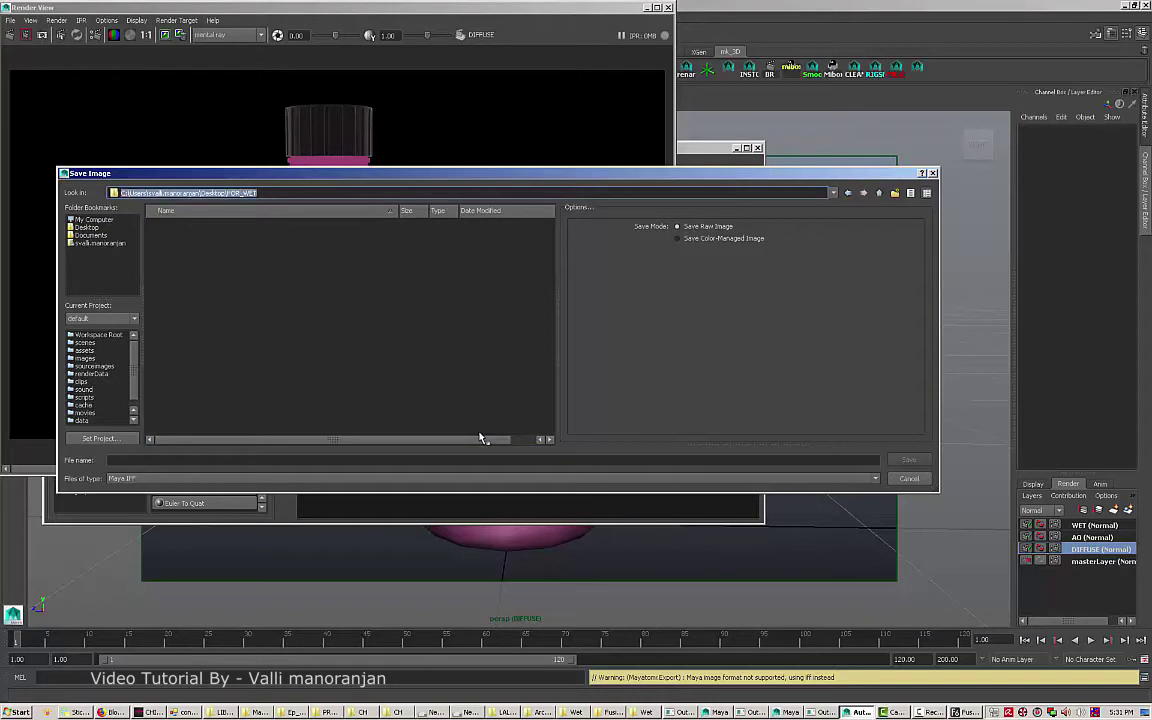
key(super+e)
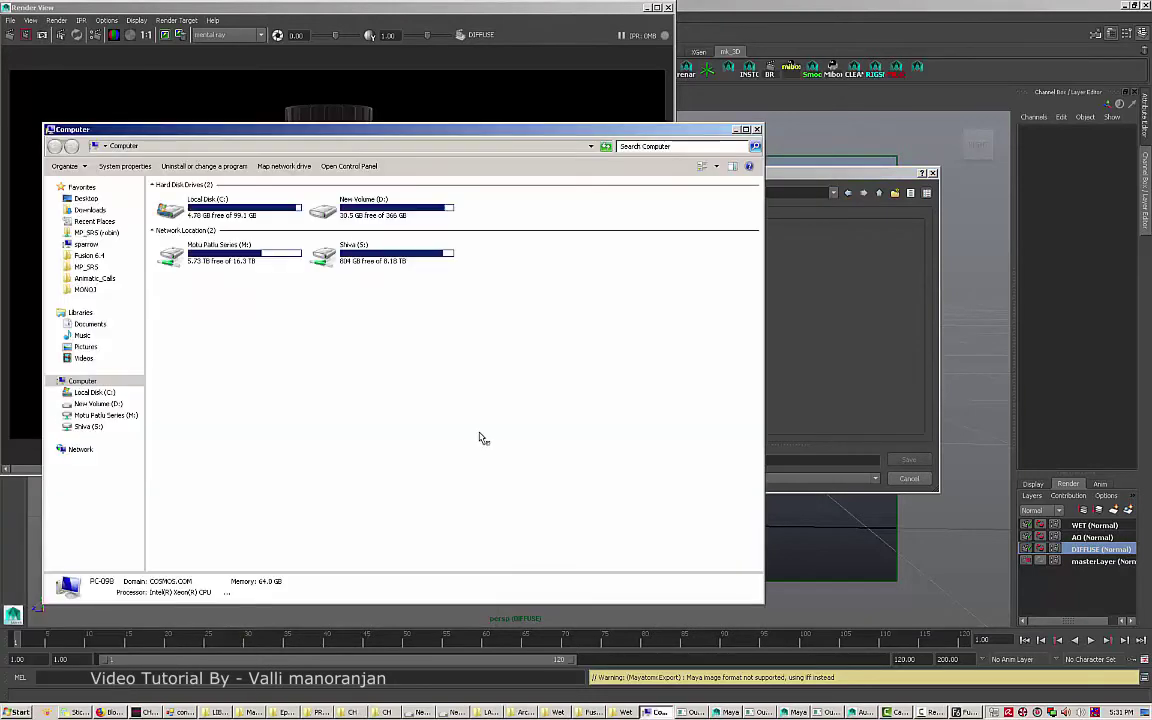
text(C:\Users\valli.manoranjan\Desktop\FOR_WET)
key(Return)
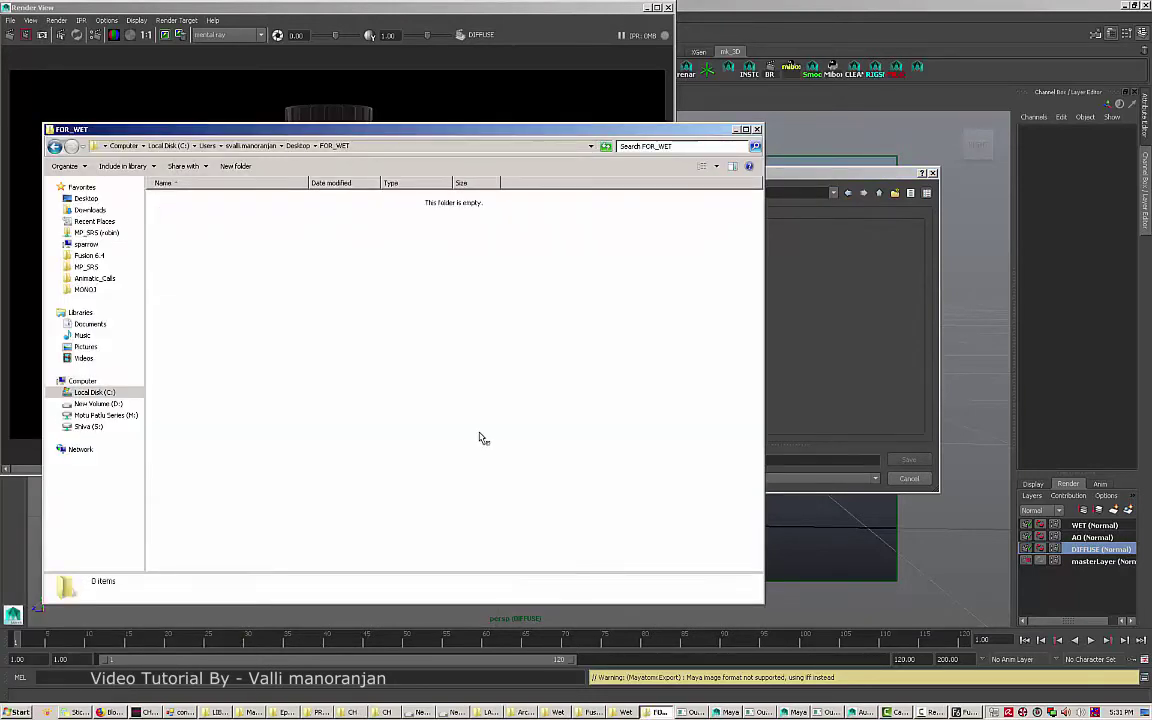
Return to the save dialog and save the render in FOR_WET as DIFFUSE in Maya IFF format.
key(alt+Tab)
key(Return)
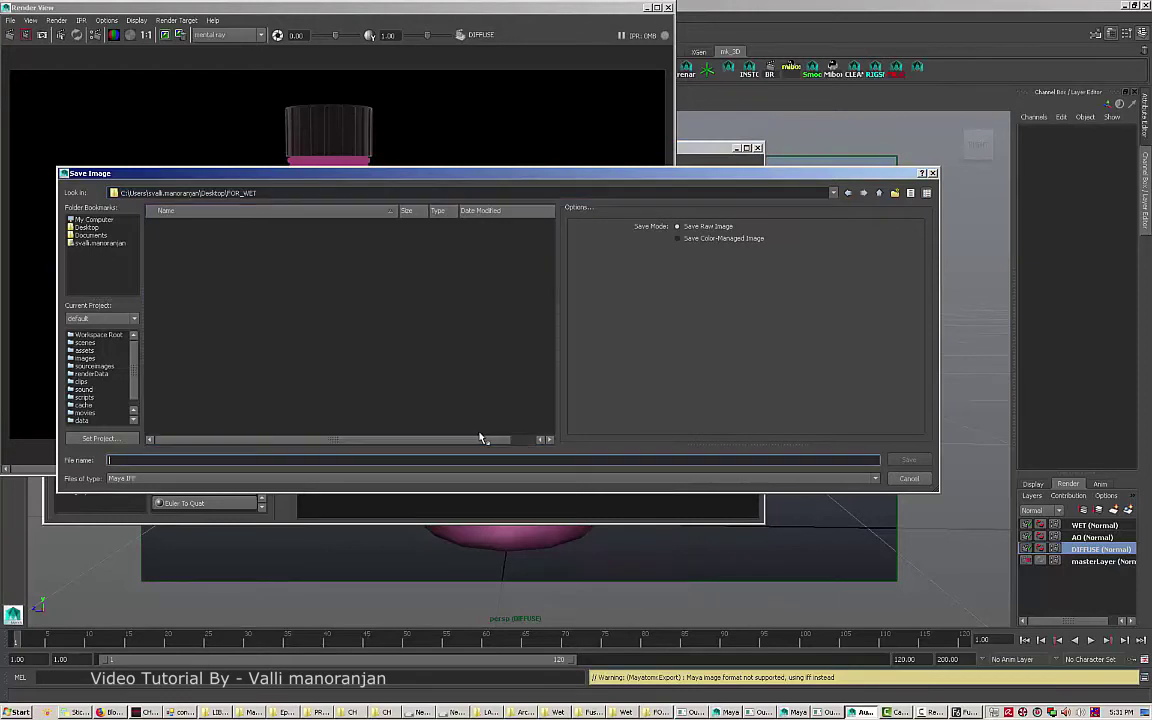
text(DIFFUSE)
key(Return)
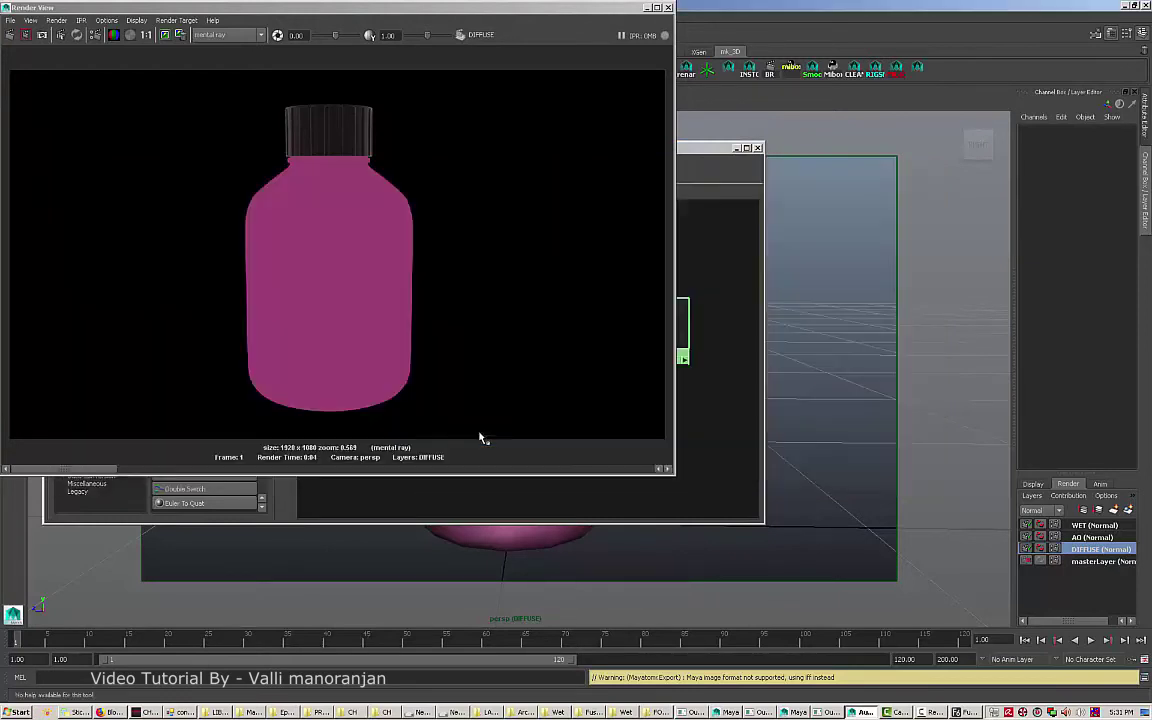
Show the kept AO render and save it as AO in the FOR_WET folder.
key(Right)
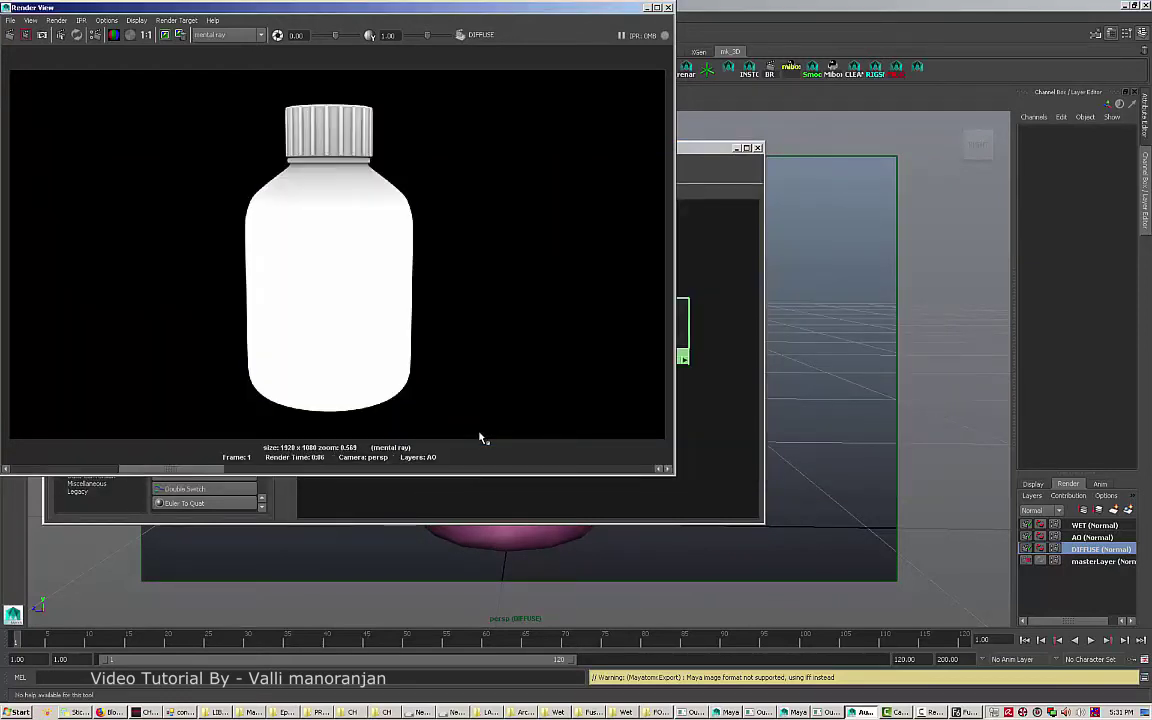
key(alt+f)
key(Right)
key(Left)
key(Down)
key(Return)
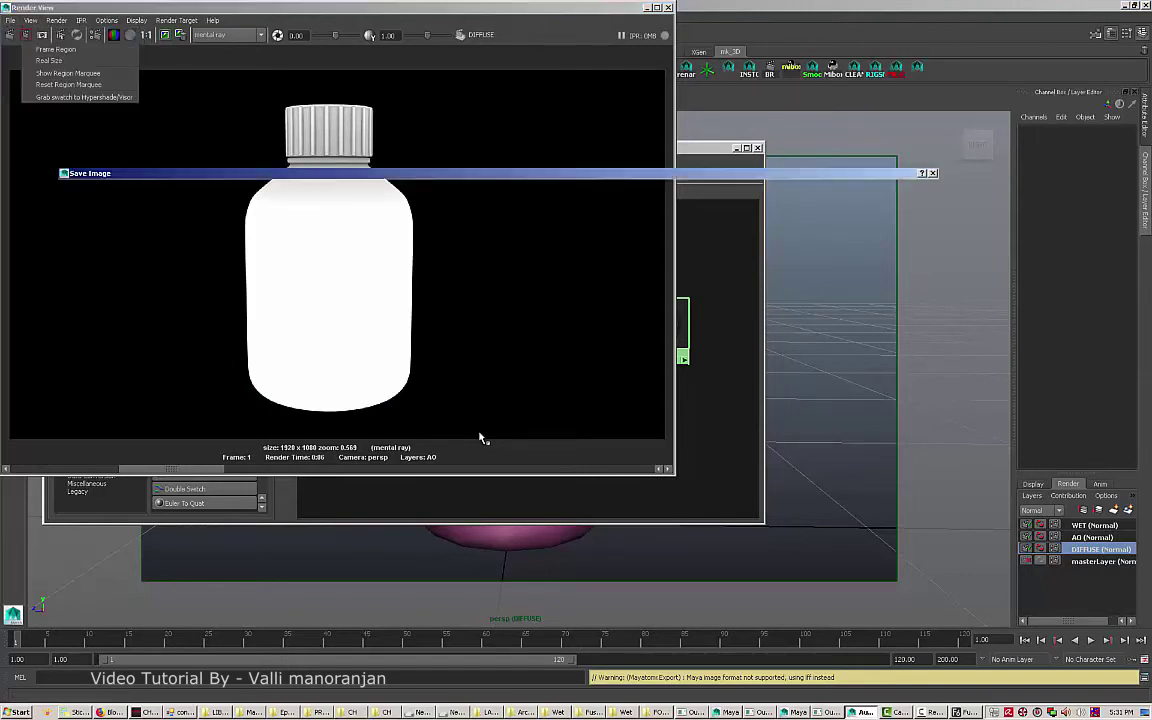
text(AO)
key(Return)
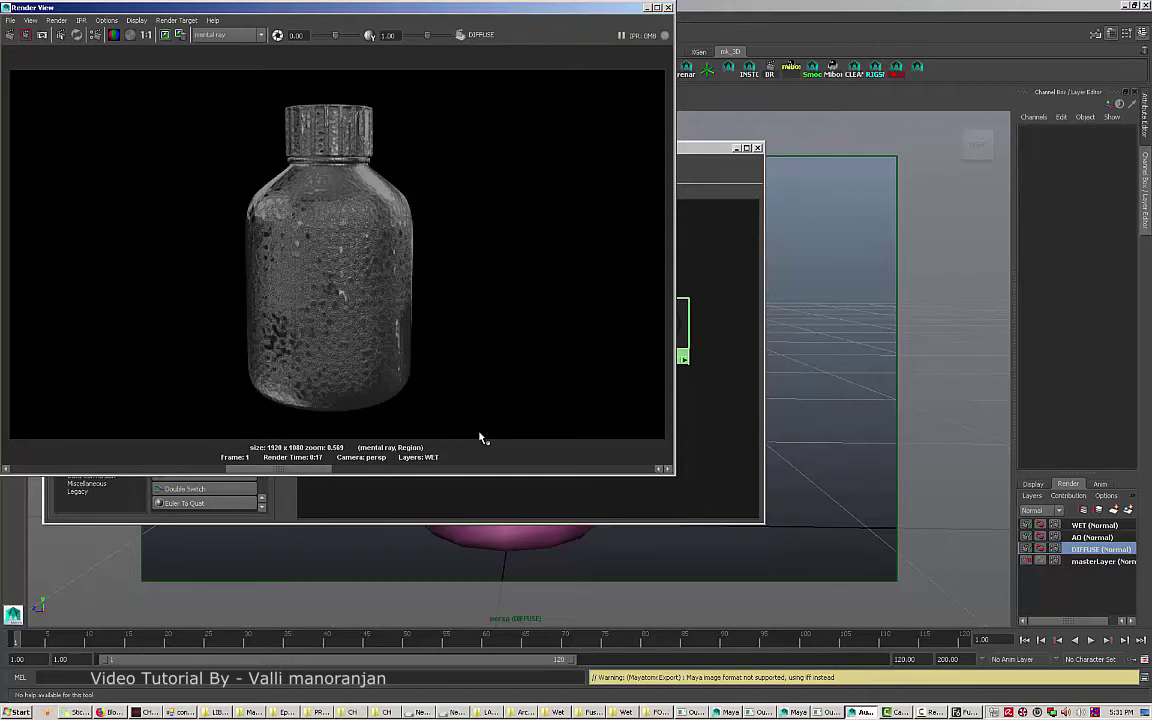
Save the kept WET render as WET in the FOR_WET folder.
key(alt+f)
key(Down)
key(Return)
text(WE)
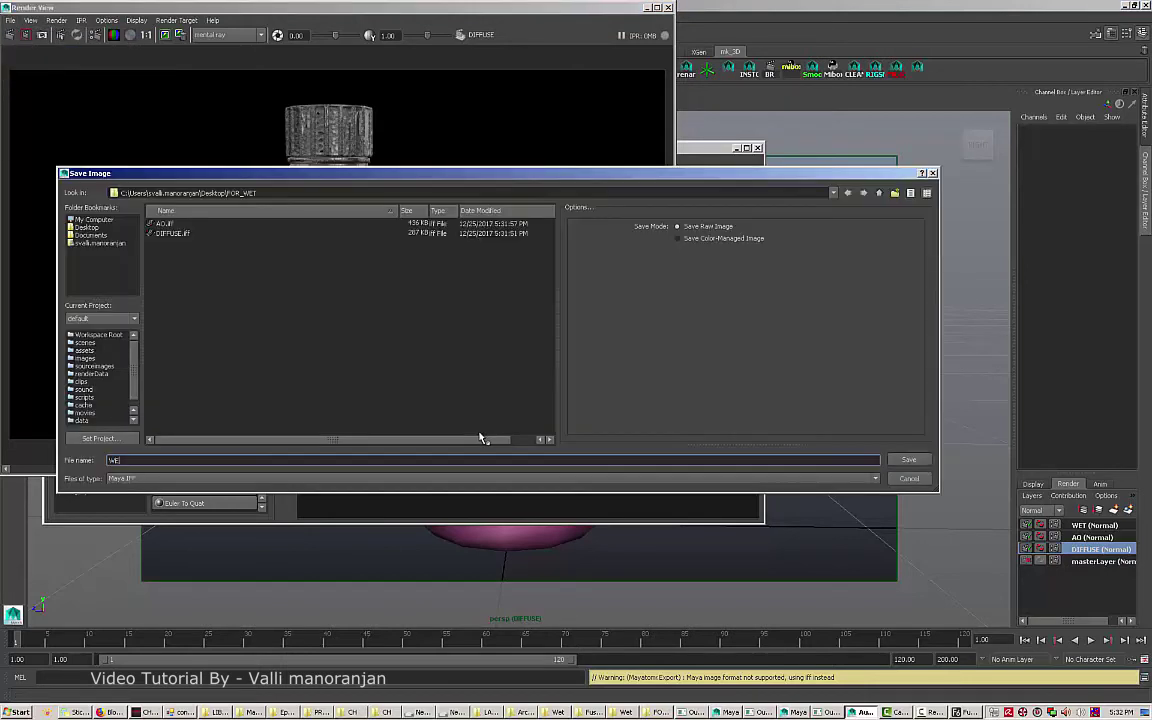
text(T)
key(Return)
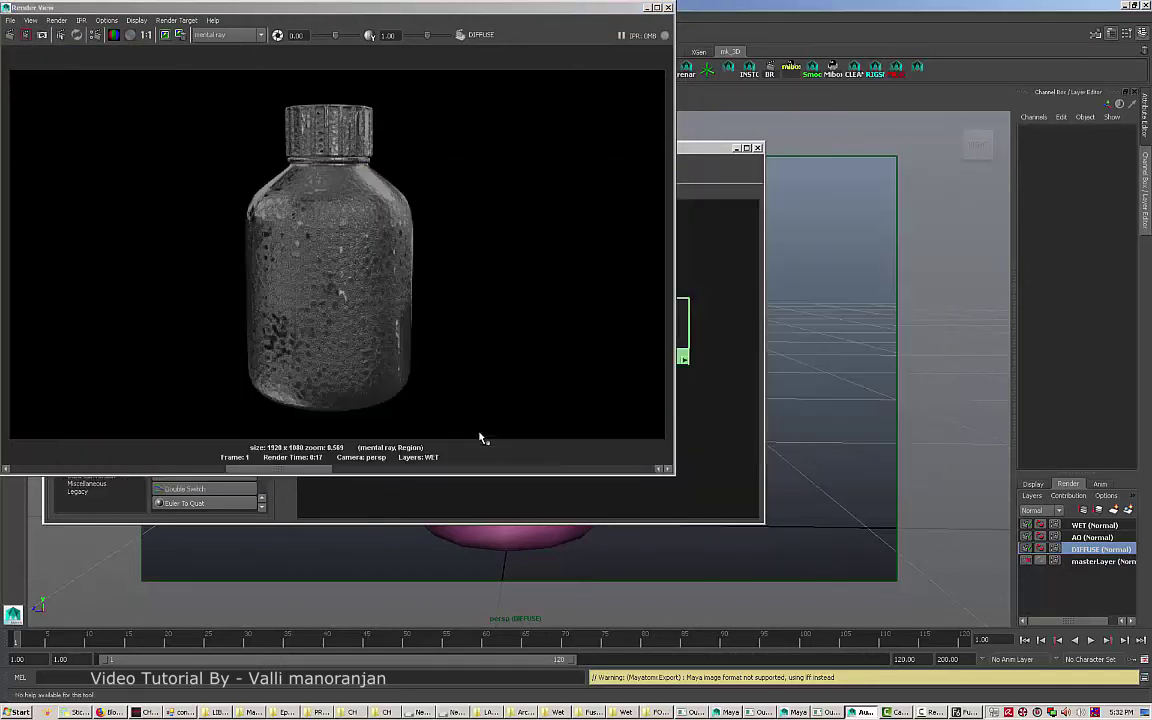
Switch to Fusion, maximize it, and load AO.iff, DIFFUSE.iff and WET.iff from FOR_WET into the flow.
key(alt+Tab)
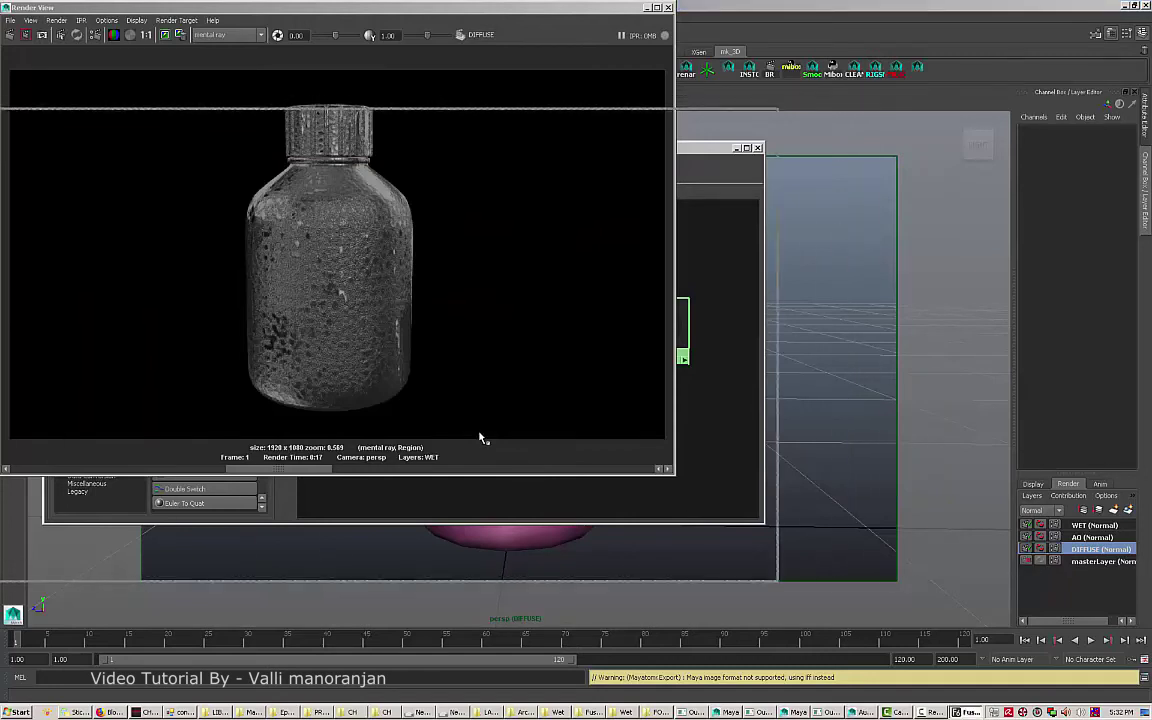
key(super+Up)
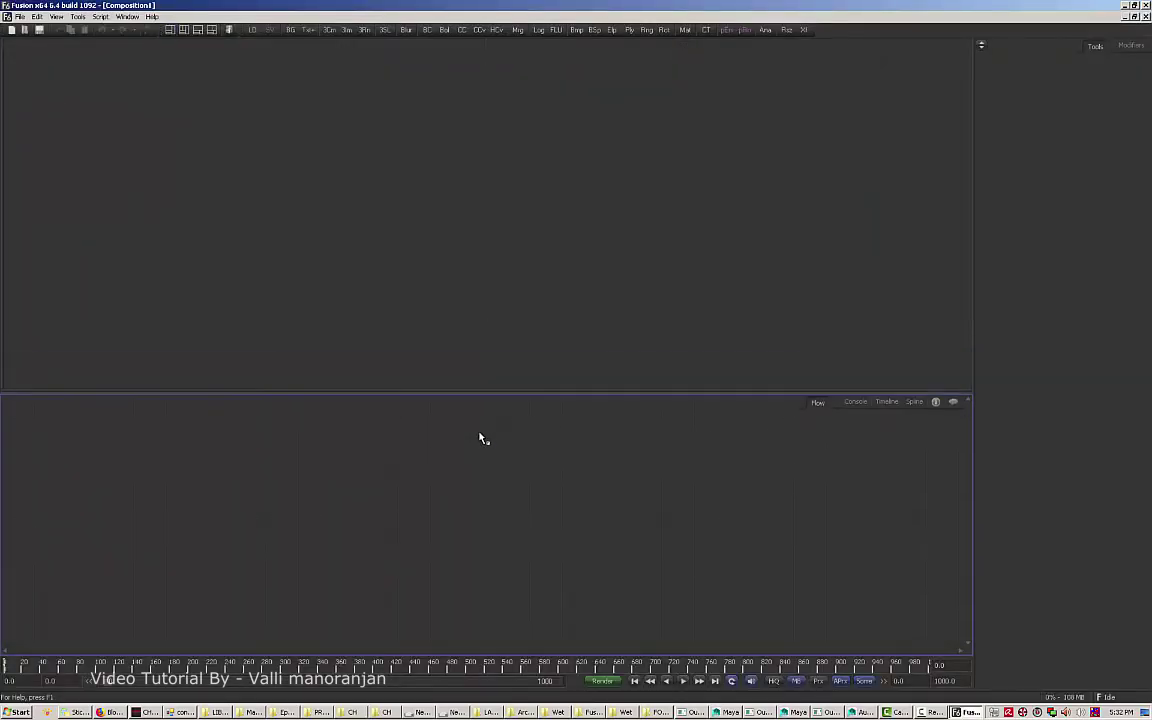
key(alt+Tab)
key(End)
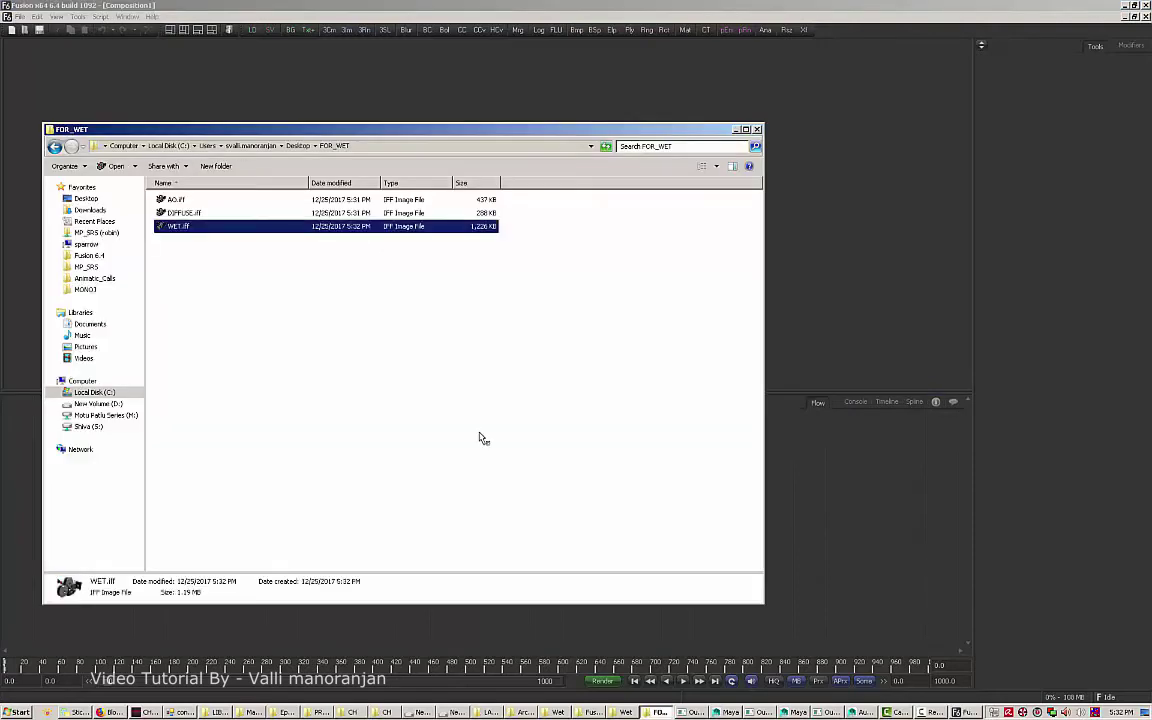
key(ctrl+a)
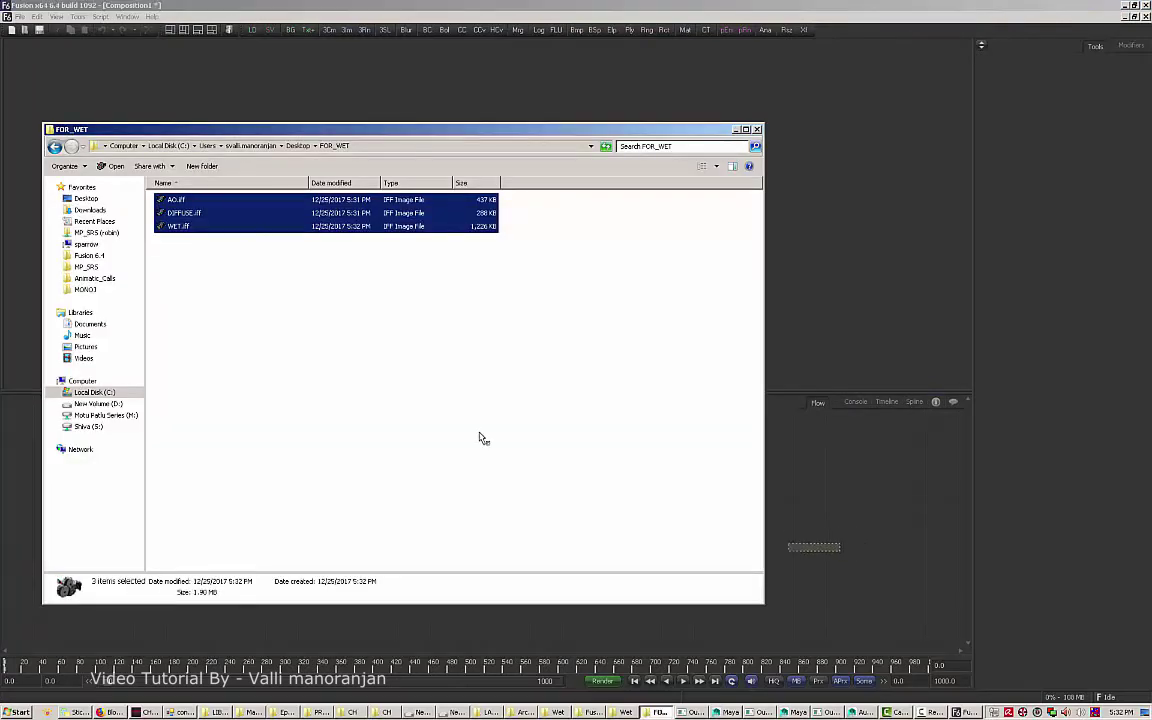
key(alt+Tab)
Delete the surplus nodes, space out the three loaders in the flow and display DIFFUSE.iff in the viewer.
drag(878, 525, 923, 640)
key(Delete)
drag(794, 506, 830, 600)
middle_drag(740, 530, 159, 440)
click(231, 496)
click(200, 420)
drag(230, 458, 270, 444)
click(213, 504)
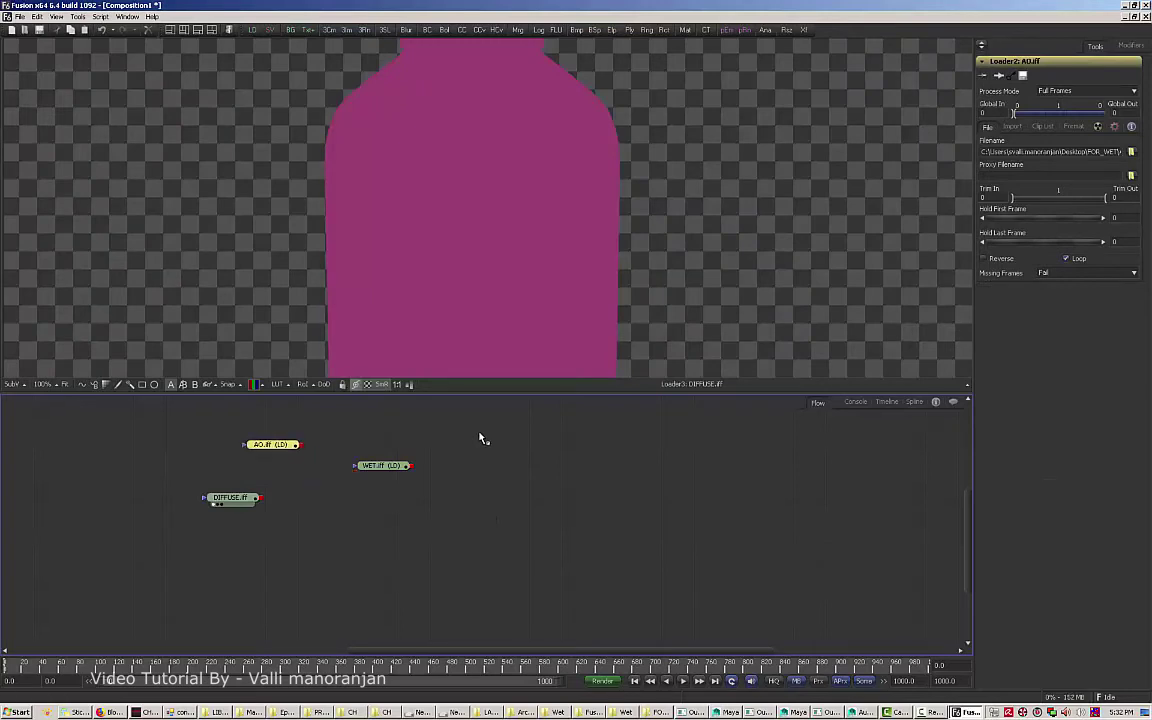
Hide the viewer's checker background, enlarge the viewer area and fit the whole image in it.
click(367, 384)
drag(480, 393, 480, 473)
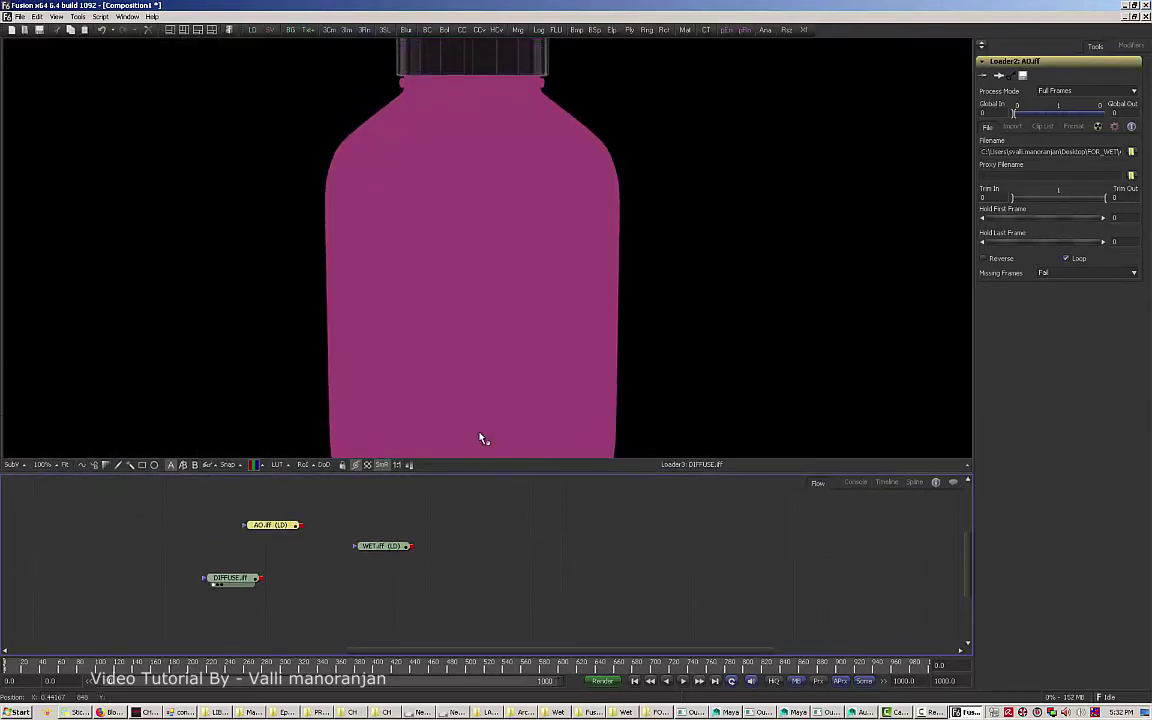
right_click(420, 267)
mouse_move(450, 272)
click(545, 272)
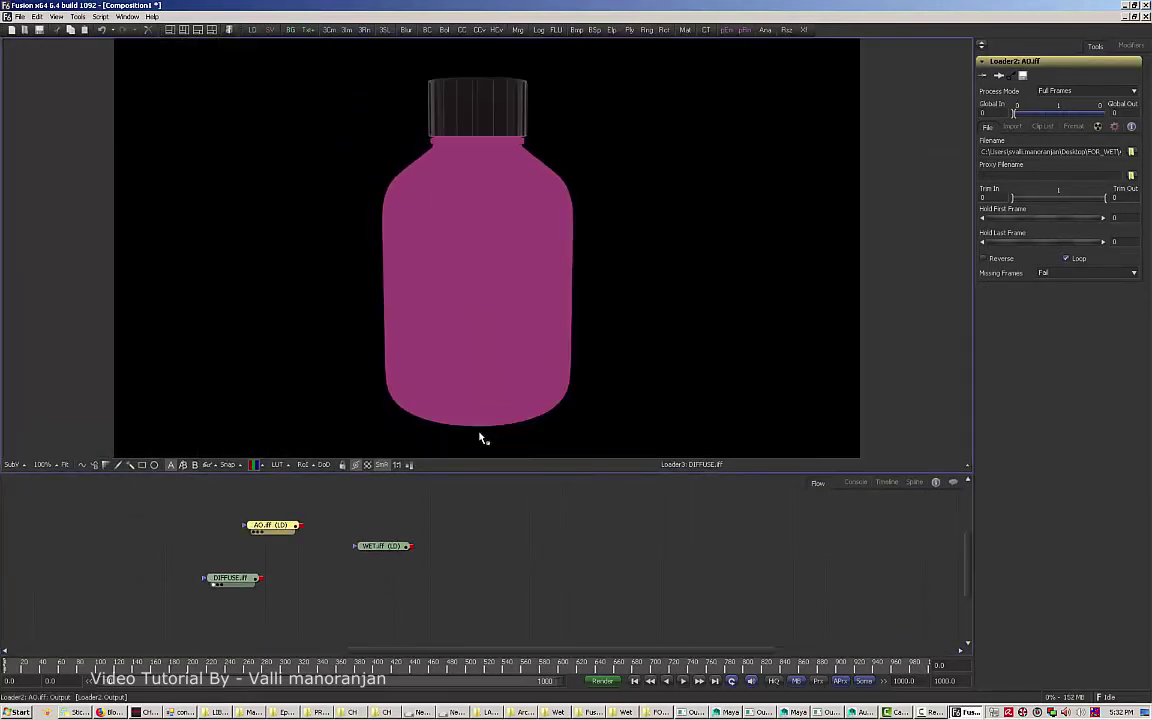
Merge the AO loader over DIFFUSE, display the merge and set its apply mode to Multiply.
drag(301, 525, 258, 578)
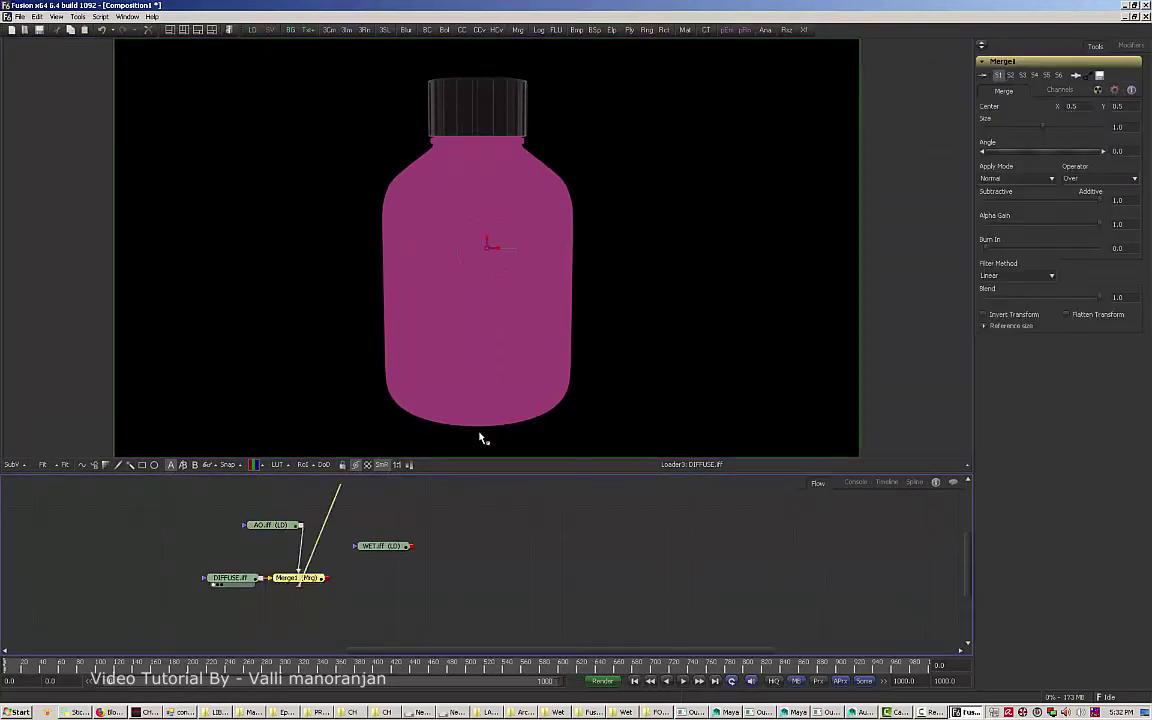
key(1)
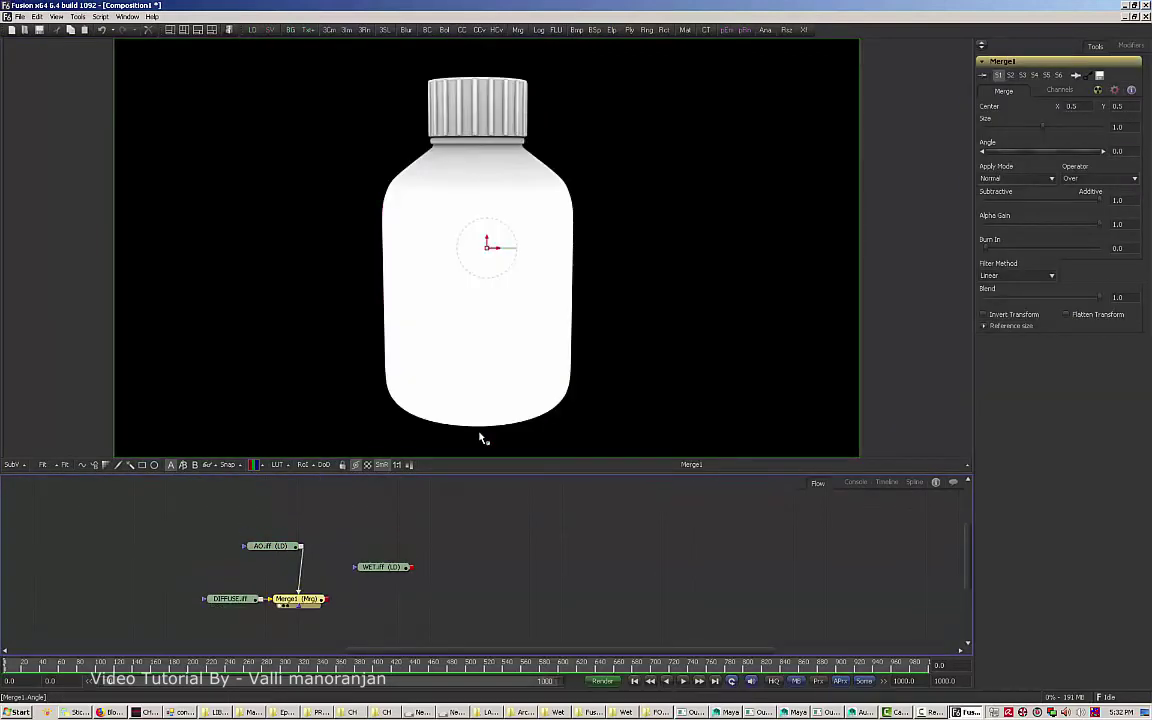
click(1016, 178)
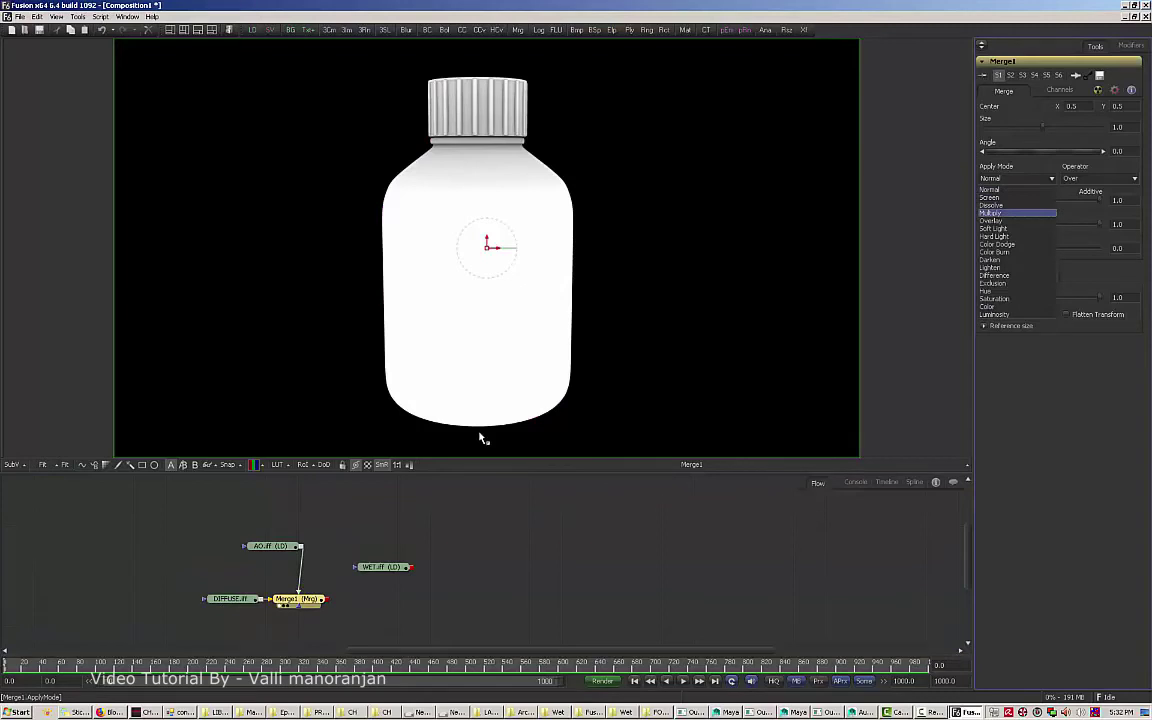
click(1016, 213)
Merge the WET loader over the AO and DIFFUSE result with the Screen apply mode and display it.
mouse_move(382, 567)
mouse_down()
mouse_move(358, 542)
mouse_move(340, 596)
mouse_move(326, 599)
mouse_up()
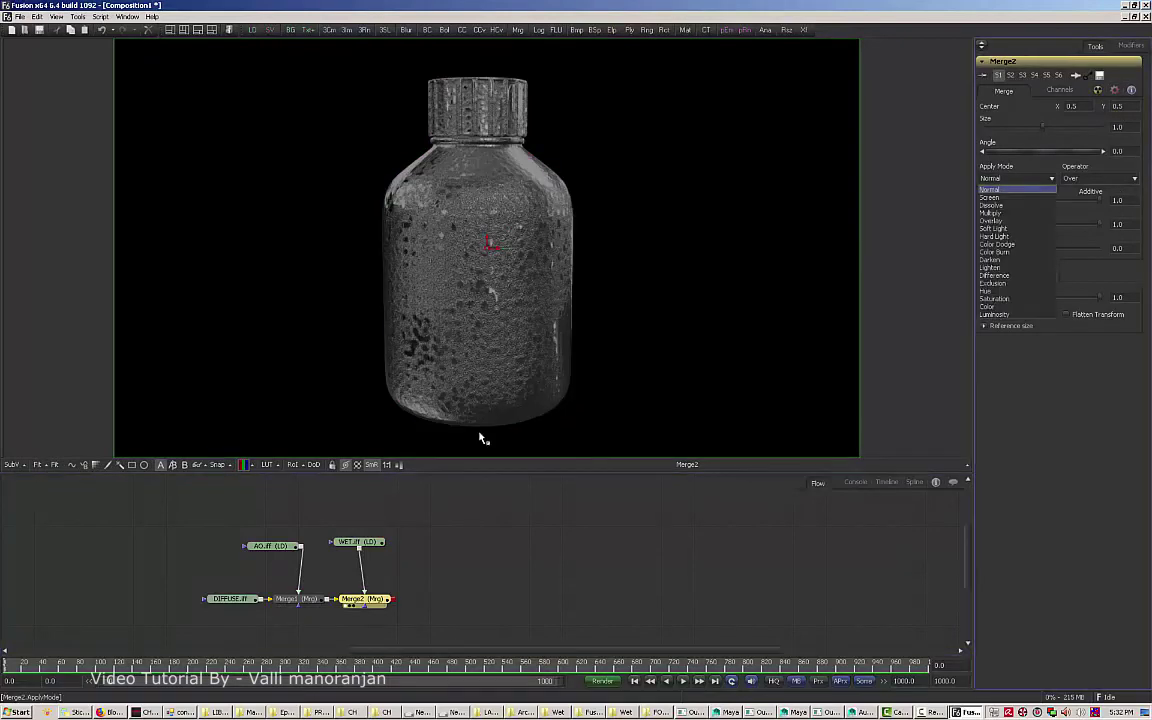
key(Down)
key(Return)
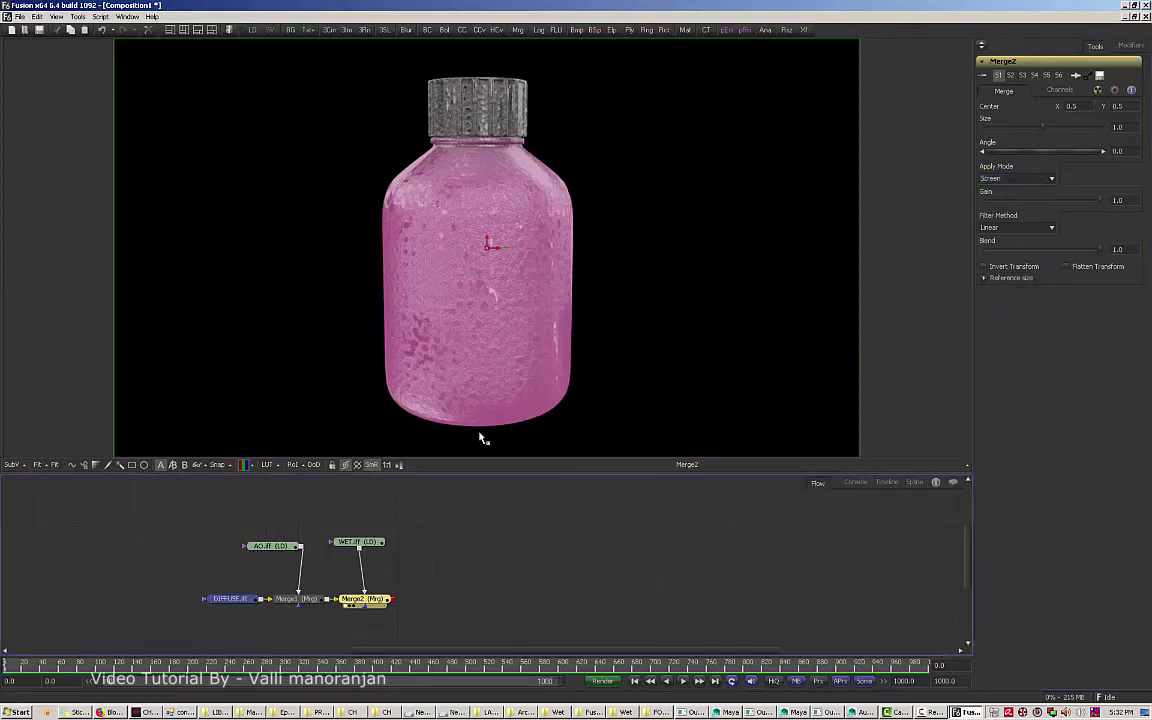
key(1)
key(1)
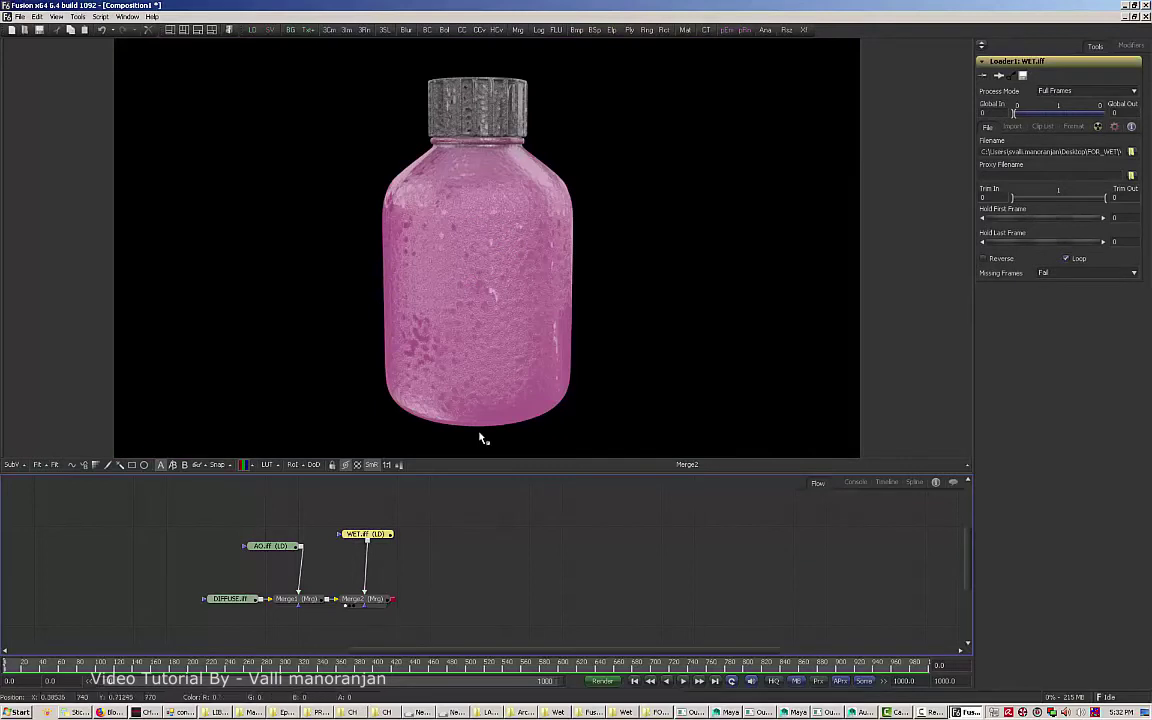
Add a Sharpen tool after the WET loader and place it between the loader and its merge.
key(alt+t)
key(Down)
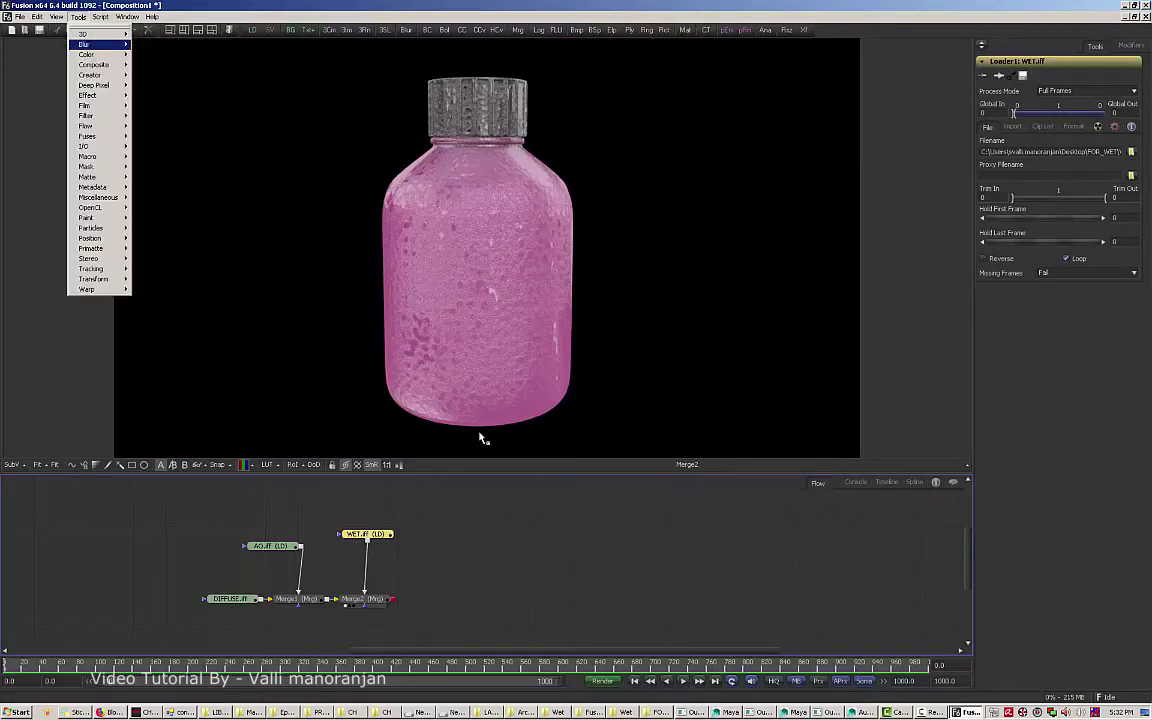
key(Right)
key(Down)
key(Down)
key(Down)
key(Down)
key(Return)
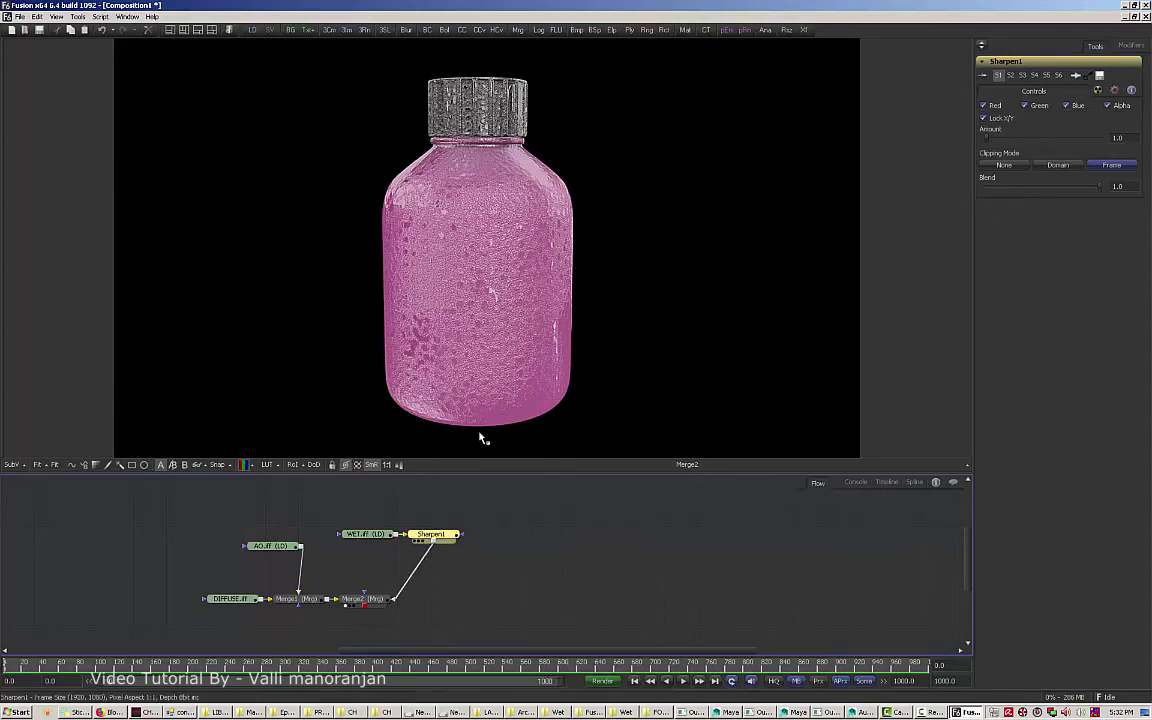
drag(433, 534, 366, 551)
Add a Color Corrector after the Sharpen, with master RGB gamma about 0.74 and contrast 1.4375.
drag(358, 508, 390, 563)
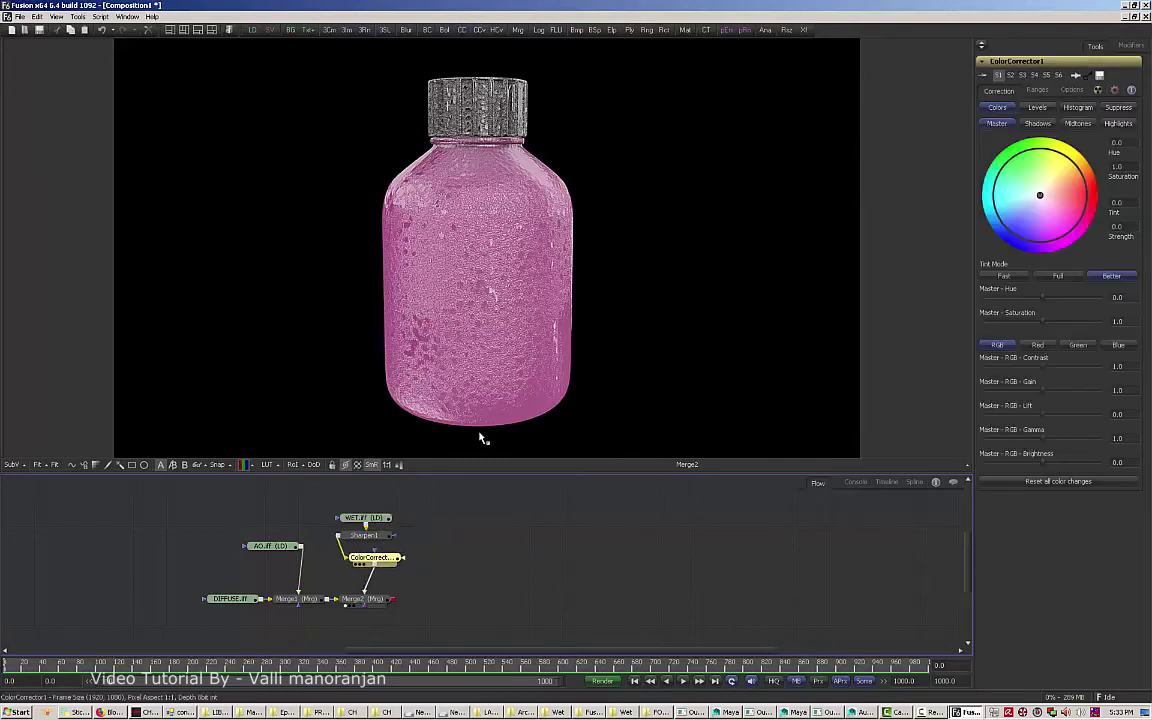
drag(1042, 438, 1027, 438)
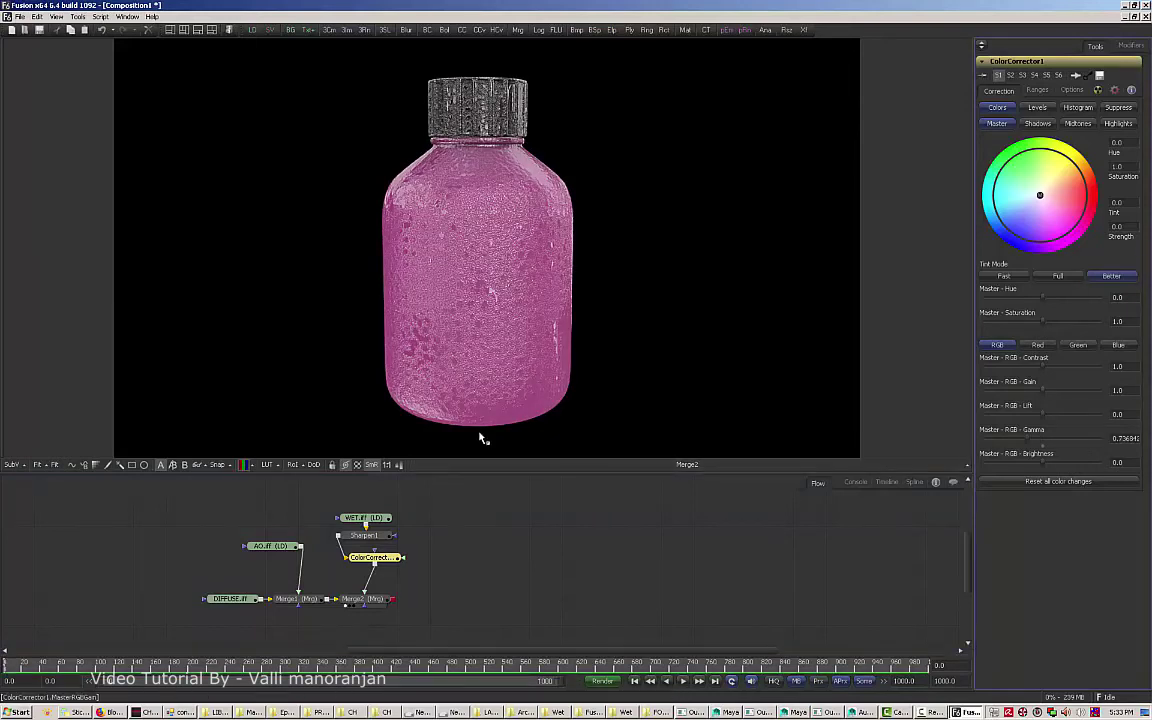
drag(1042, 366, 1055, 366)
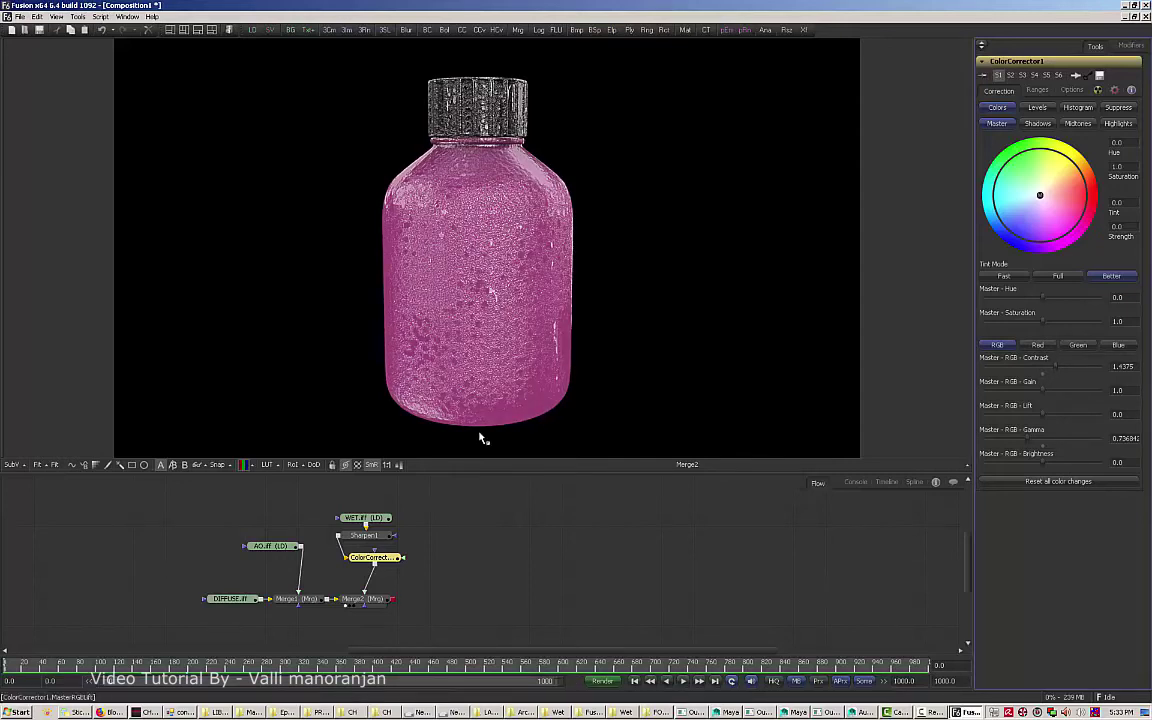
Set the blend of the WET merge to 0.6 and switch back to Maya's Render View.
click(362, 598)
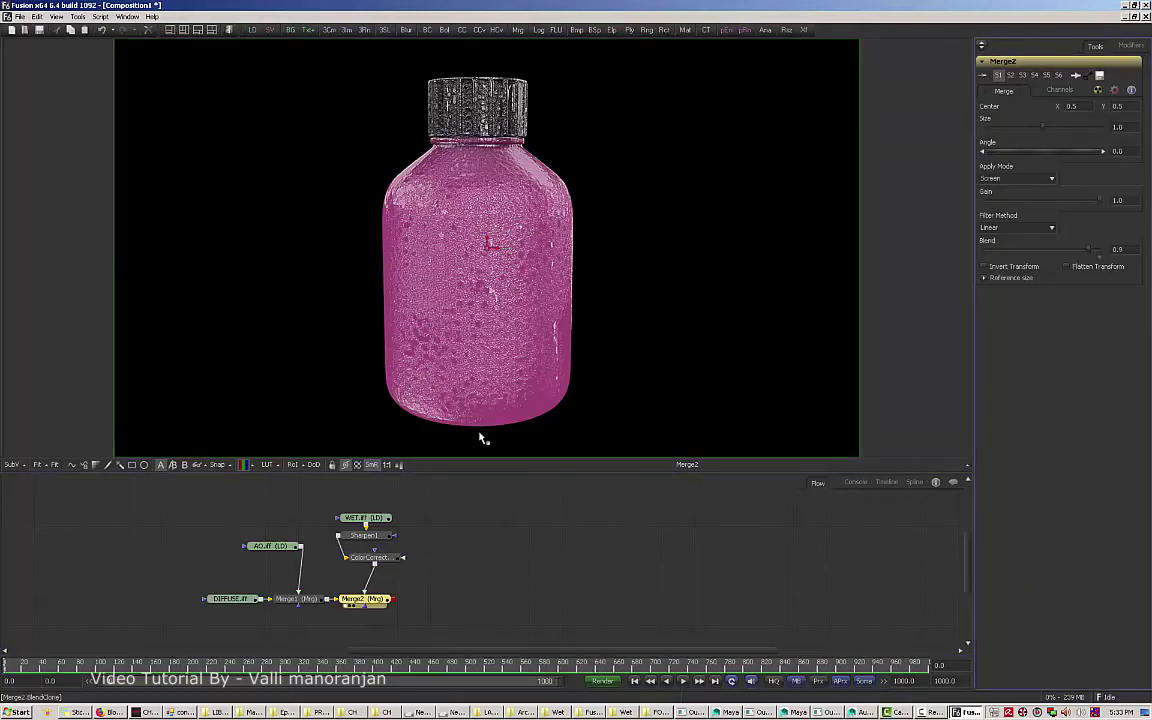
key(Left)
key(Left)
key(Left)
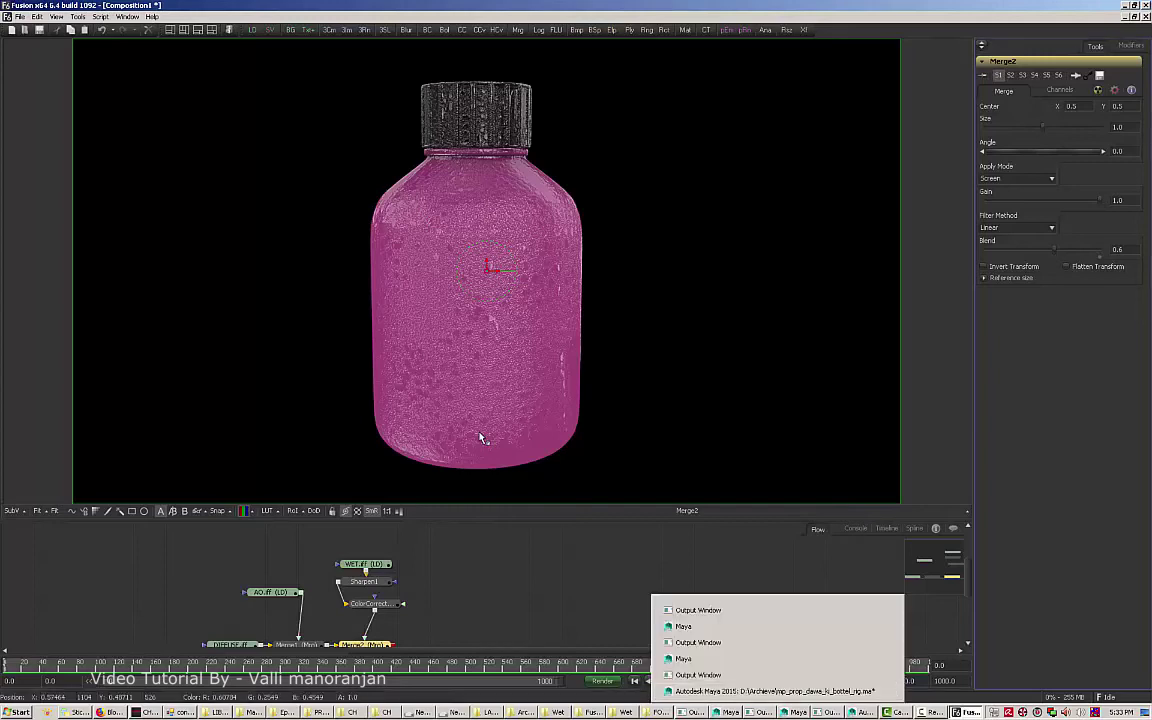
key(alt+Tab)
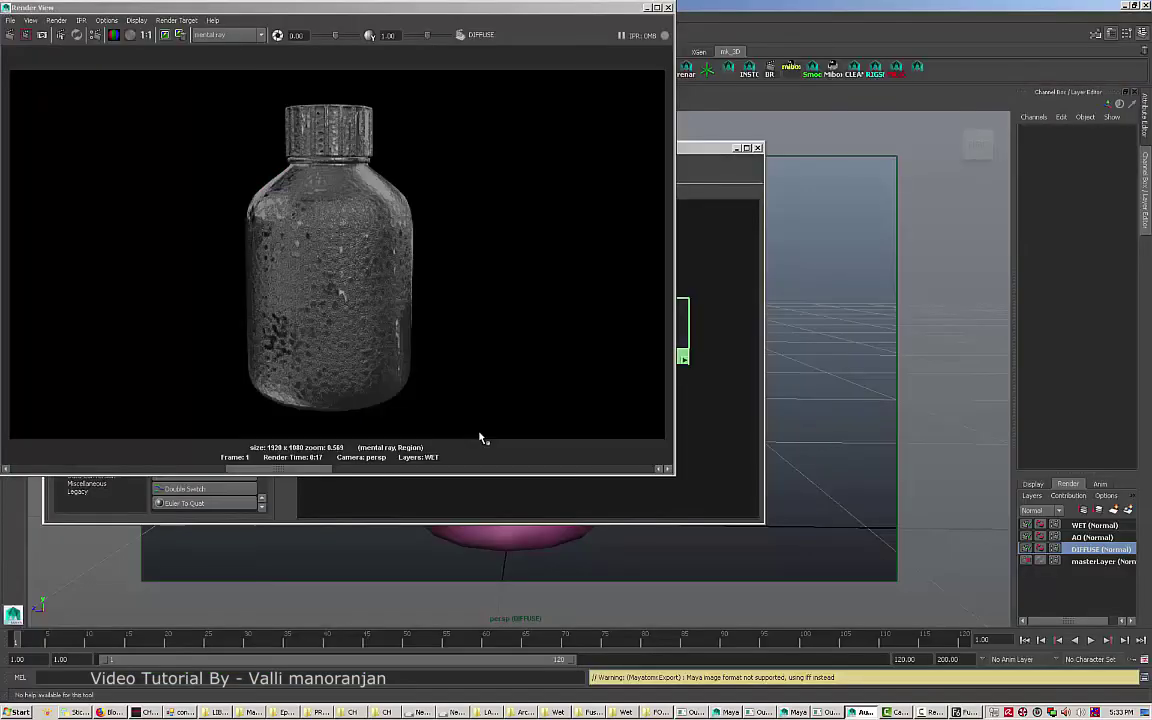
In the Hypershade, raise the last point of the remapHsv1 node's Value curve to 0.620.
click(720, 148)
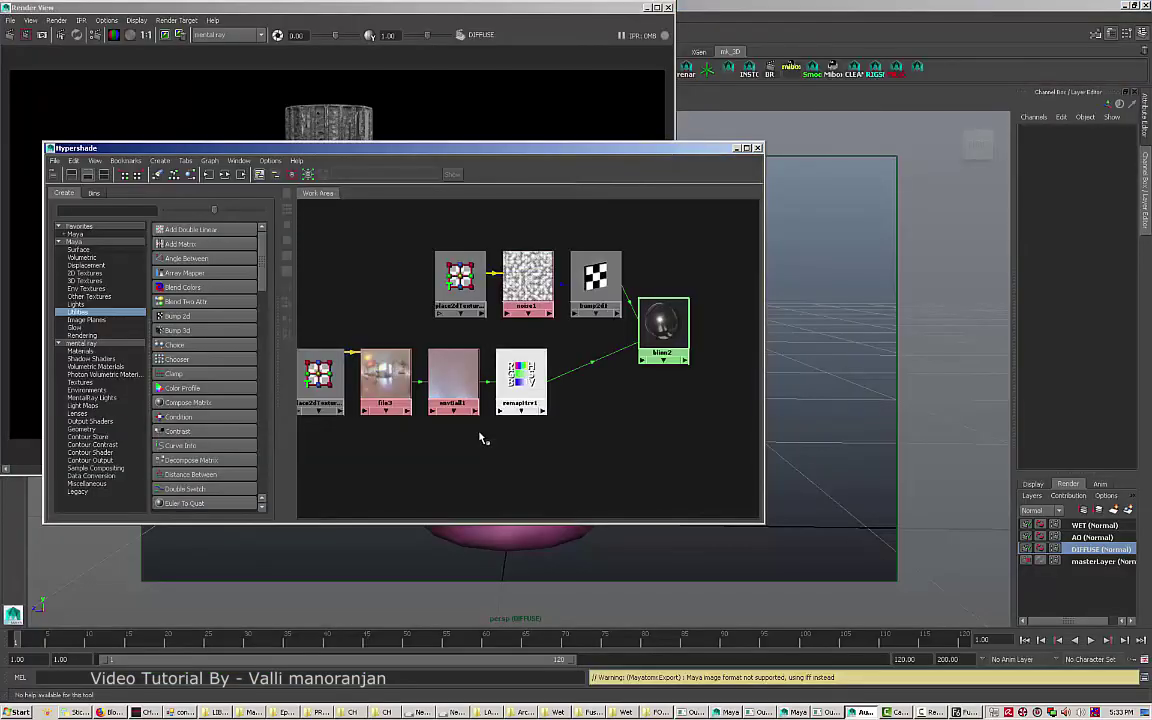
click(520, 378)
key(ctrl+a)
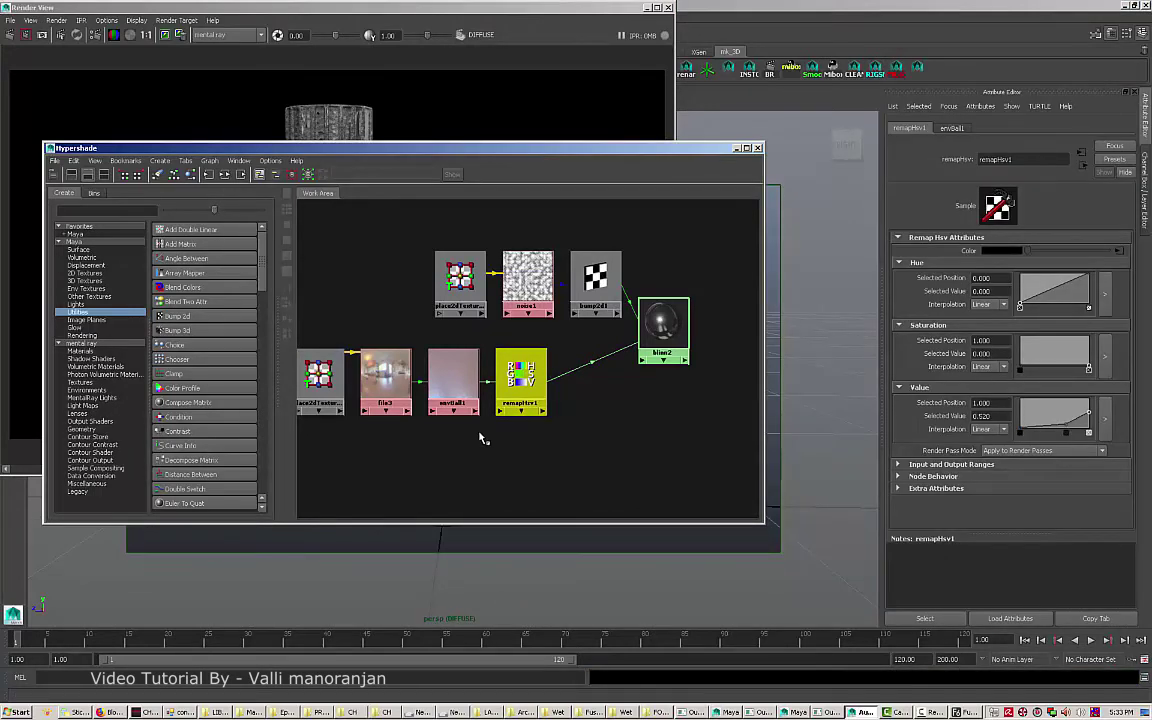
drag(1066, 424, 1067, 419)
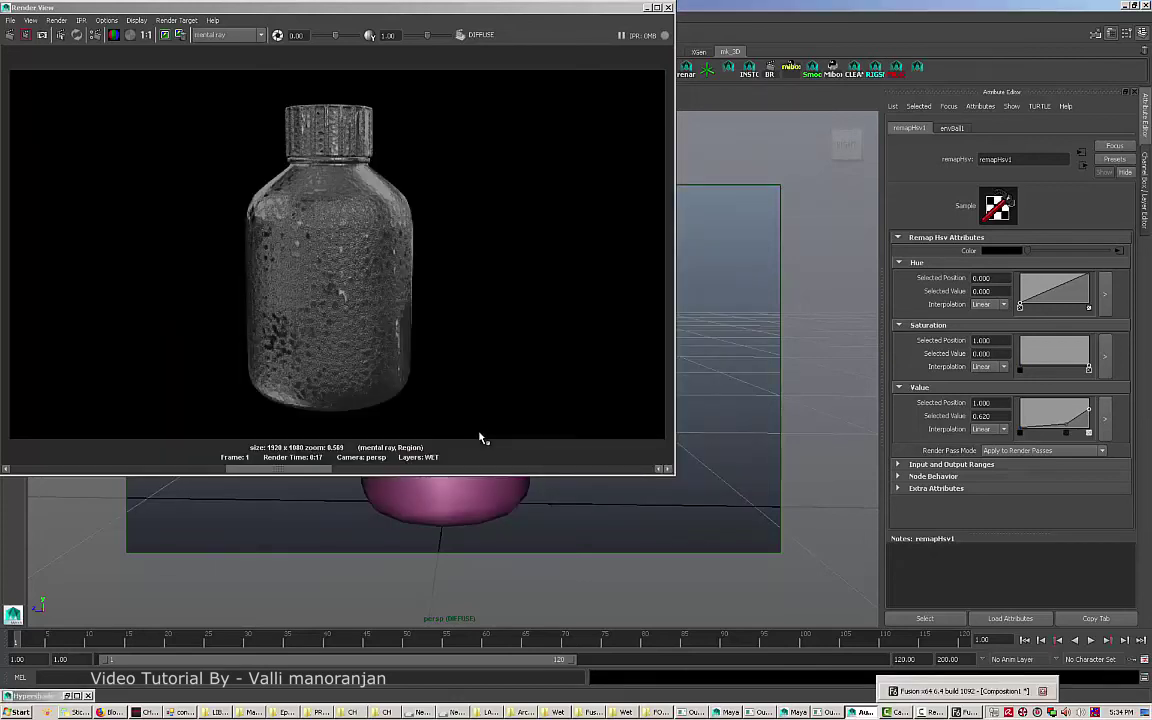
Switch to Fusion and set the WET Color Corrector's master RGB contrast to 2.0 and gamma to about 0.47.
key(alt+Tab)
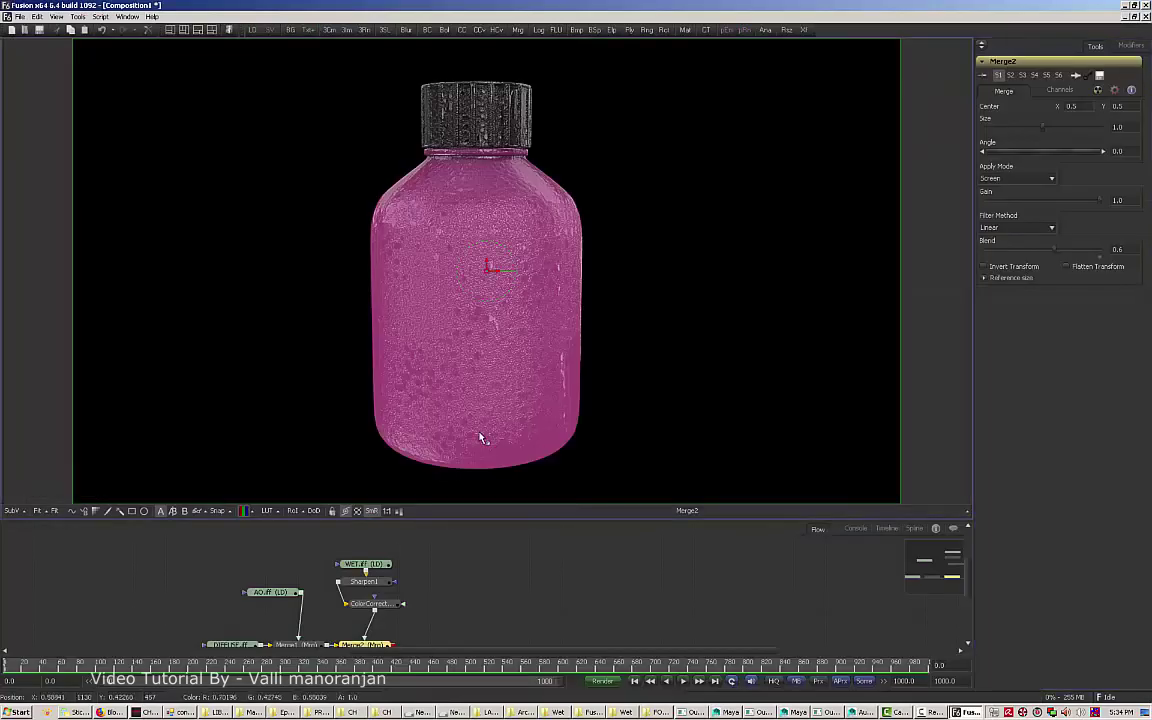
key(minus)
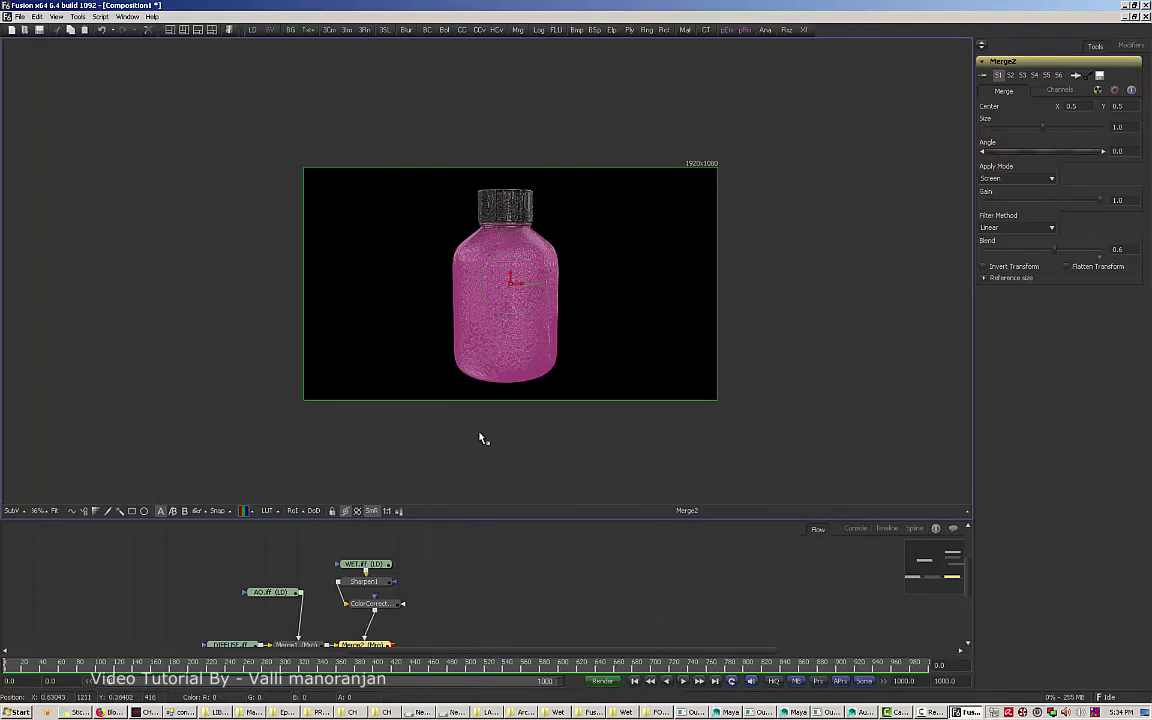
ctrl+scroll(480, 438, up, 1)
drag(480, 519, 480, 471)
click(372, 554)
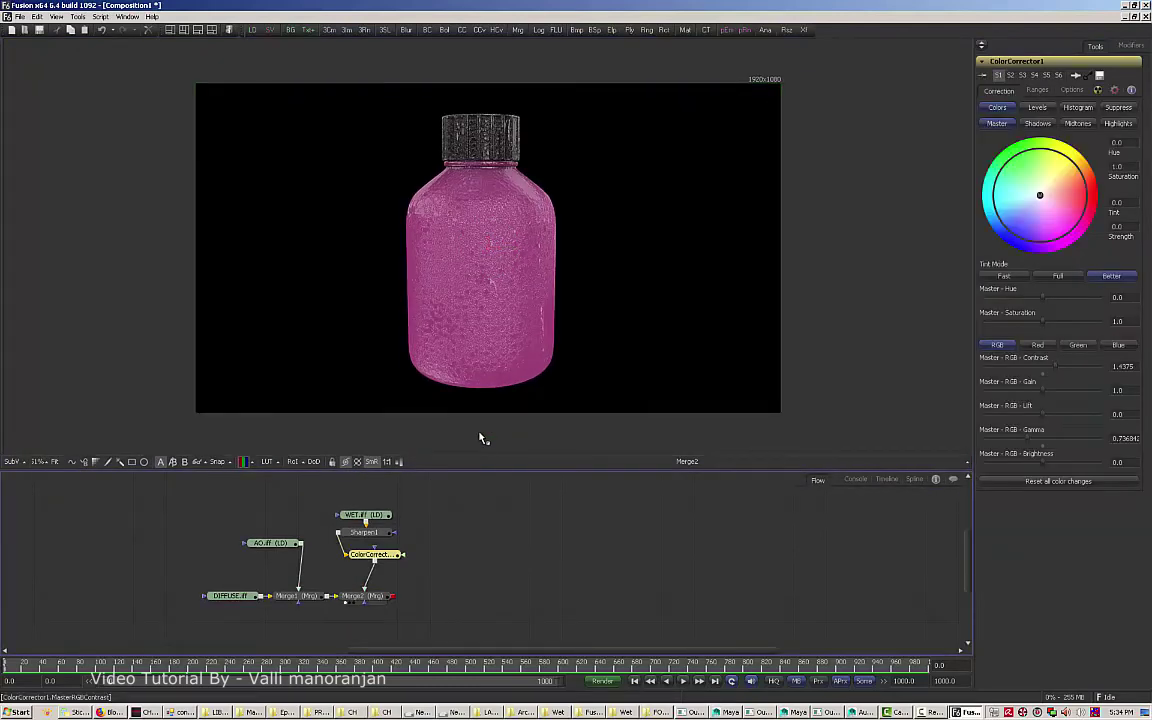
drag(1055, 366, 1071, 366)
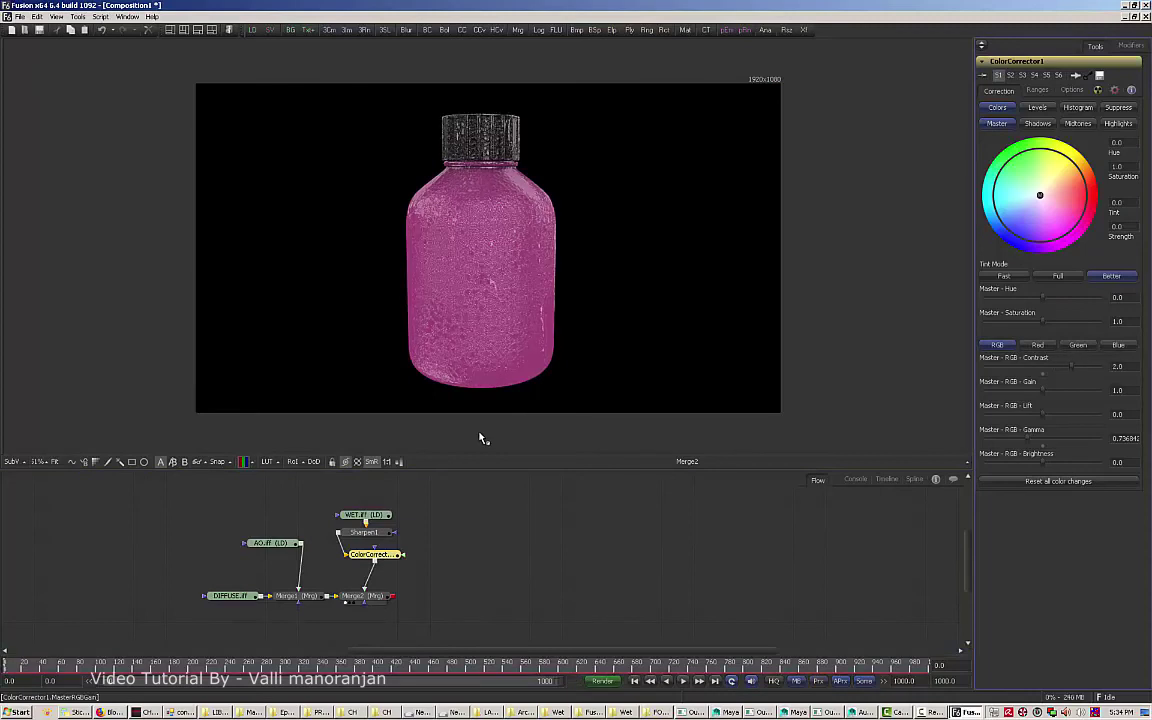
drag(1027, 438, 1012, 438)
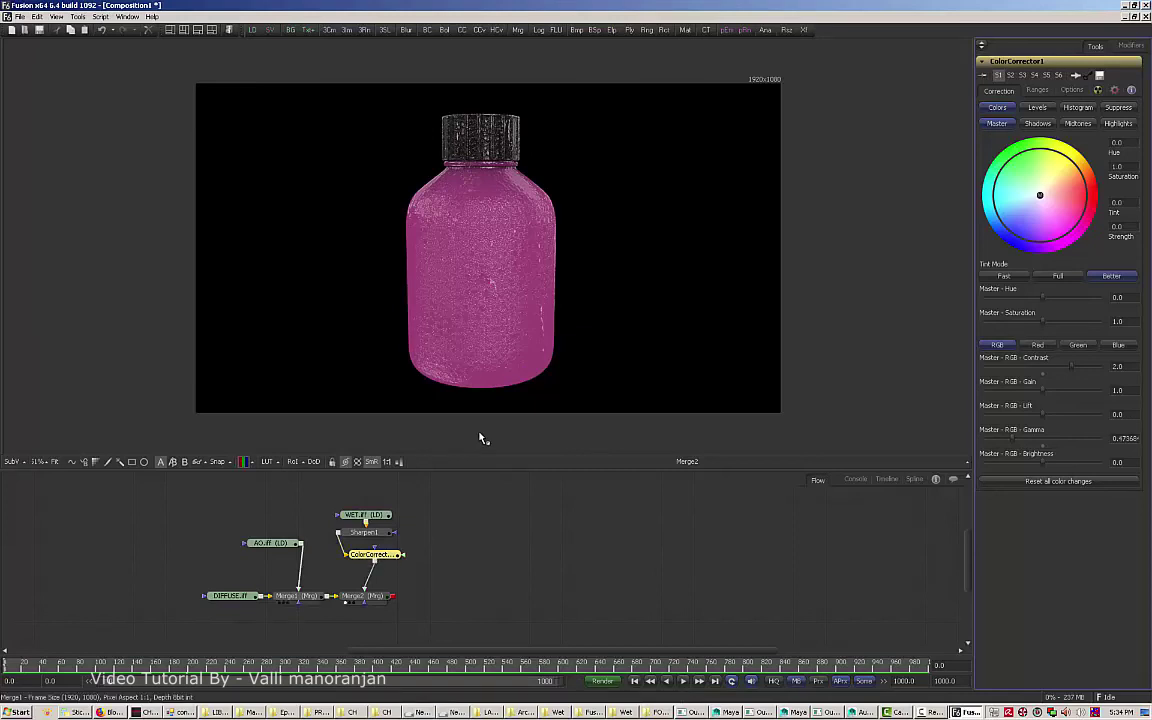
Compare the AO and DIFFUSE merge with the WET merge in the viewer and examine the wet detail up close.
click(279, 602)
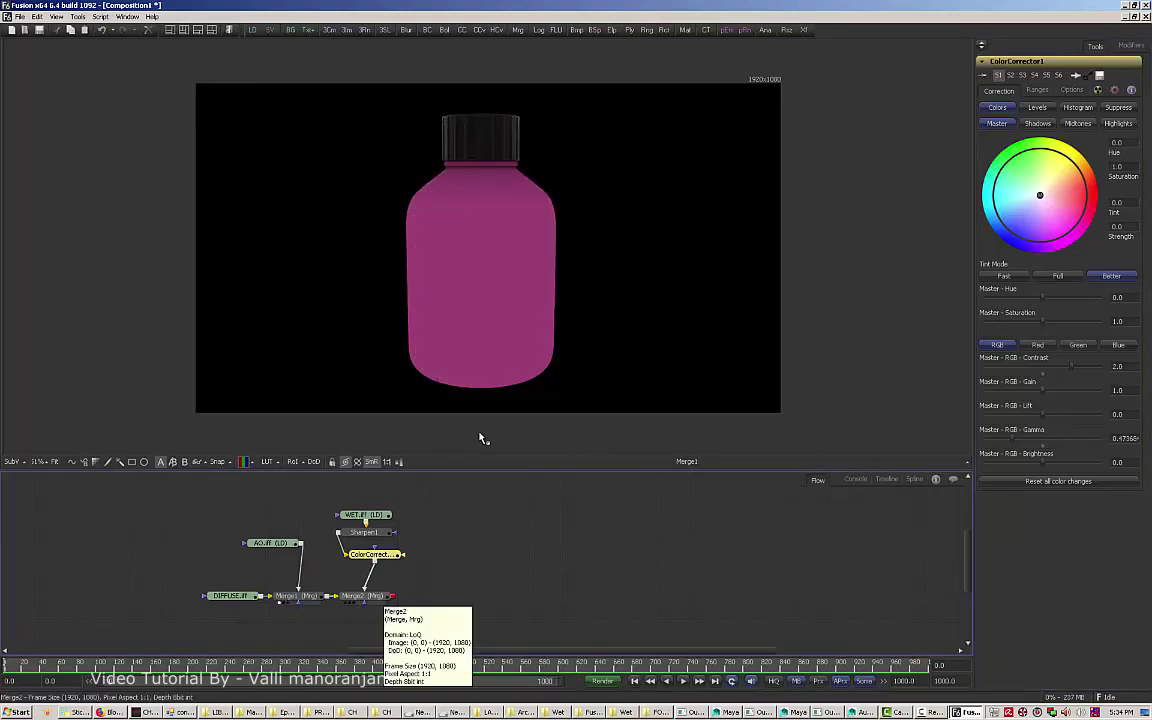
key(1)
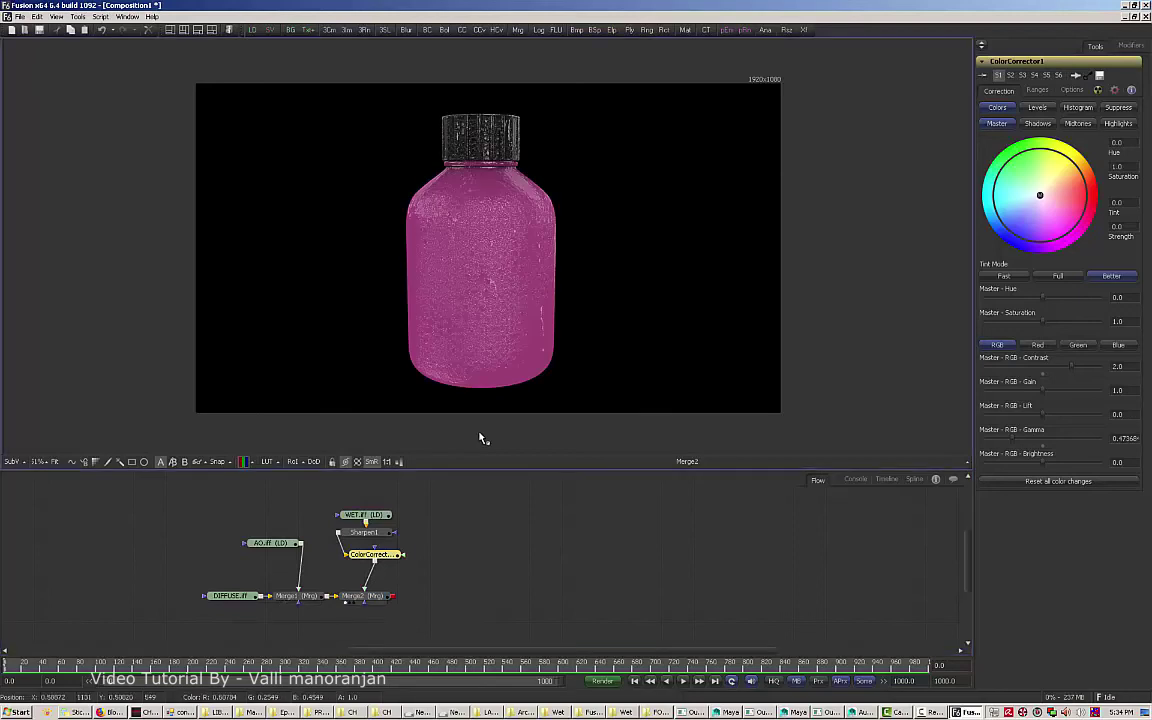
key(plus)
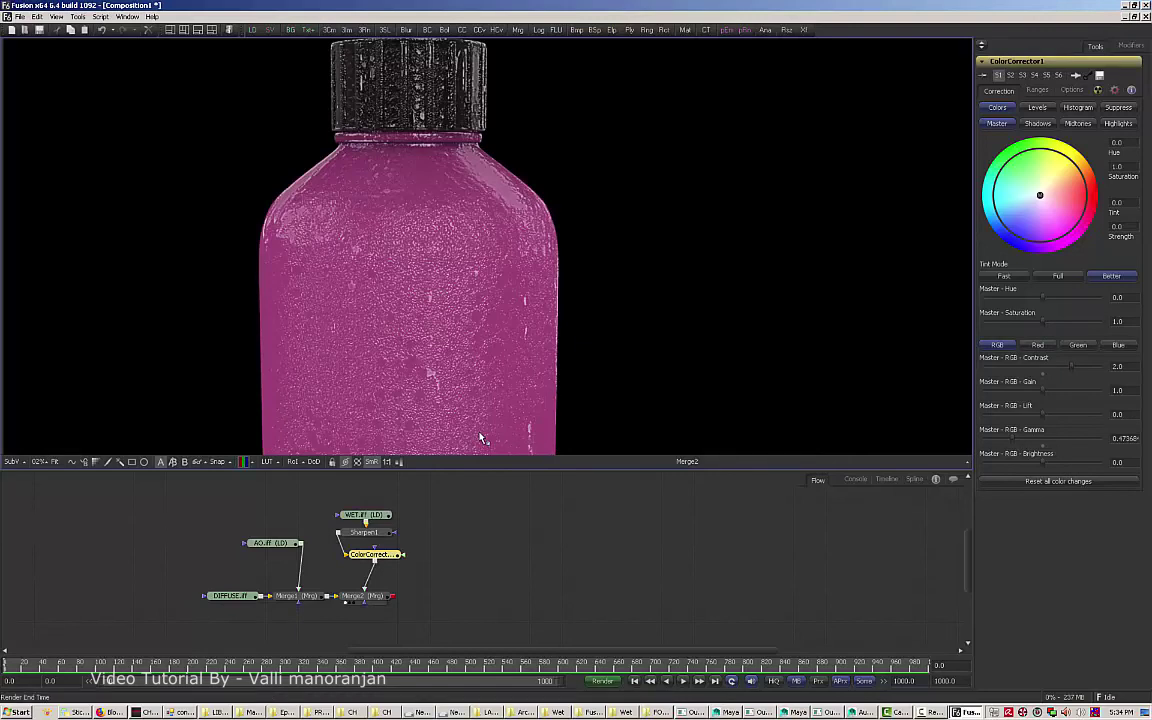
Switch to Maya, activate the WET render layer and enable Eye Space on the envBall1 node.
key(alt+Tab)
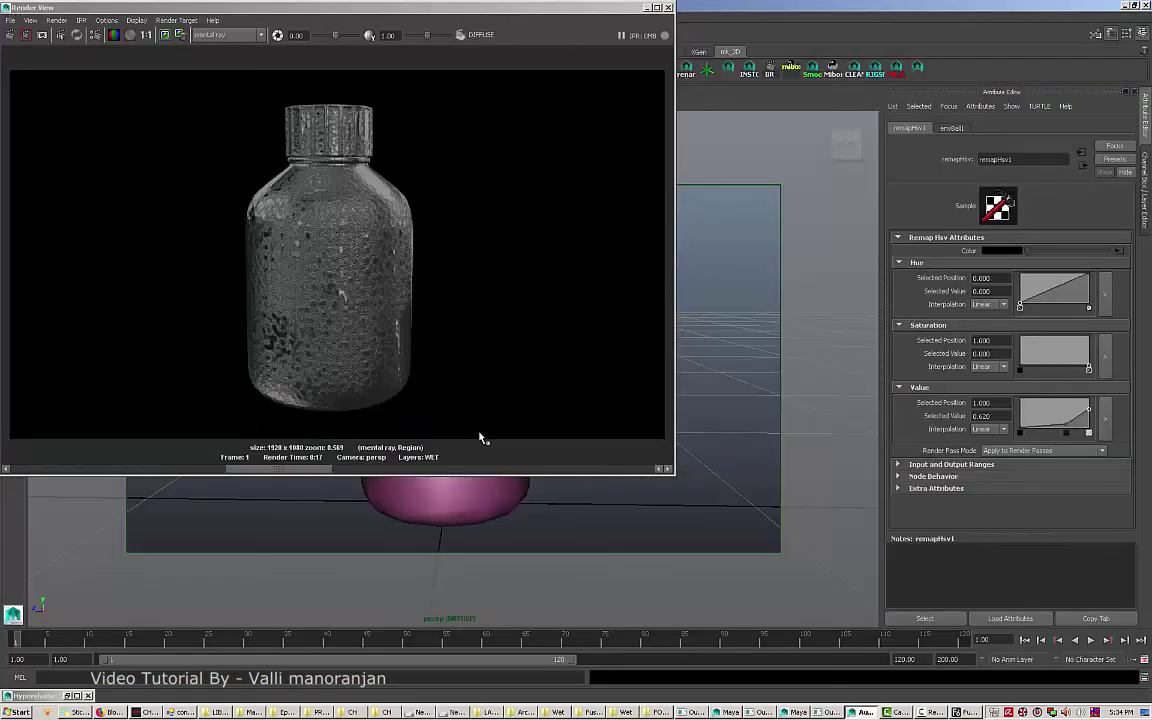
key(super+Down)
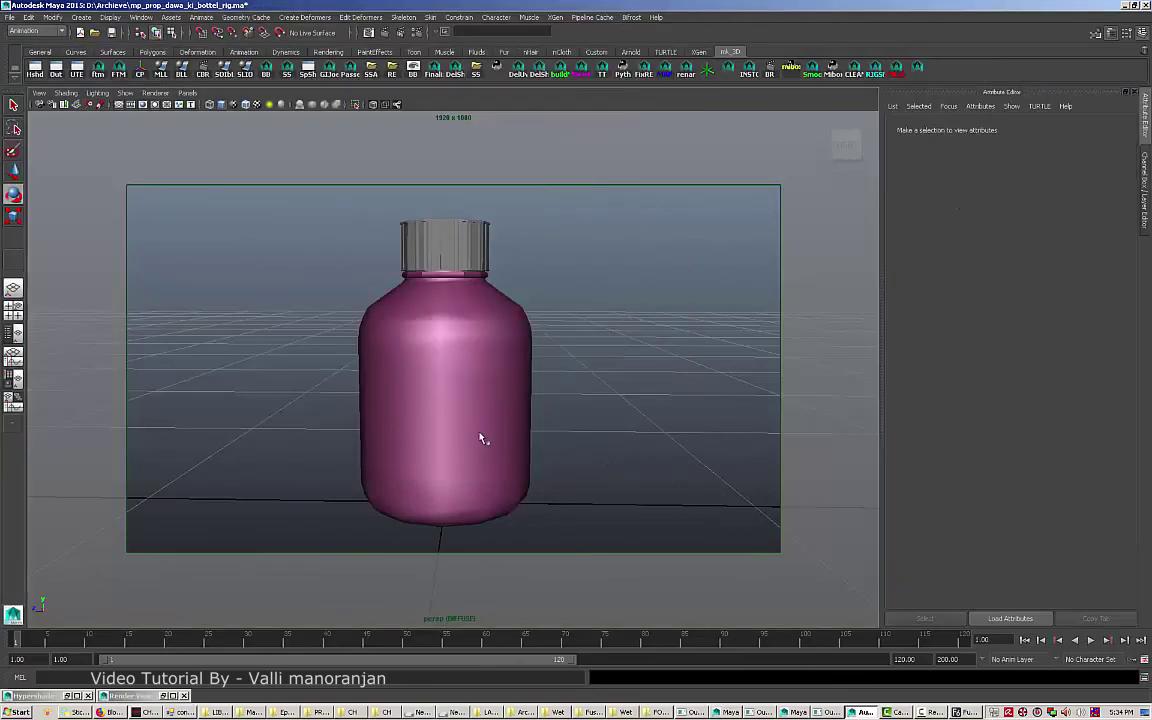
key(ctrl+a)
click(480, 438)
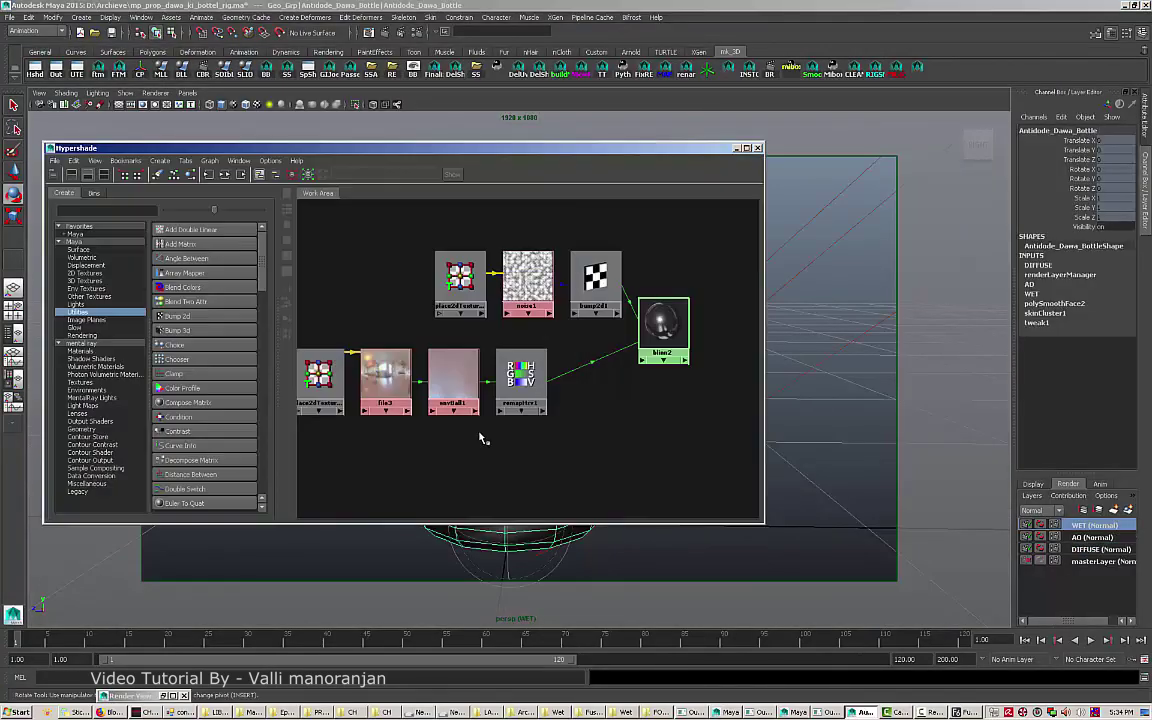
double_click(453, 381)
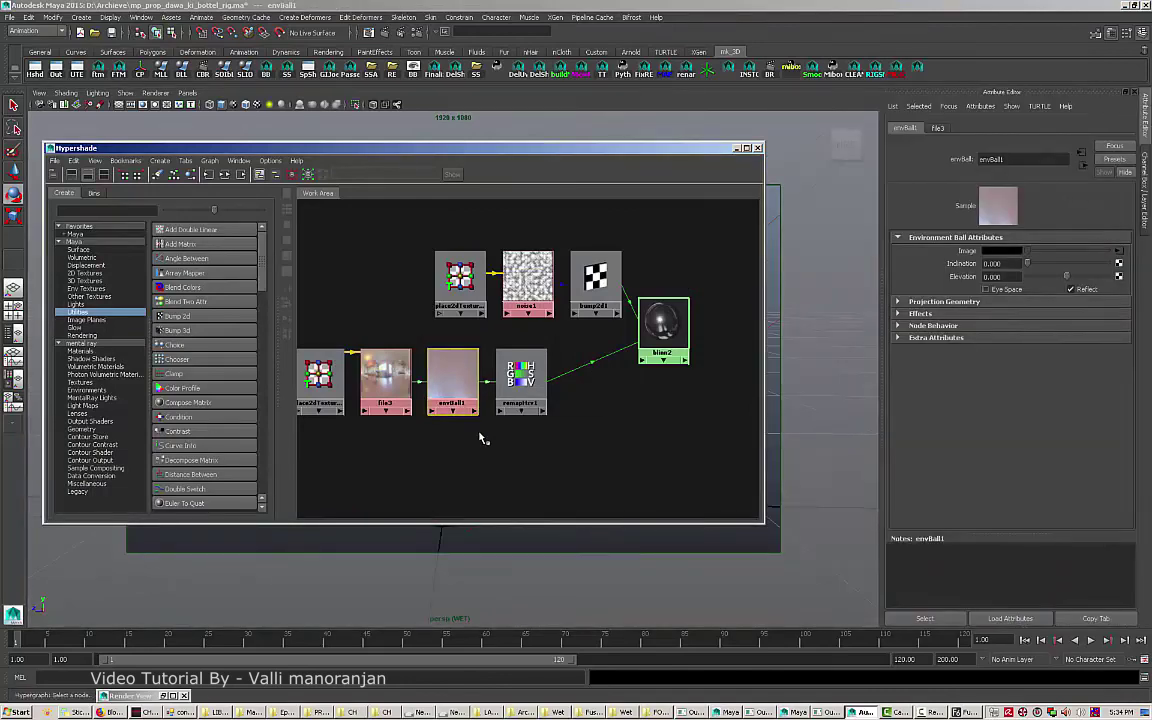
click(985, 289)
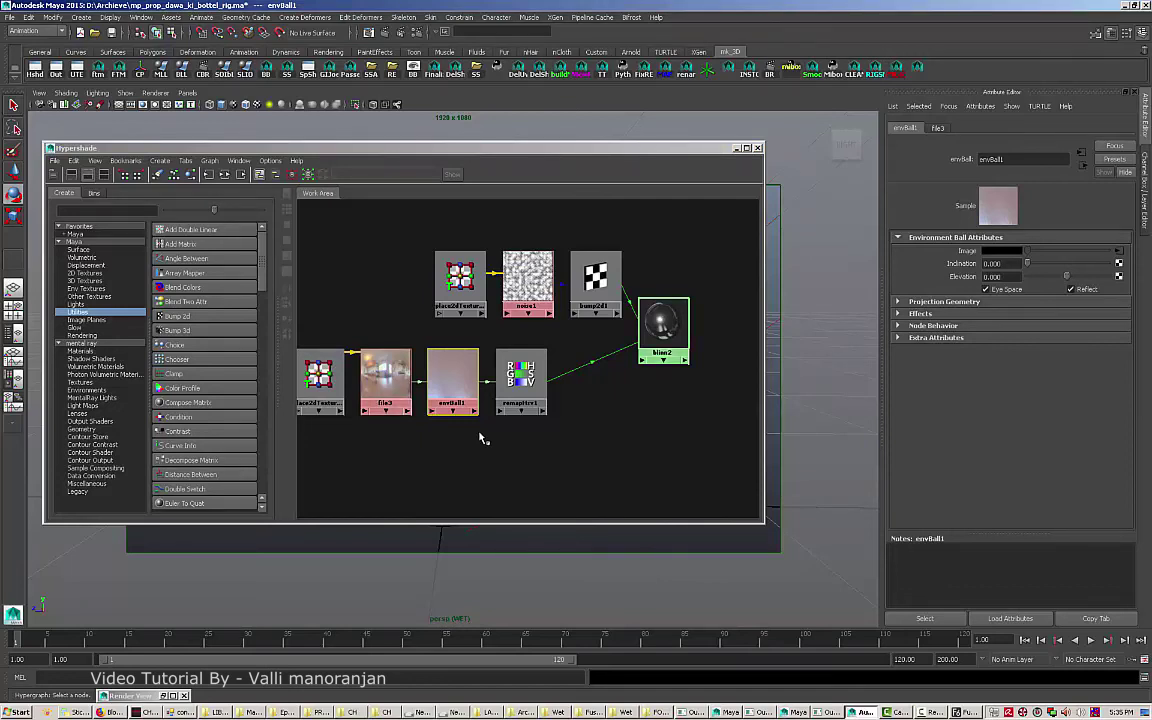
Set the inclination of the envBall1 environment texture to about 1.181.
key(super+Down)
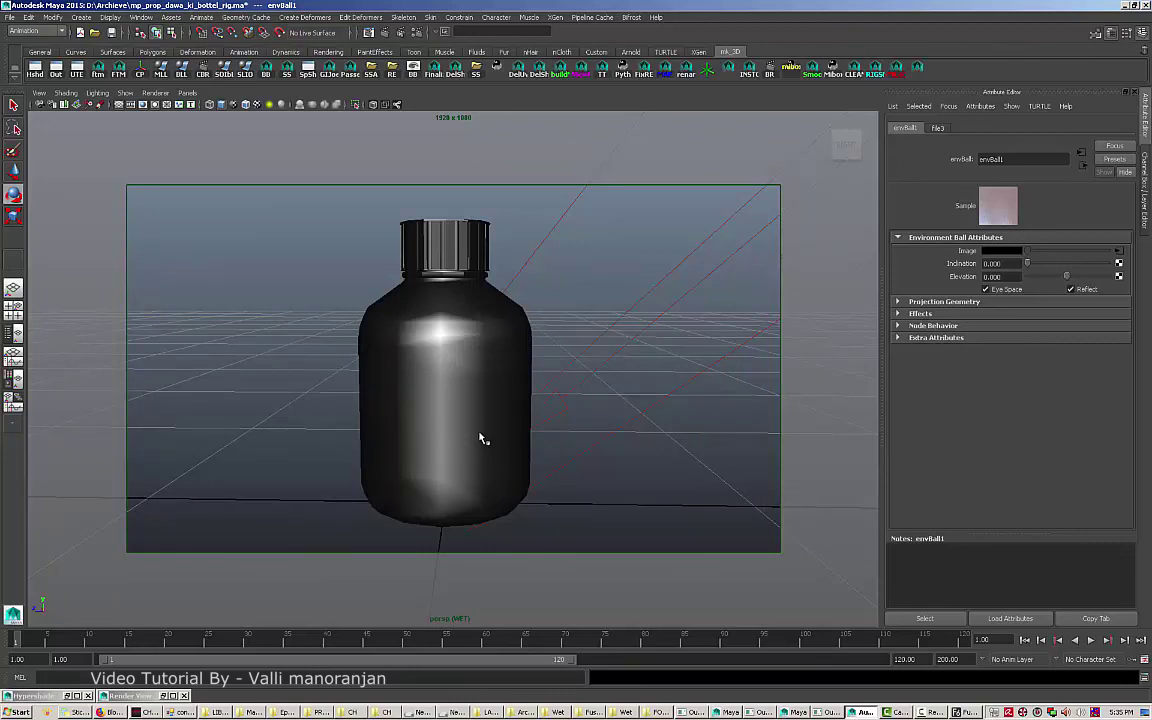
key(alt+Tab)
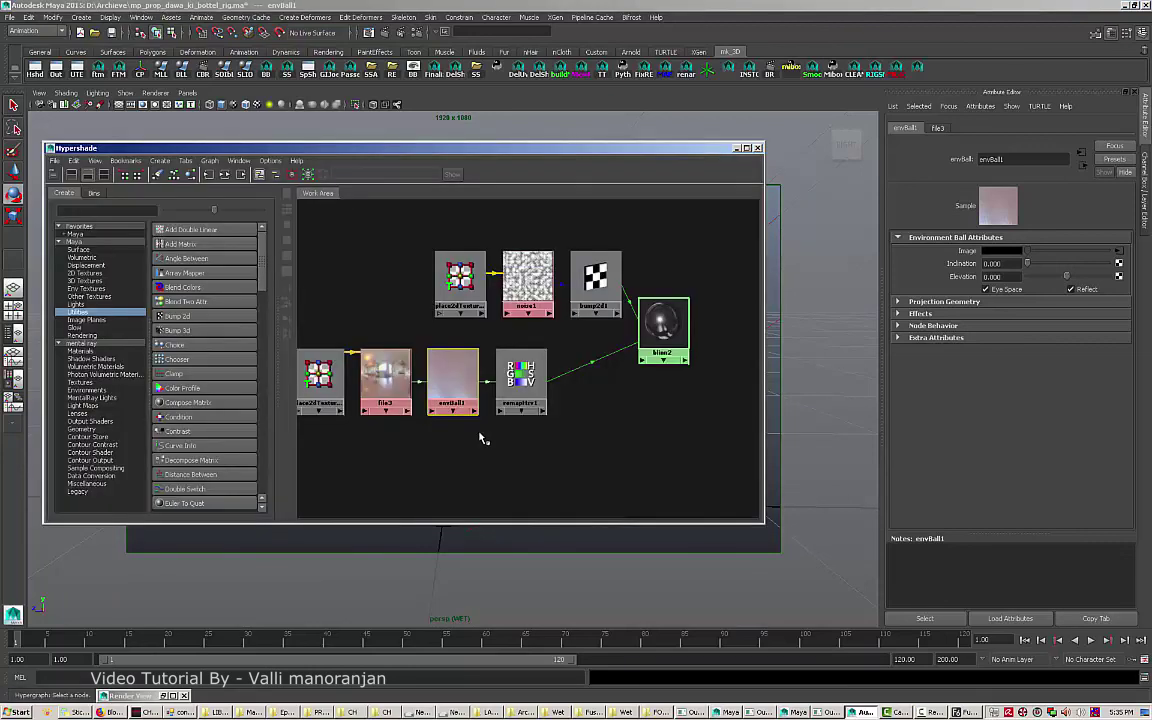
key(Right)
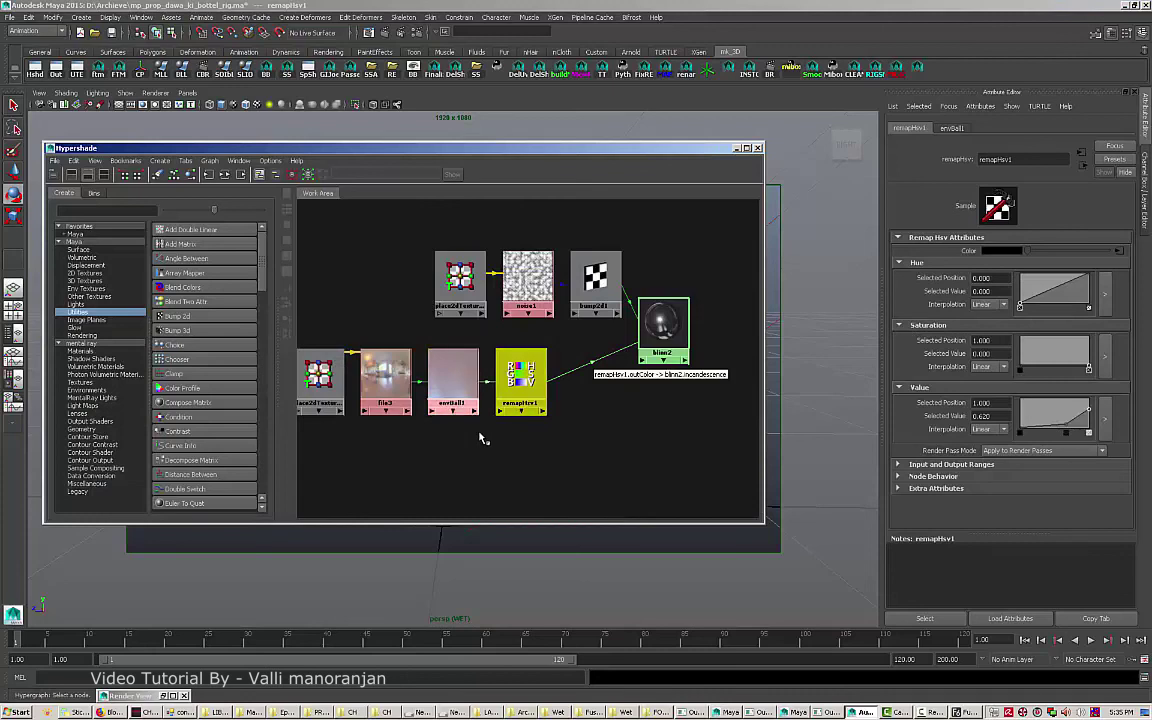
key(Left)
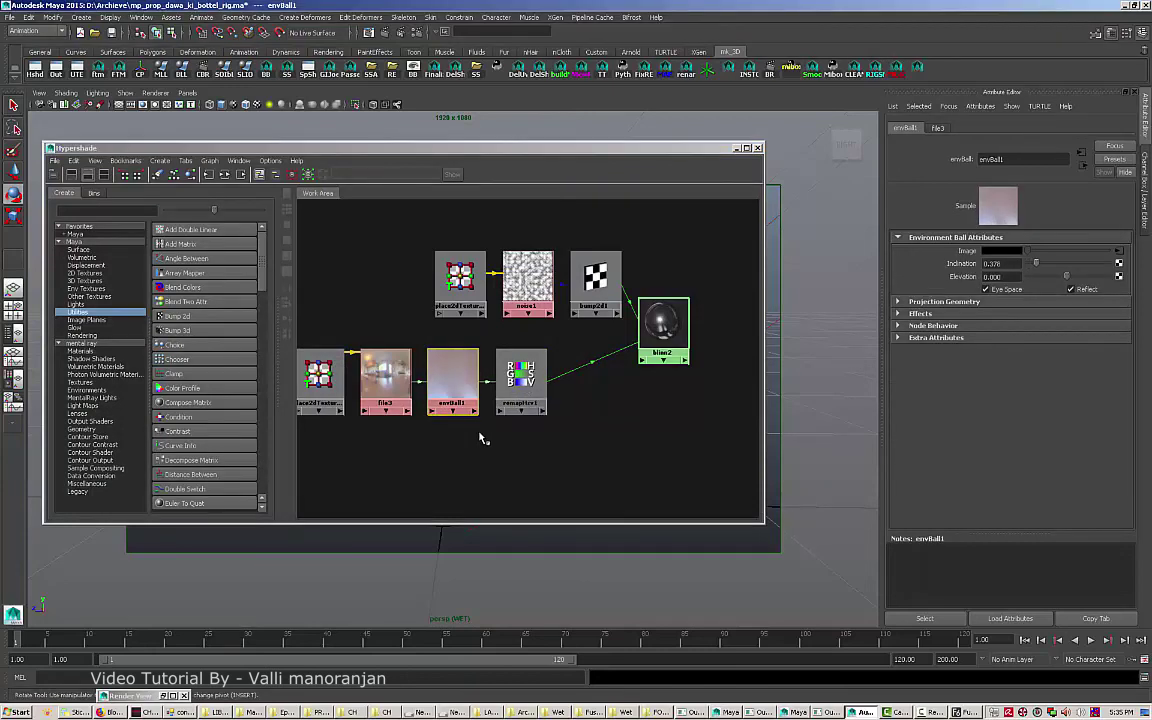
drag(1036, 262, 1056, 262)
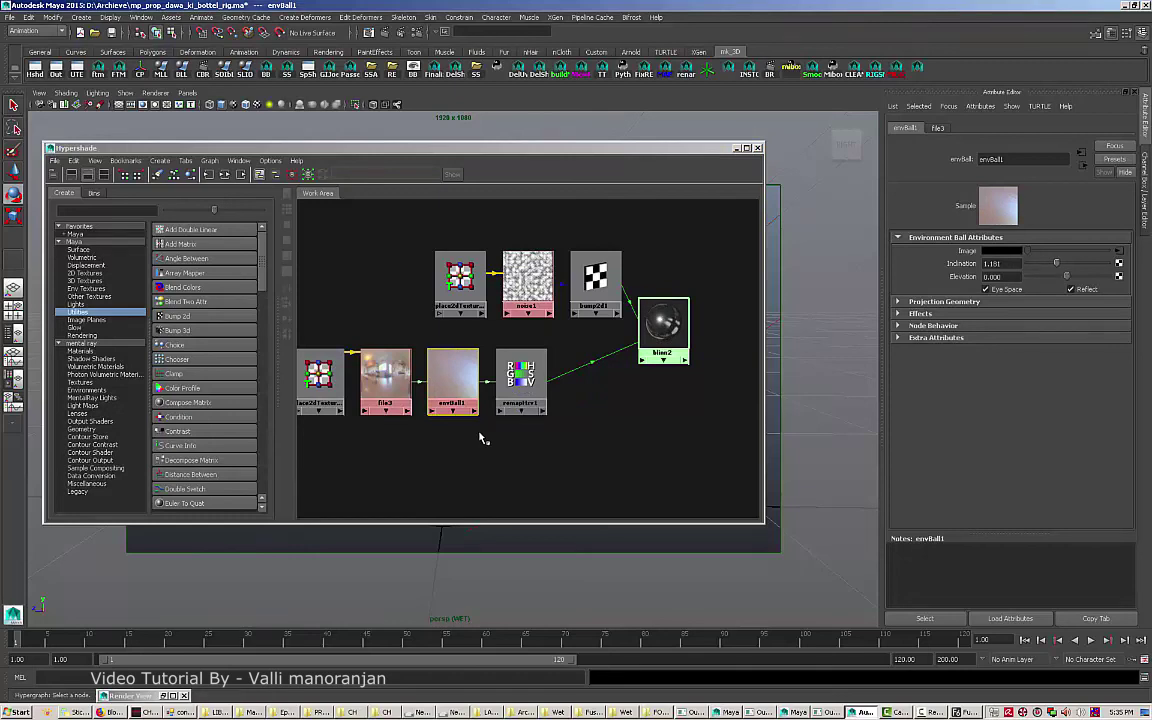
Render the full frame of the WET layer again with mental ray in the Render View.
click(163, 695)
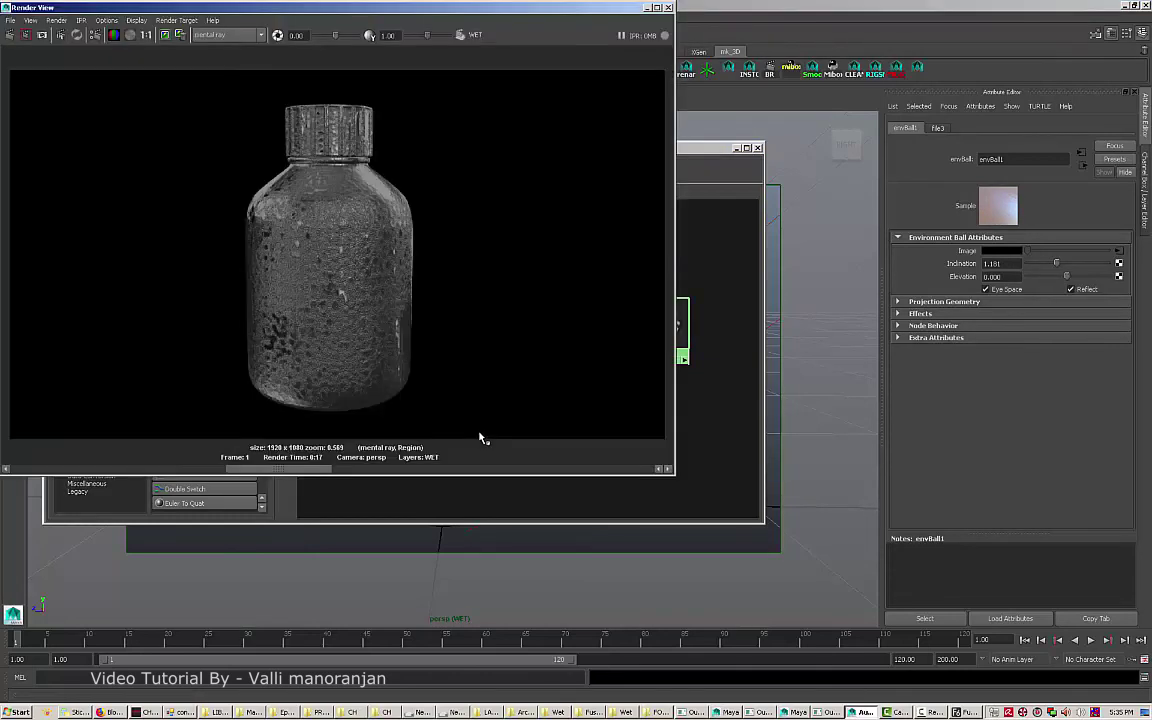
click(164, 35)
click(10, 35)
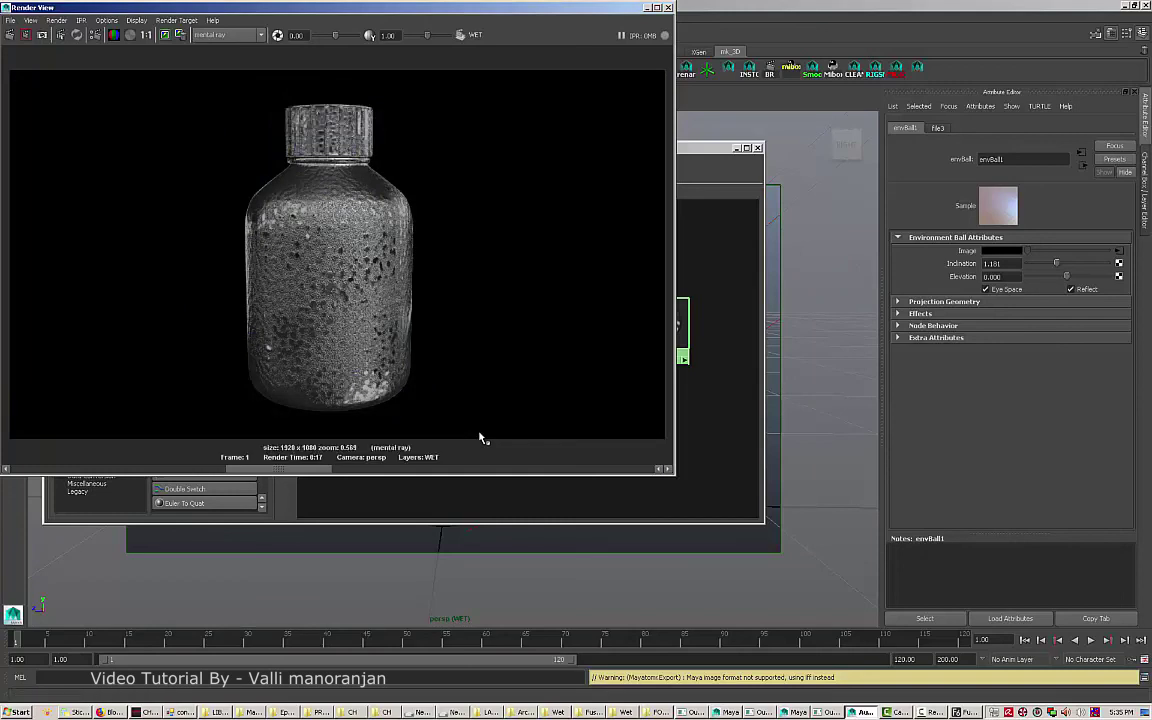
Save the new render as a raw image over WET.iff in the FOR_WET folder.
key(alt+f)
key(Return)
key(Down)
key(Down)
key(Down)
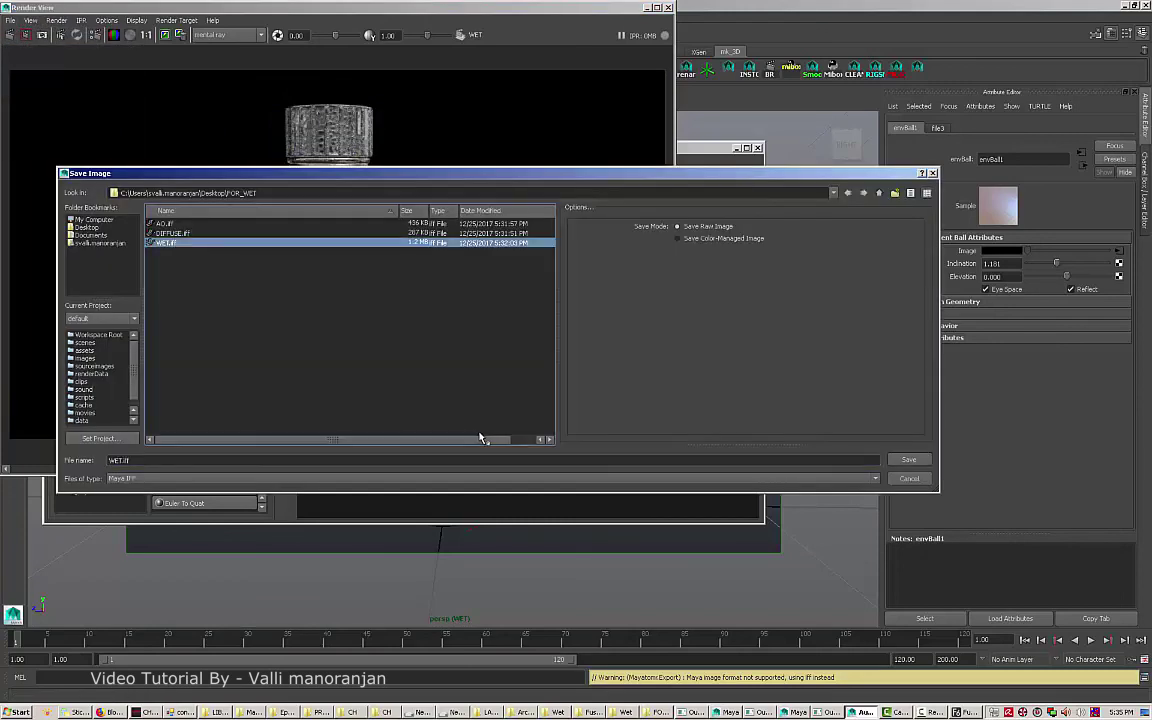
key(Return)
key(Return)
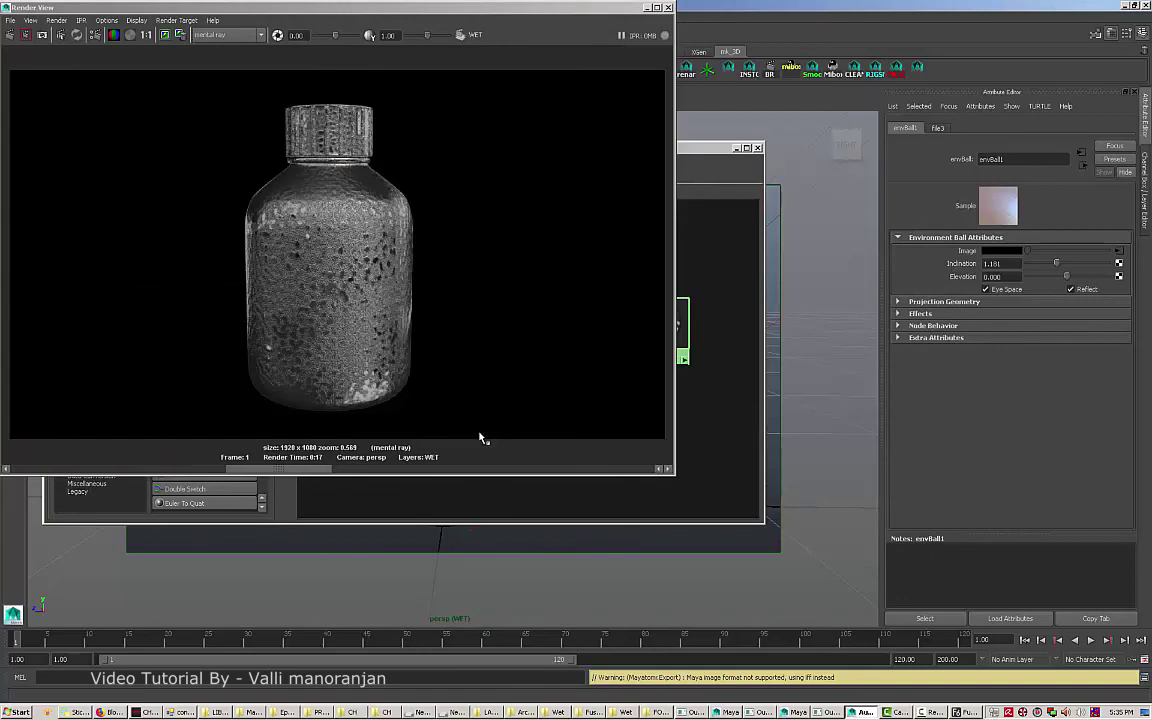
Switch to Fusion, reload WET.iff in its loader and check the updated composite.
key(alt+Tab)
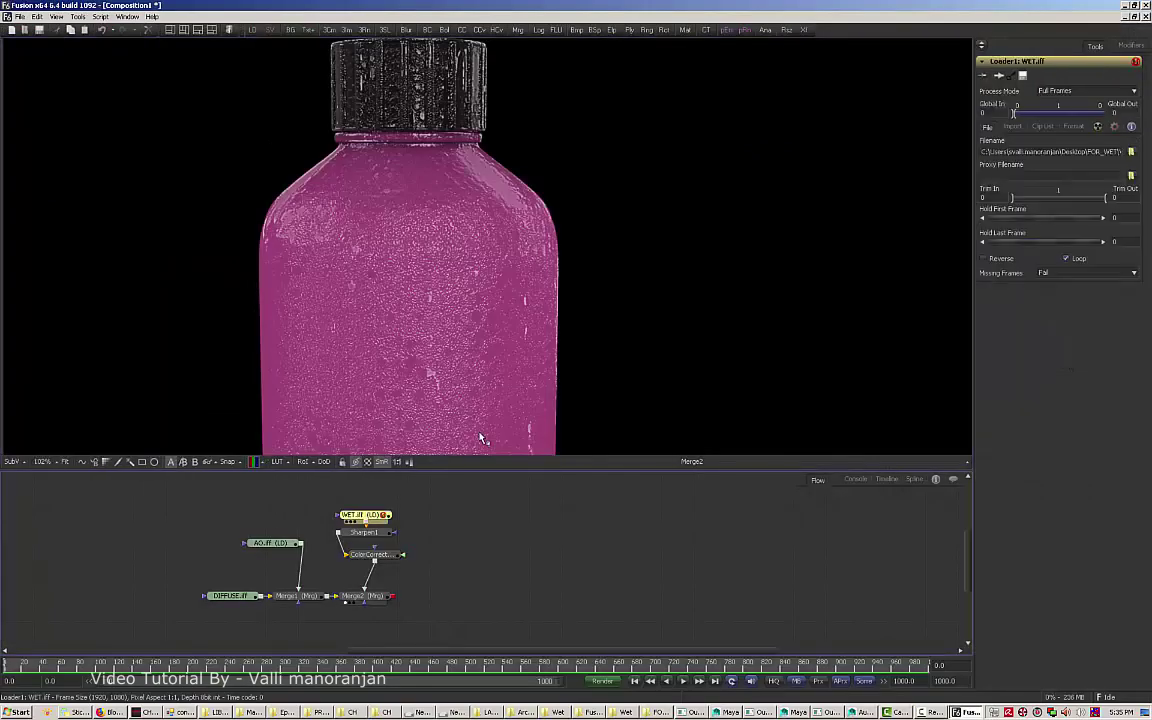
key(minus)
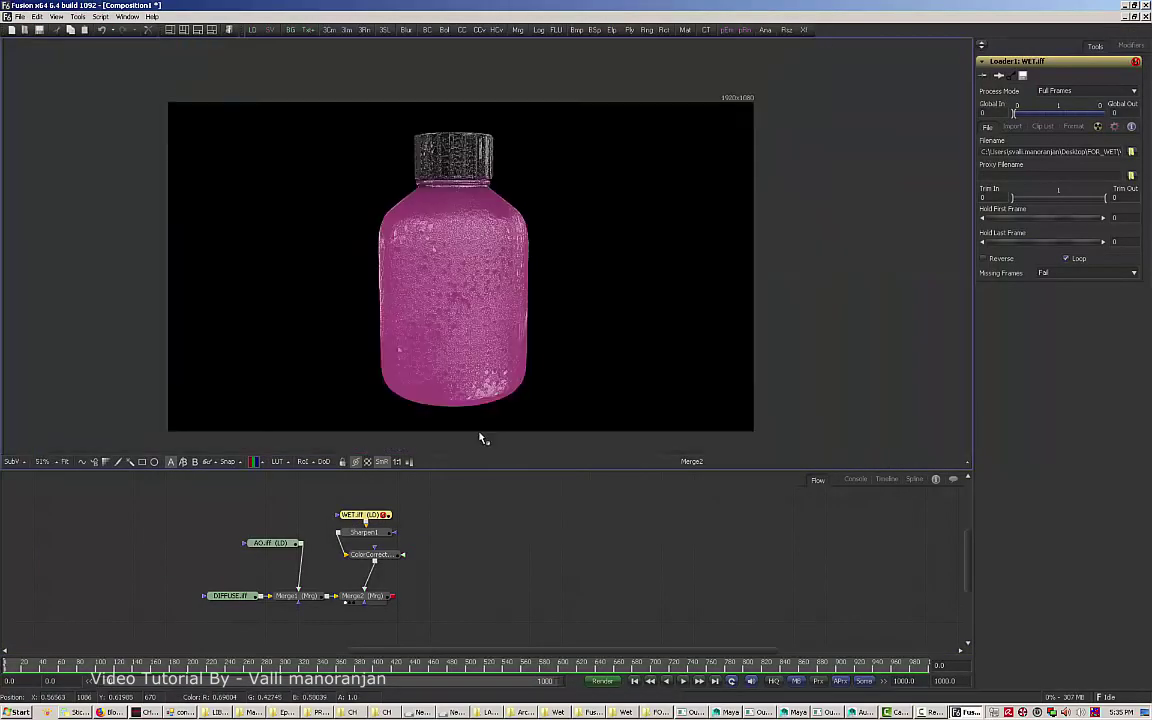
key(minus)
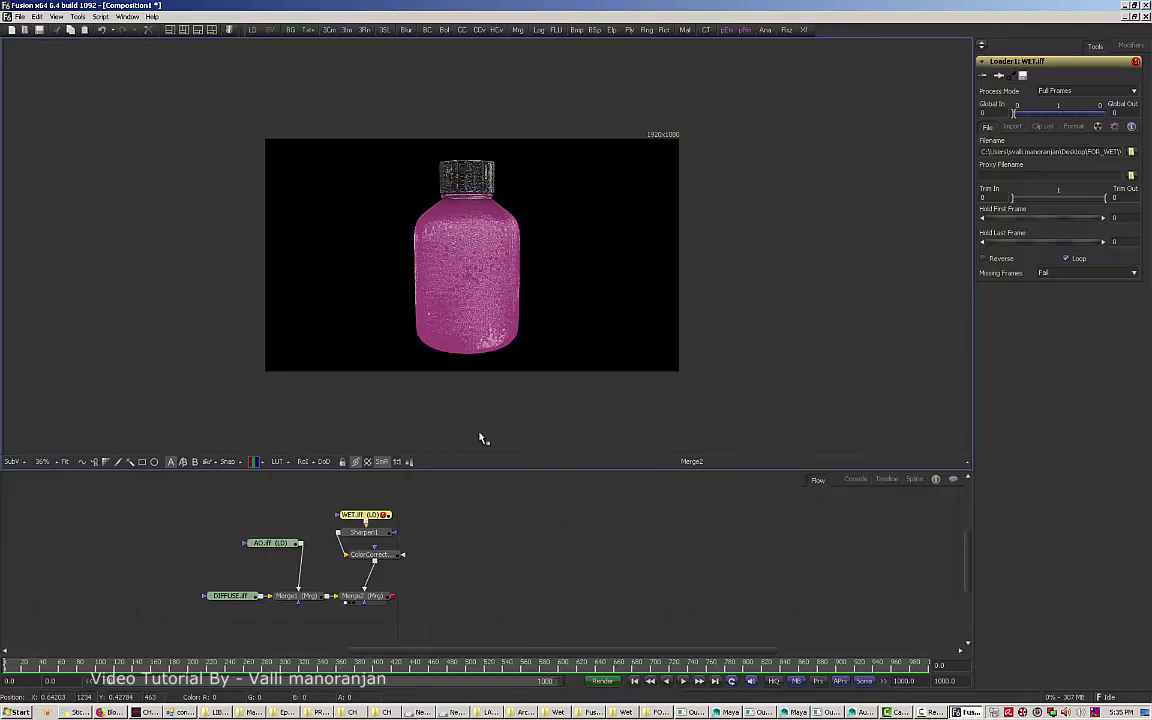
key(plus)
key(plus)
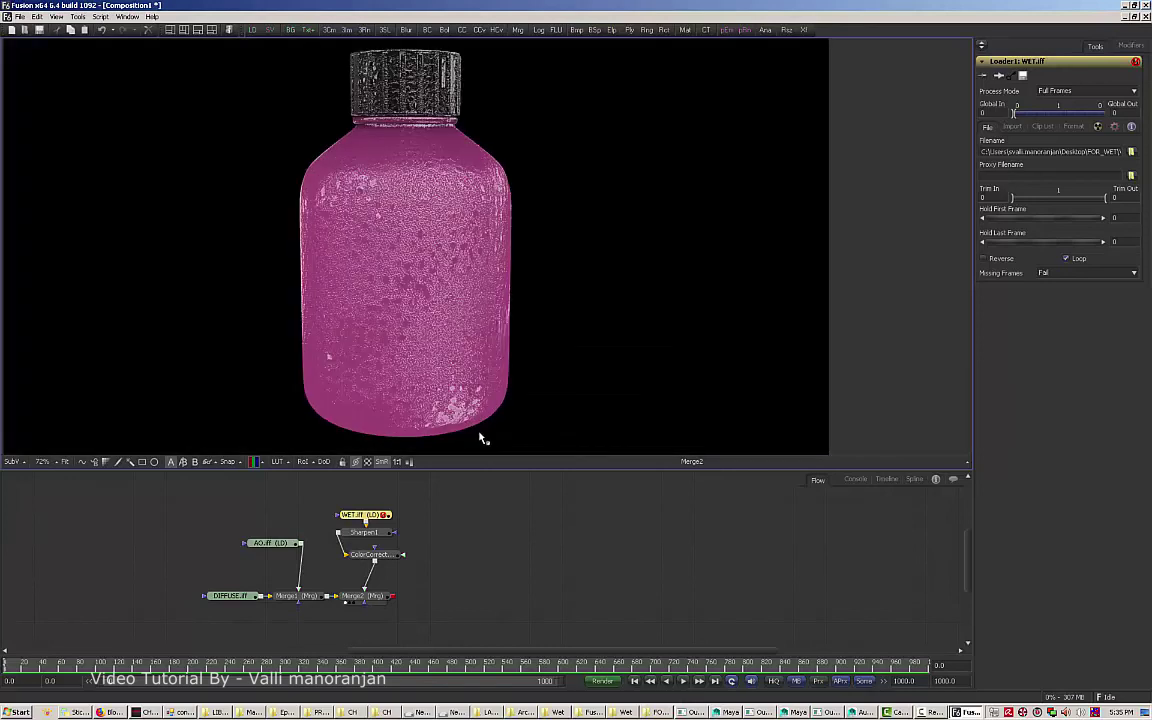
Set the blend of the Sharpen tool on the WET branch to 0.6 and check the bottle's wet surface.
click(364, 532)
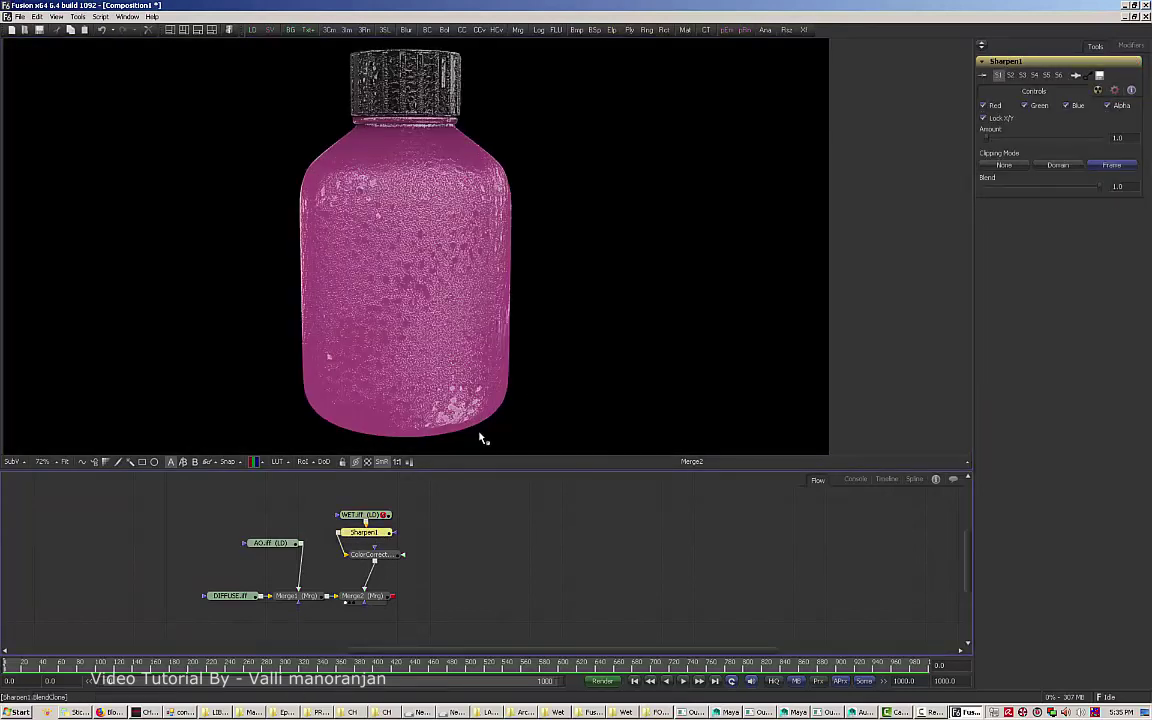
mouse_move(1099, 186)
mouse_down()
mouse_move(1031, 186)
mouse_move(1054, 186)
mouse_up()
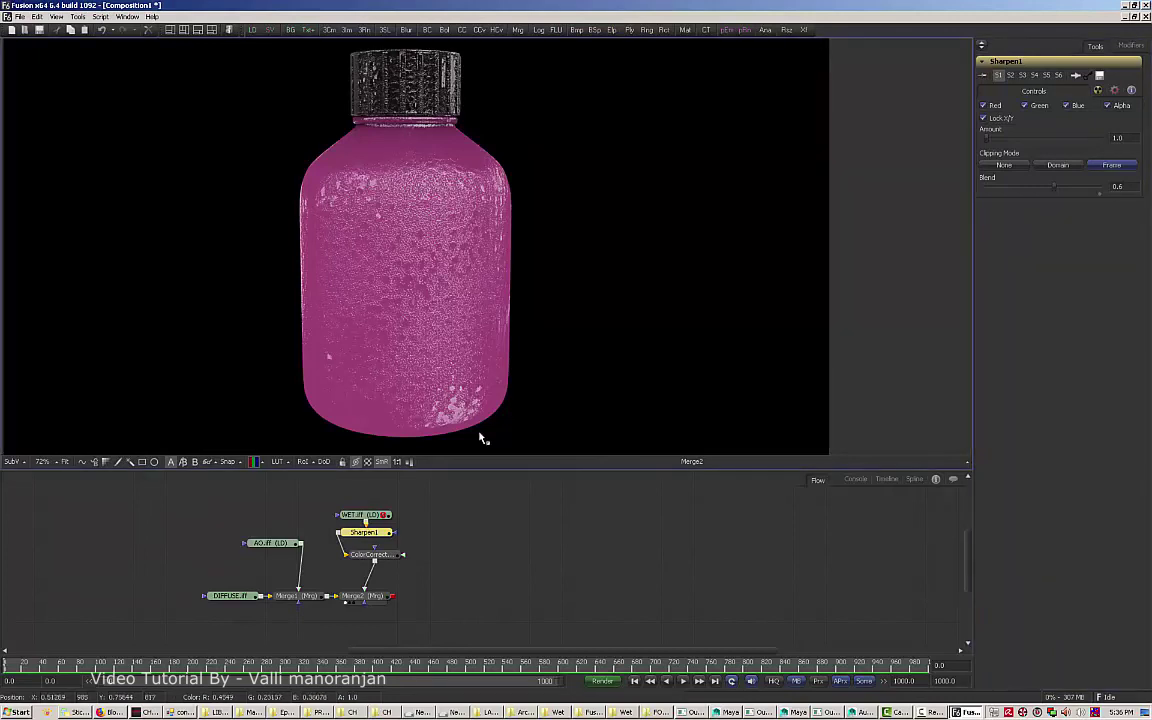
ctrl+scroll(480, 438, down, 2)
ctrl+scroll(480, 438, up, 3)
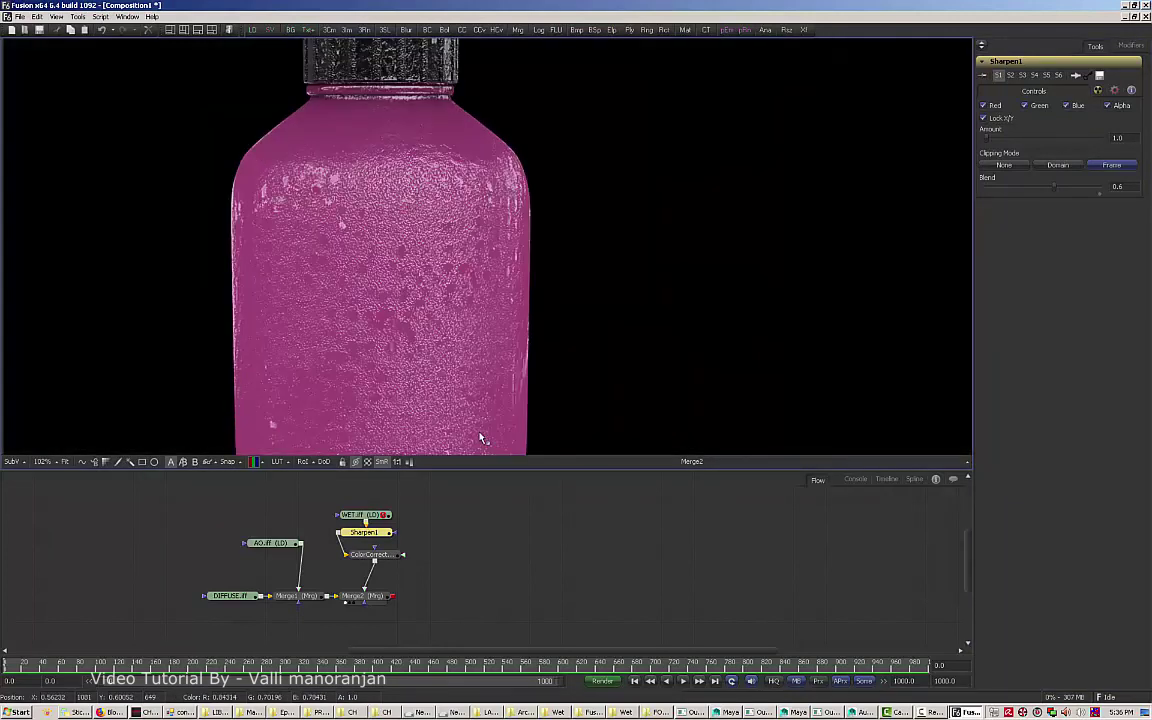
ctrl+scroll(480, 438, down, 5)
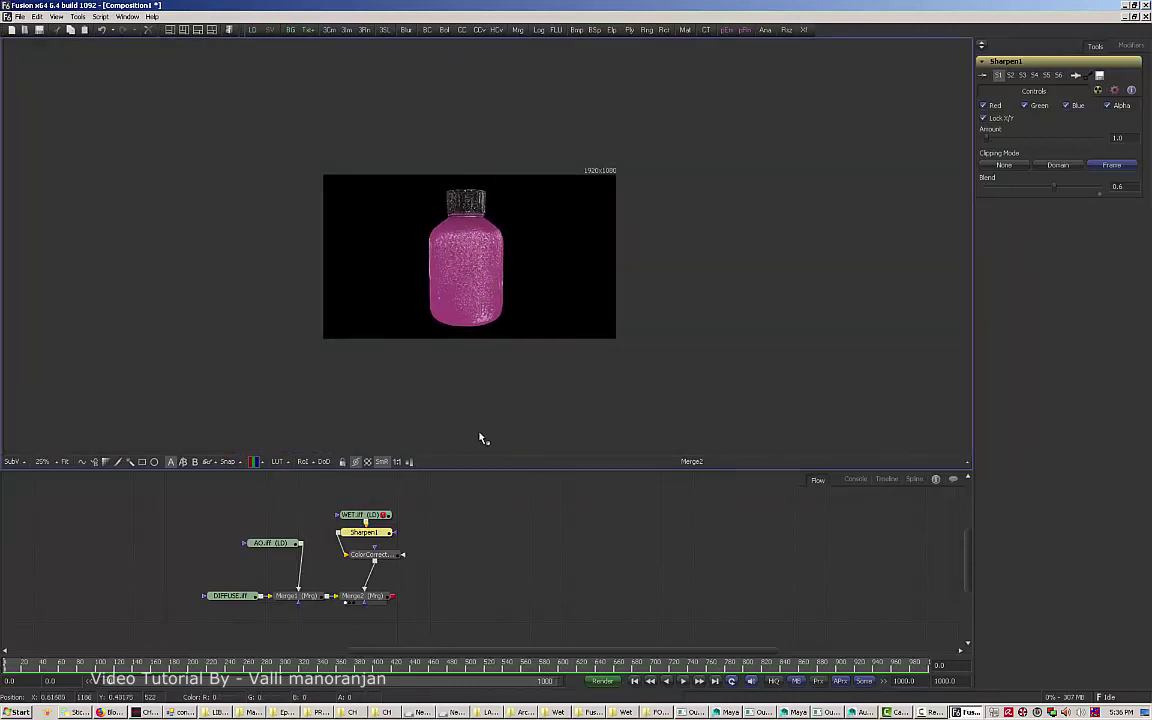
ctrl+scroll(480, 438, up, 2)
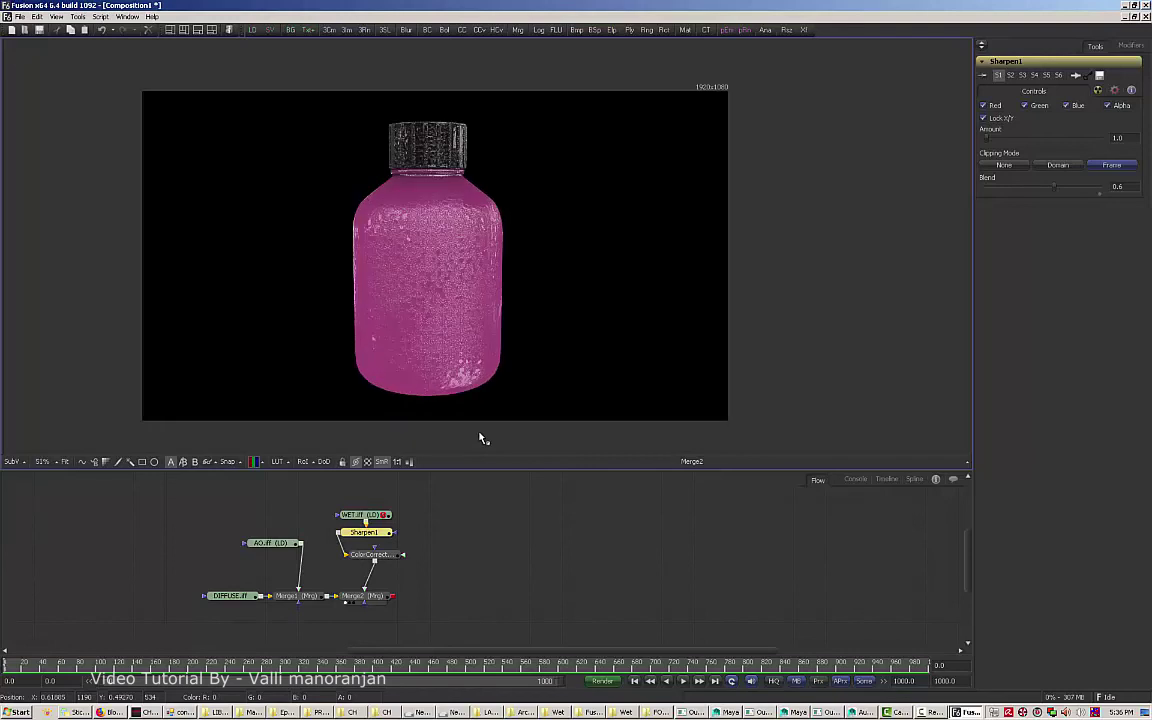